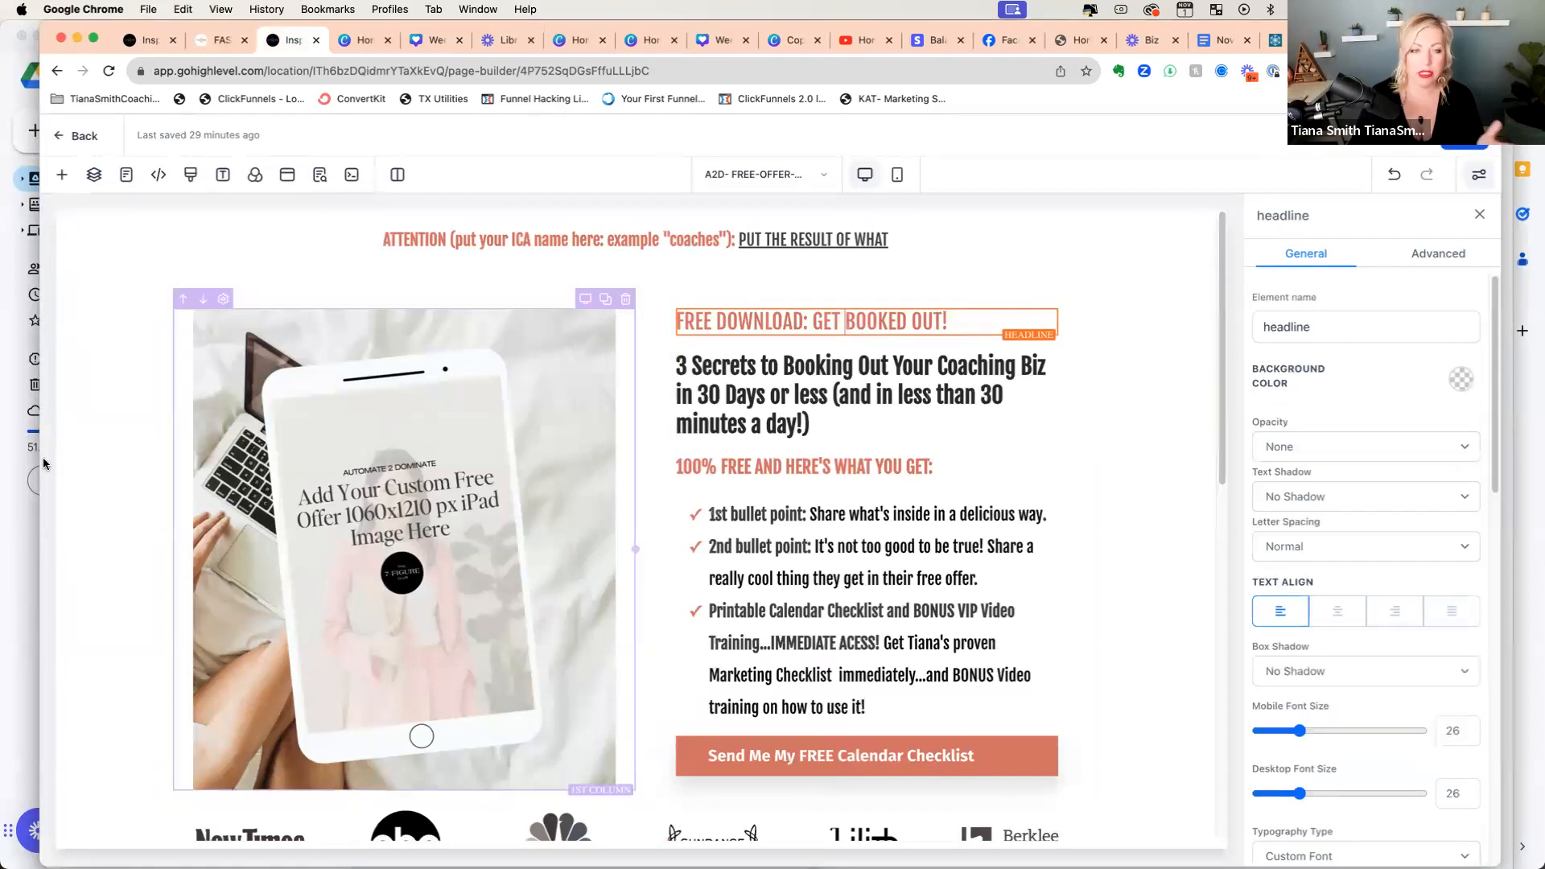
# Step: Select the full text of the "3 Secrets to Booking Out Your Coaching Biz" headline
pyautogui.click(1310, 330)
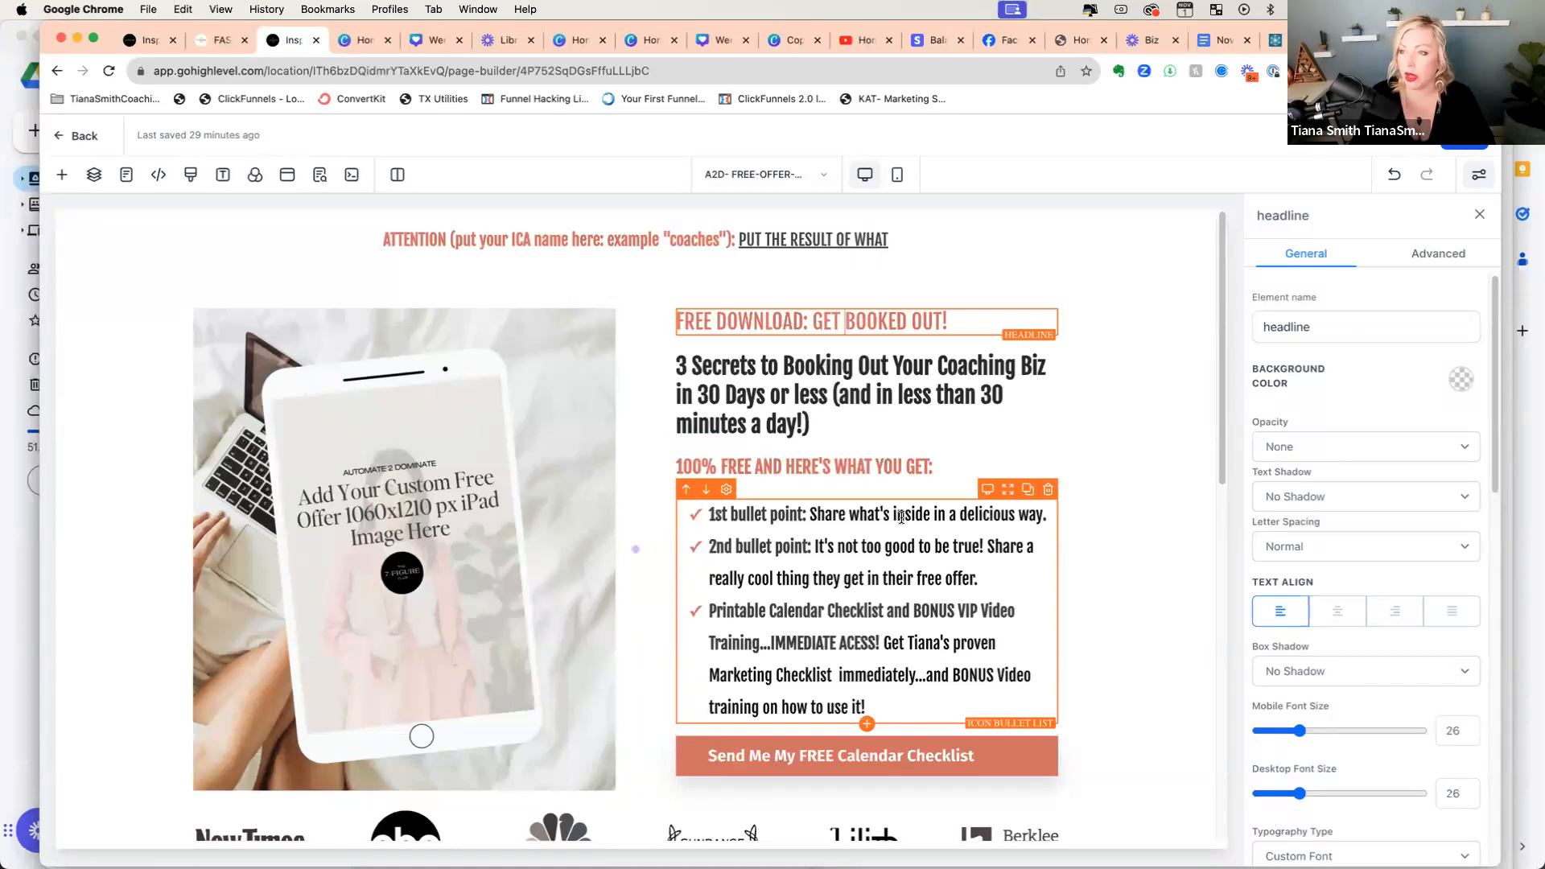
pyautogui.click(902, 398)
pyautogui.click(810, 418)
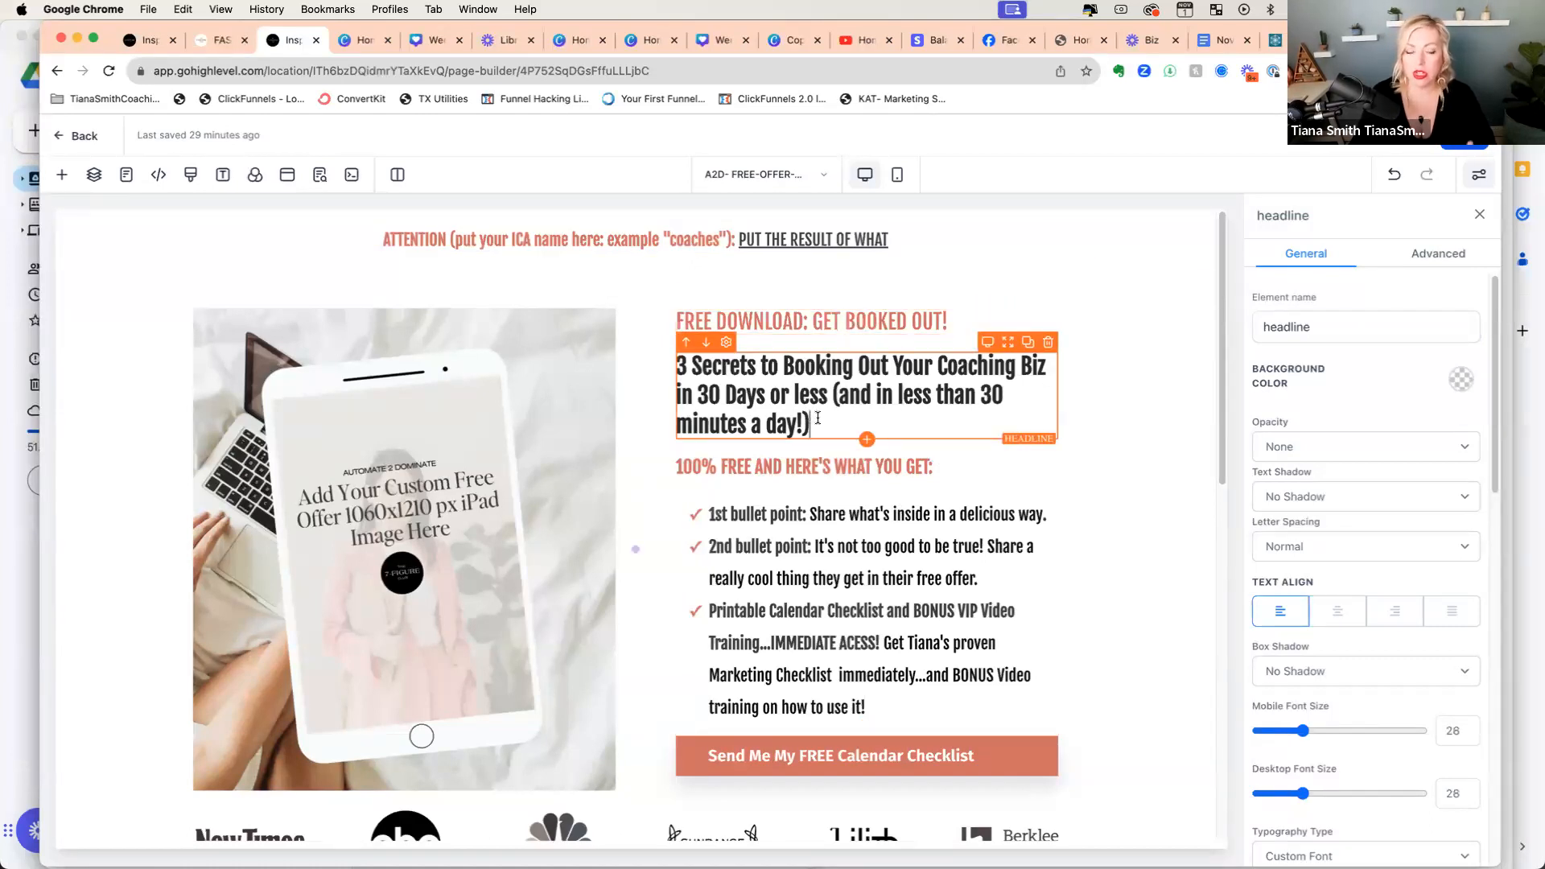
pyautogui.moveTo(821, 430); pyautogui.dragTo(674, 362)
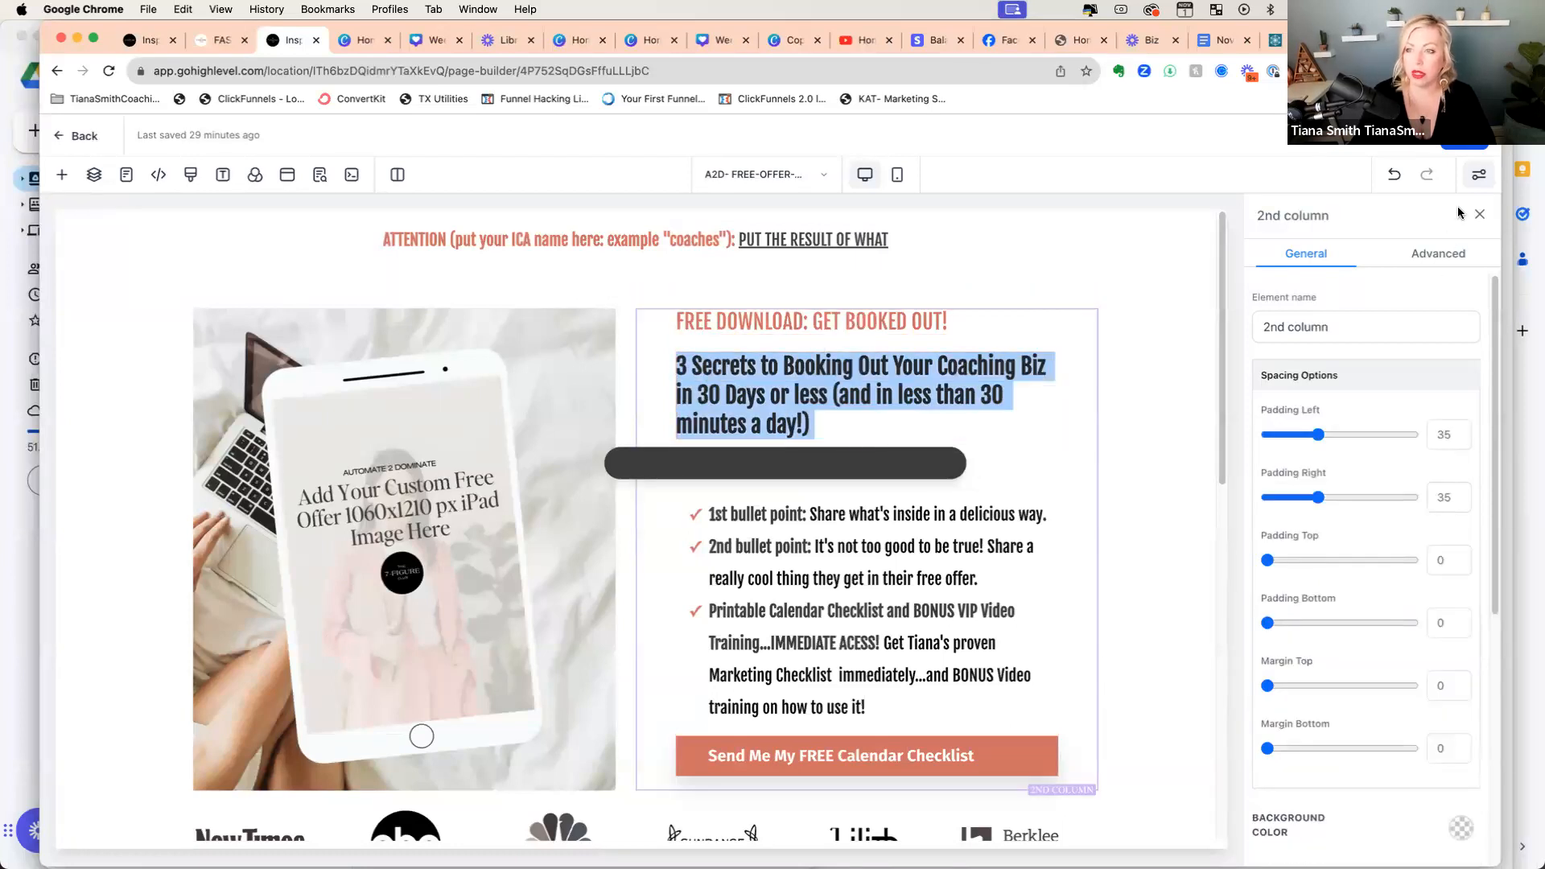
# Step: Review the page's SEO meta data from the title to the social preview, and update it with the existing entries
pyautogui.click(320, 175)
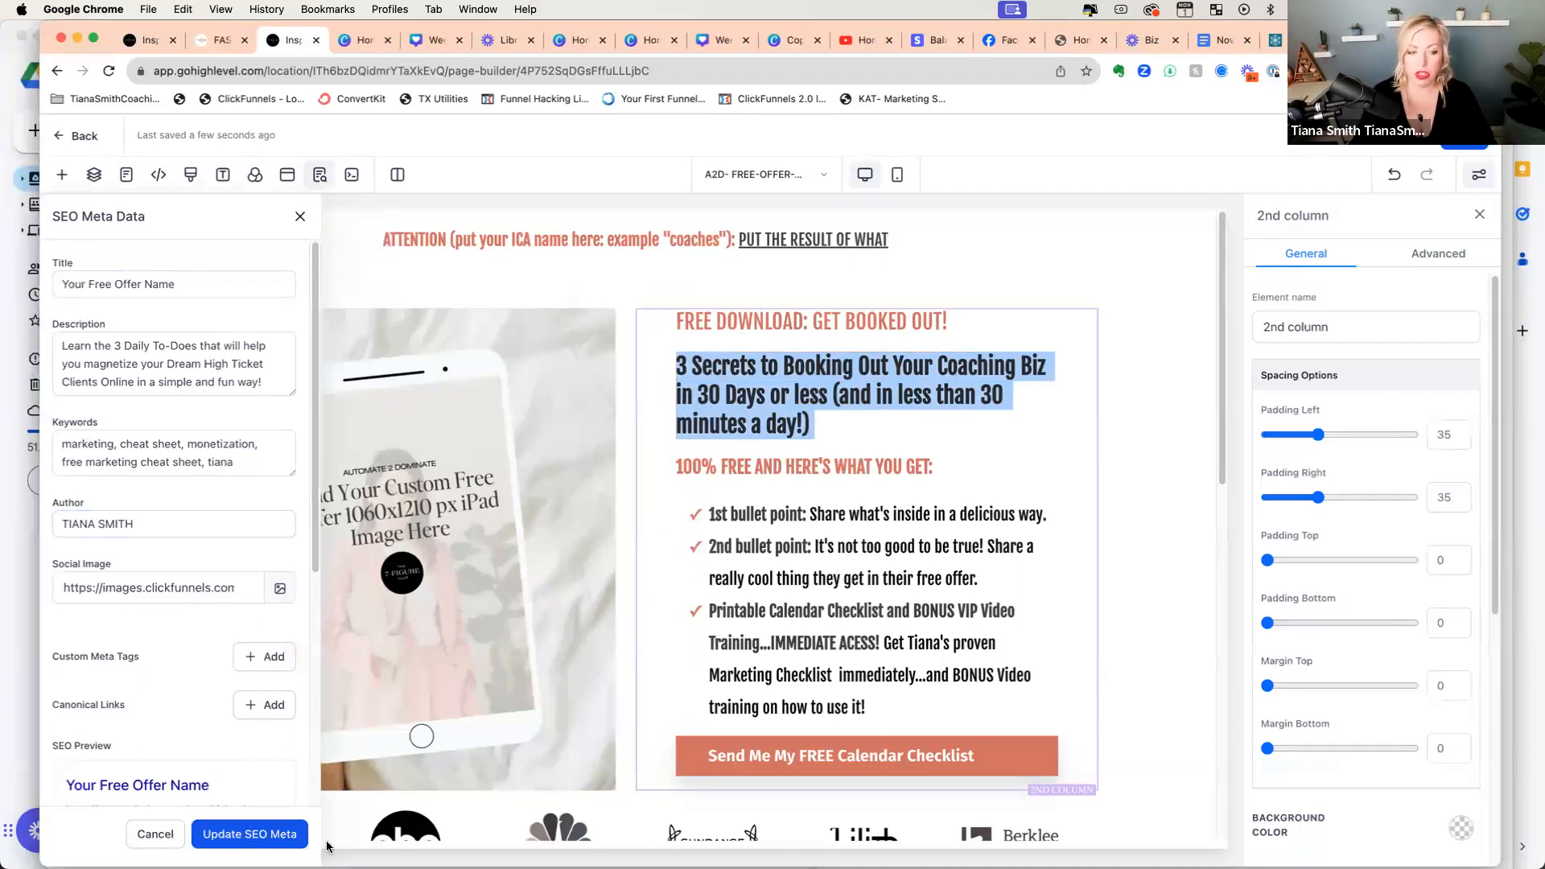
pyautogui.scroll(-2, 168, 715)
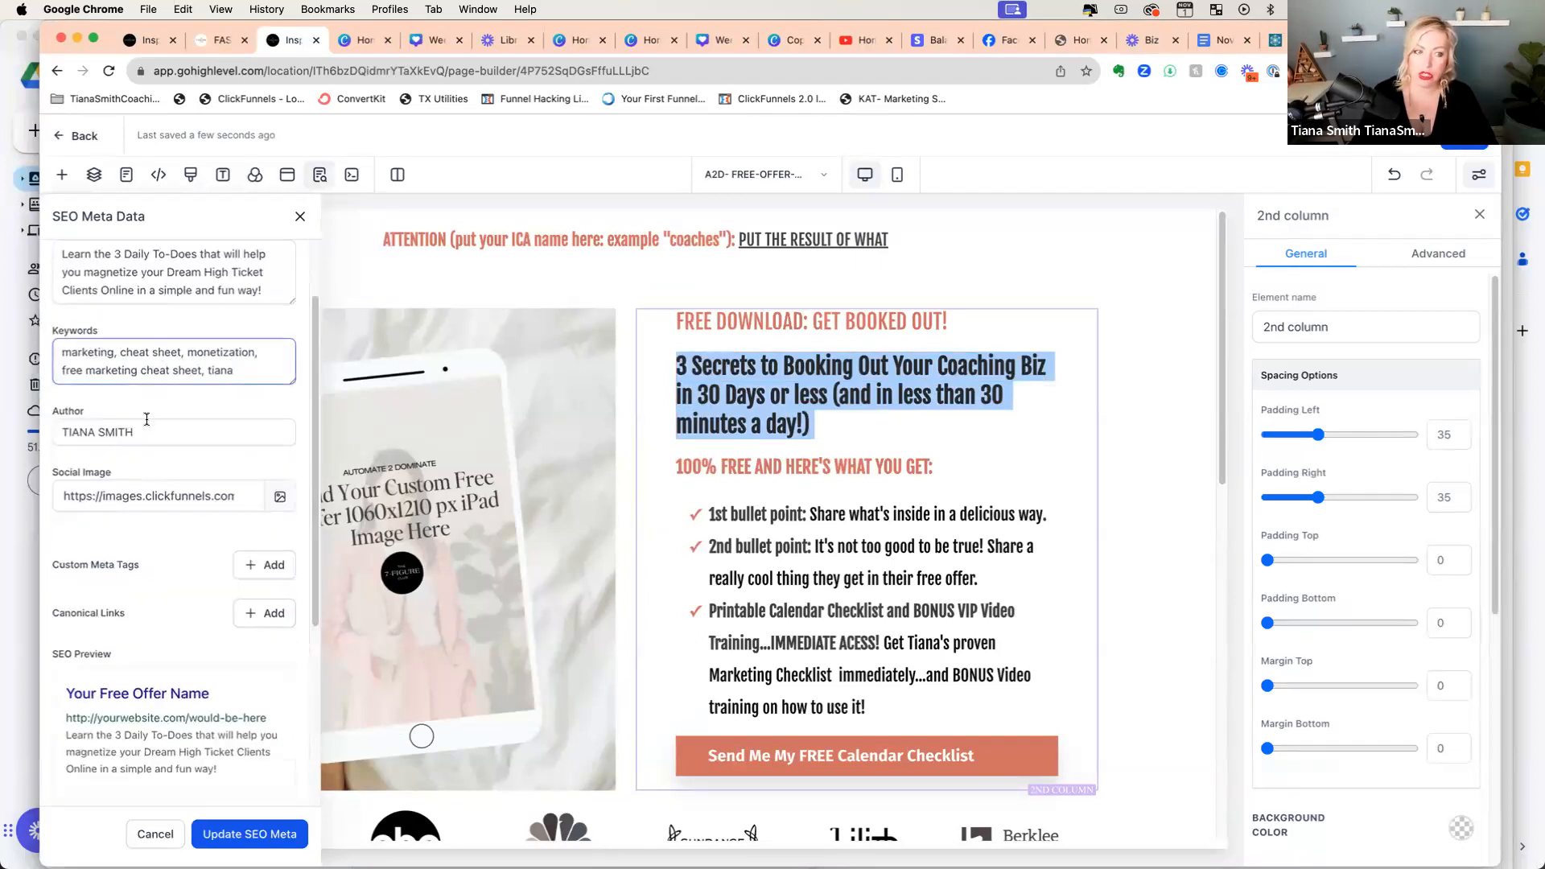
pyautogui.scroll(2, 138, 466)
pyautogui.click(131, 525)
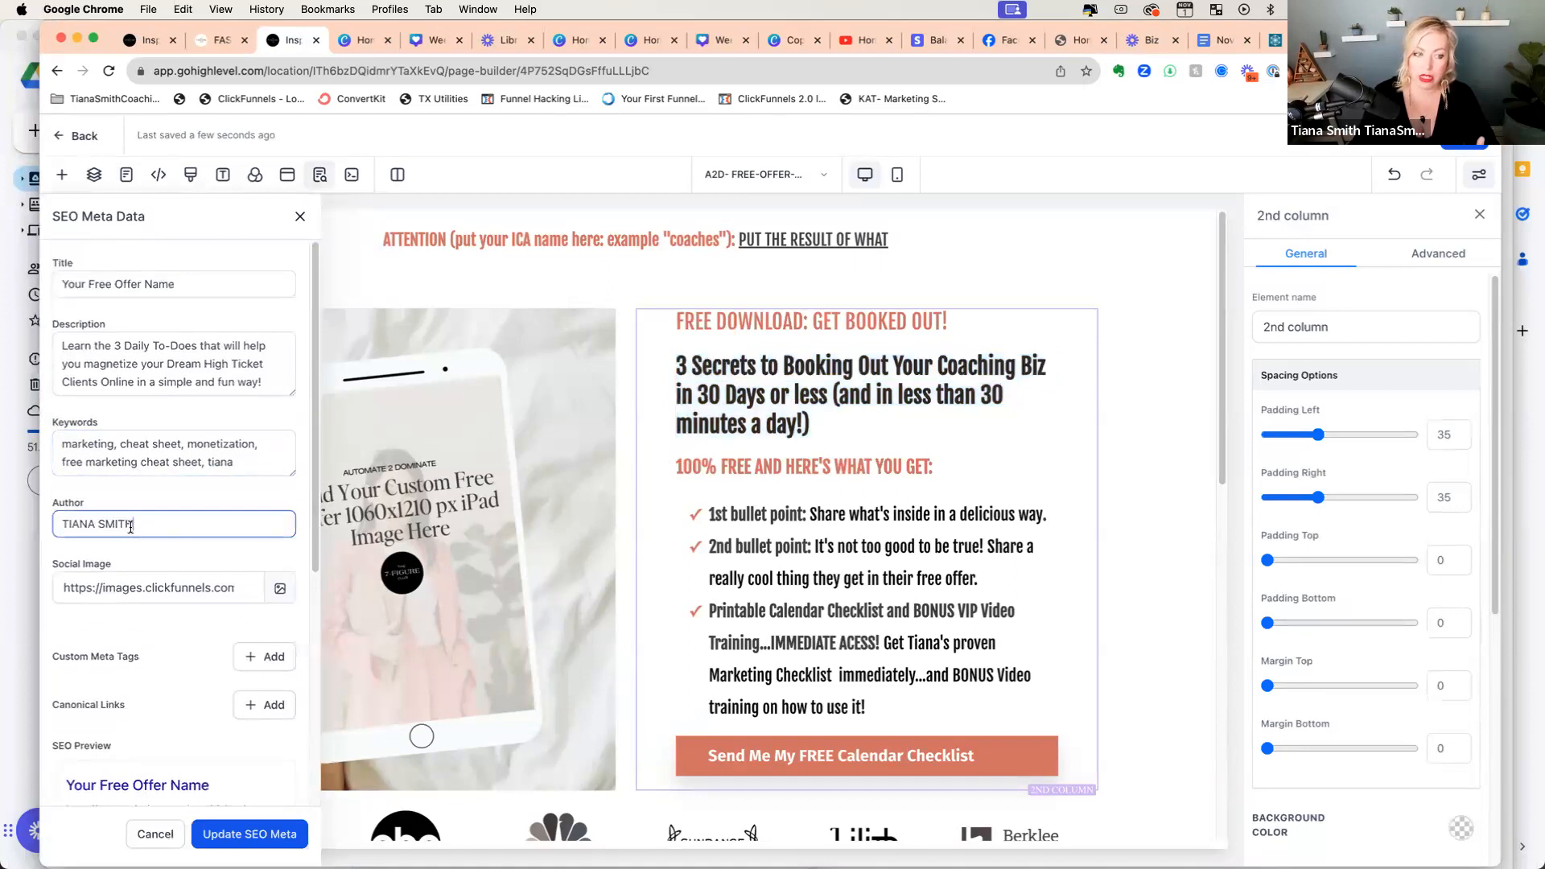
pyautogui.scroll(-5, 132, 530)
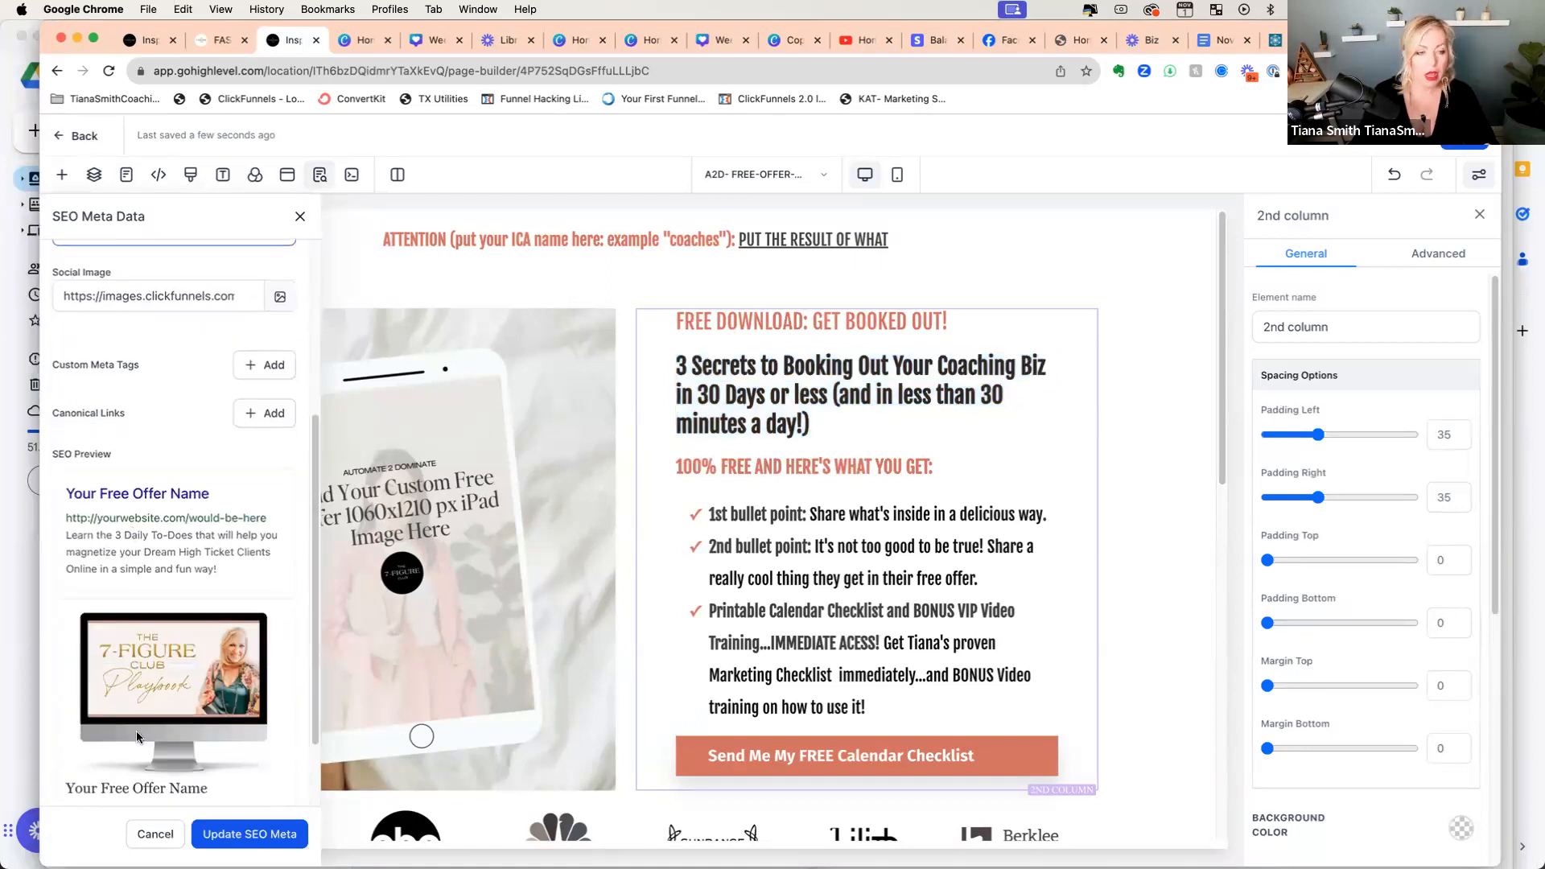
pyautogui.click(244, 837)
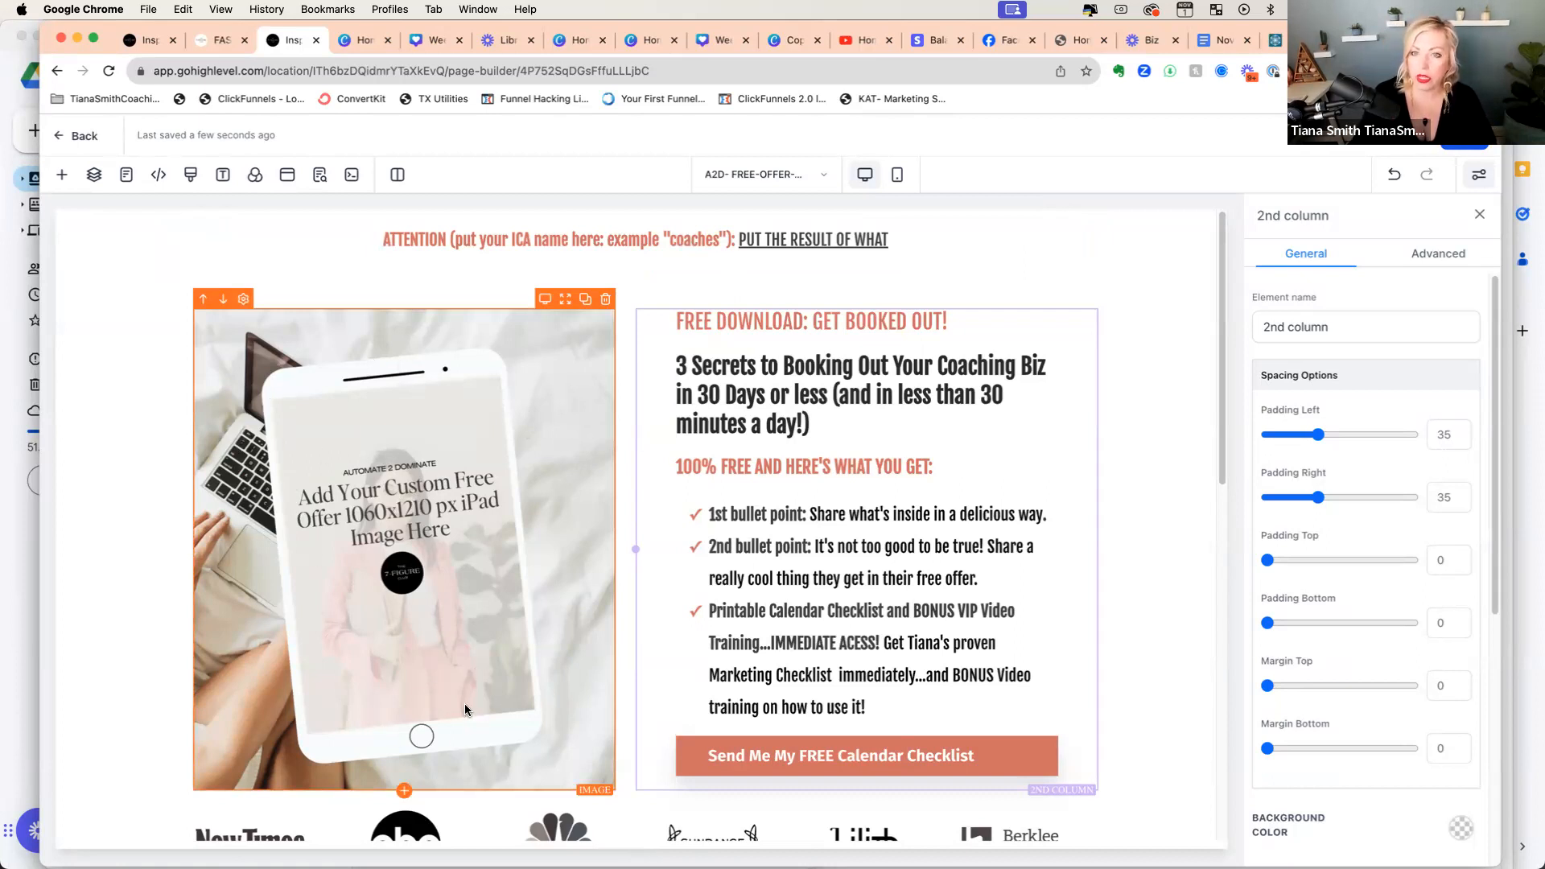
# Step: Switch to Canva and start a custom-size design with pixels as the unit
pyautogui.click(793, 39)
pyautogui.click(120, 137)
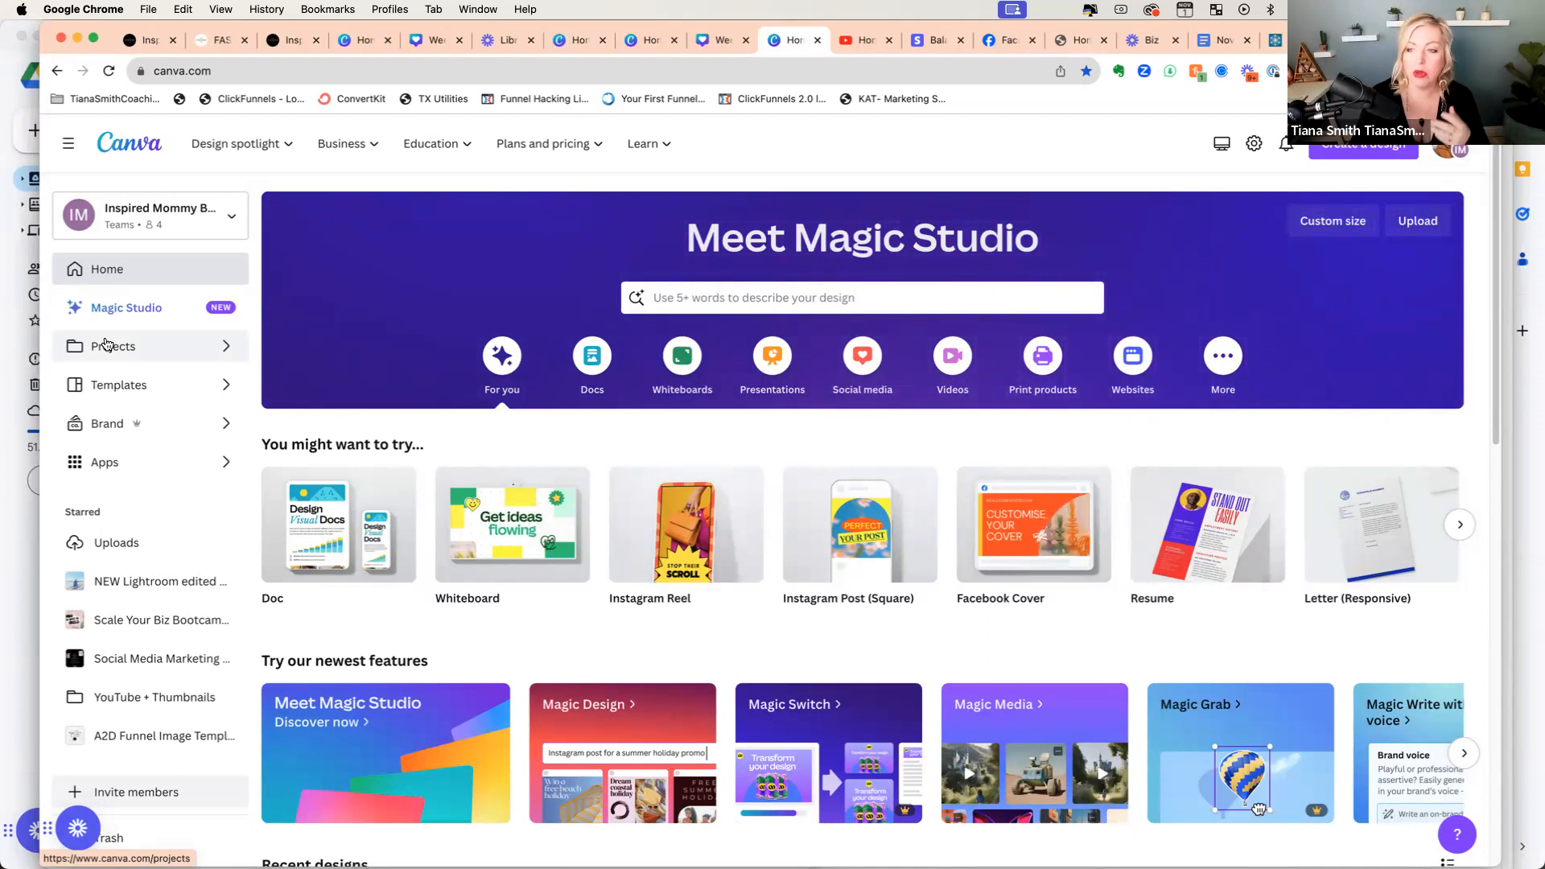
pyautogui.click(281, 41)
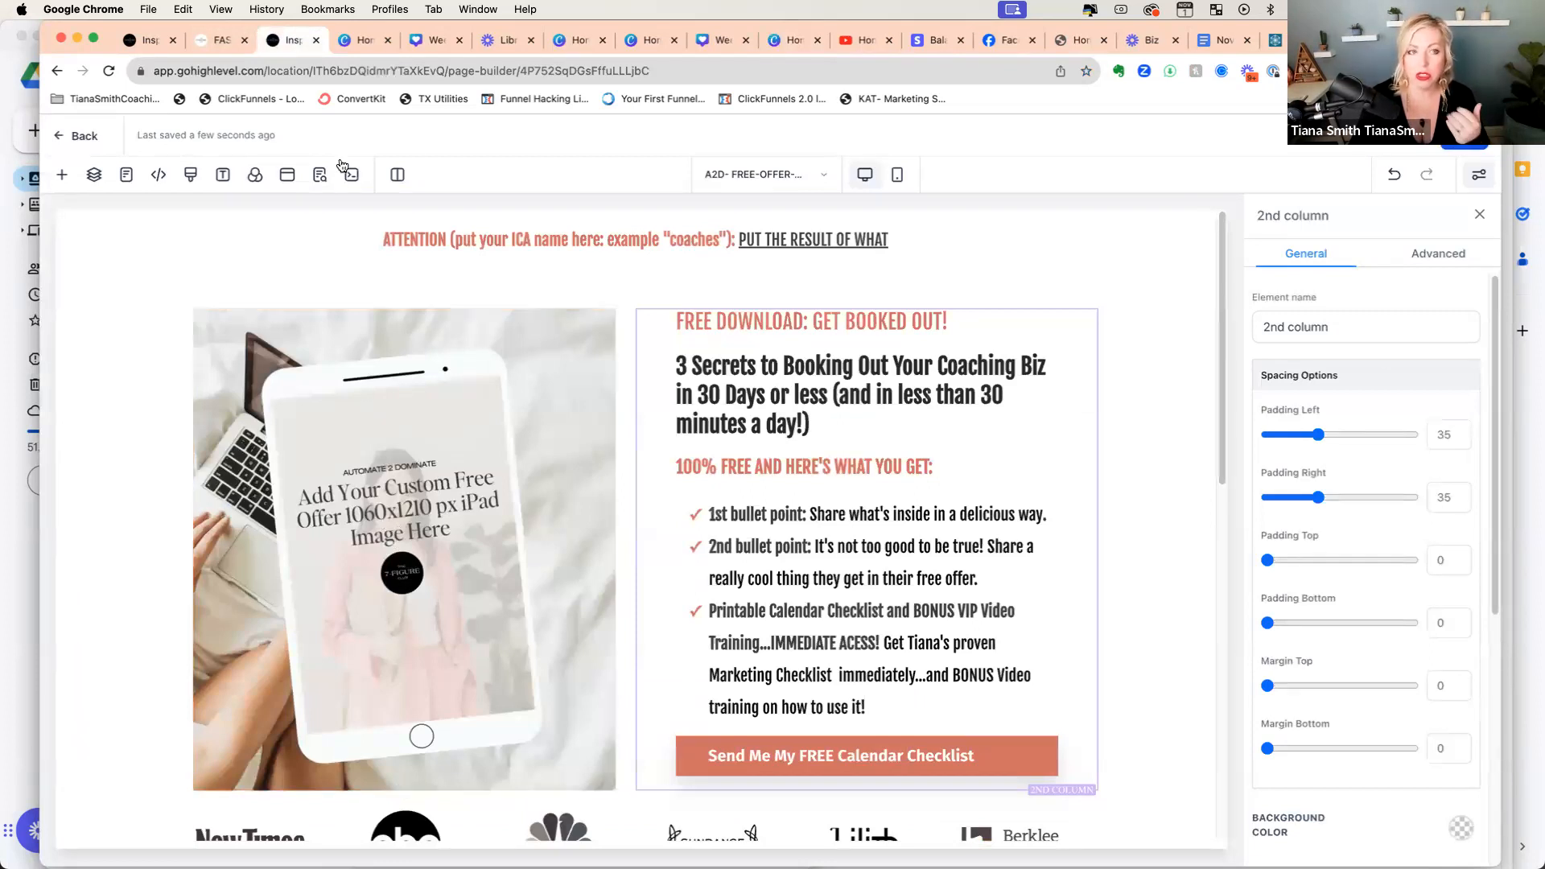
pyautogui.click(355, 42)
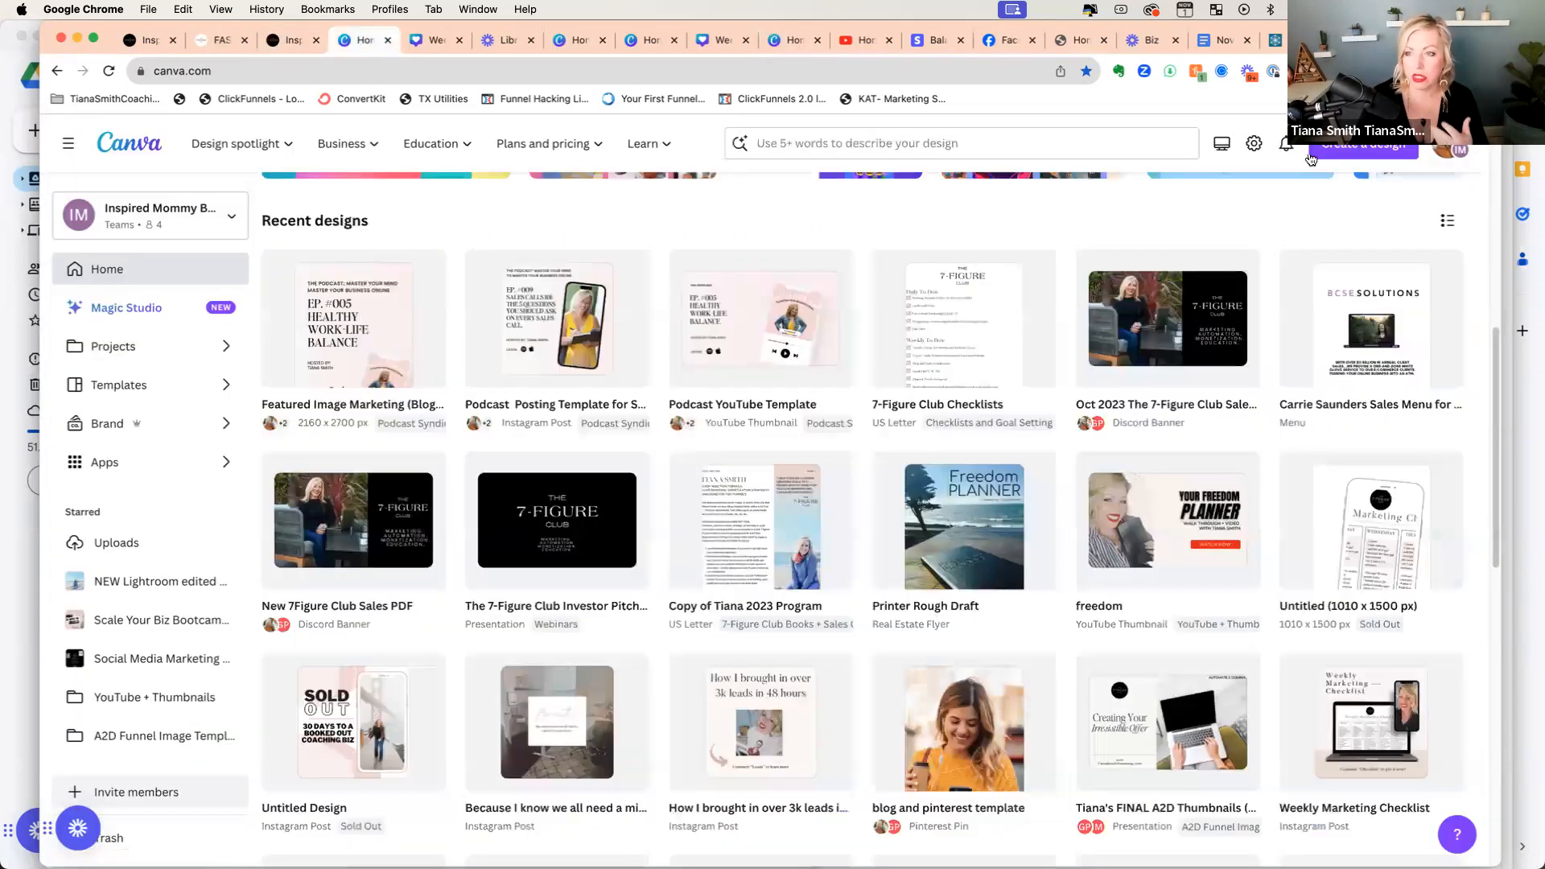
pyautogui.click(1324, 154)
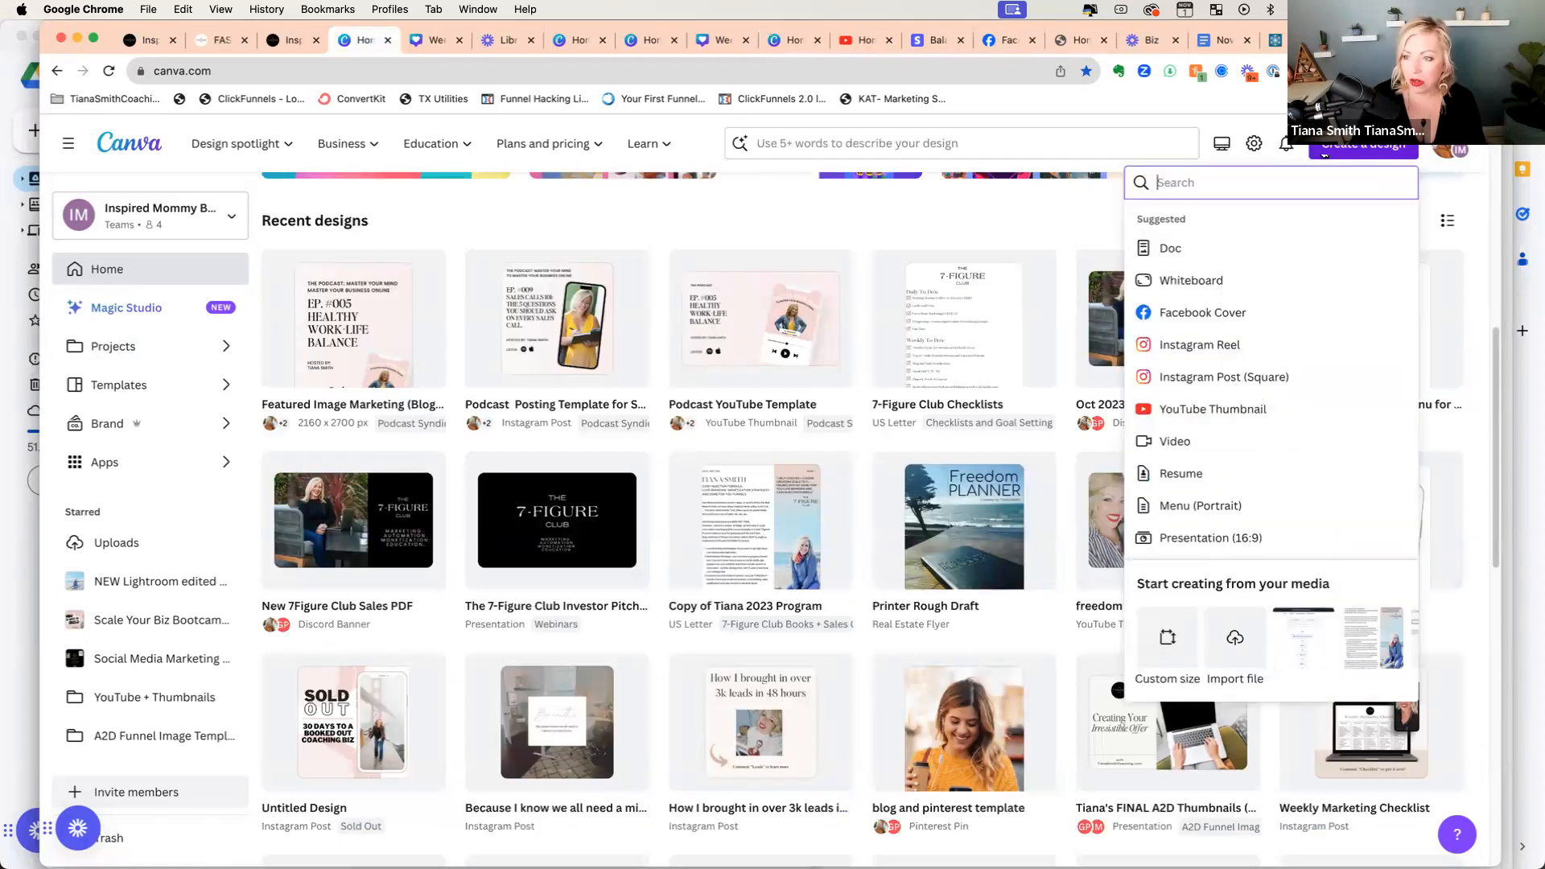
pyautogui.click(1175, 647)
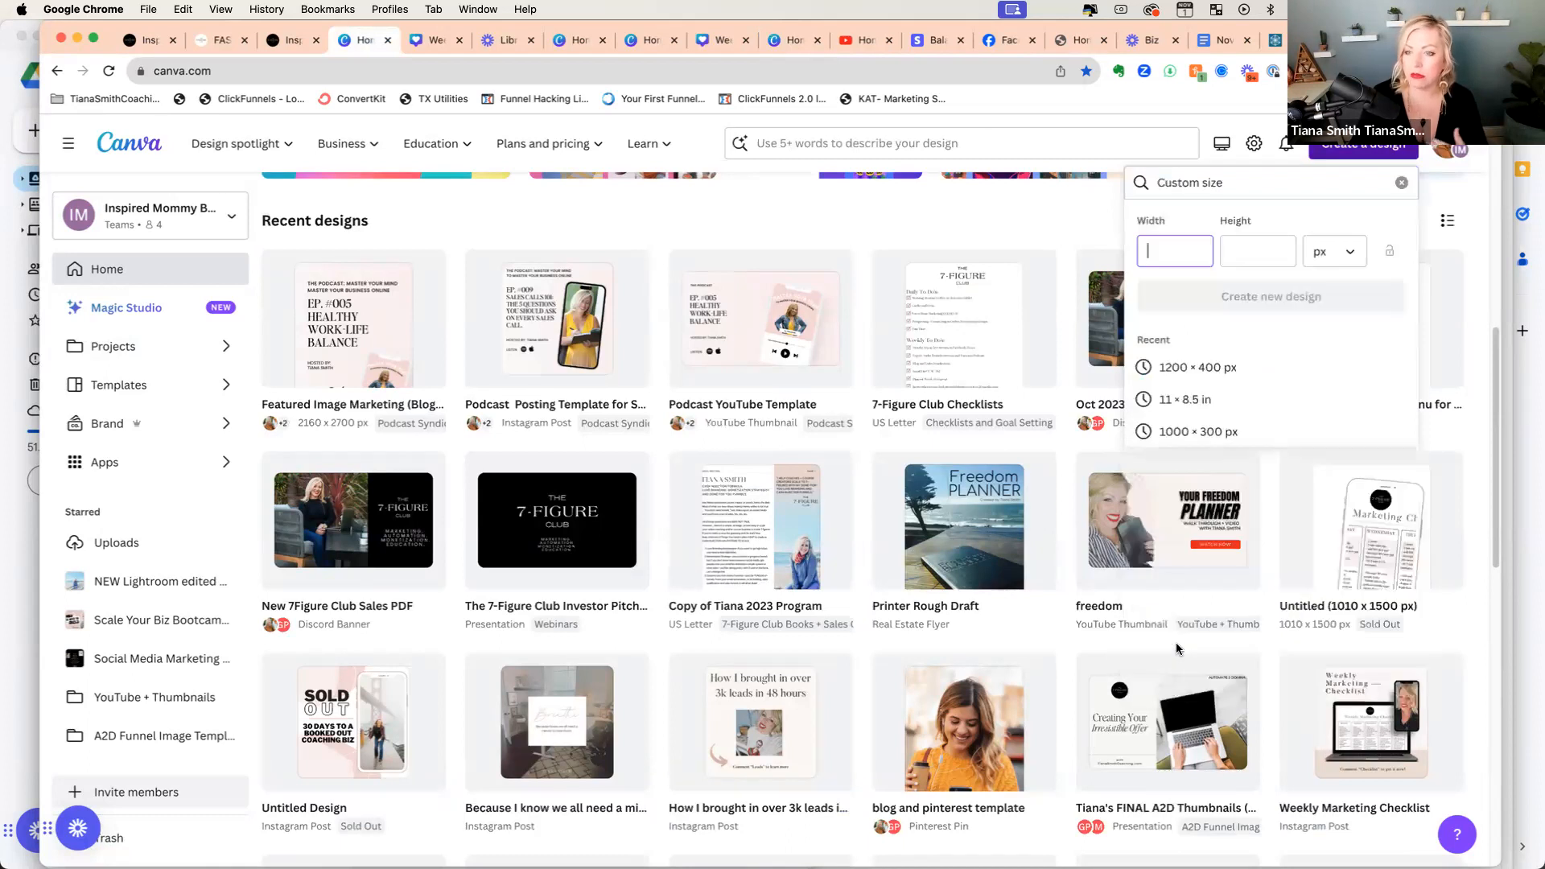
pyautogui.click(1321, 253)
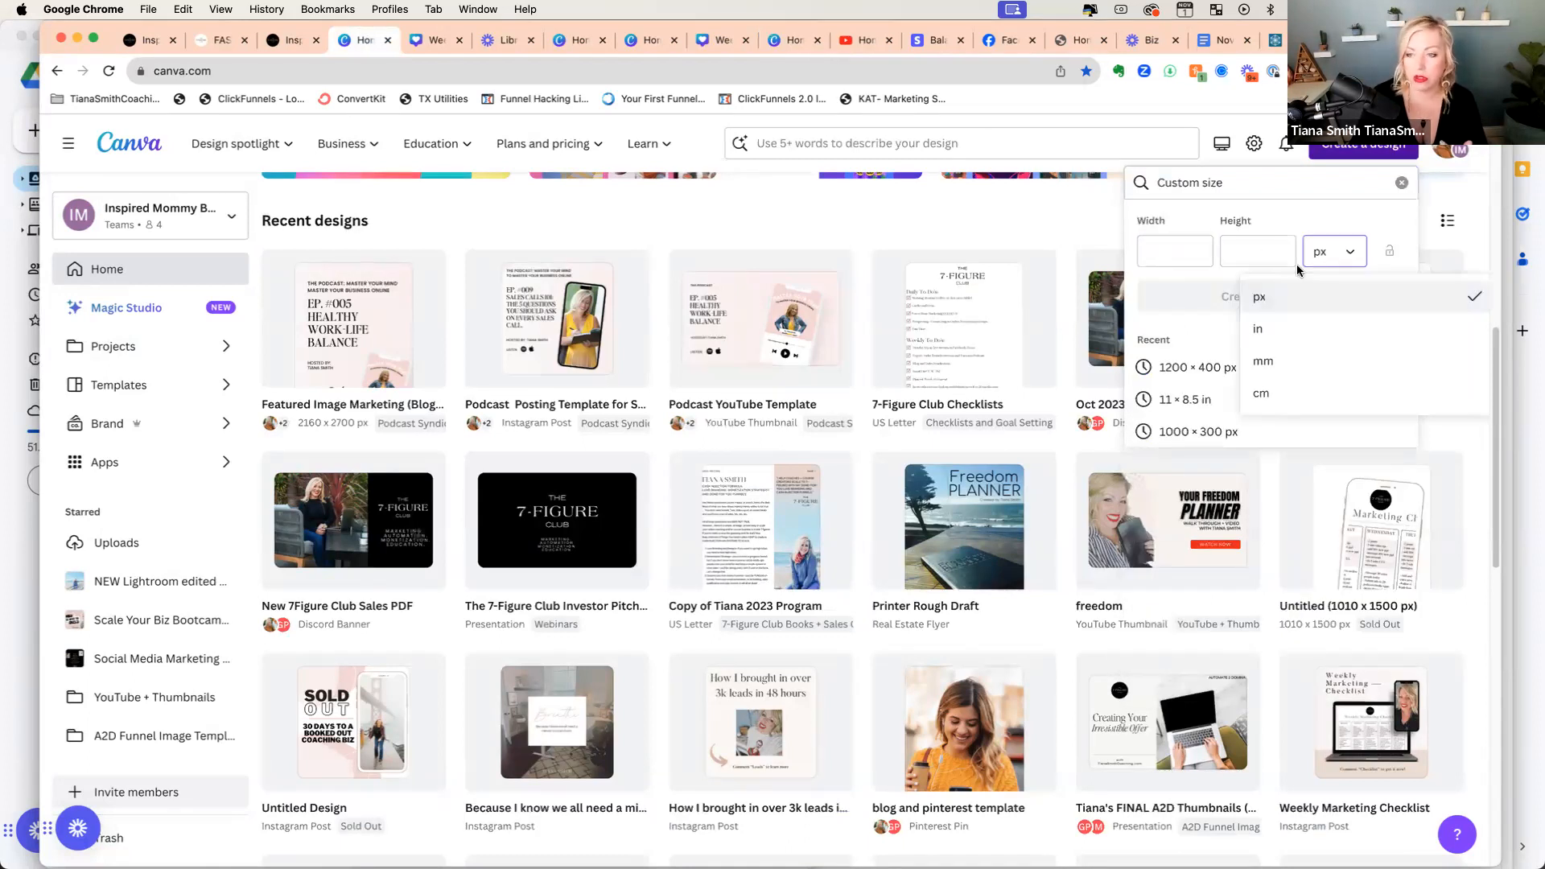
pyautogui.click(1324, 252)
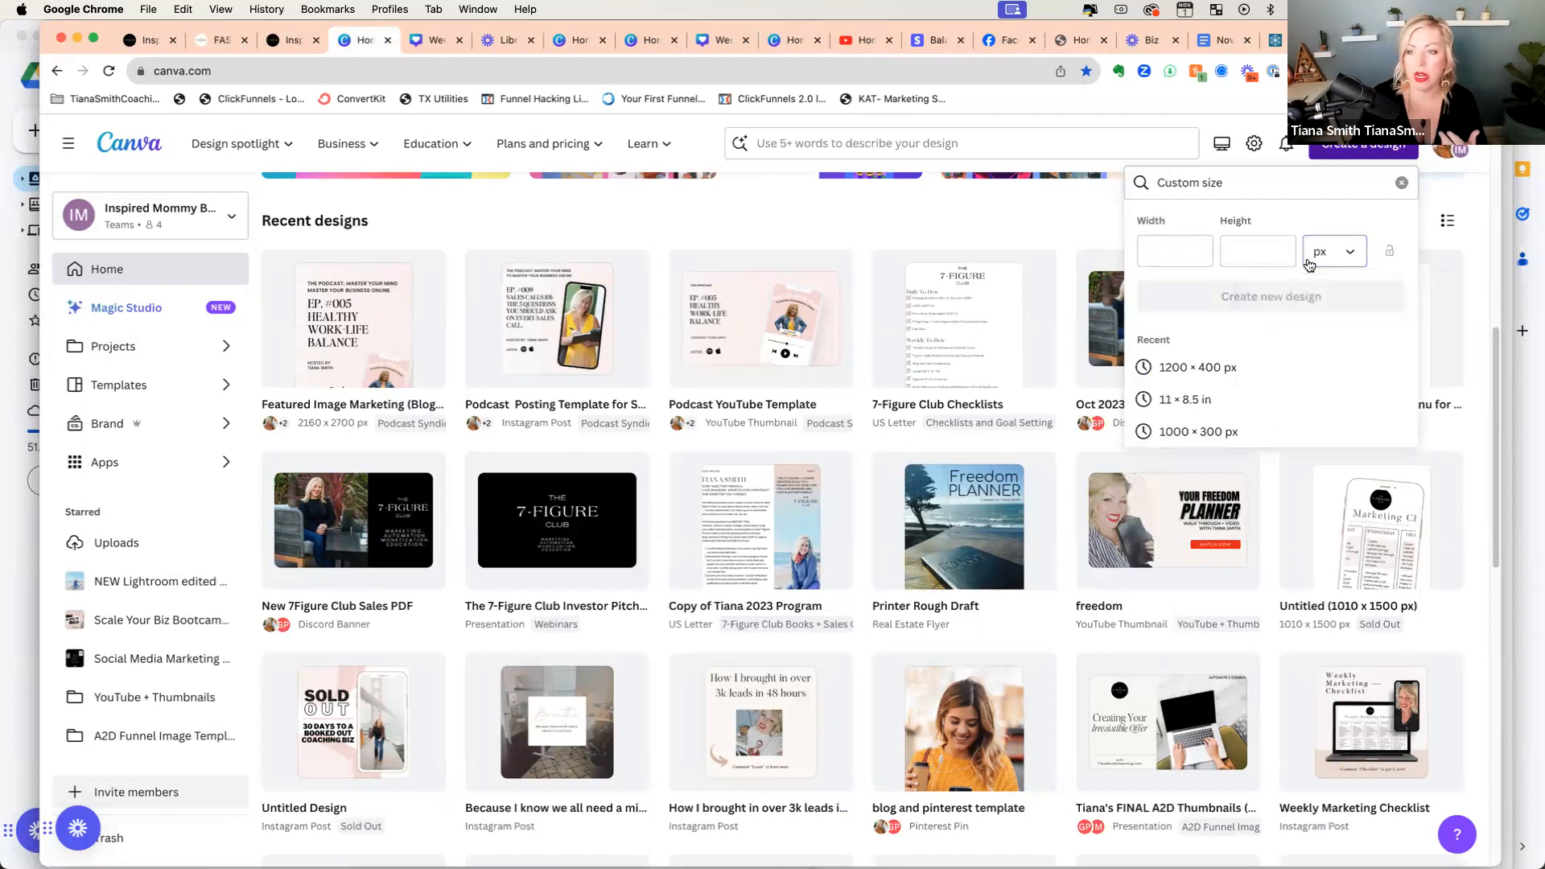
# Step: Return to the page builder and show the image source options for the New Times logo, without replacing it
pyautogui.click(216, 39)
pyautogui.hotkey('ctrl', 'Tab')
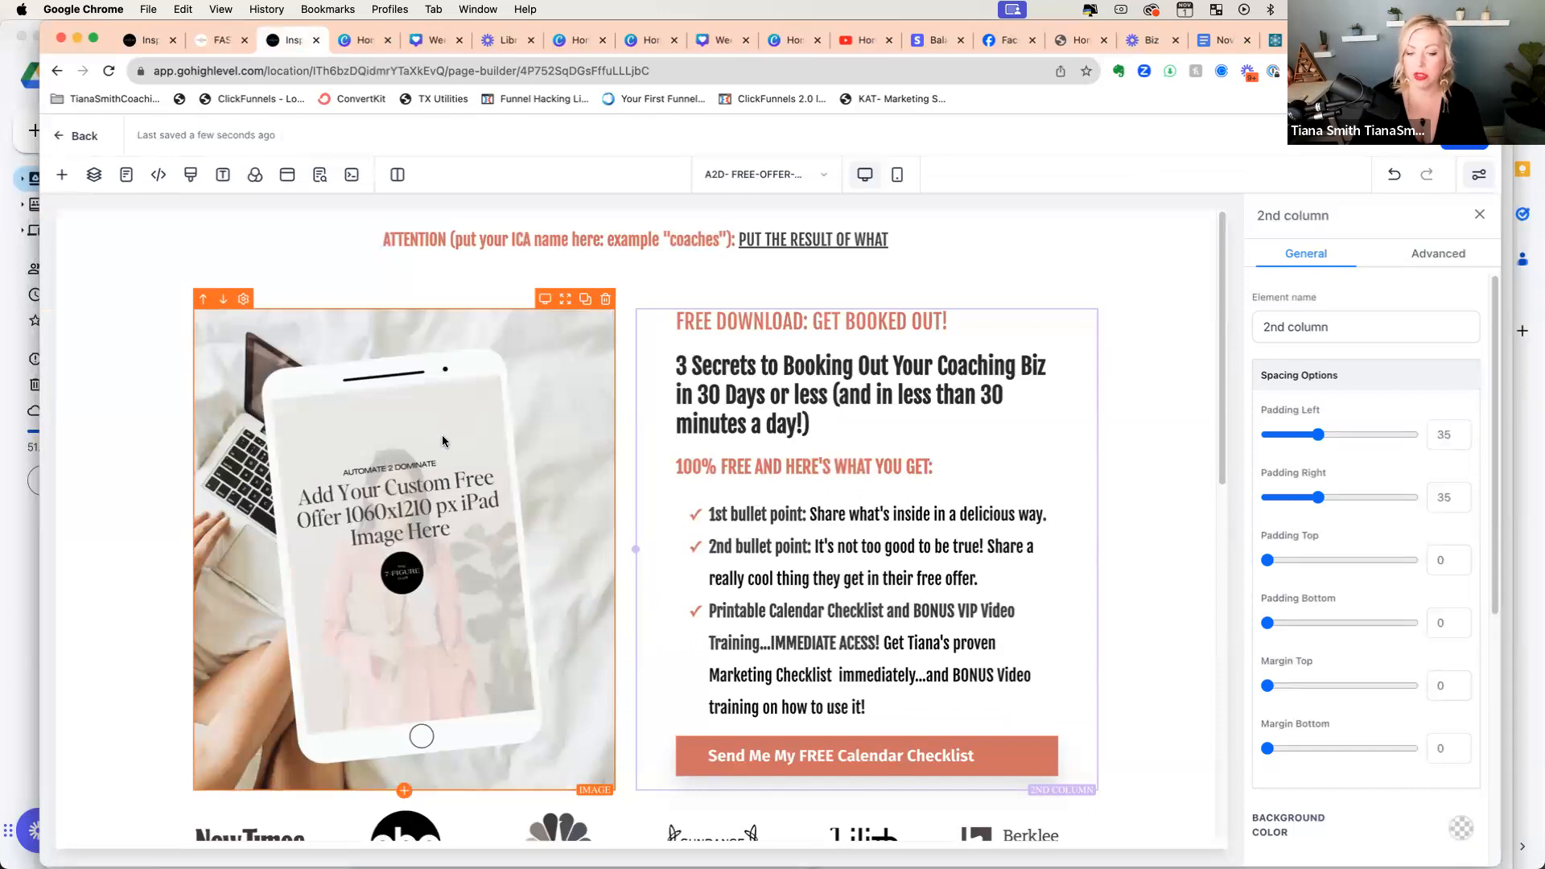
pyautogui.scroll(-3, 442, 435)
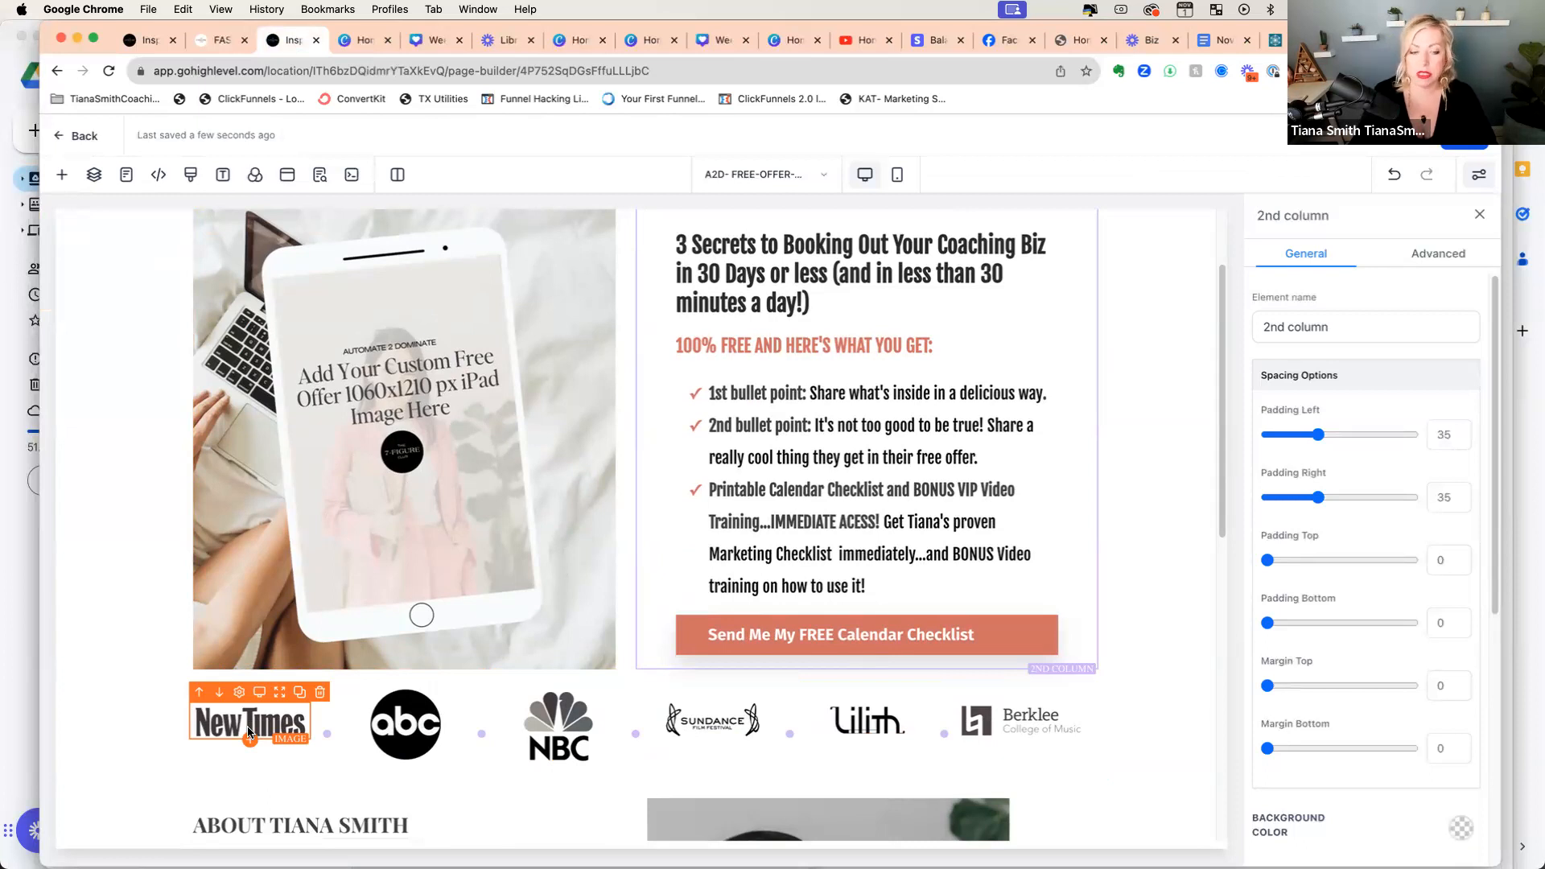
pyautogui.click(282, 729)
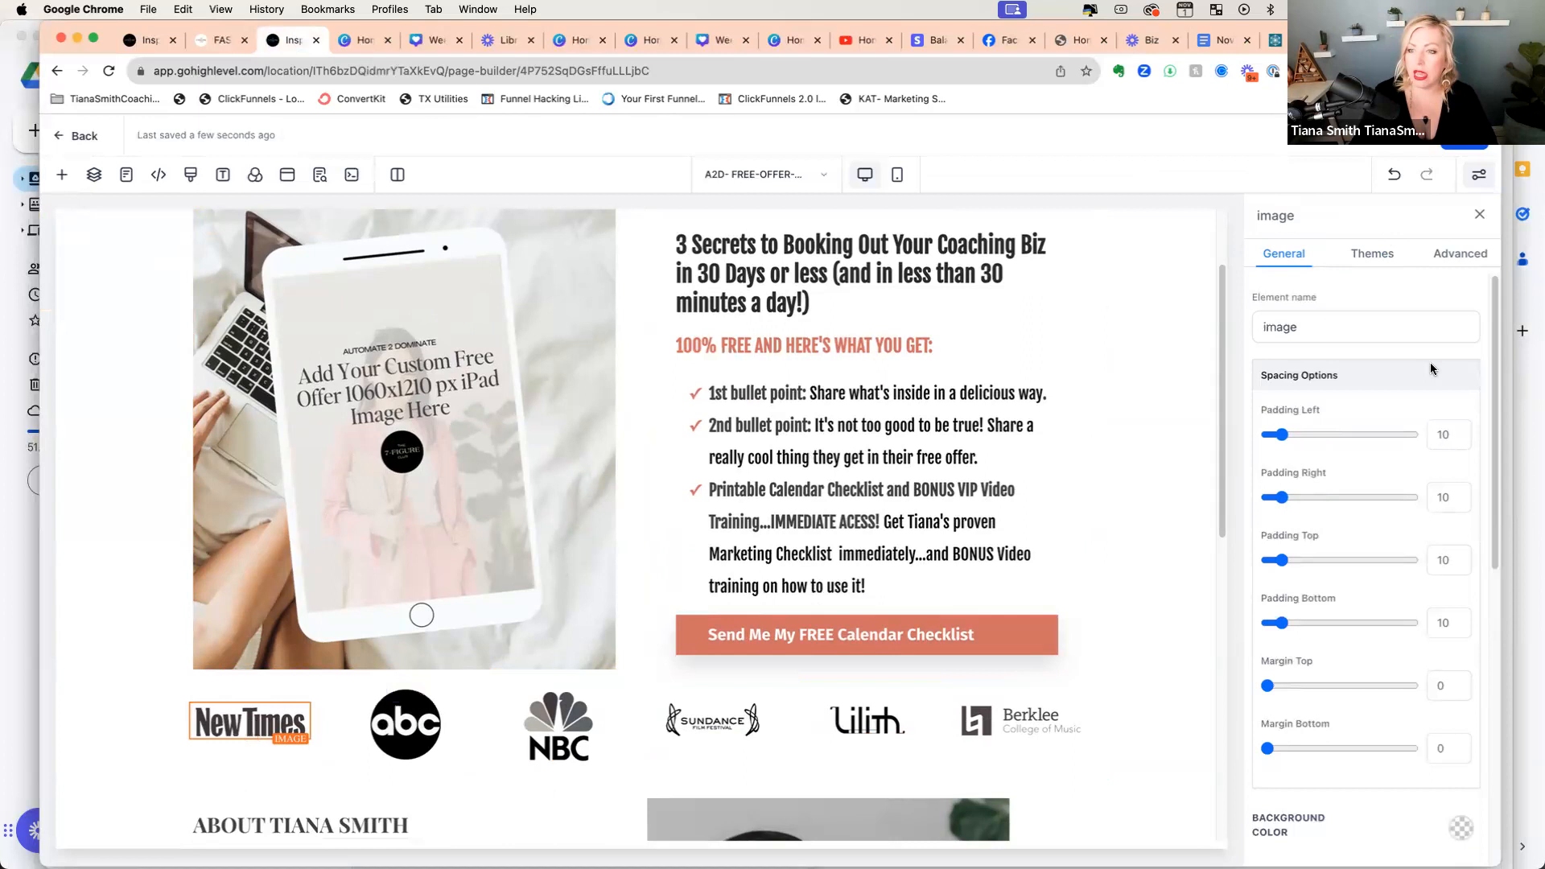
pyautogui.scroll(-10, 1431, 368)
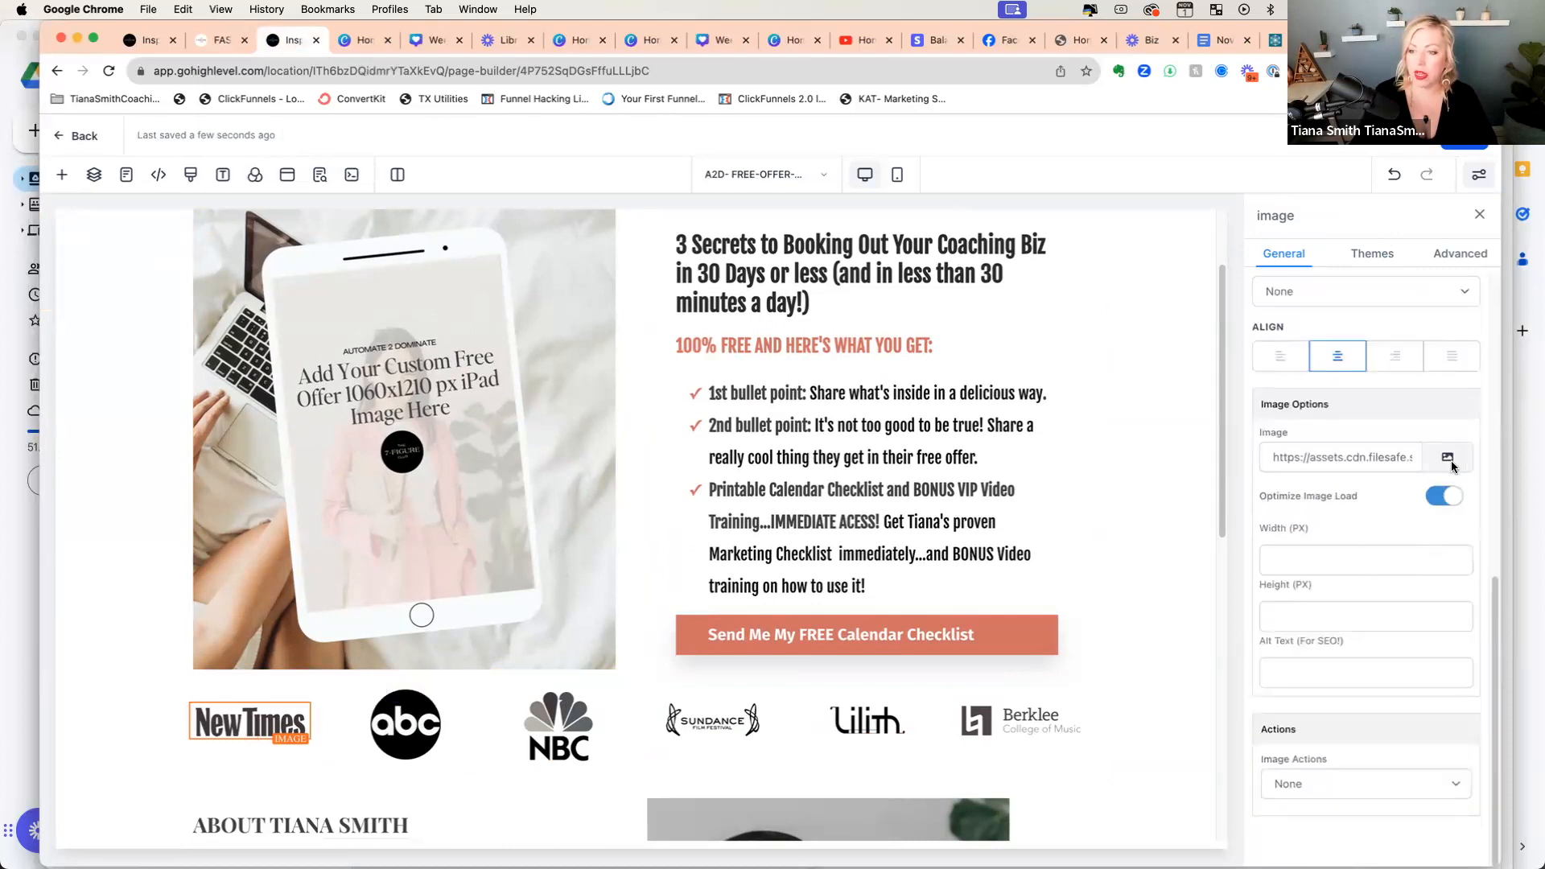
pyautogui.click(1449, 458)
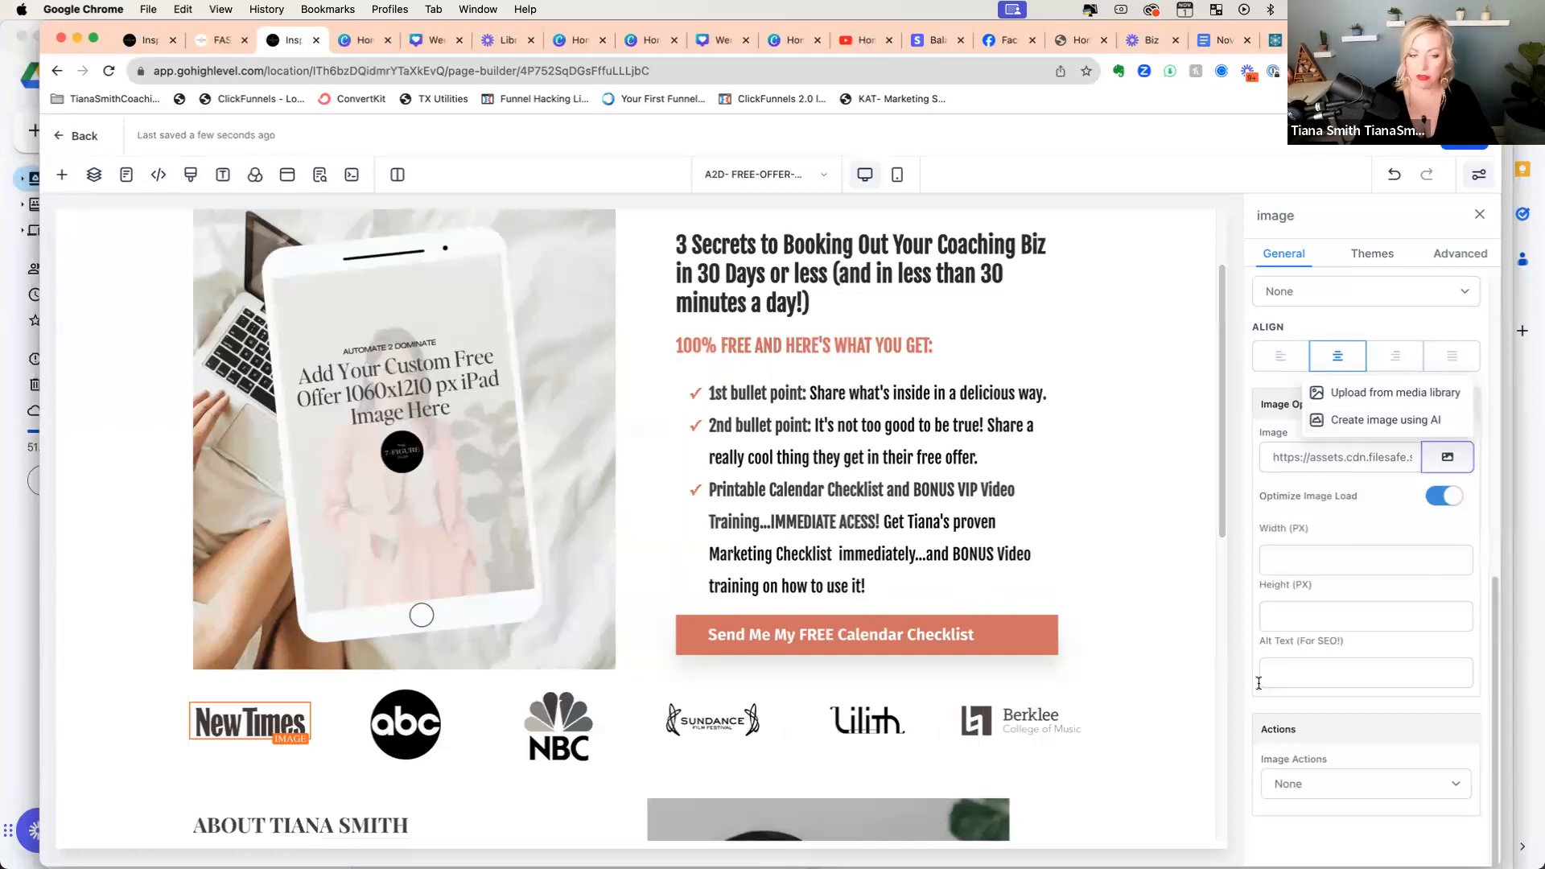
pyautogui.click(1177, 719)
# Step: Replace the person's name in the About section's heading with "YOUR NAME"
pyautogui.scroll(-5, 1157, 676)
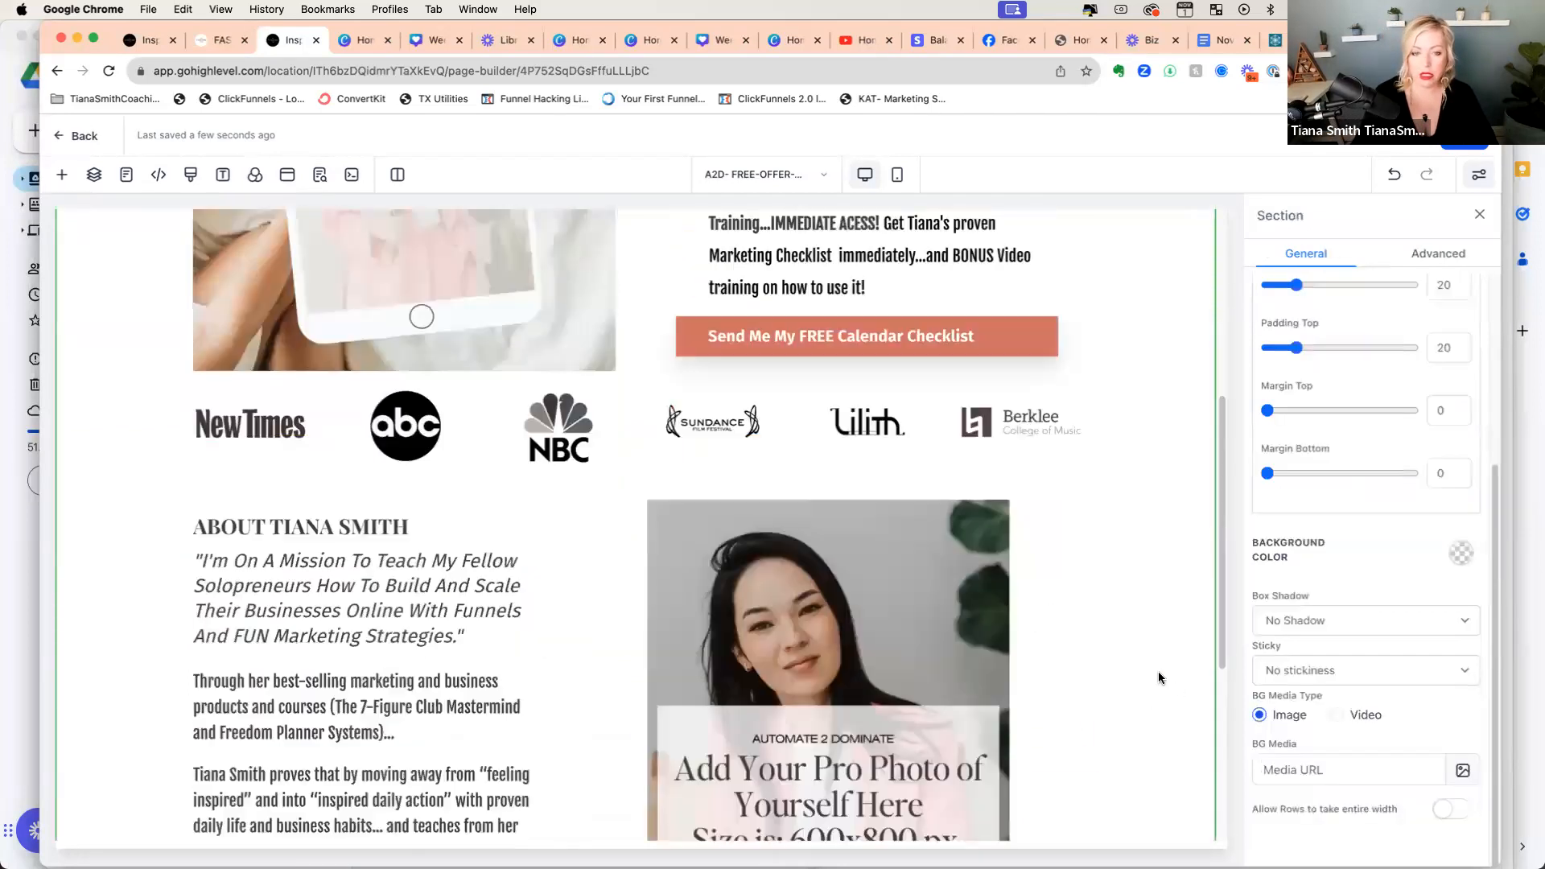
pyautogui.scroll(-1, 1157, 677)
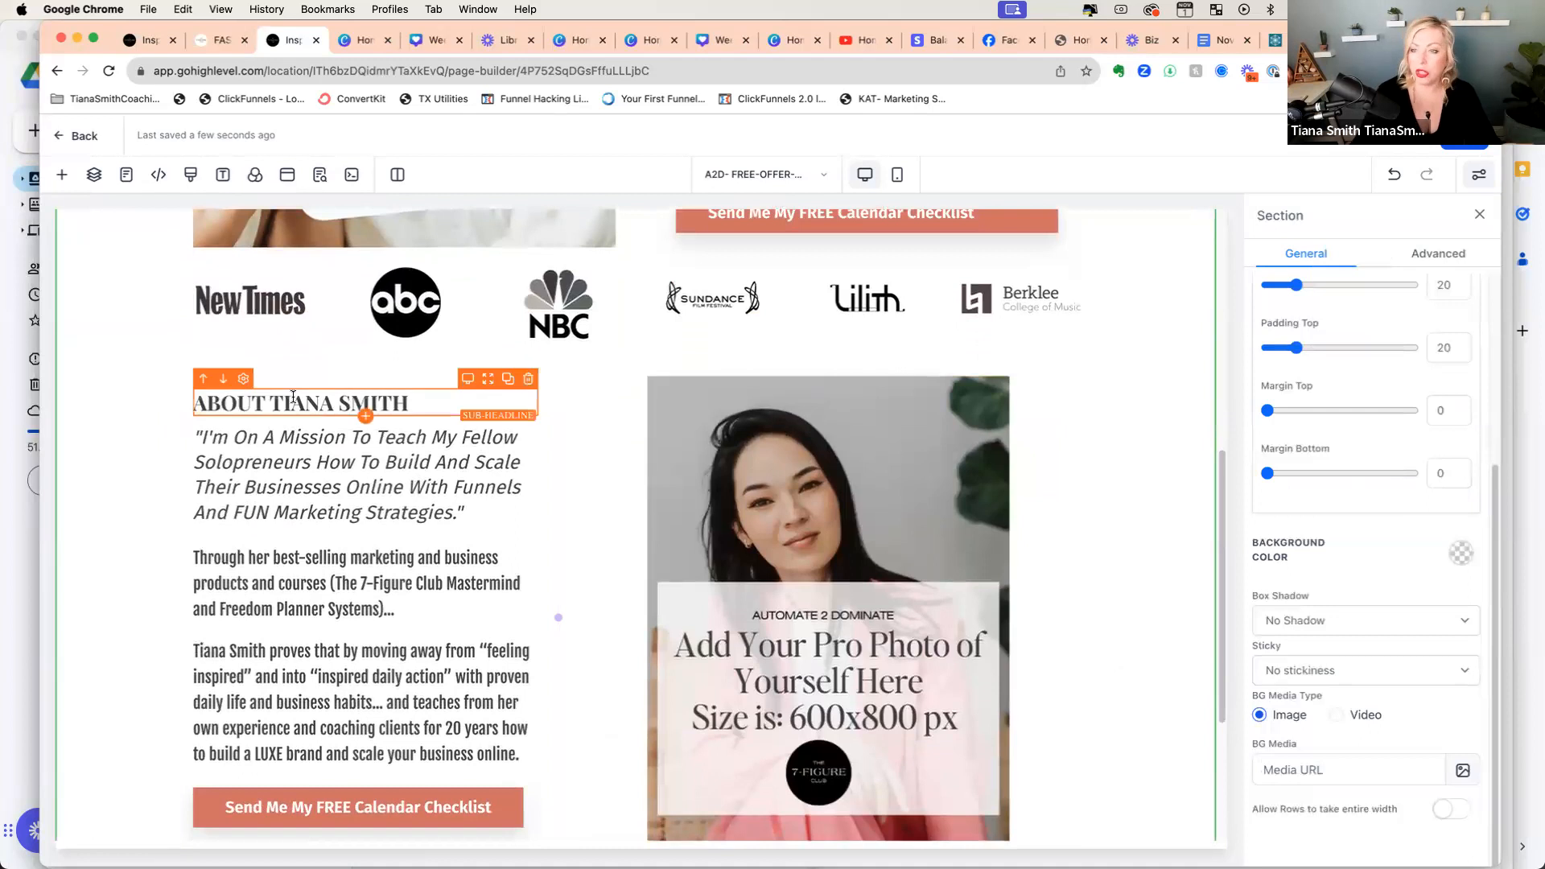
pyautogui.moveTo(268, 394); pyautogui.dragTo(411, 403)
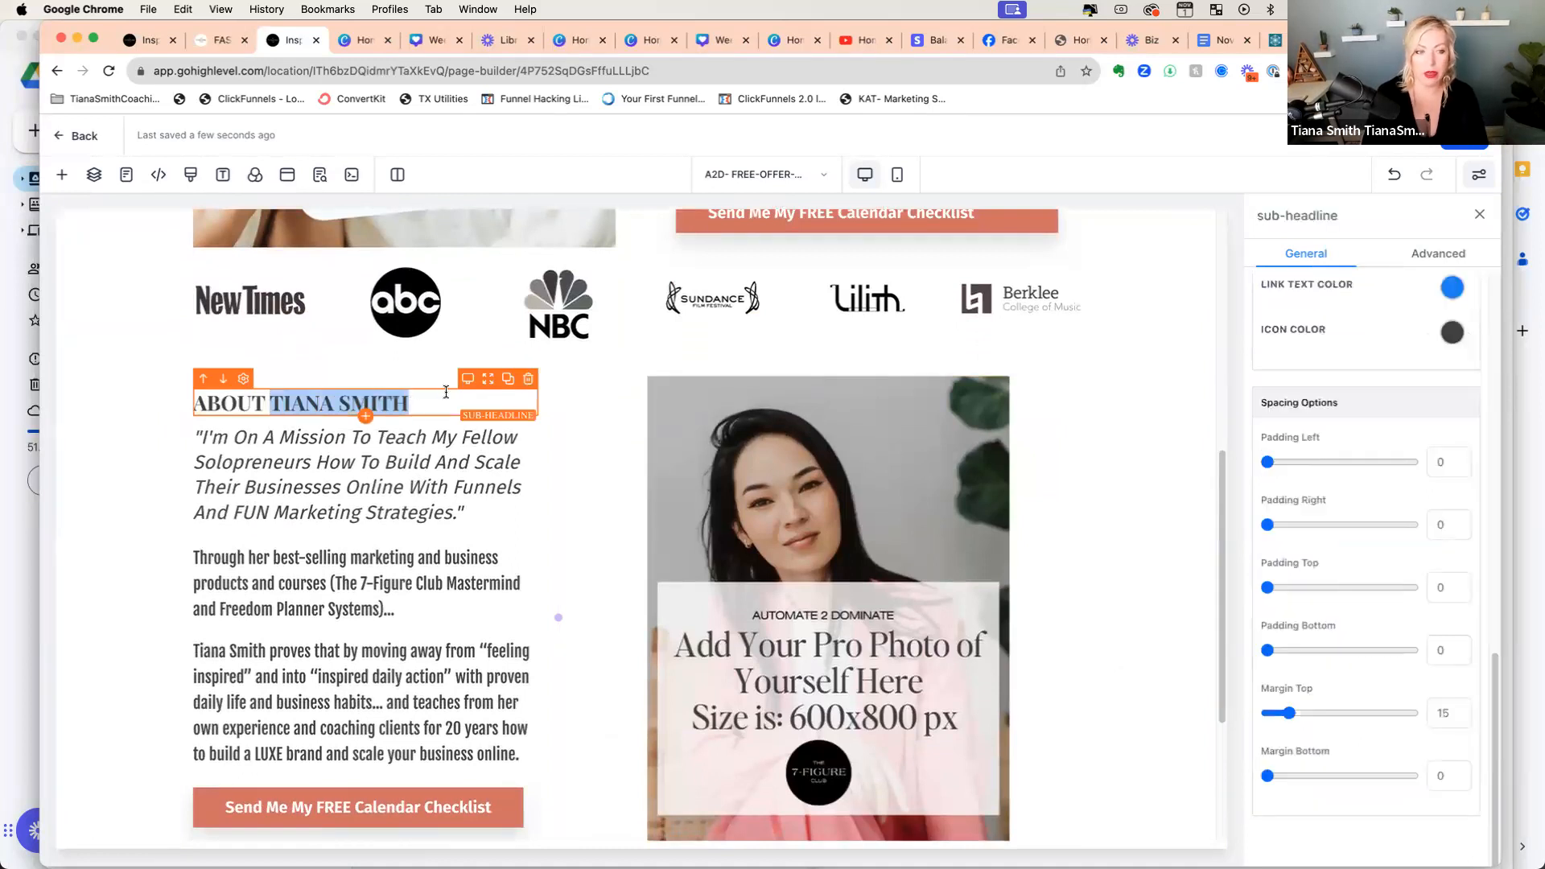
pyautogui.write('YOUR NAME')
# Step: Highlight the italic mission quote below the About heading, and leave its wording as it is
pyautogui.click(226, 465)
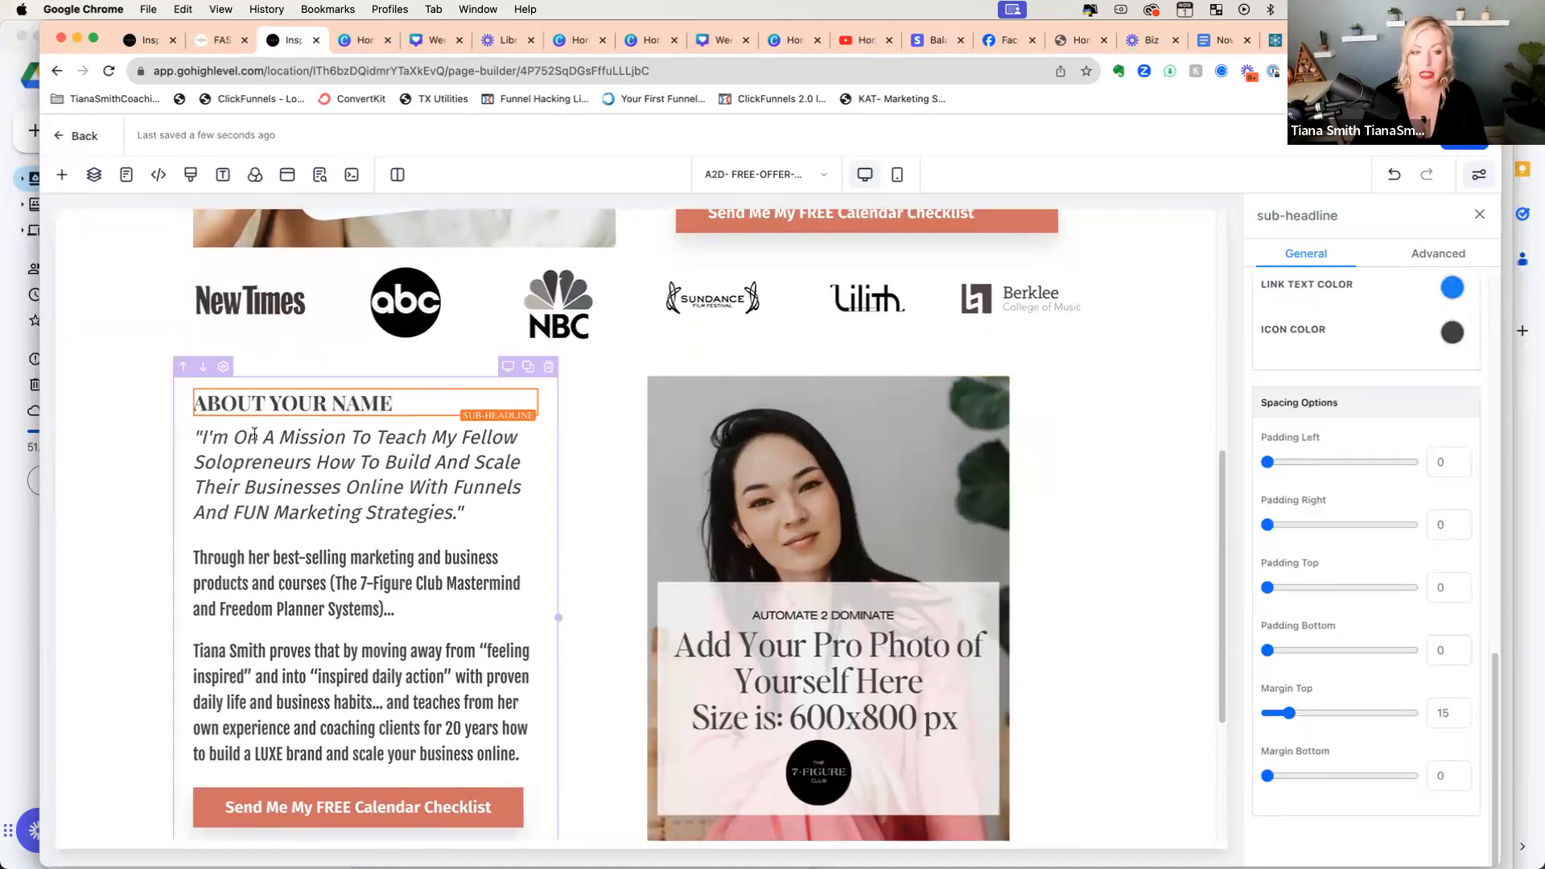
pyautogui.doubleClick(226, 465)
pyautogui.click(205, 441)
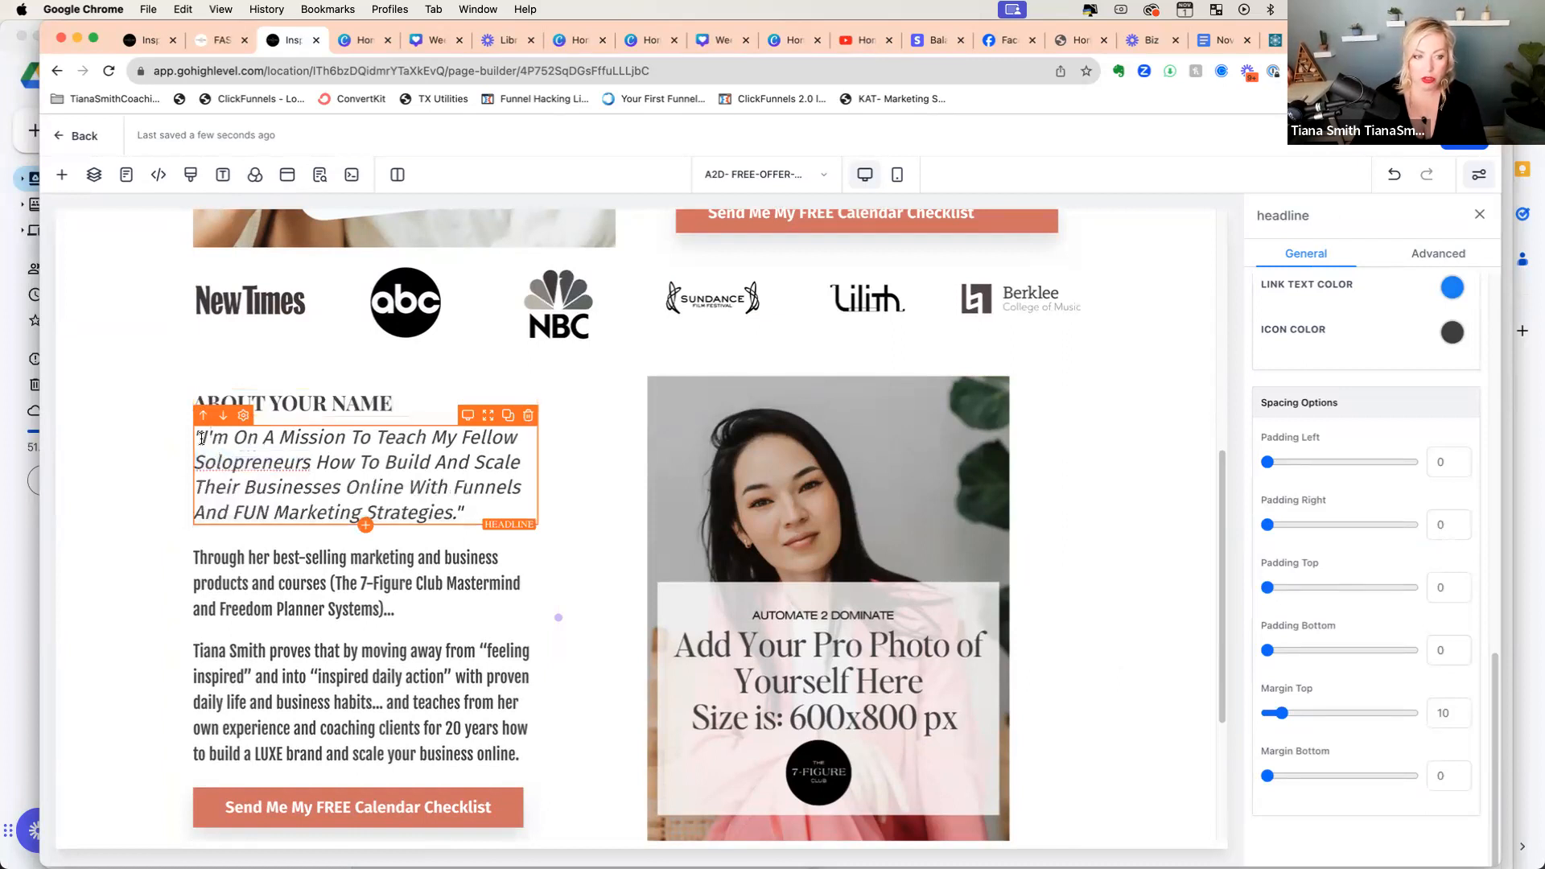
pyautogui.moveTo(196, 438); pyautogui.dragTo(506, 492)
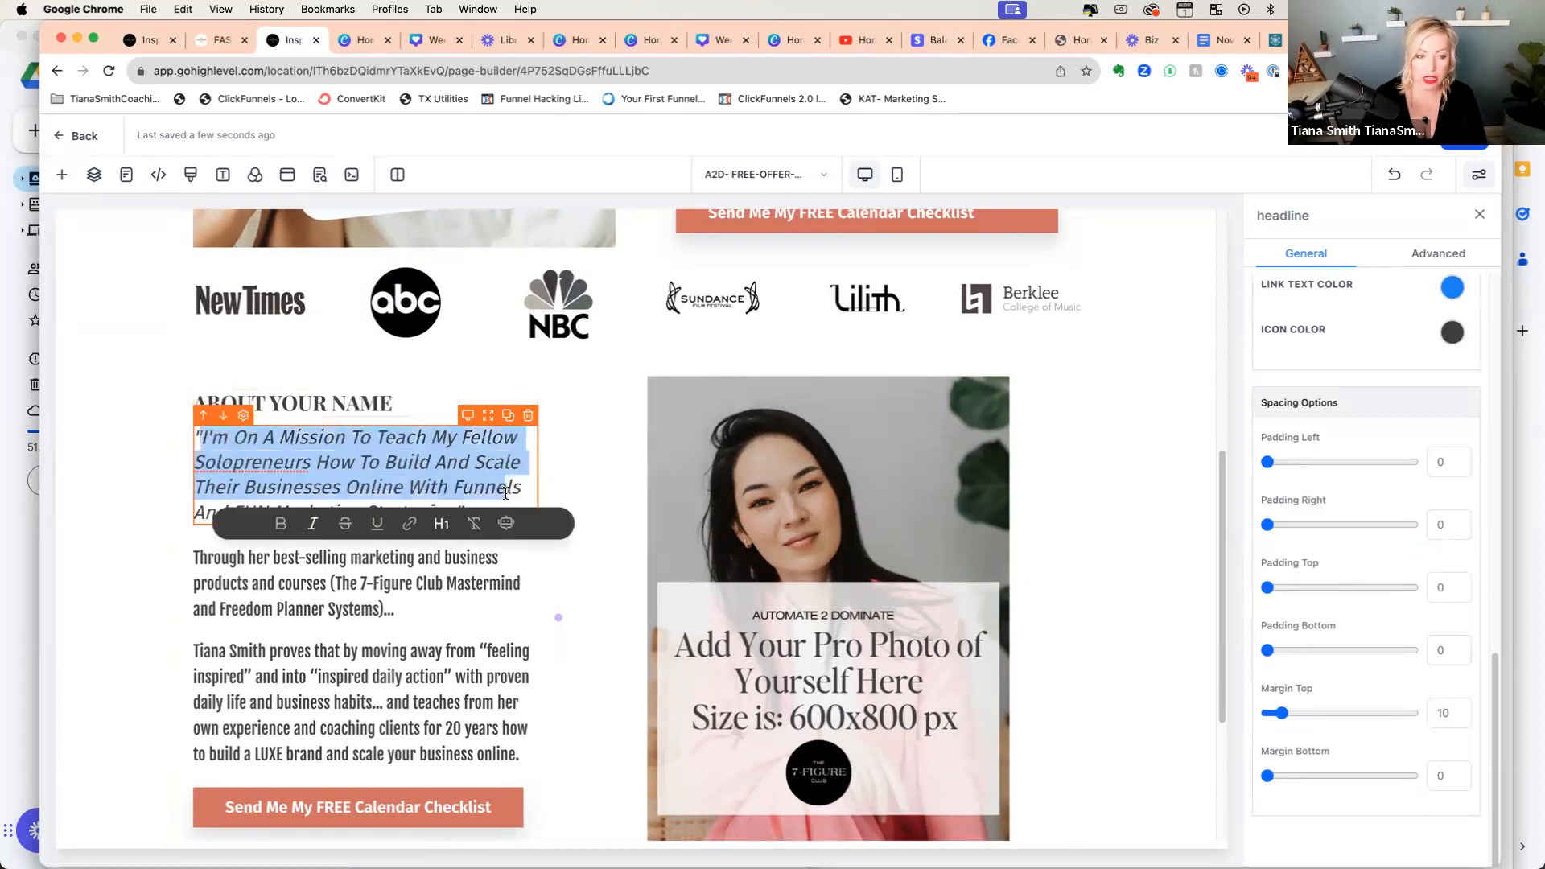
pyautogui.click(506, 492)
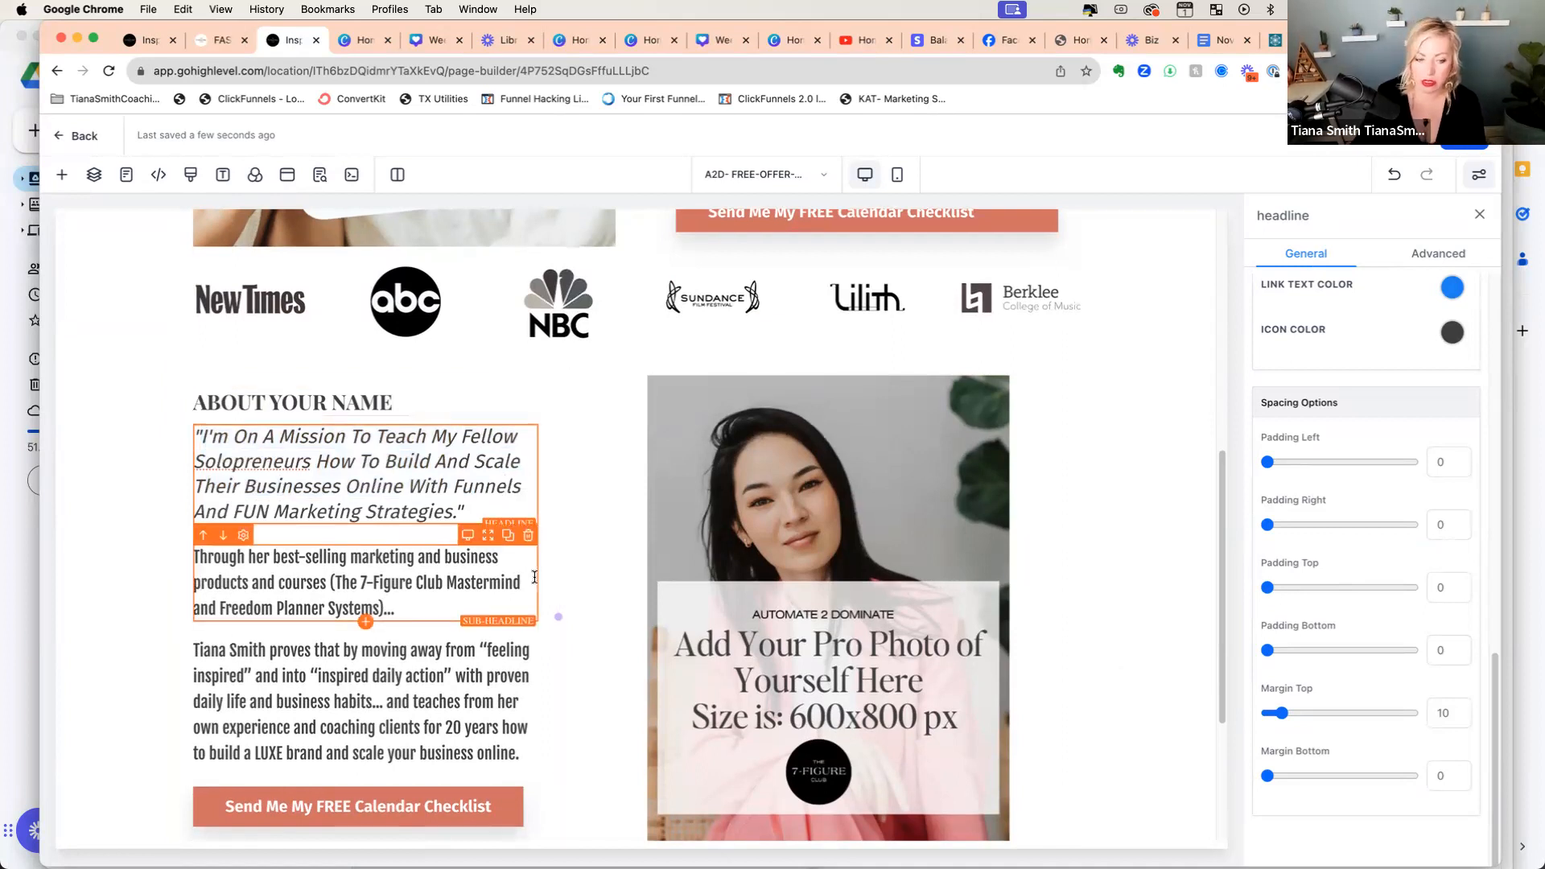
# Step: Check the size noted on the About section's photo placeholder and create a custom 600 × 800 px design in Canva
pyautogui.scroll(-1, 531, 571)
pyautogui.click(795, 495)
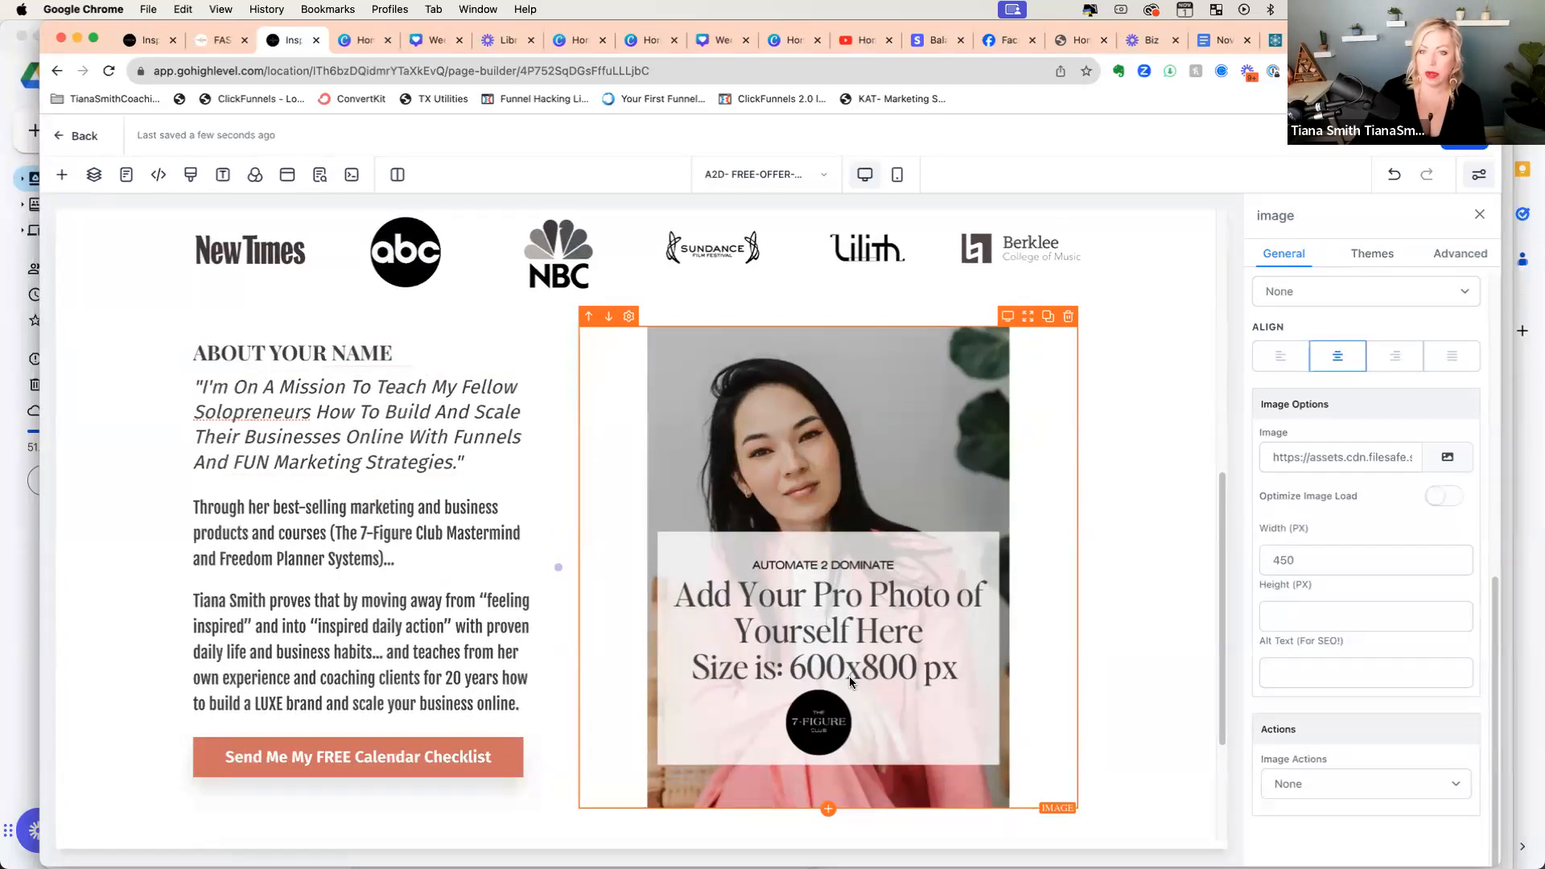
pyautogui.click(356, 46)
pyautogui.click(1160, 240)
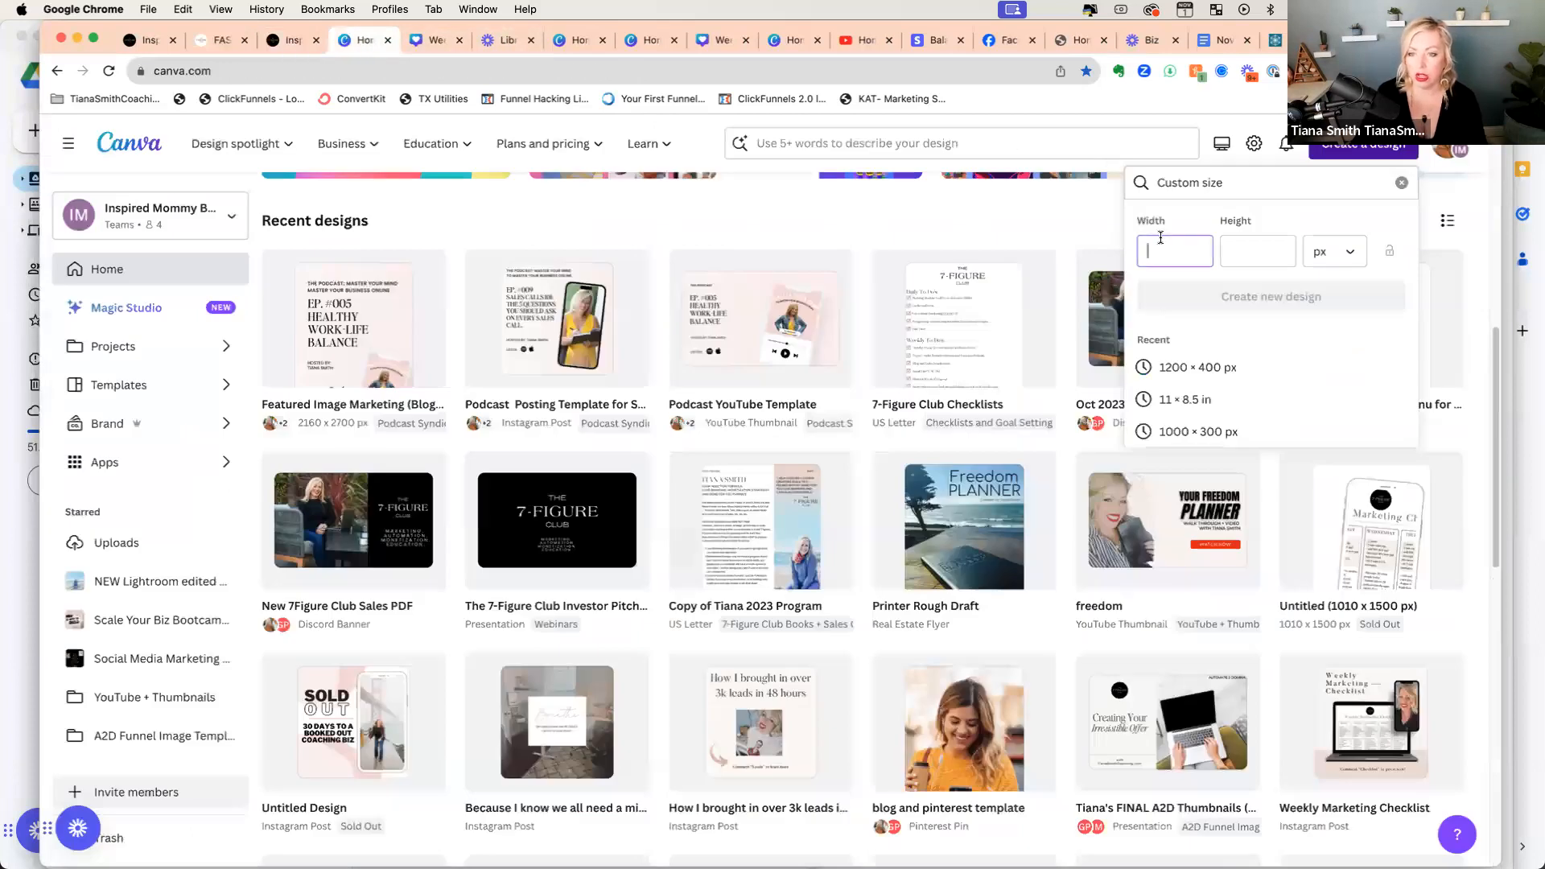
pyautogui.write('600')
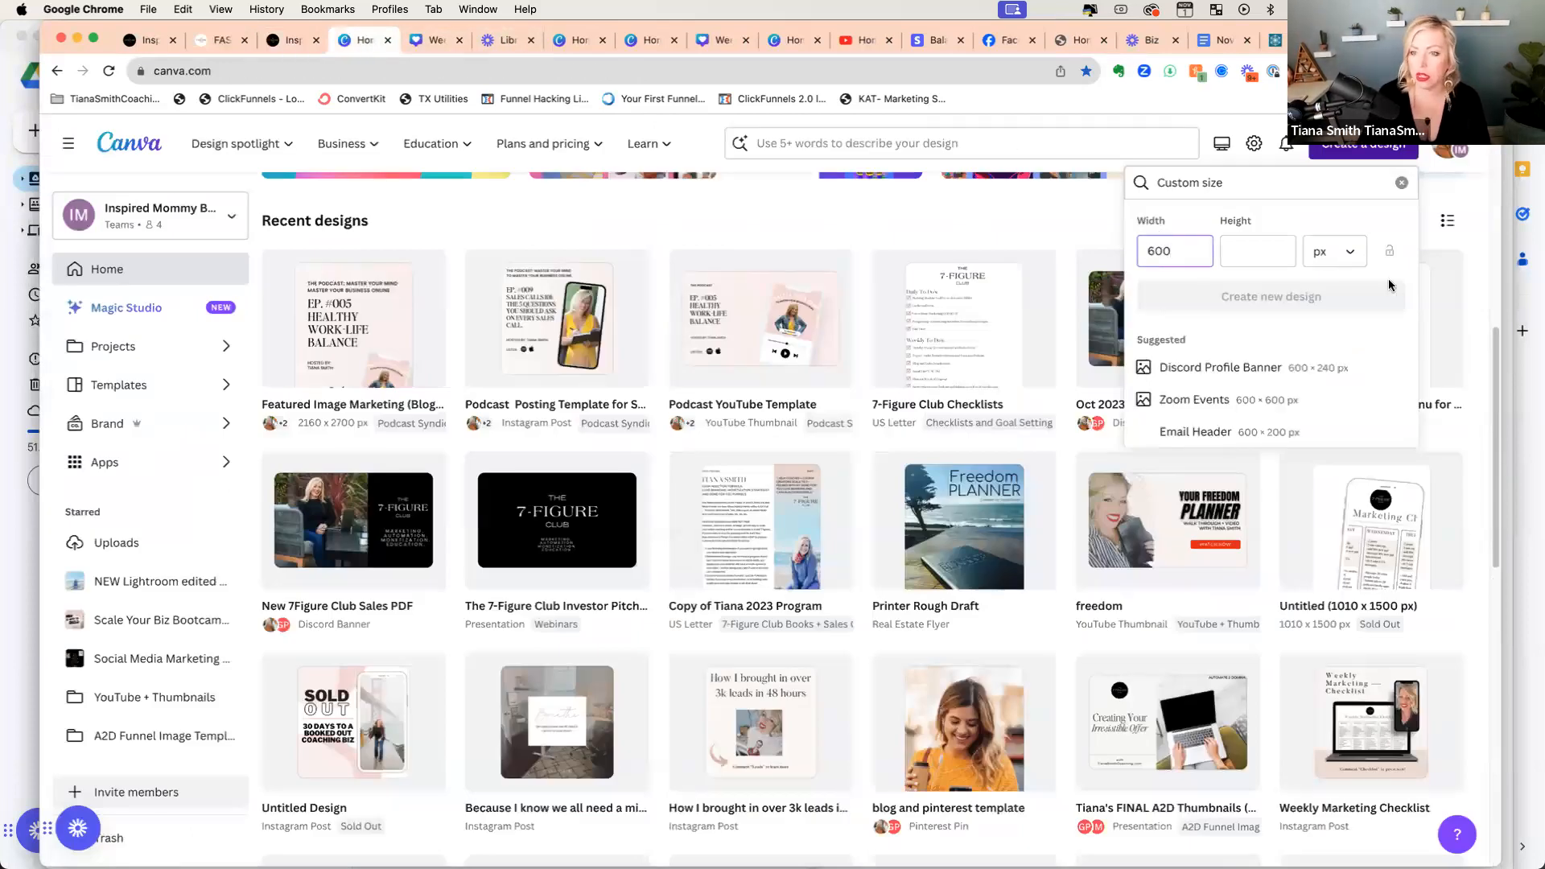
pyautogui.click(1253, 260)
pyautogui.write('800')
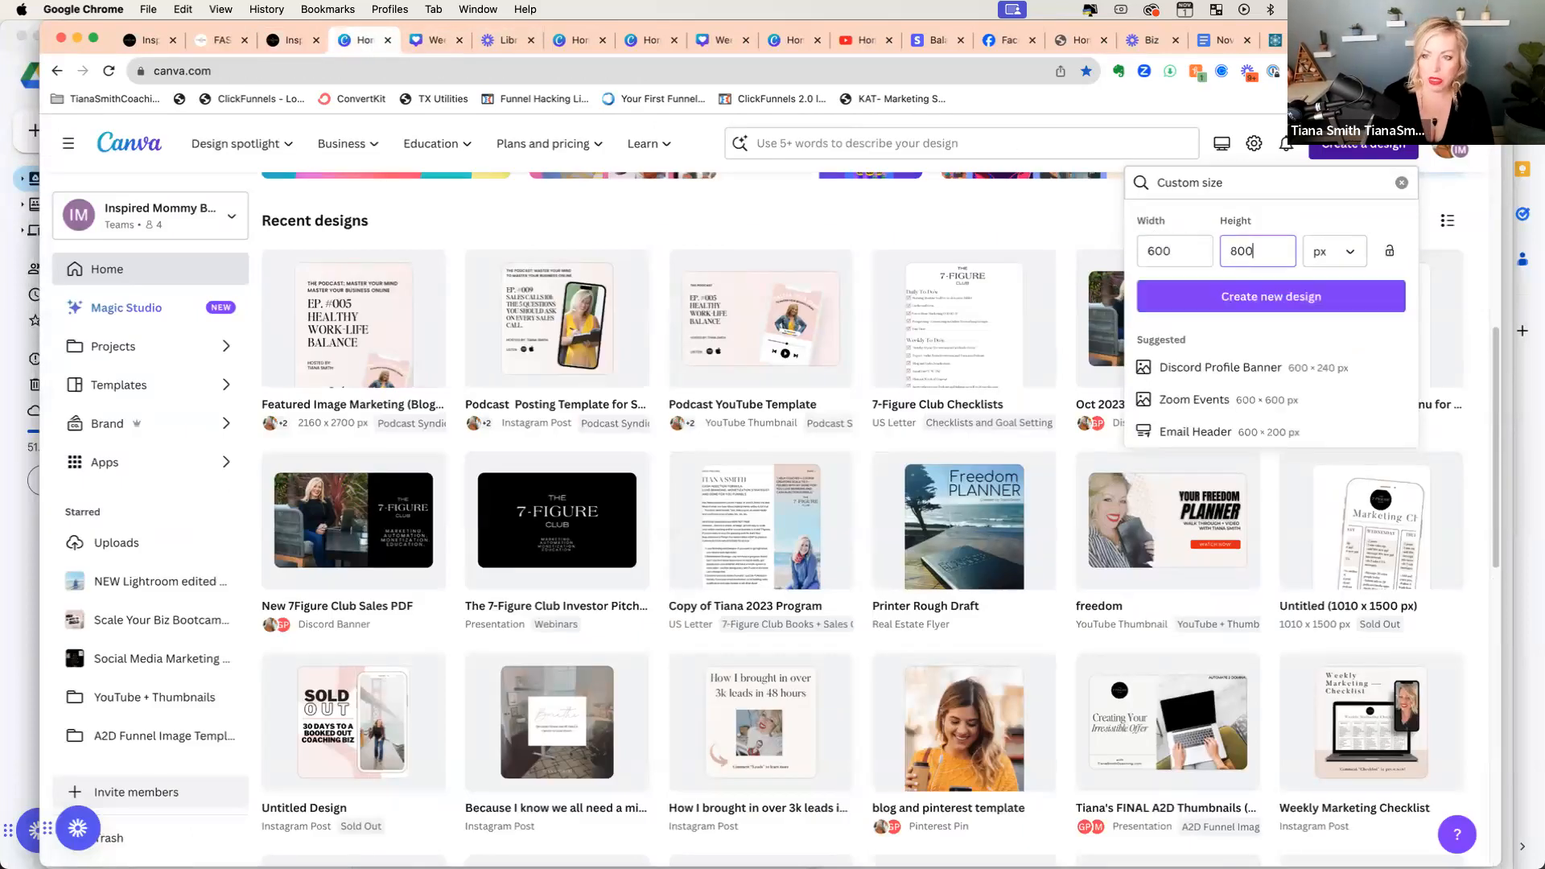
pyautogui.click(1242, 298)
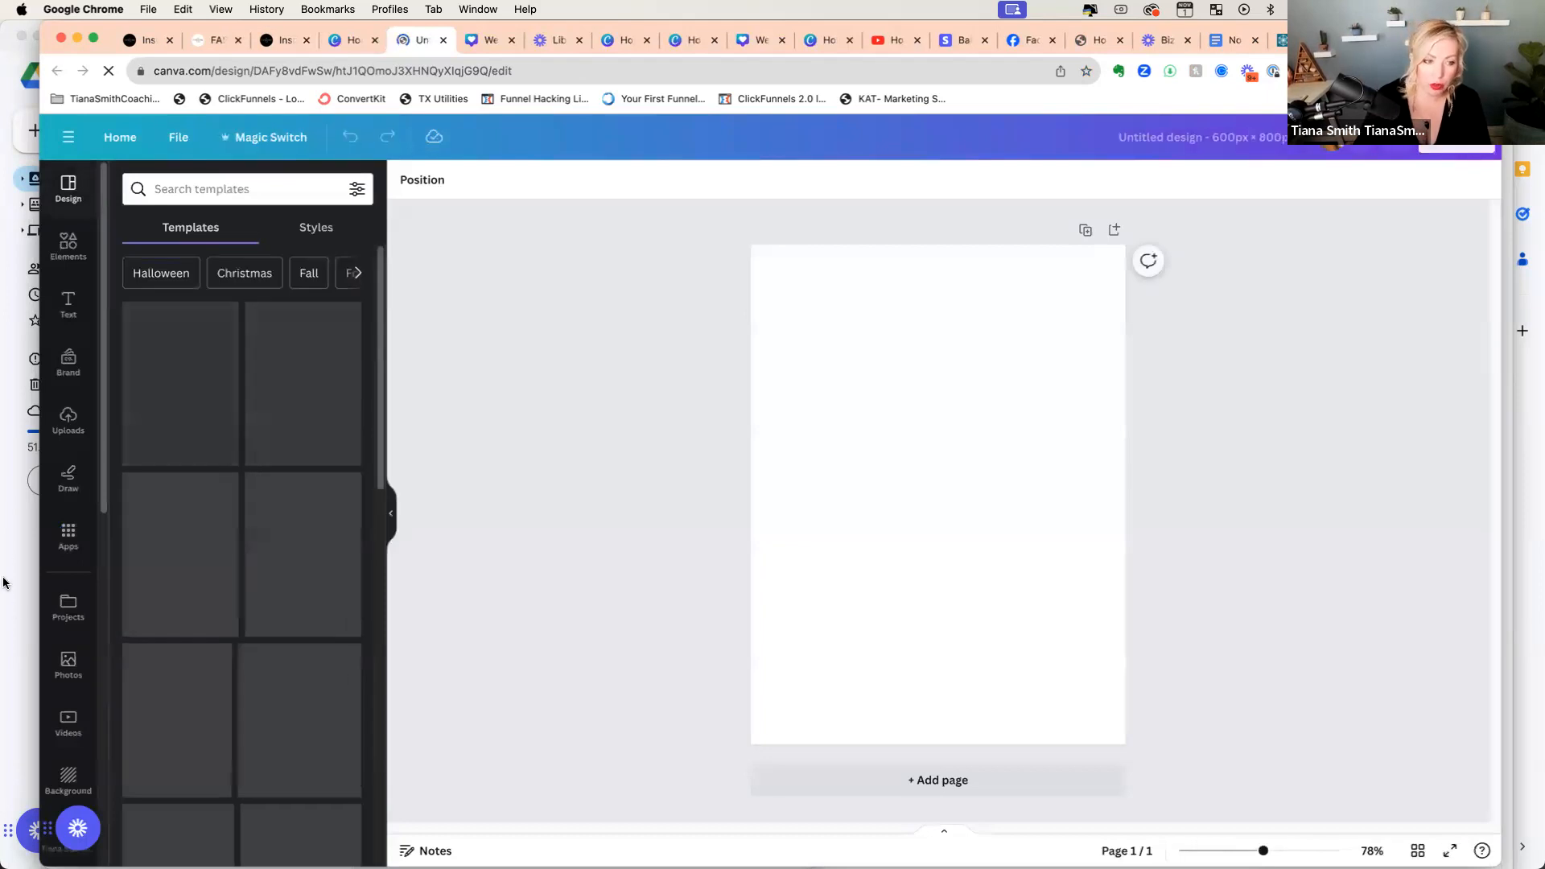
# Step: Fill the blank page with the guitar-on-the-stairs portrait from the professional photos folder
pyautogui.click(80, 668)
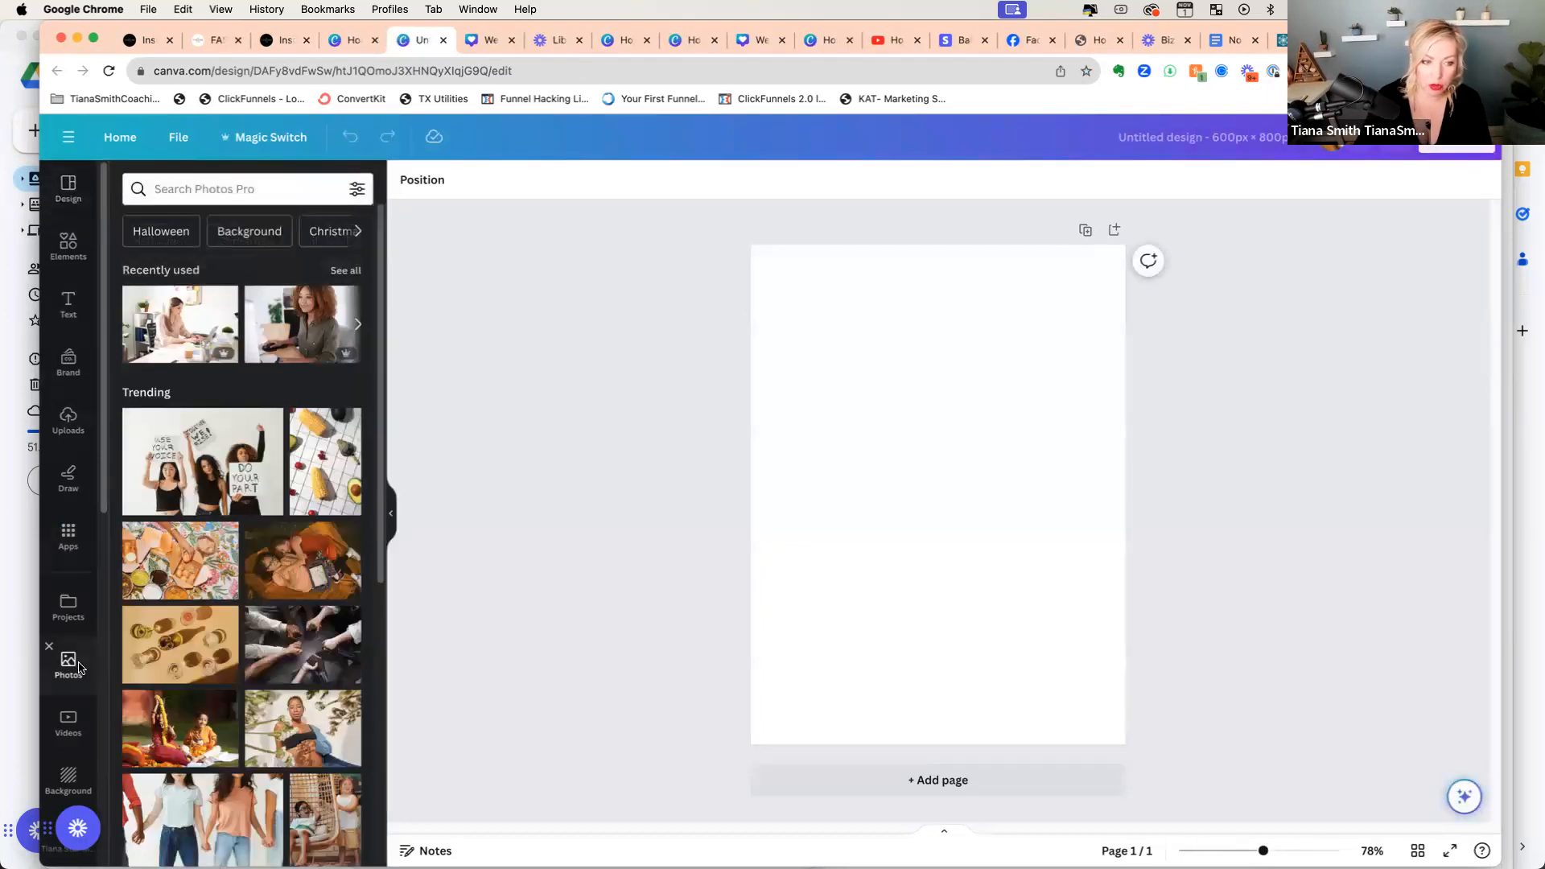
pyautogui.scroll(-3, 80, 668)
pyautogui.click(65, 621)
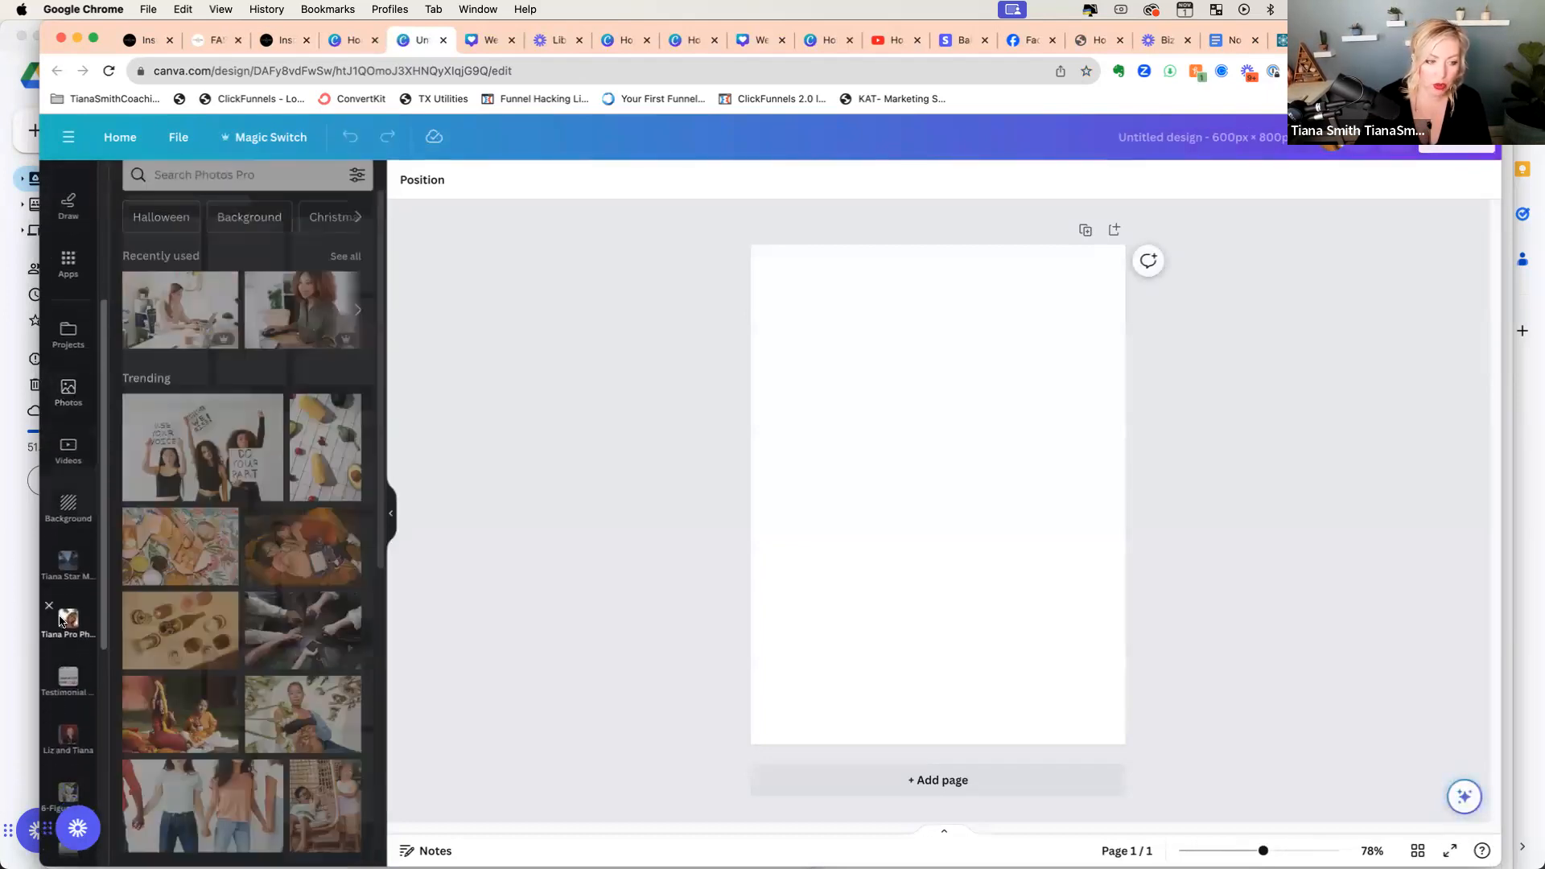
pyautogui.moveTo(264, 428); pyautogui.dragTo(774, 281)
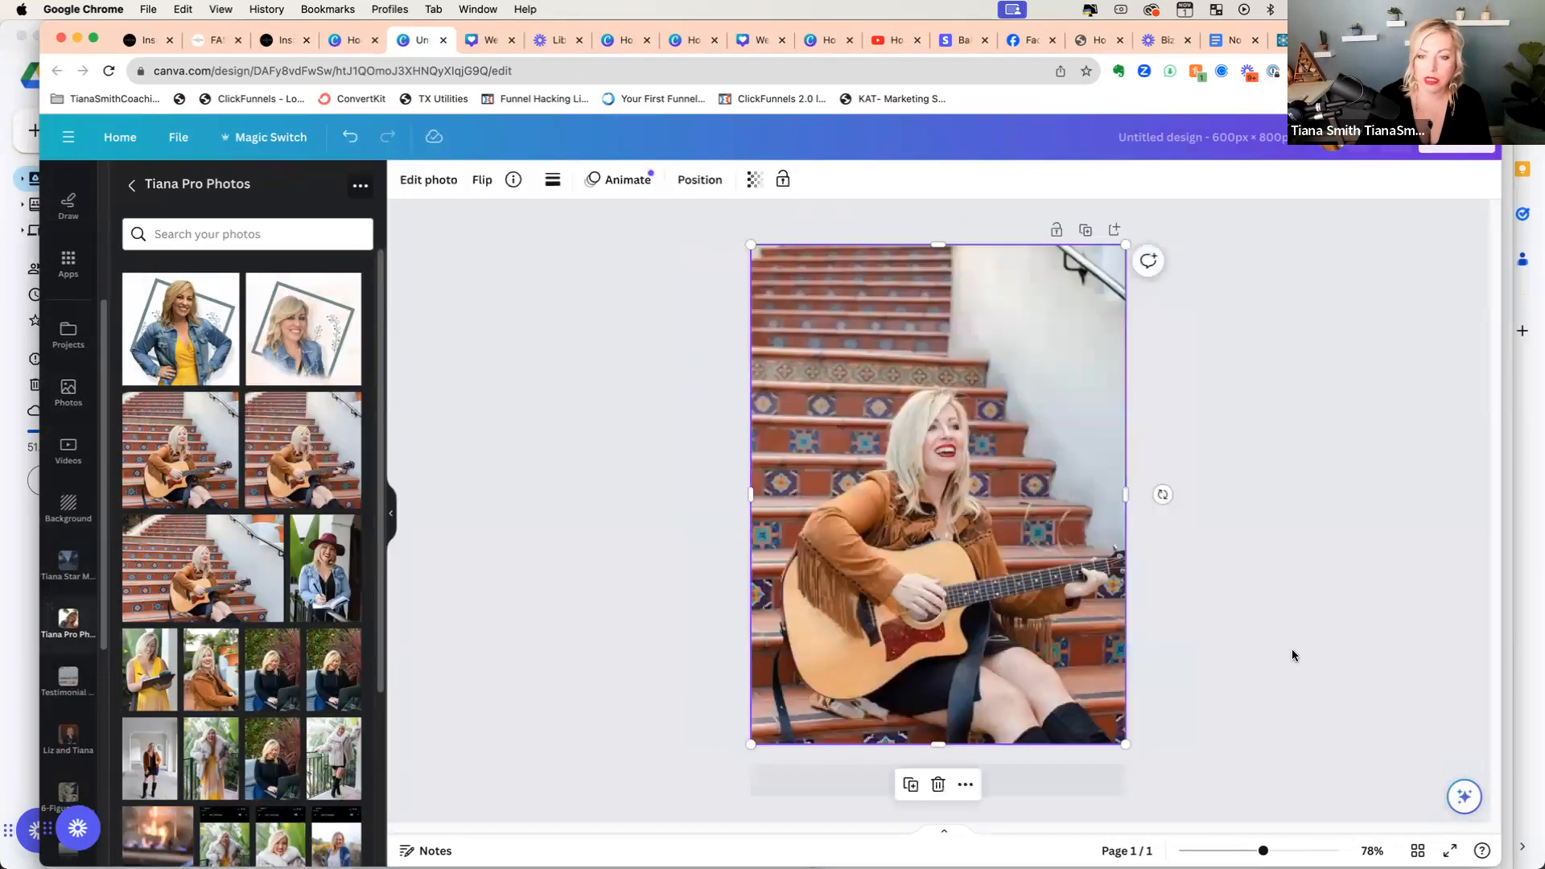
# Step: Replace the guitar portrait with the writing portrait in the maroon hat and download the 600 × 800 px design as a PNG
pyautogui.moveTo(325, 563); pyautogui.dragTo(776, 296)
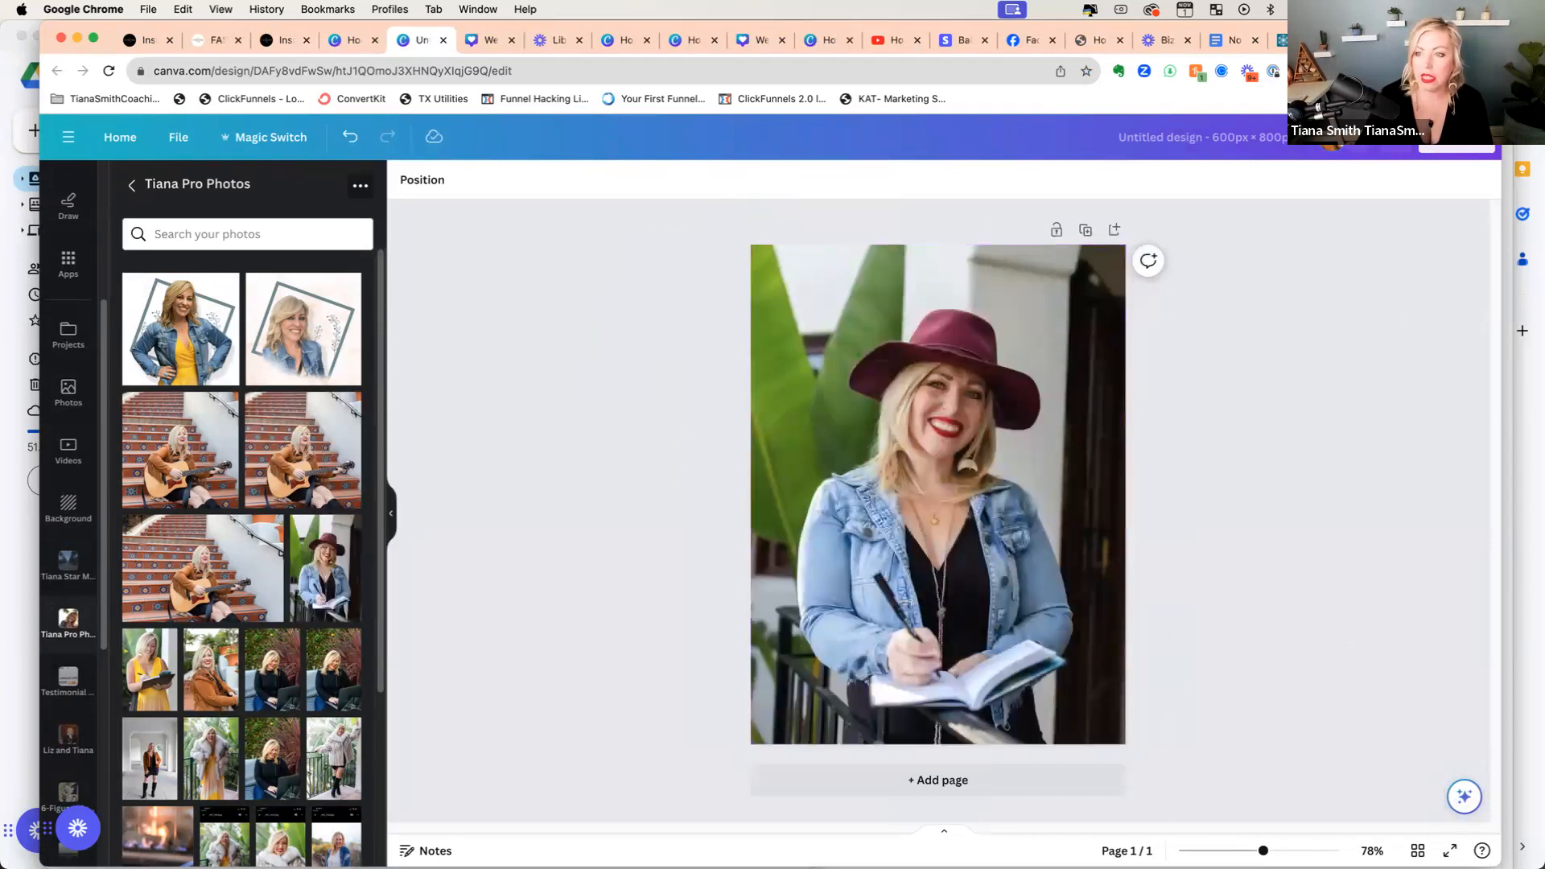
pyautogui.click(1456, 149)
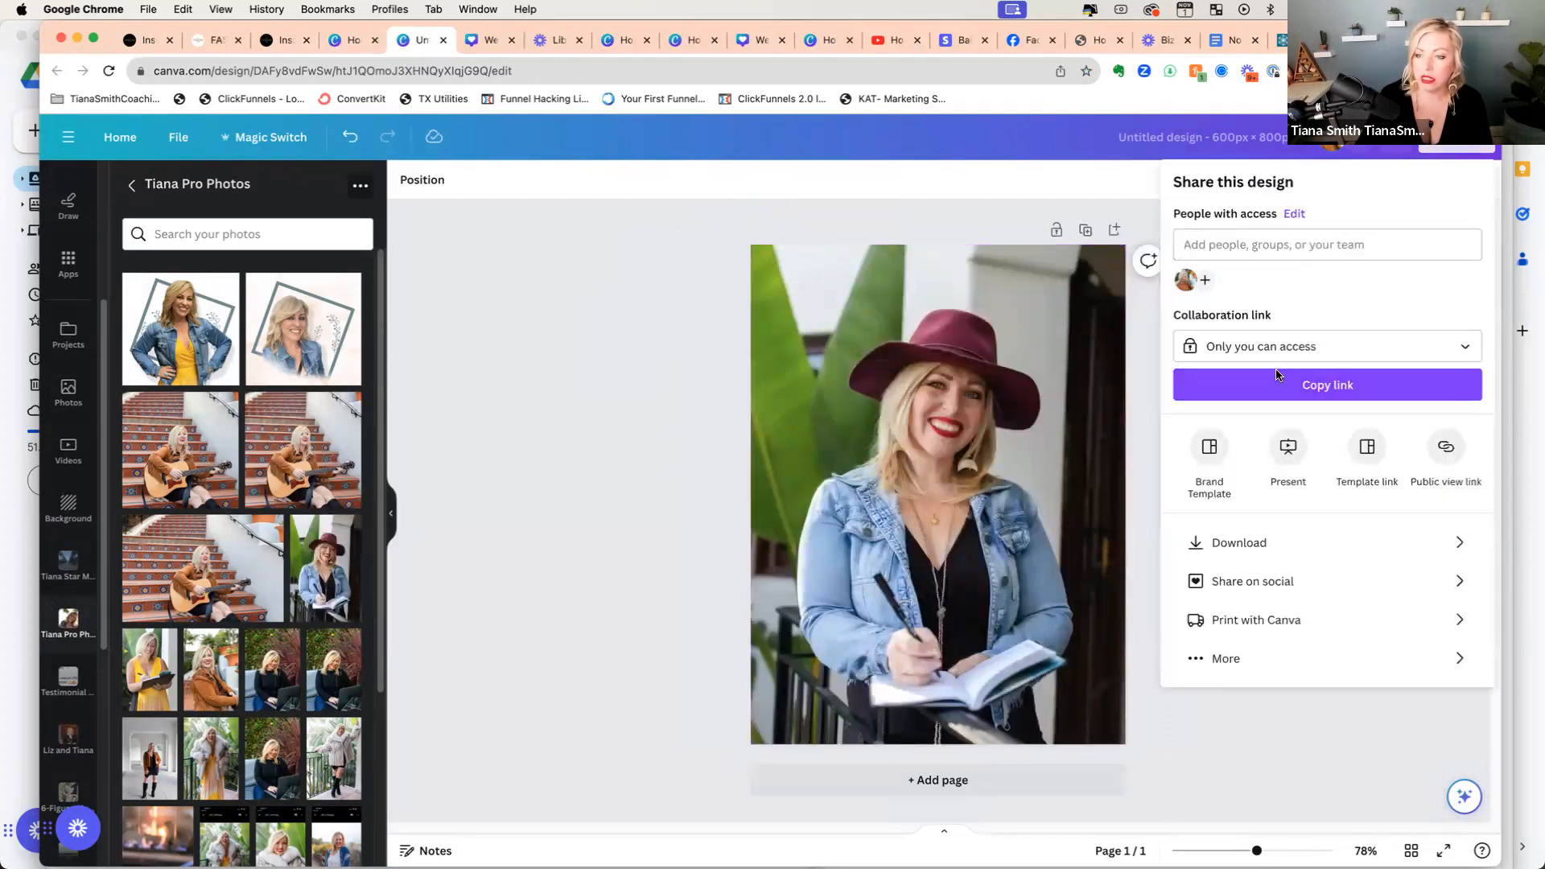
pyautogui.click(1227, 545)
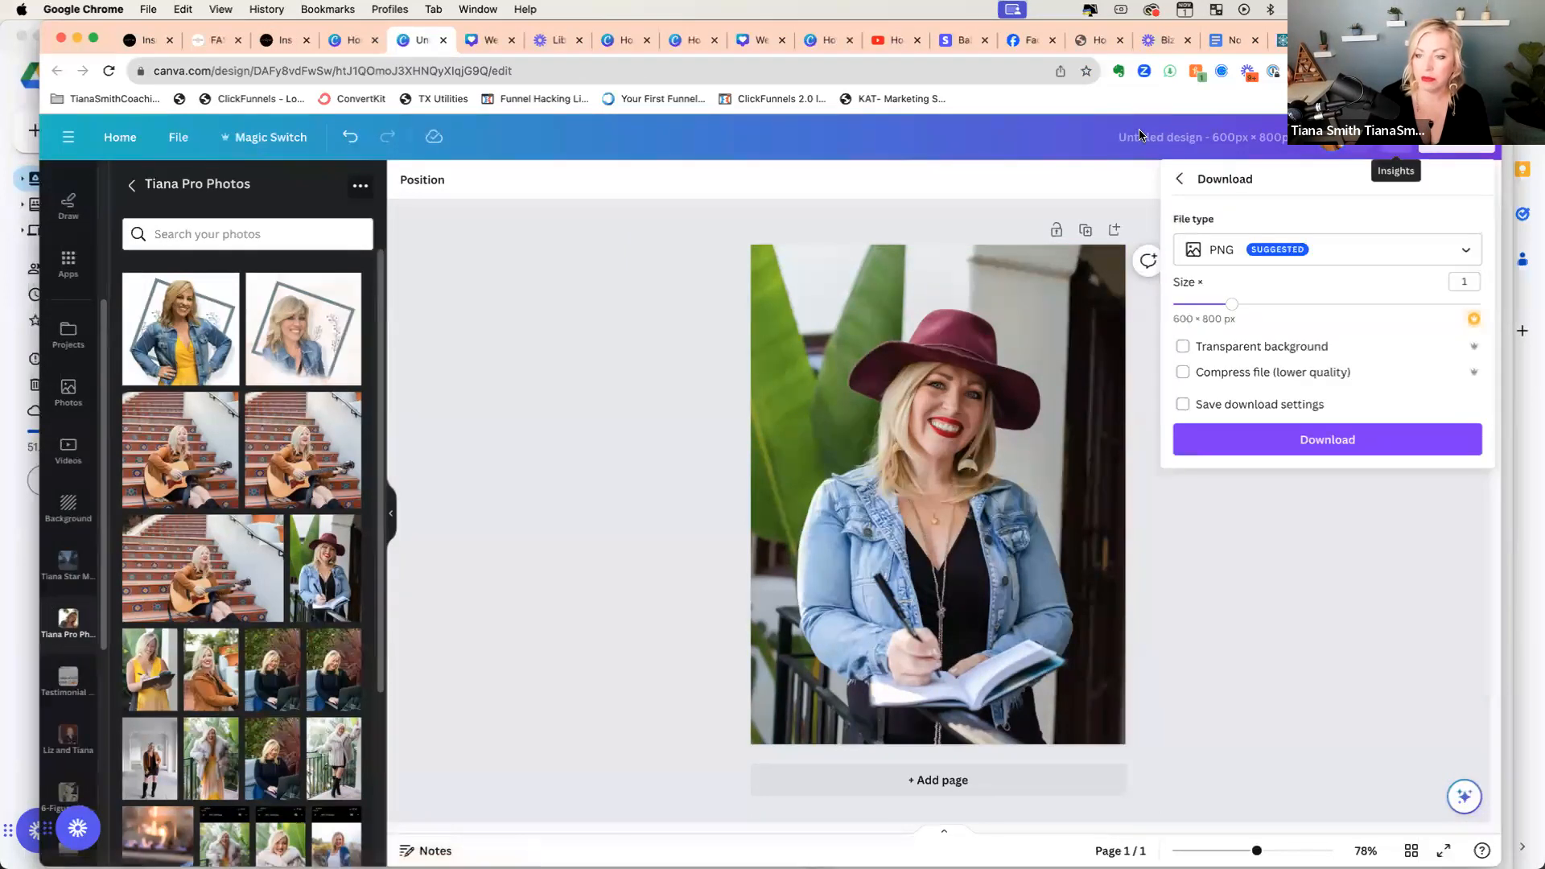
pyautogui.click(1375, 444)
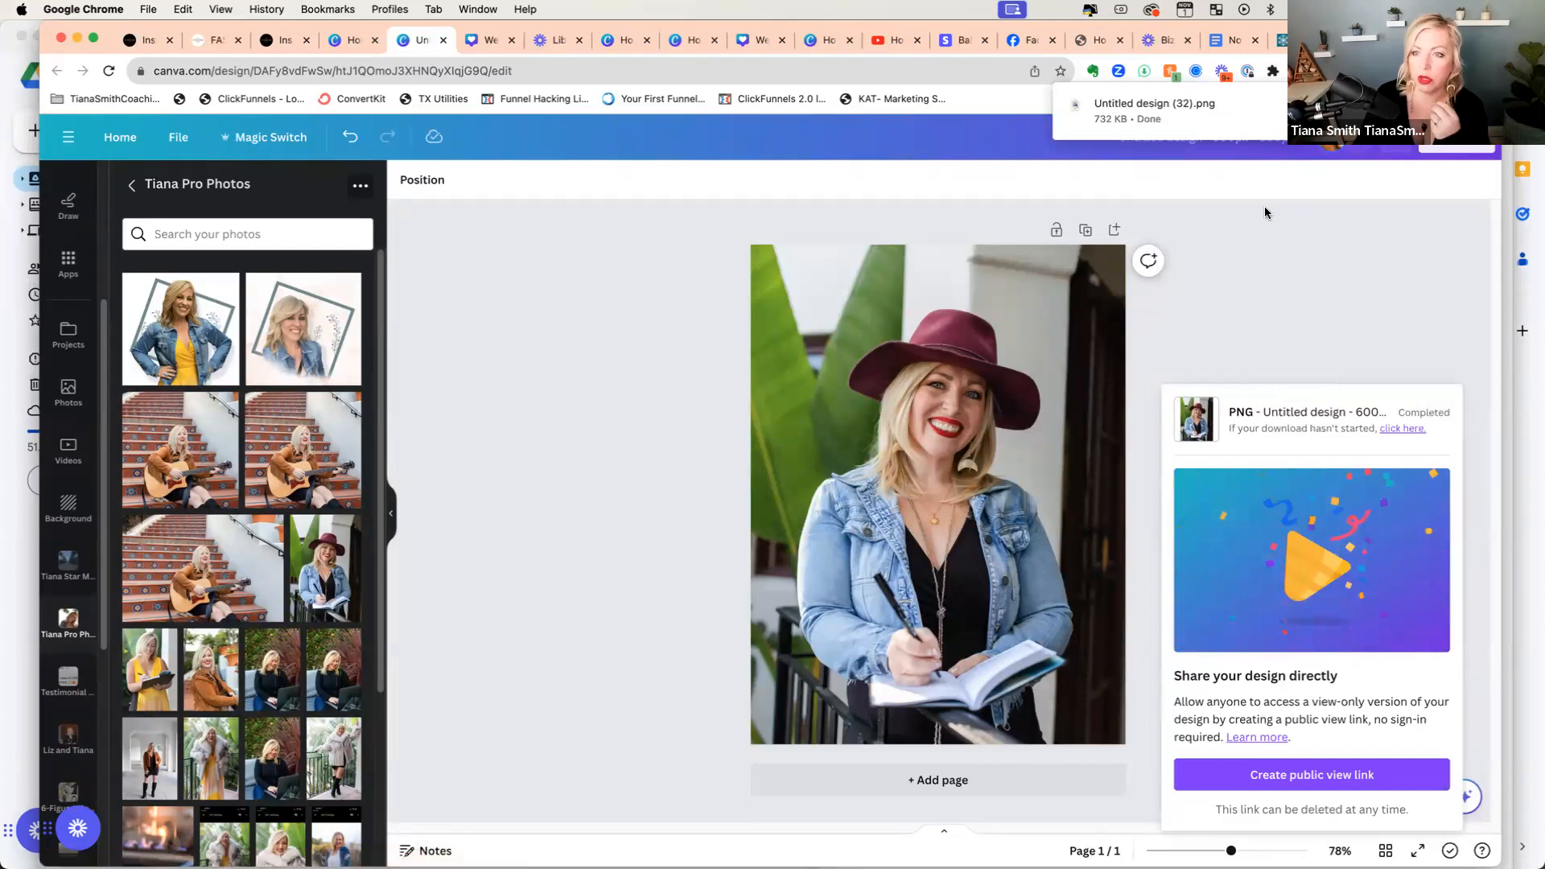
# Step: Move the downloaded file "Untitled design (32).png" from the browser's recent downloads to the desktop
pyautogui.click(25, 38)
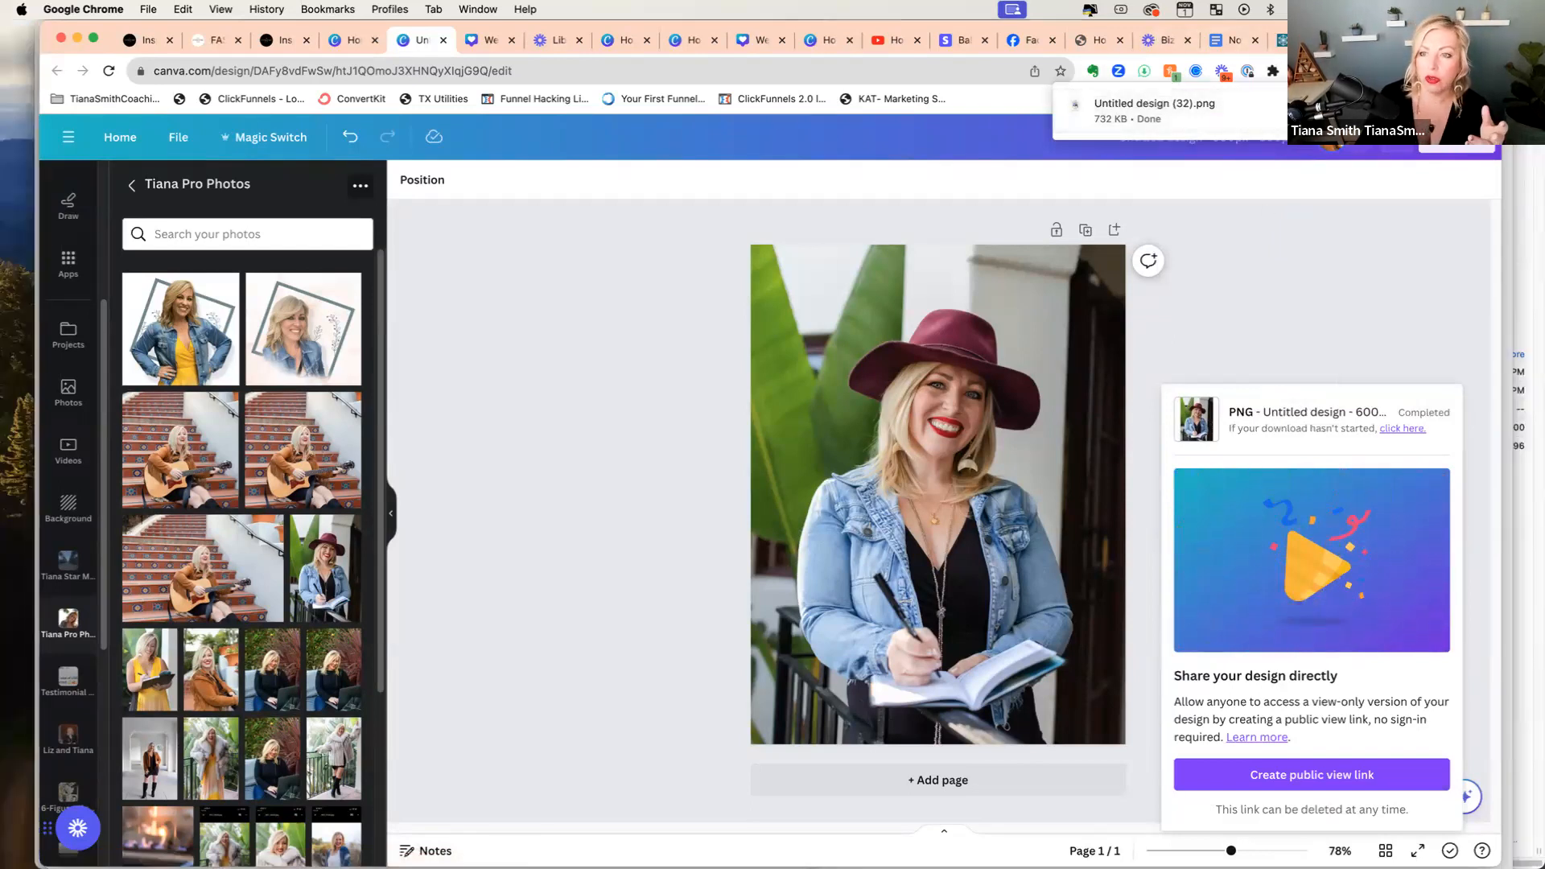
pyautogui.click(1299, 71)
pyautogui.moveTo(1214, 143); pyautogui.dragTo(3, 201)
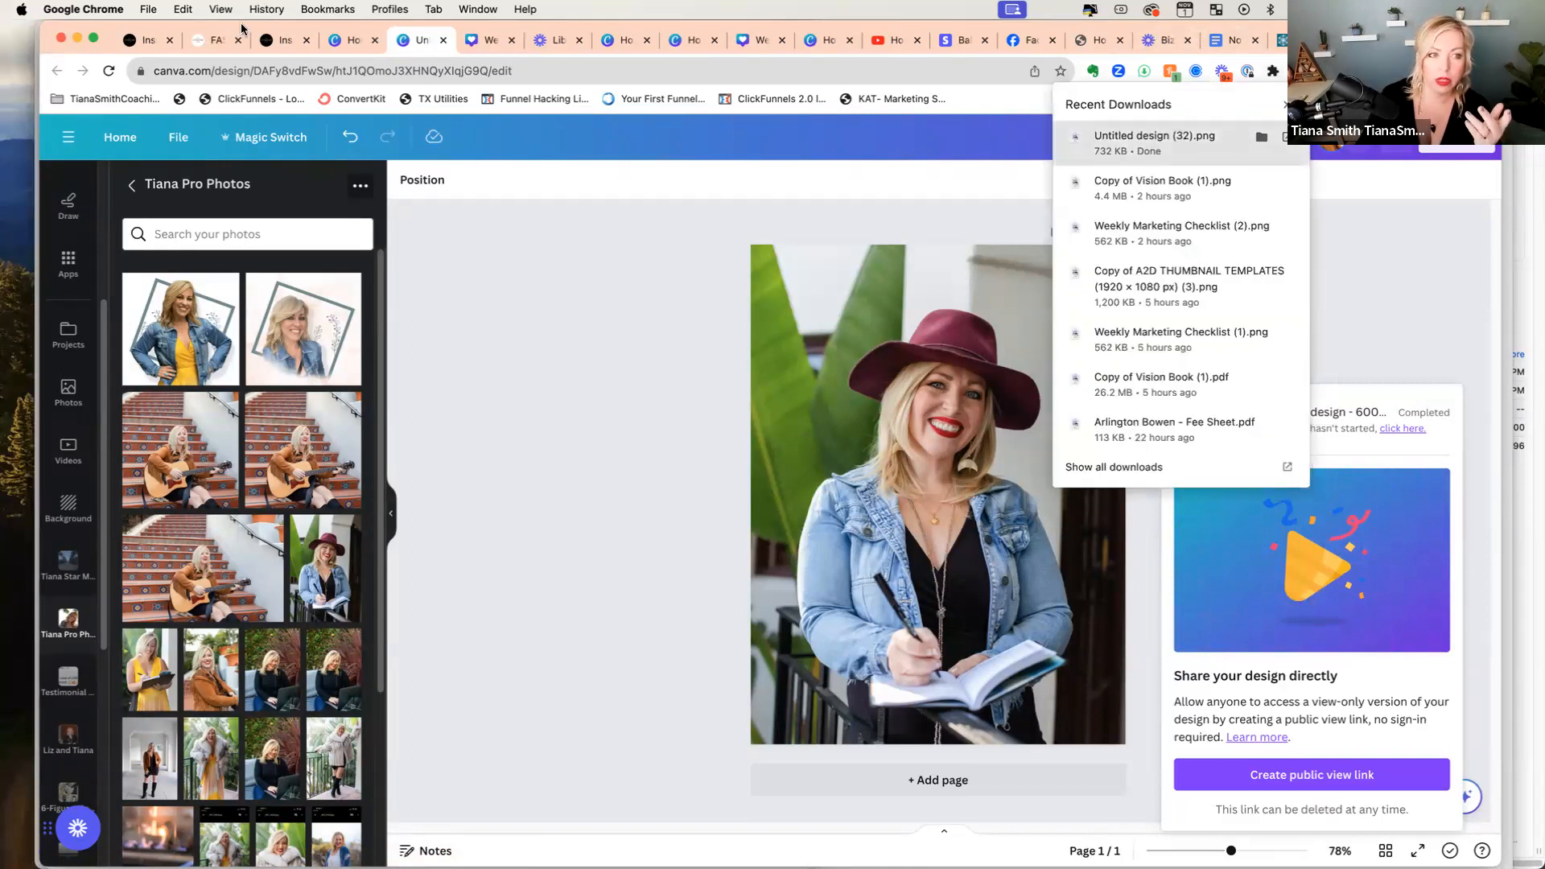
# Step: Return to the GoHighLevel page editor and open the media library for the About section's photo placeholder
pyautogui.click(204, 48)
pyautogui.click(204, 45)
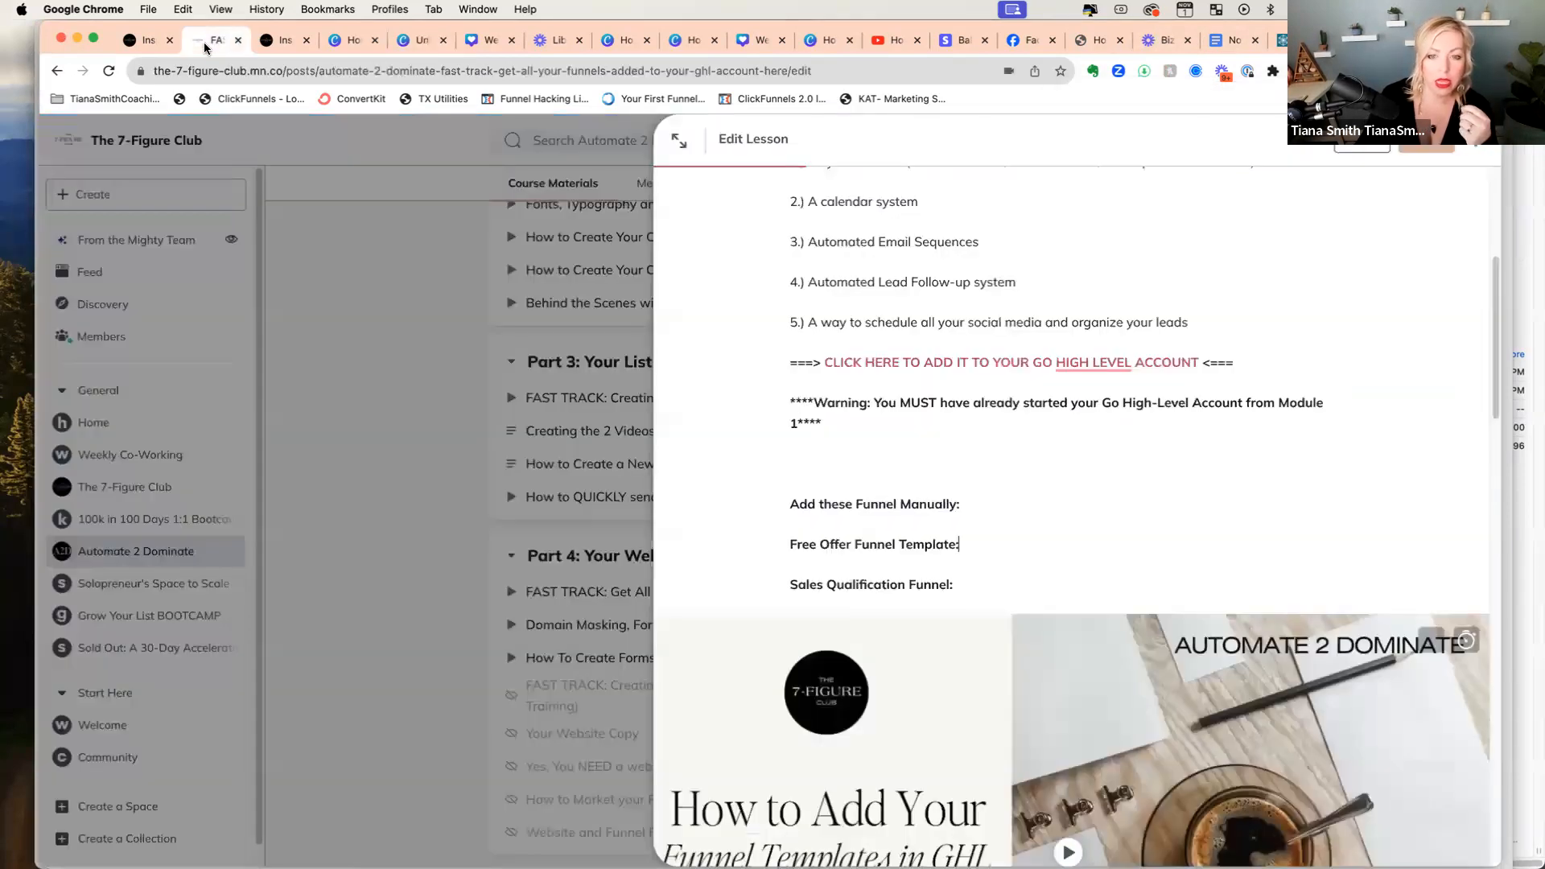
pyautogui.click(281, 42)
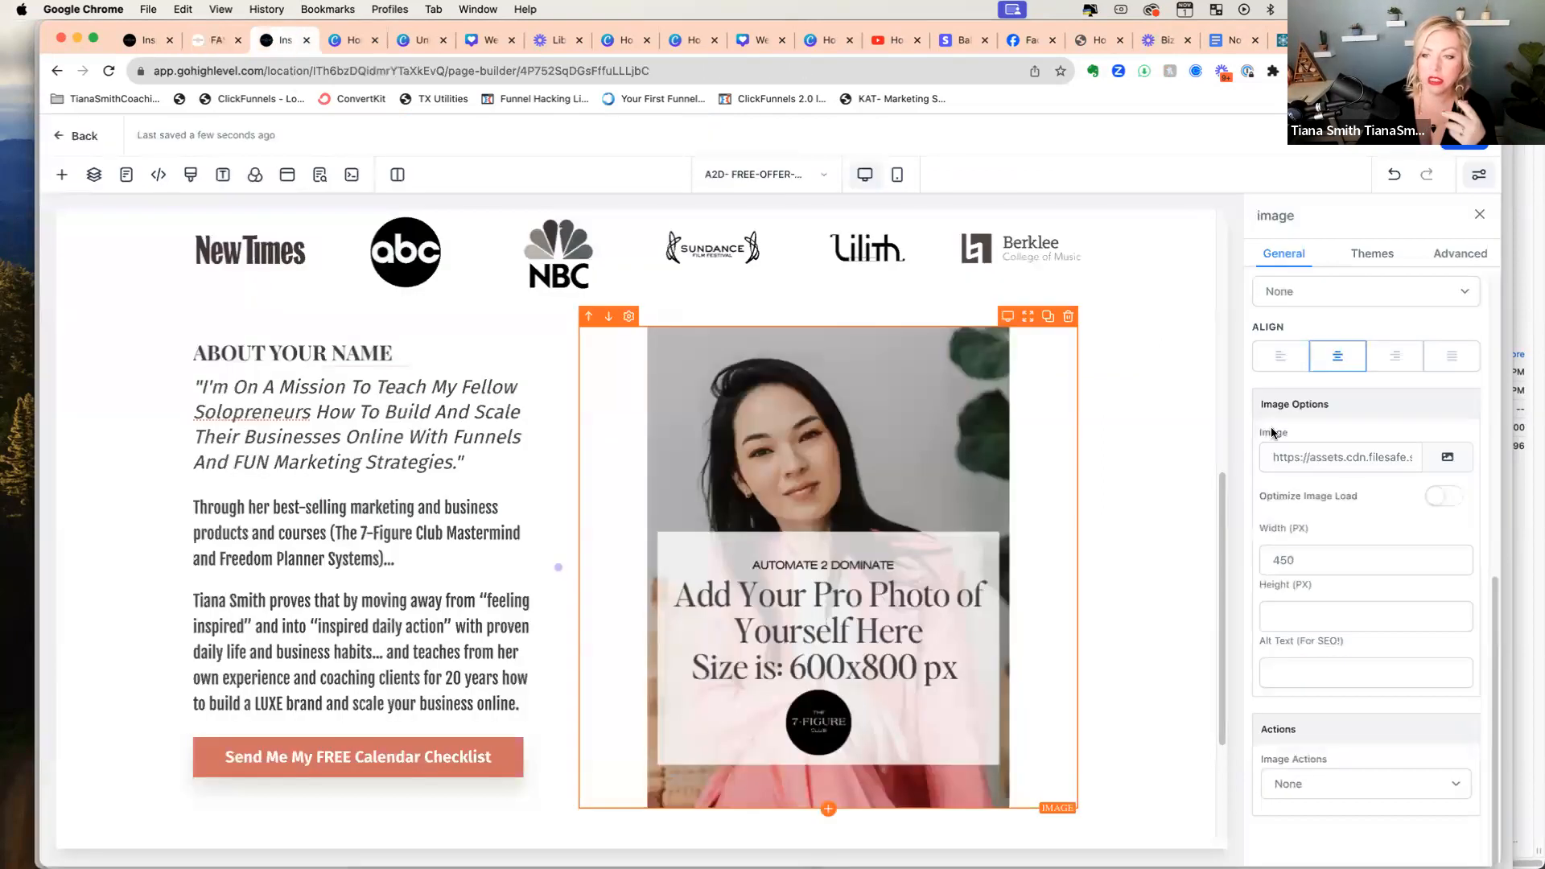
pyautogui.click(1446, 460)
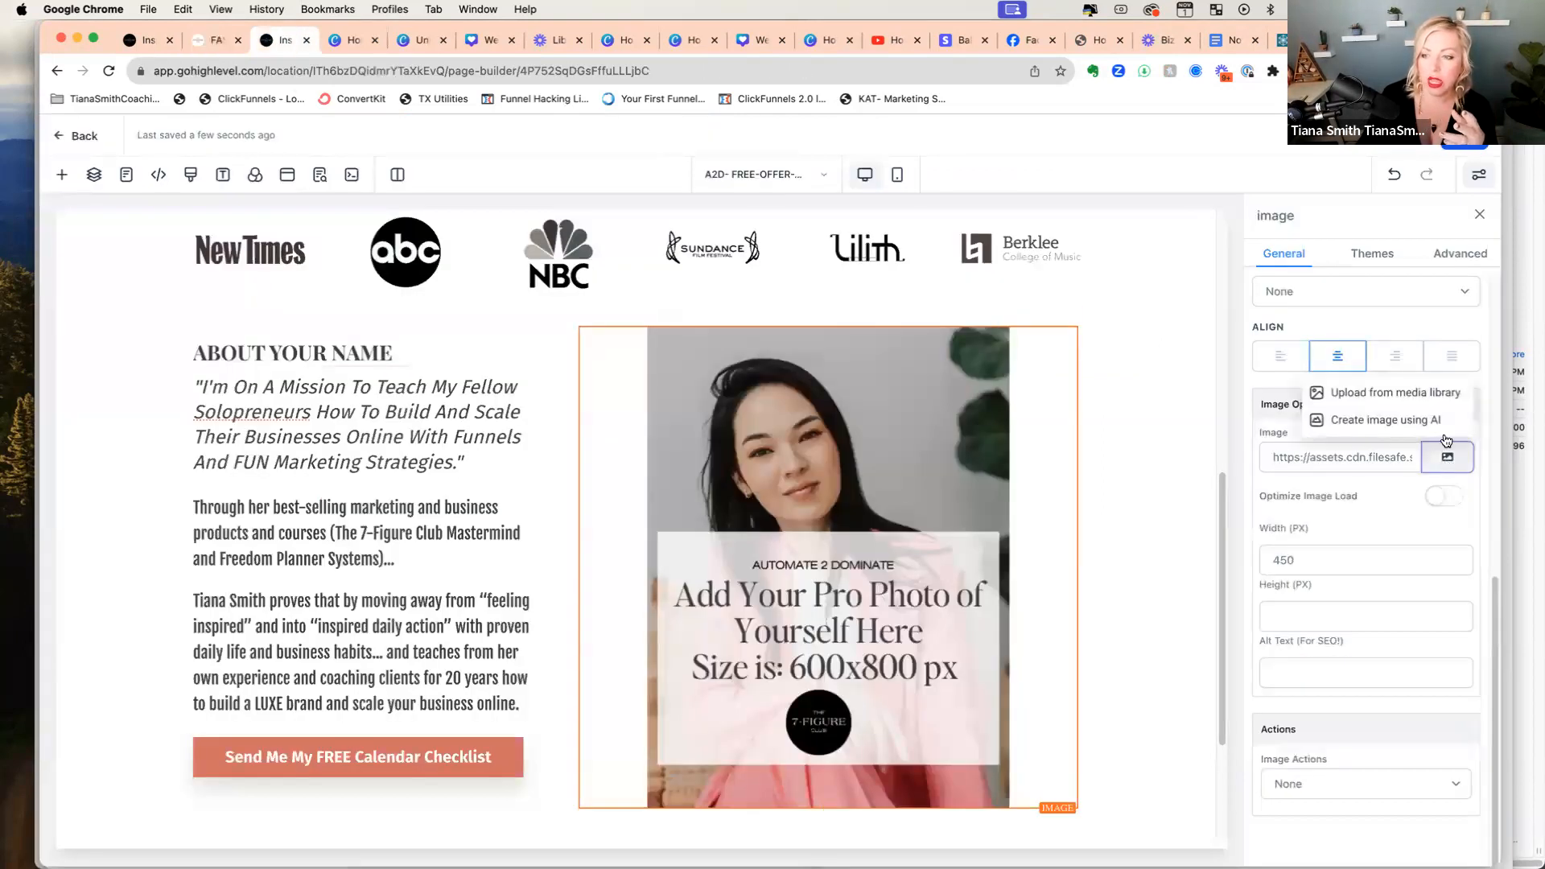
pyautogui.click(1418, 394)
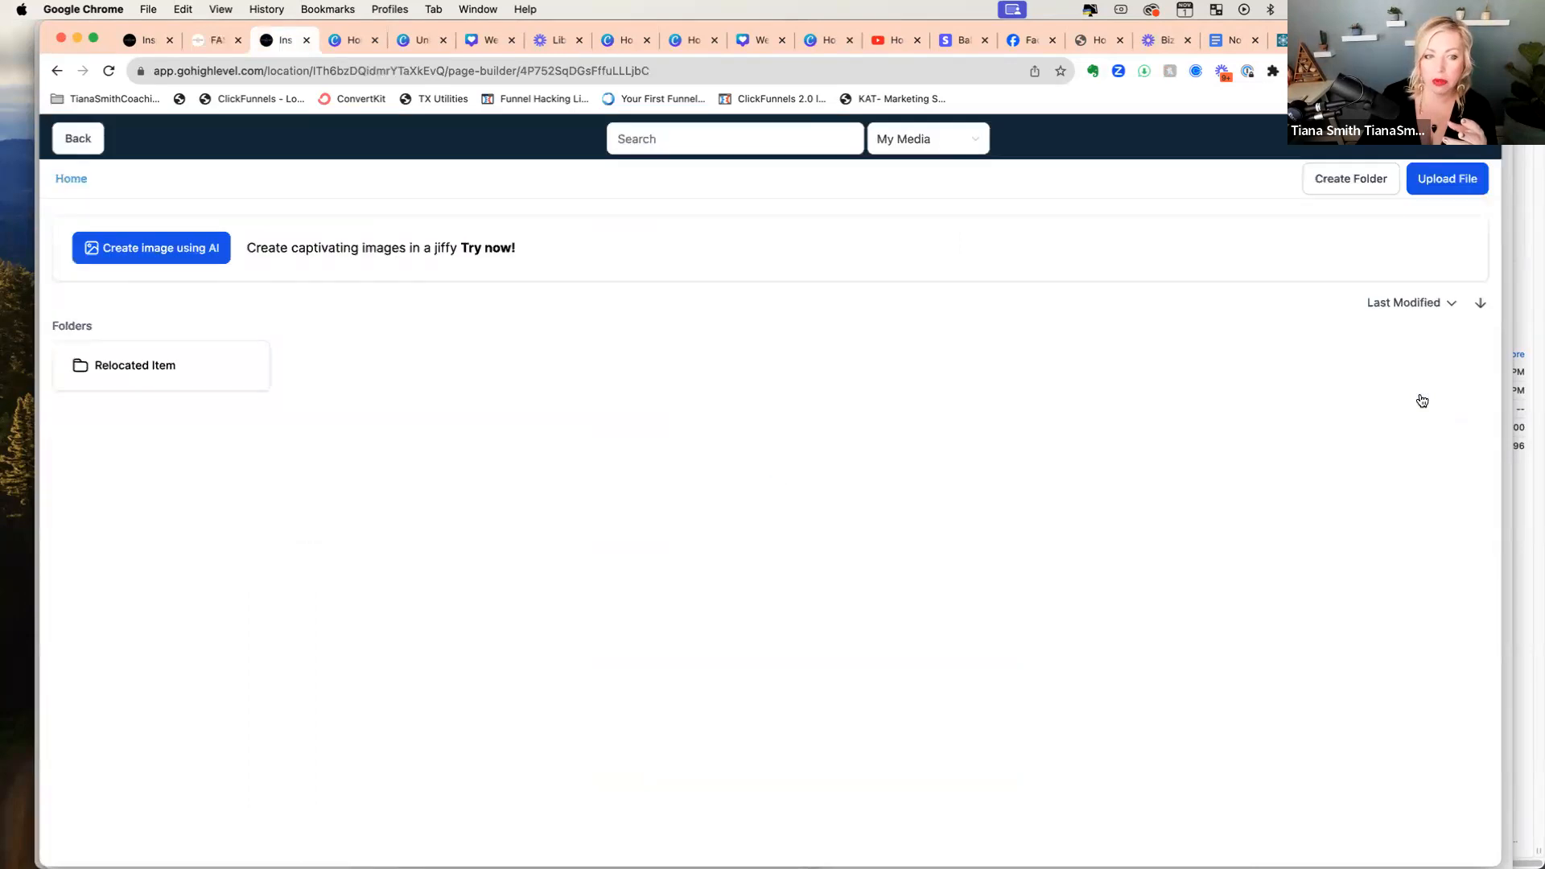
# Step: Create a media folder named "Pro Photos" and open it
pyautogui.click(1369, 178)
pyautogui.click(850, 497)
pyautogui.write('Pro Photos')
pyautogui.click(958, 563)
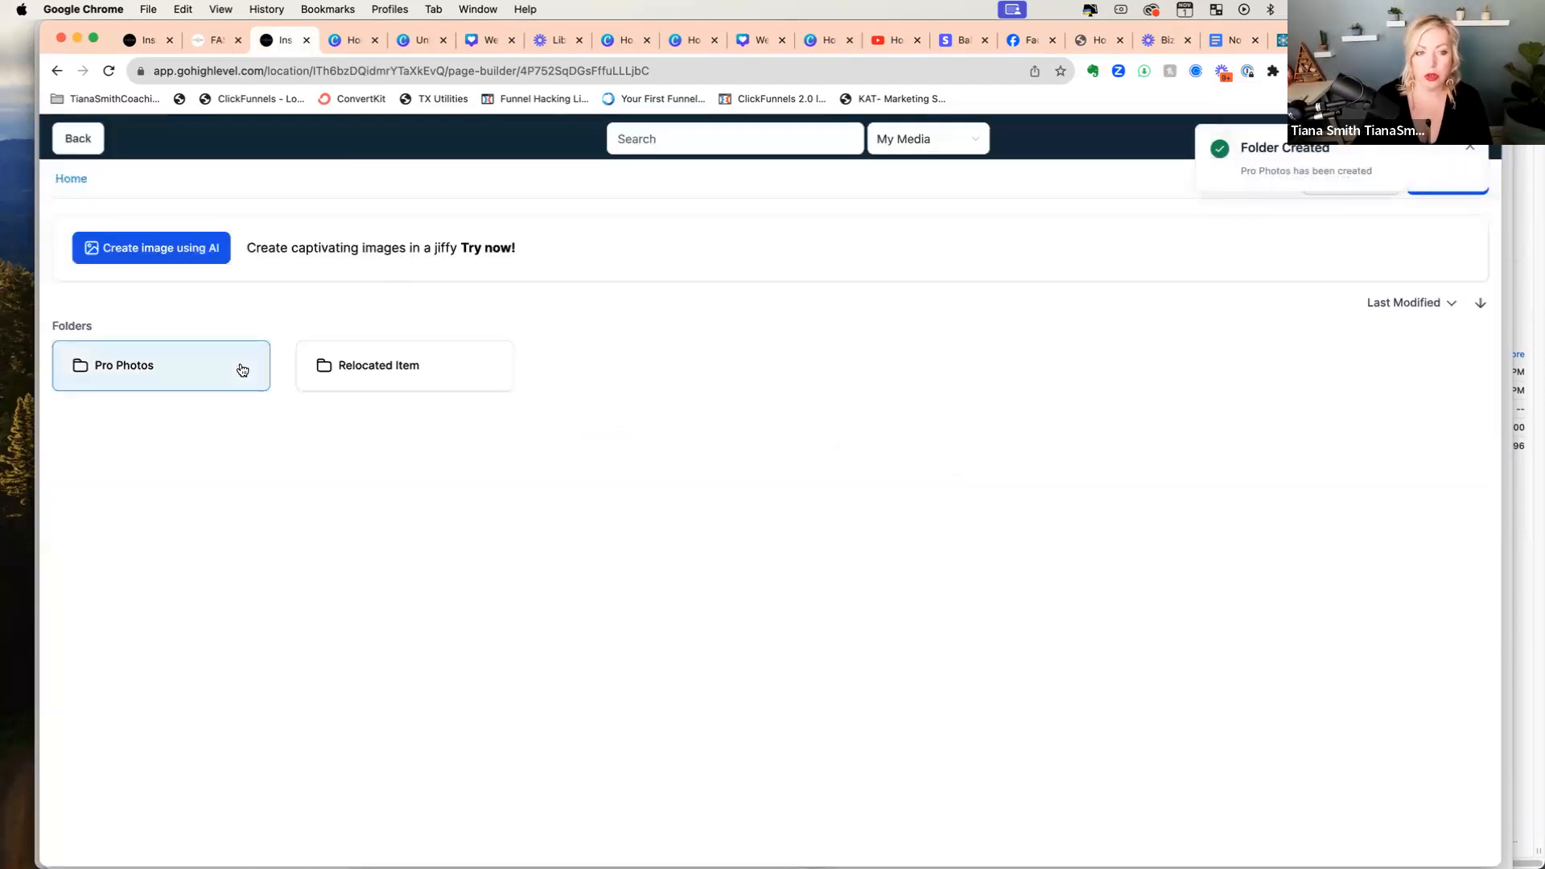
pyautogui.click(241, 369)
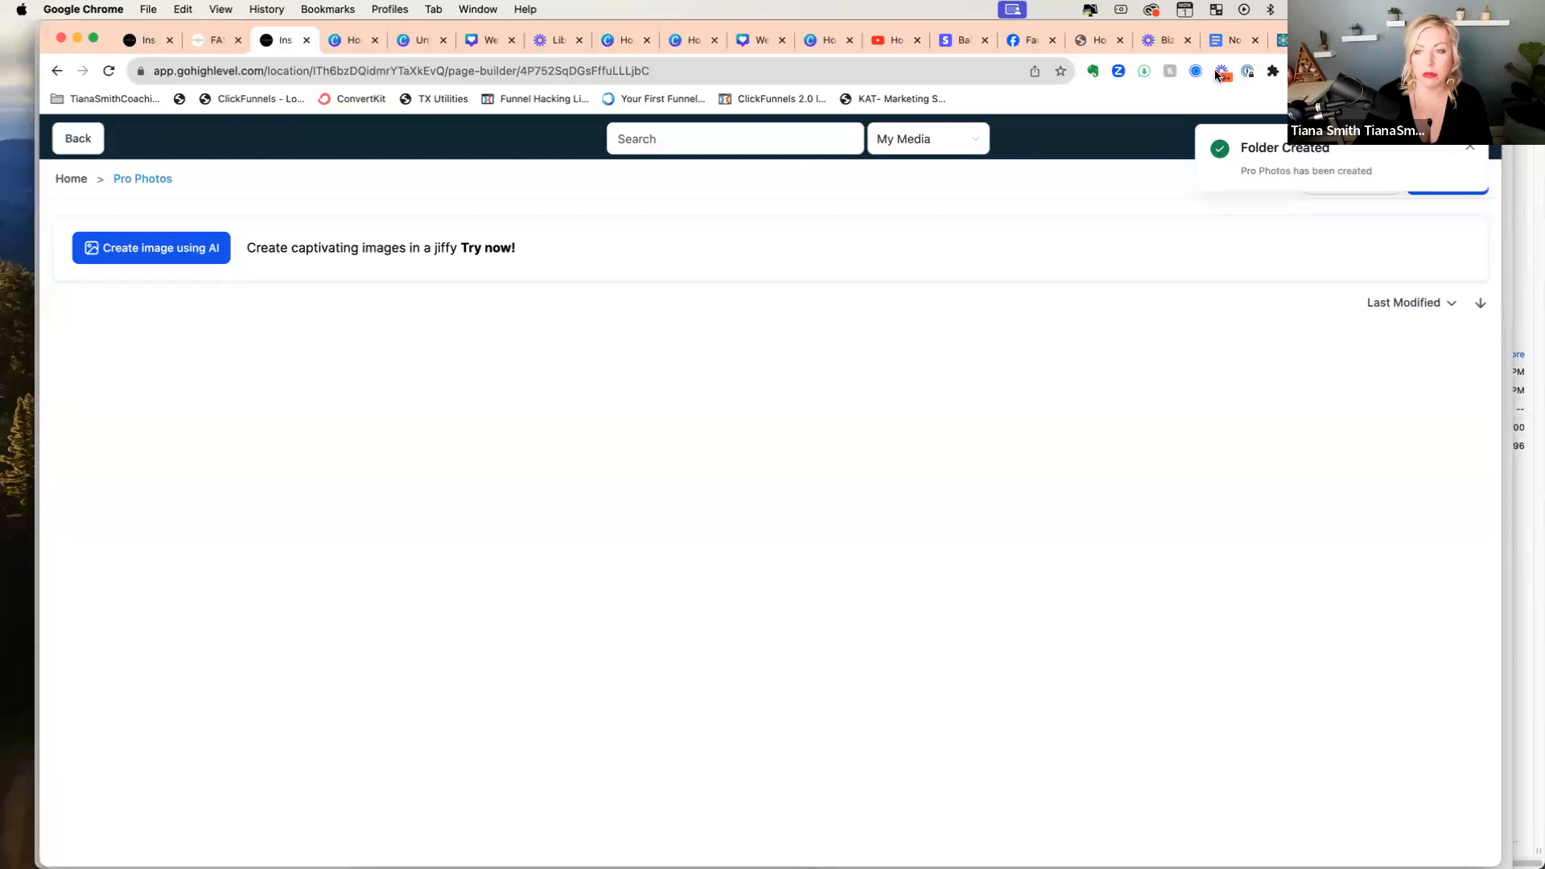
# Step: Upload "Untitled design (32).png" from the desktop to the Pro Photos folder and use it as the About section's photo
pyautogui.click(1470, 151)
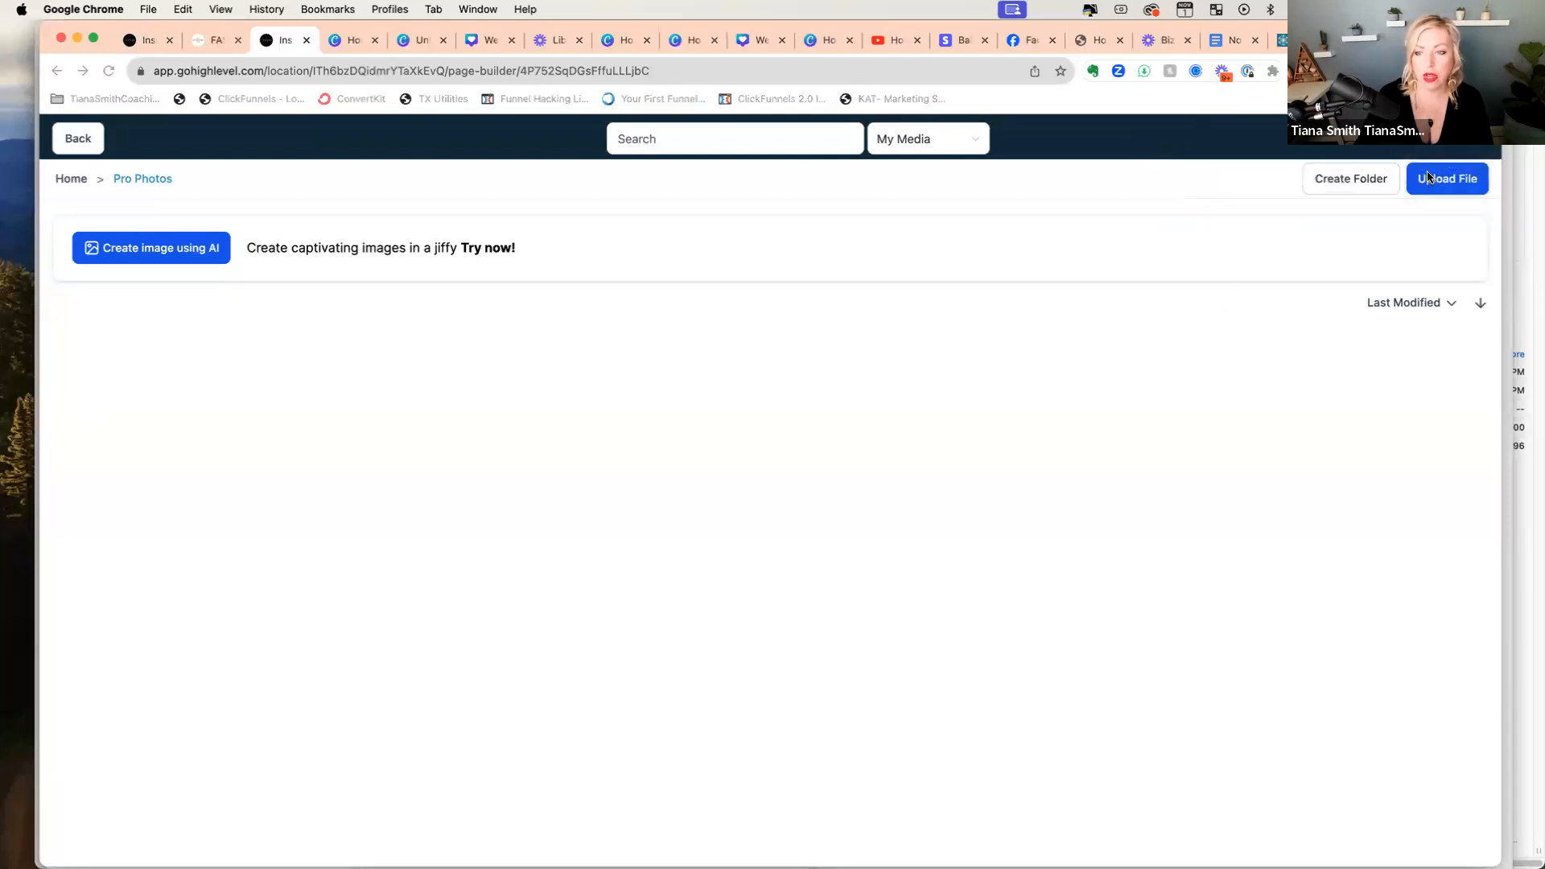
pyautogui.click(1427, 177)
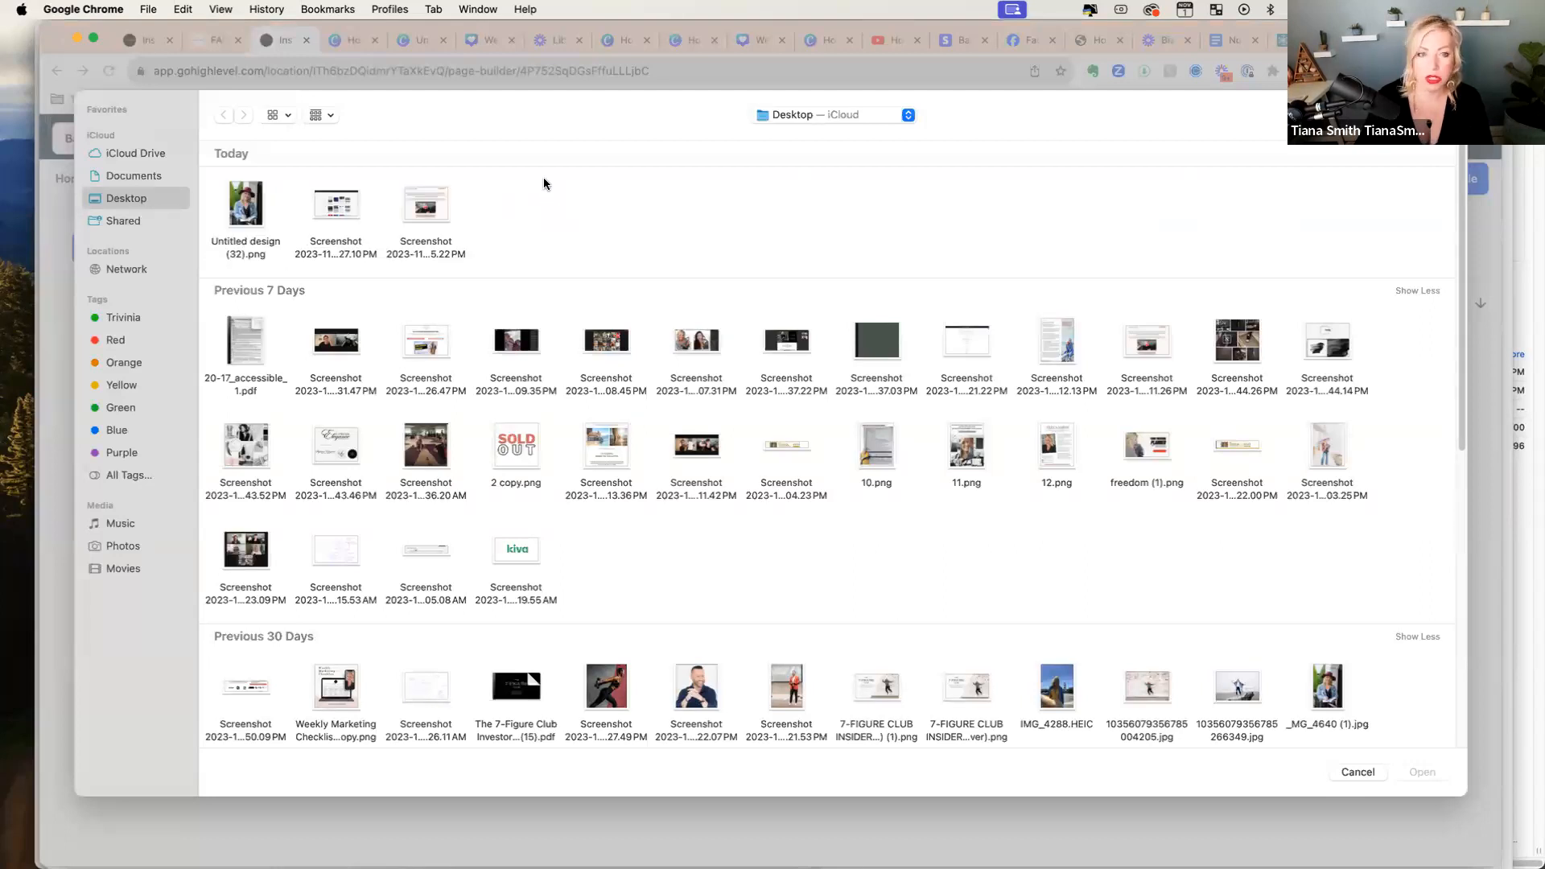
pyautogui.click(256, 211)
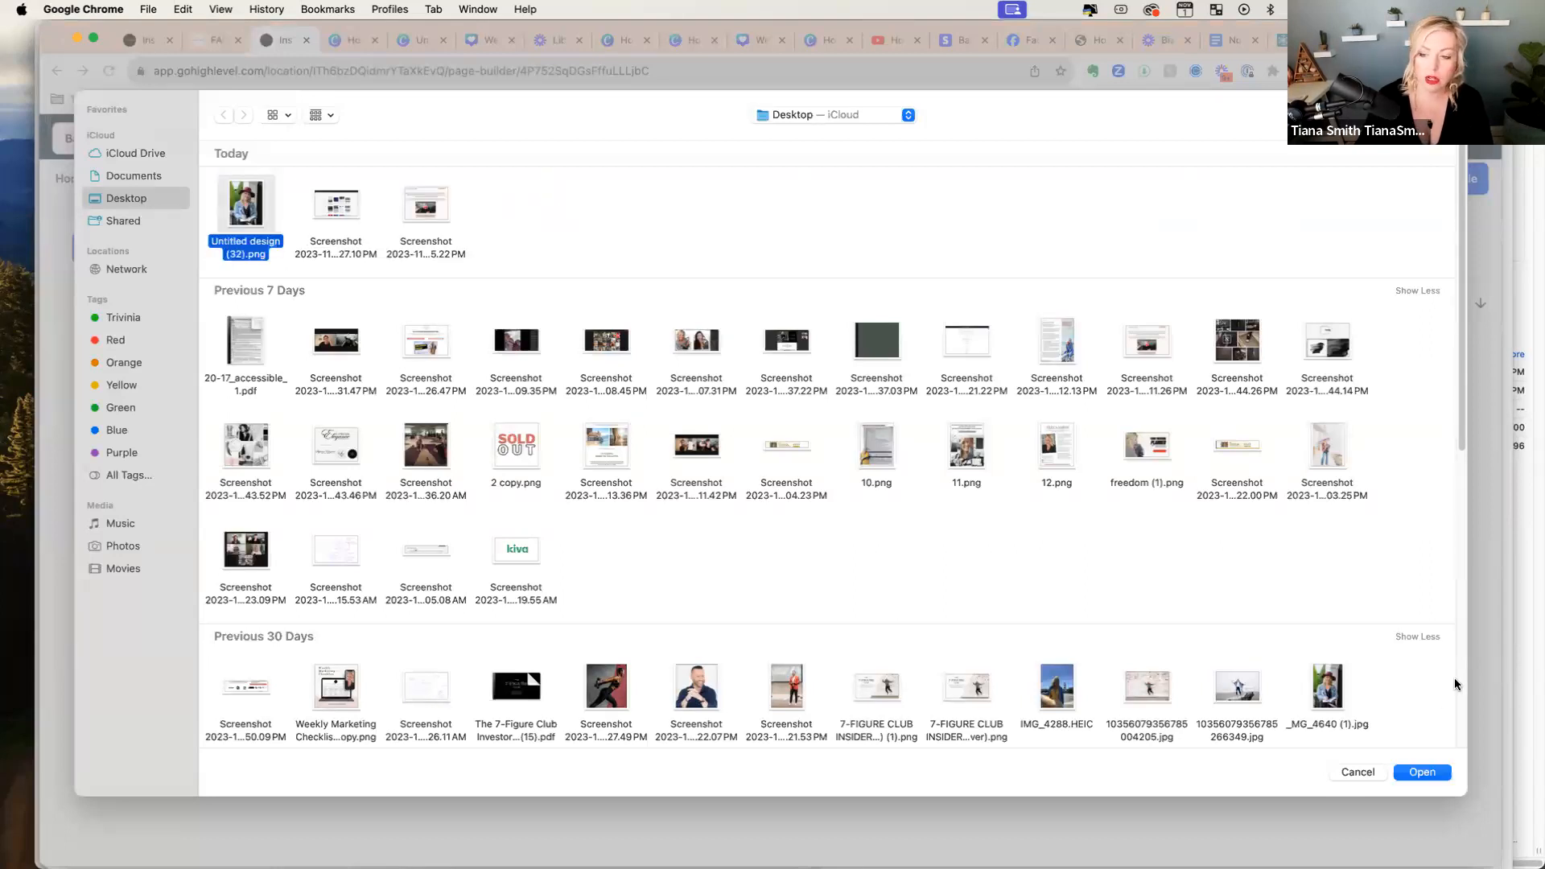
pyautogui.click(1421, 771)
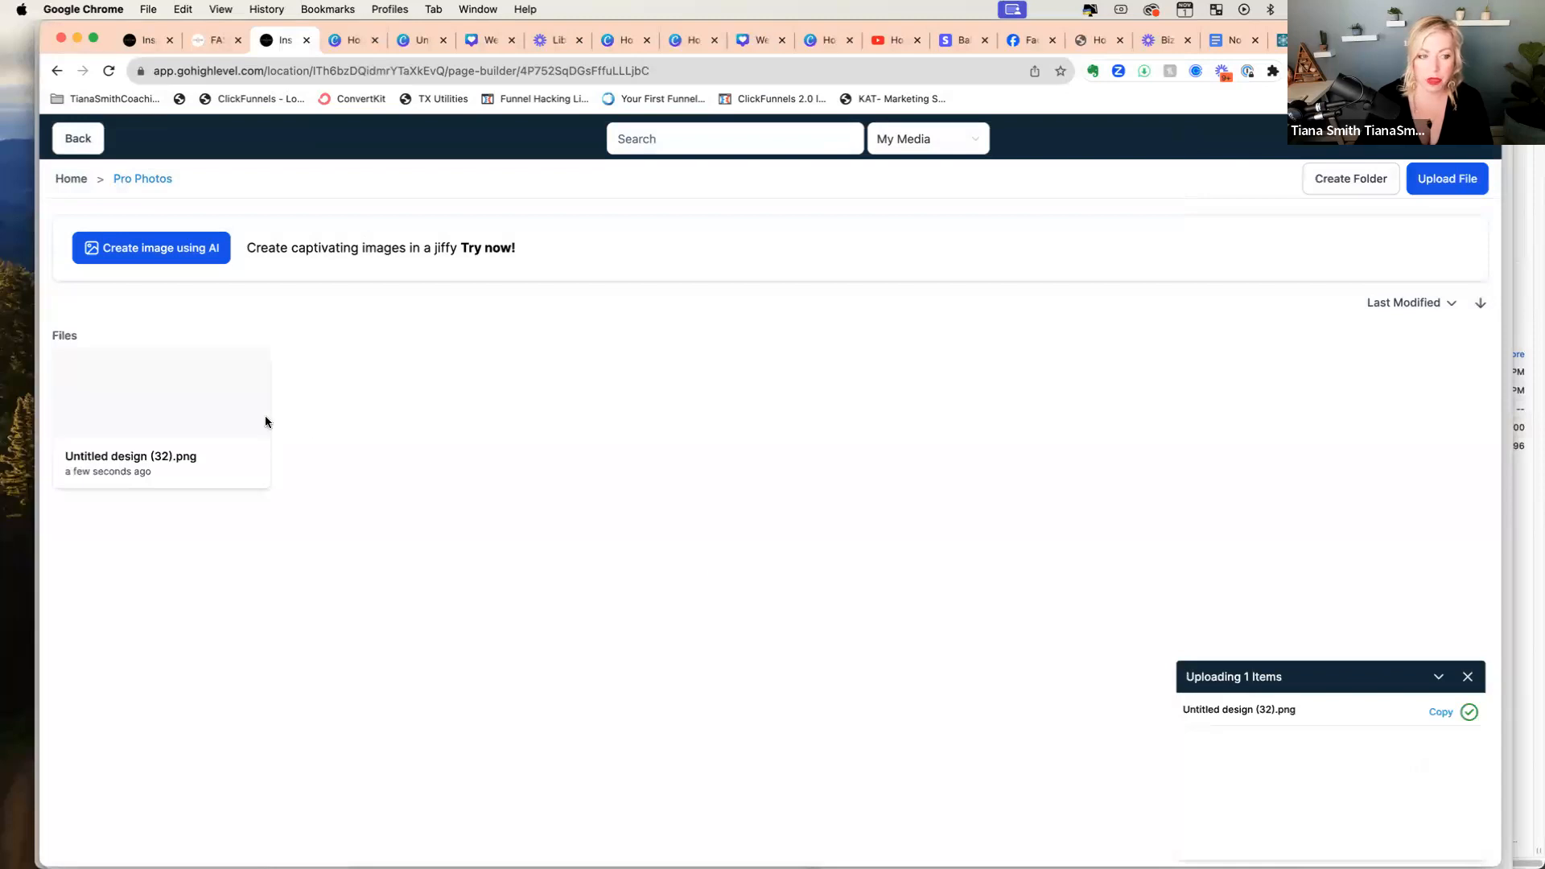
pyautogui.click(193, 402)
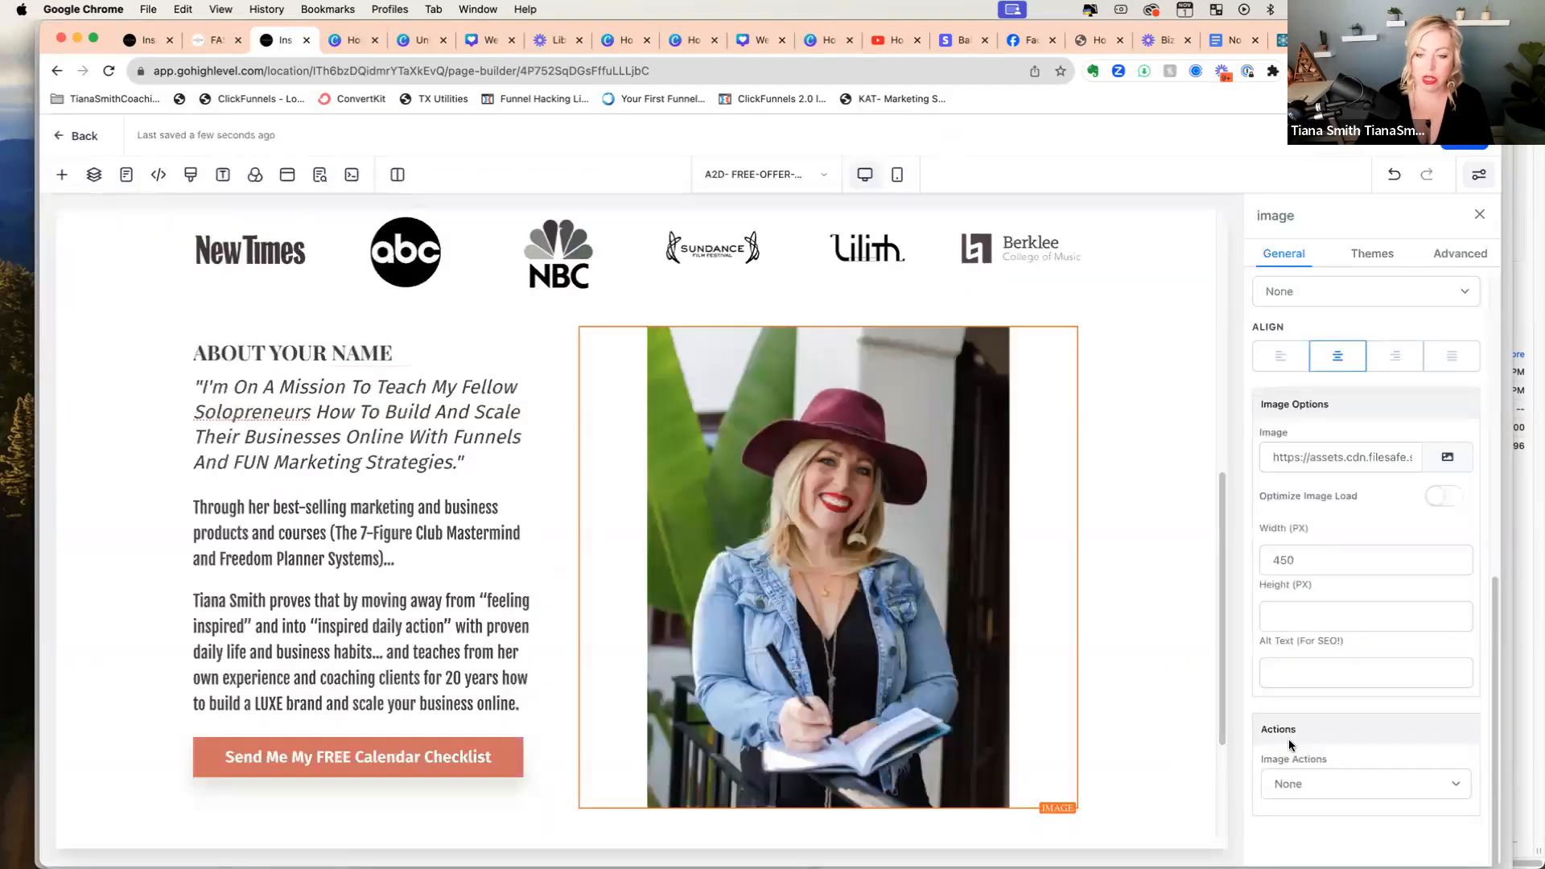
# Step: Look over the opt-in page from the headline to the About section, including the size noted on the iPad placeholder image
pyautogui.click(1122, 705)
pyautogui.scroll(7, 1122, 705)
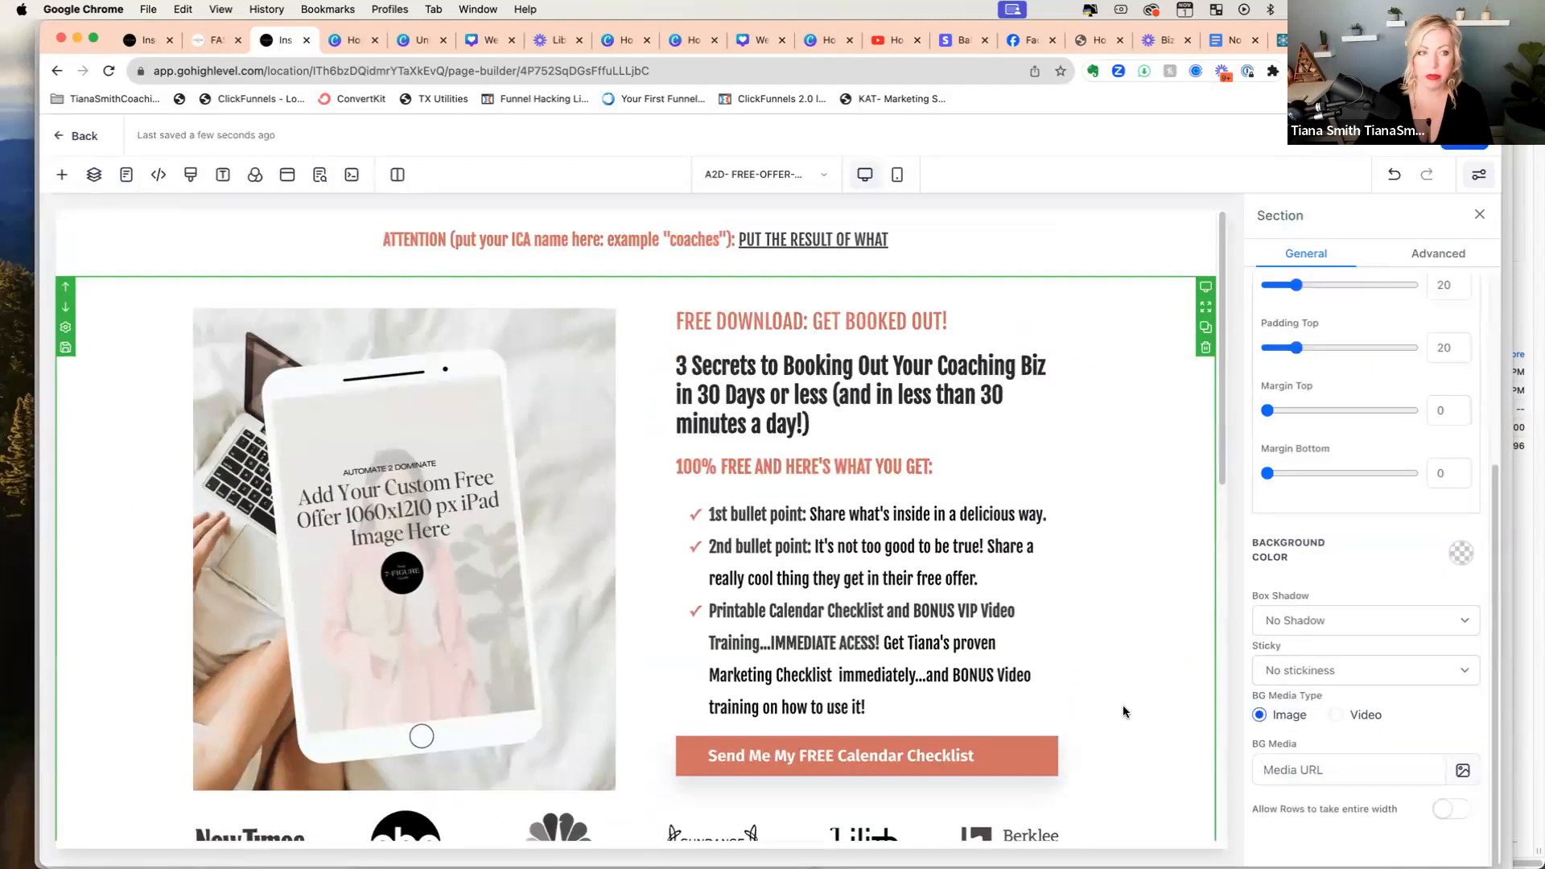
pyautogui.scroll(-10, 1123, 705)
pyautogui.scroll(10, 1124, 702)
pyautogui.scroll(-5, 1124, 701)
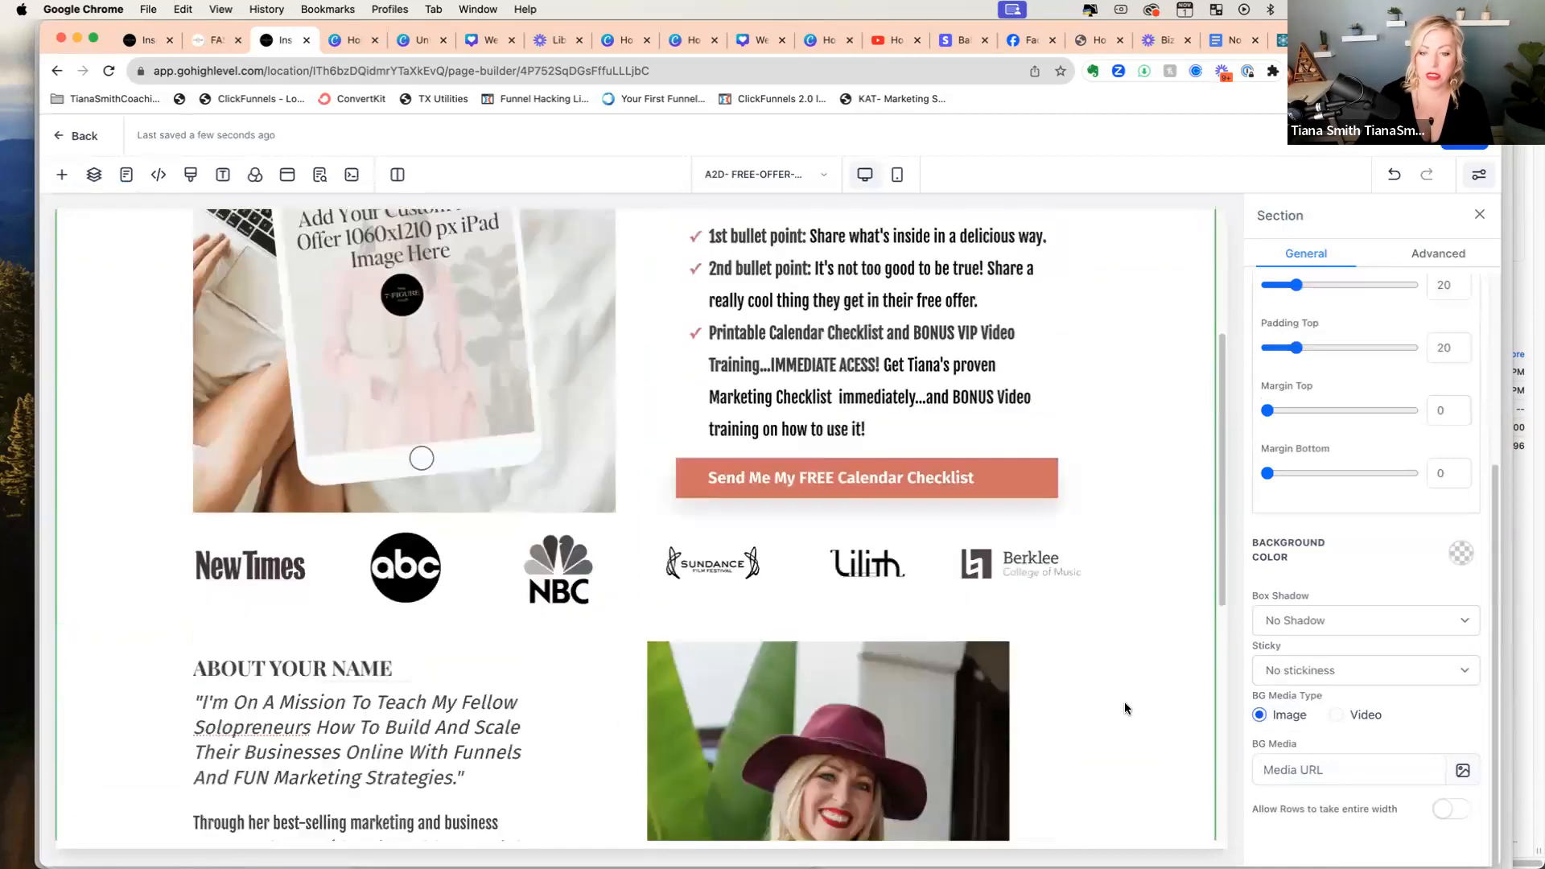
pyautogui.scroll(-3, 1124, 702)
pyautogui.scroll(6, 1123, 702)
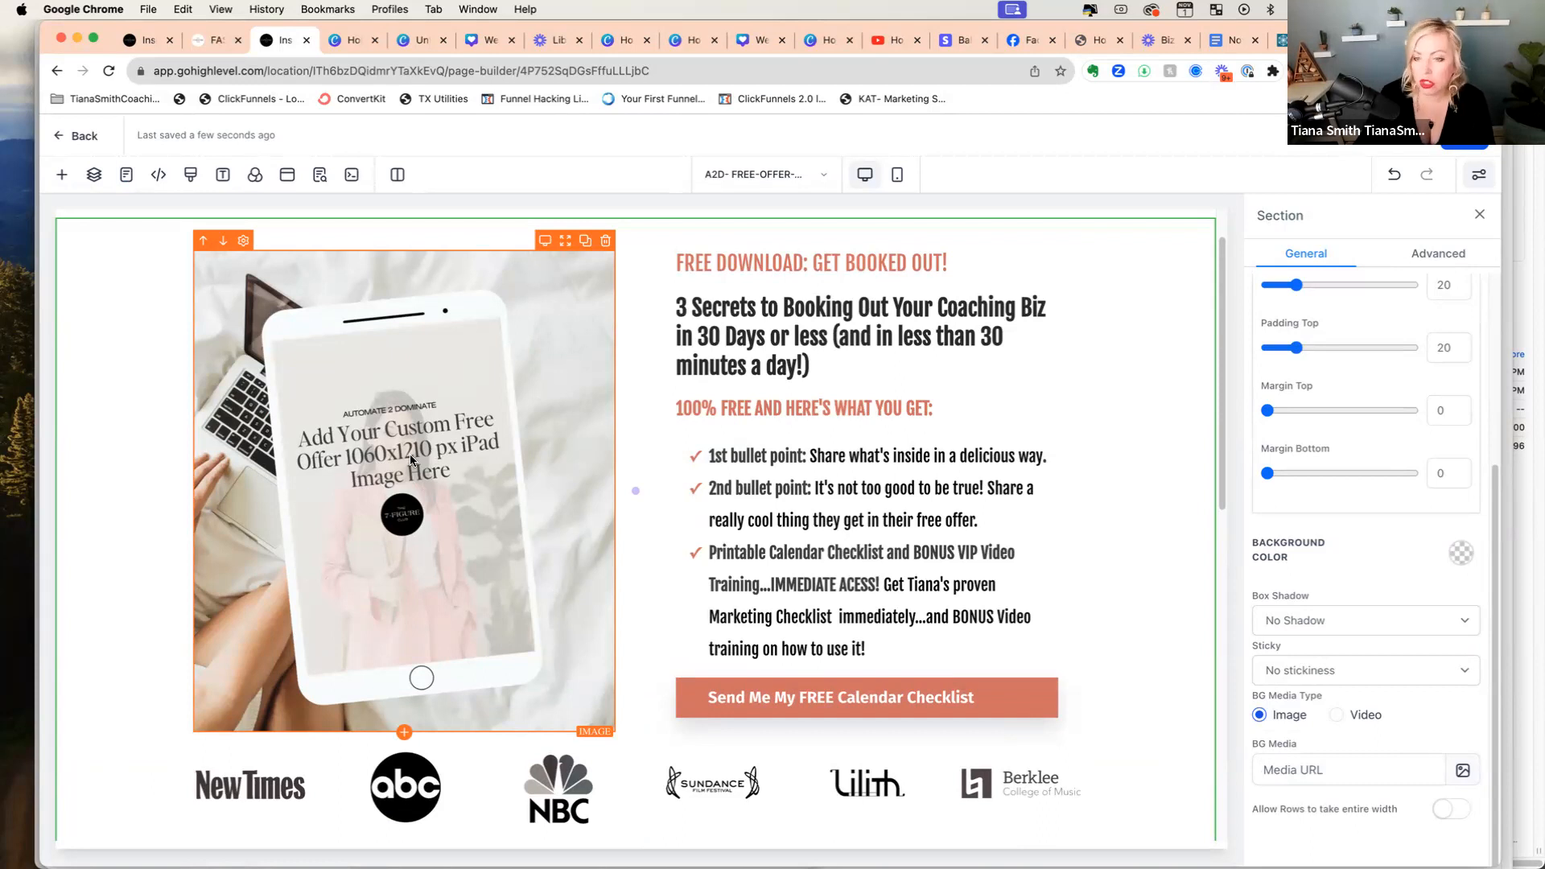
# Step: Undo the About section's photo replacement and check the size note on its 600x800 px placeholder
pyautogui.scroll(1, 688, 495)
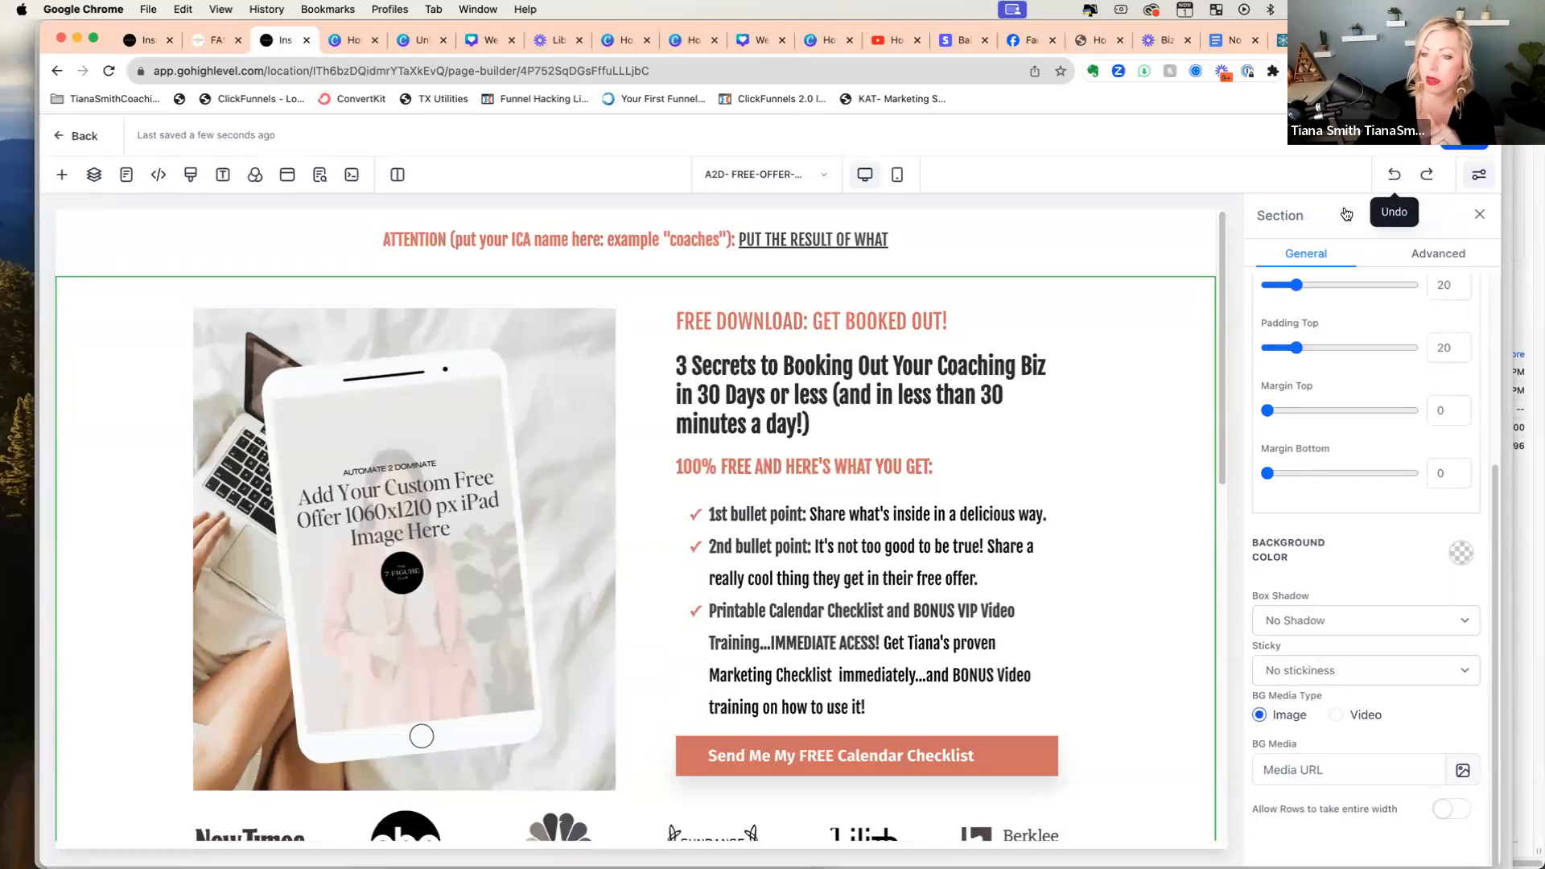
pyautogui.scroll(-5, 1204, 711)
pyautogui.scroll(-5, 1203, 705)
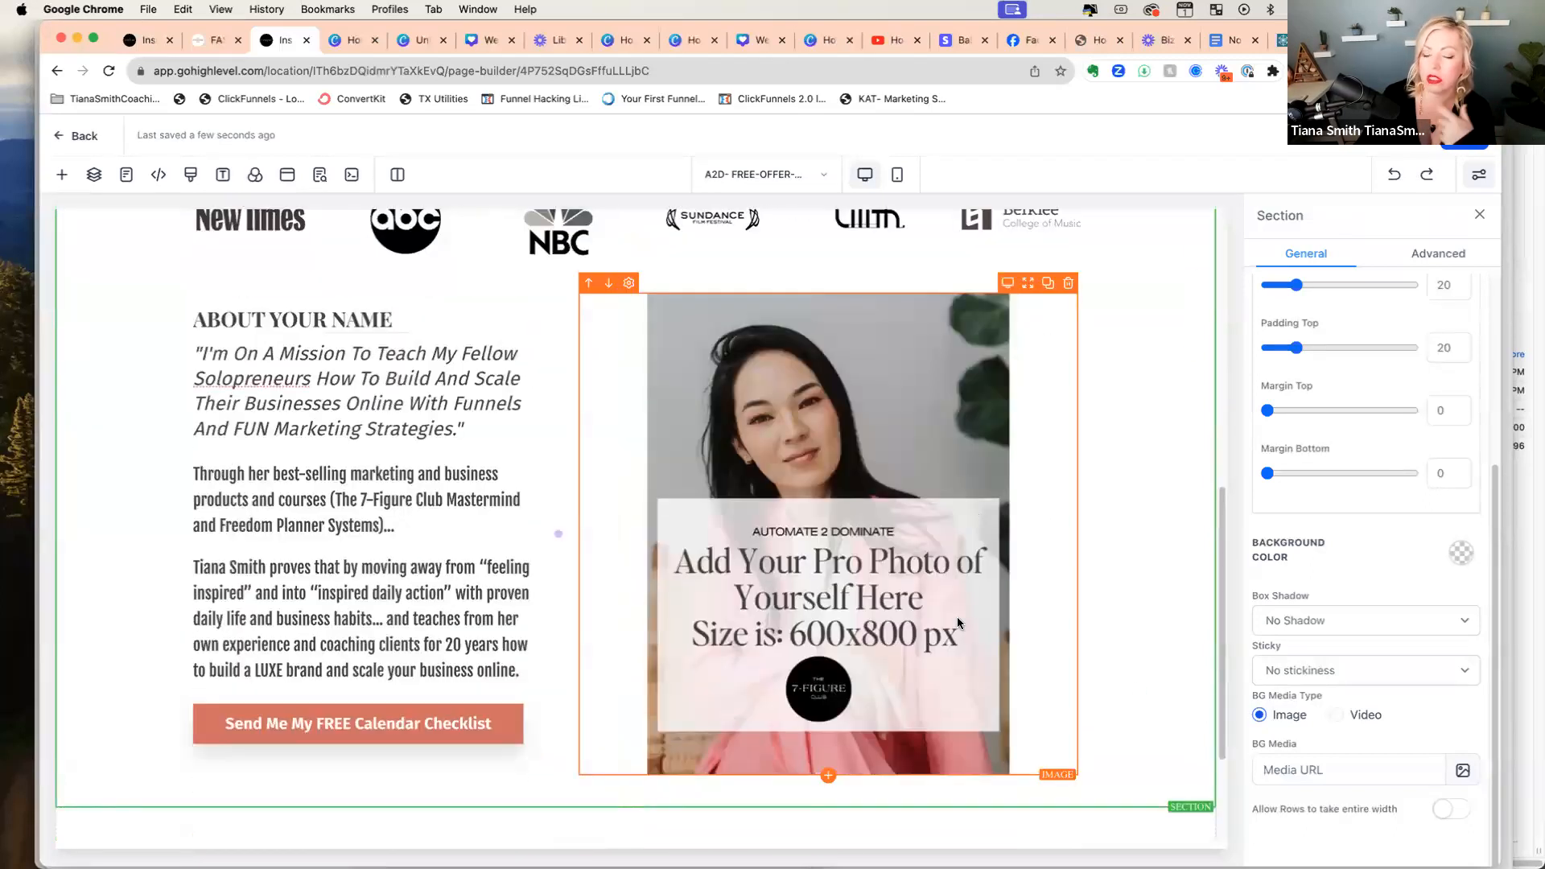
pyautogui.scroll(1, 958, 615)
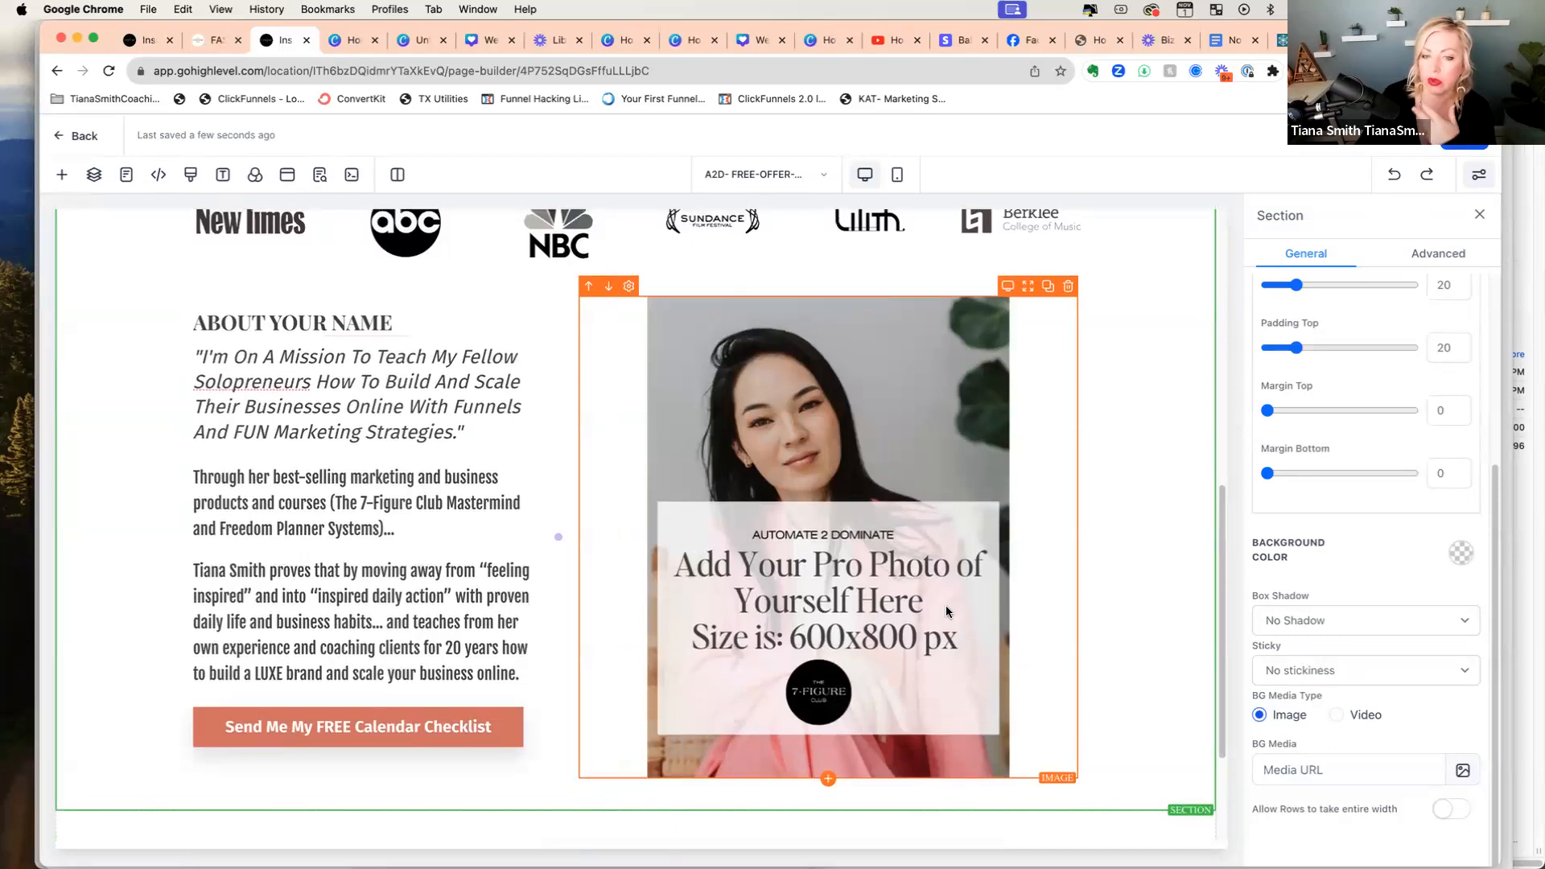
pyautogui.scroll(8, 963, 605)
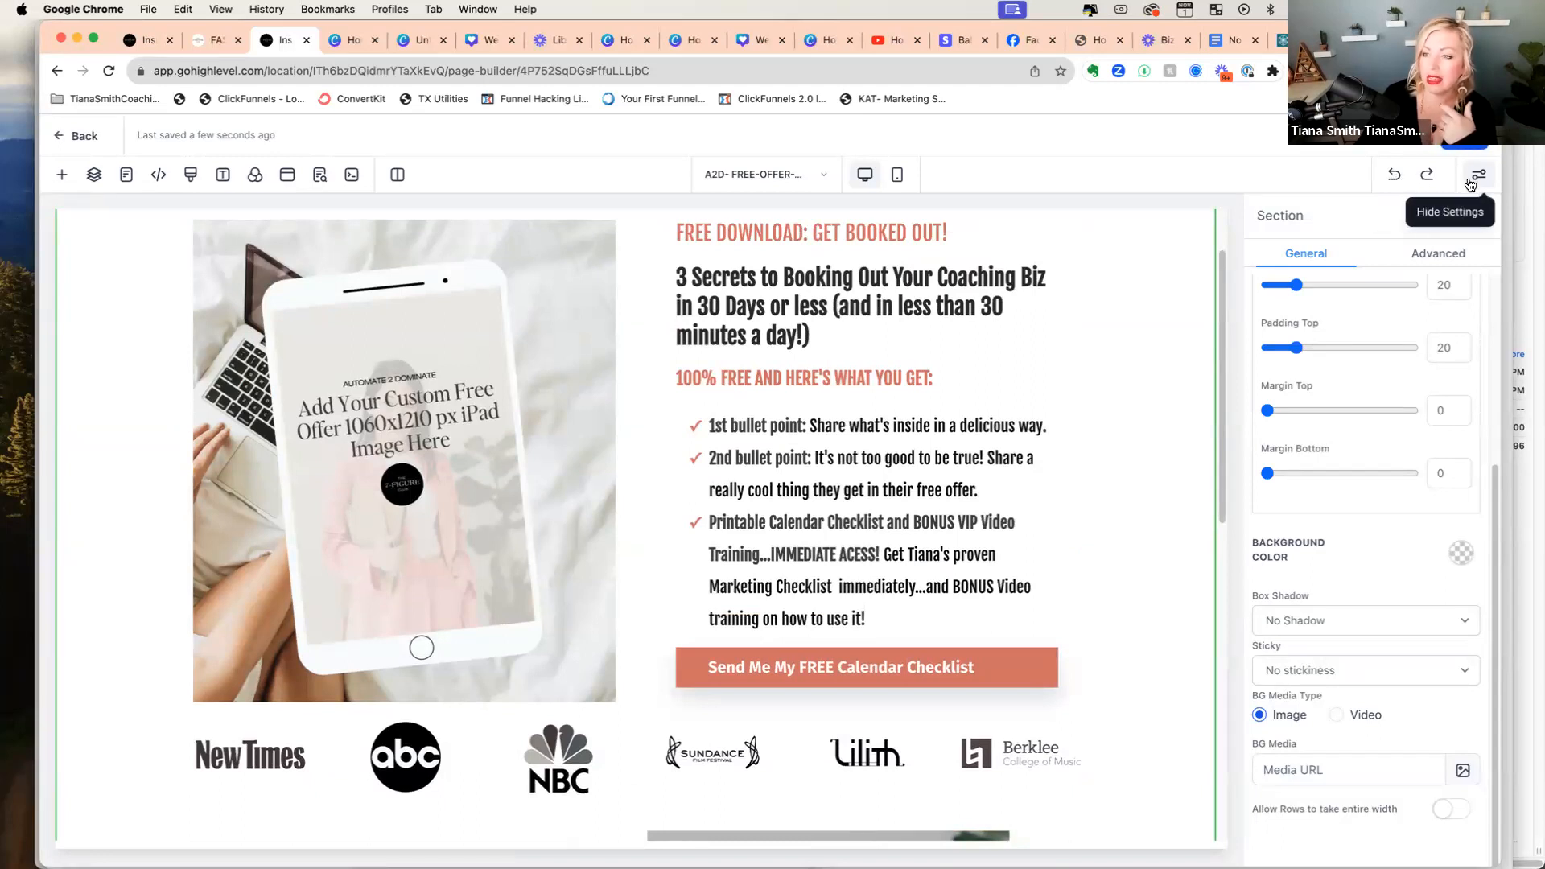
# Step: Check the selected section's advanced settings, including border, width and visibility, and return to its general settings
pyautogui.click(1445, 254)
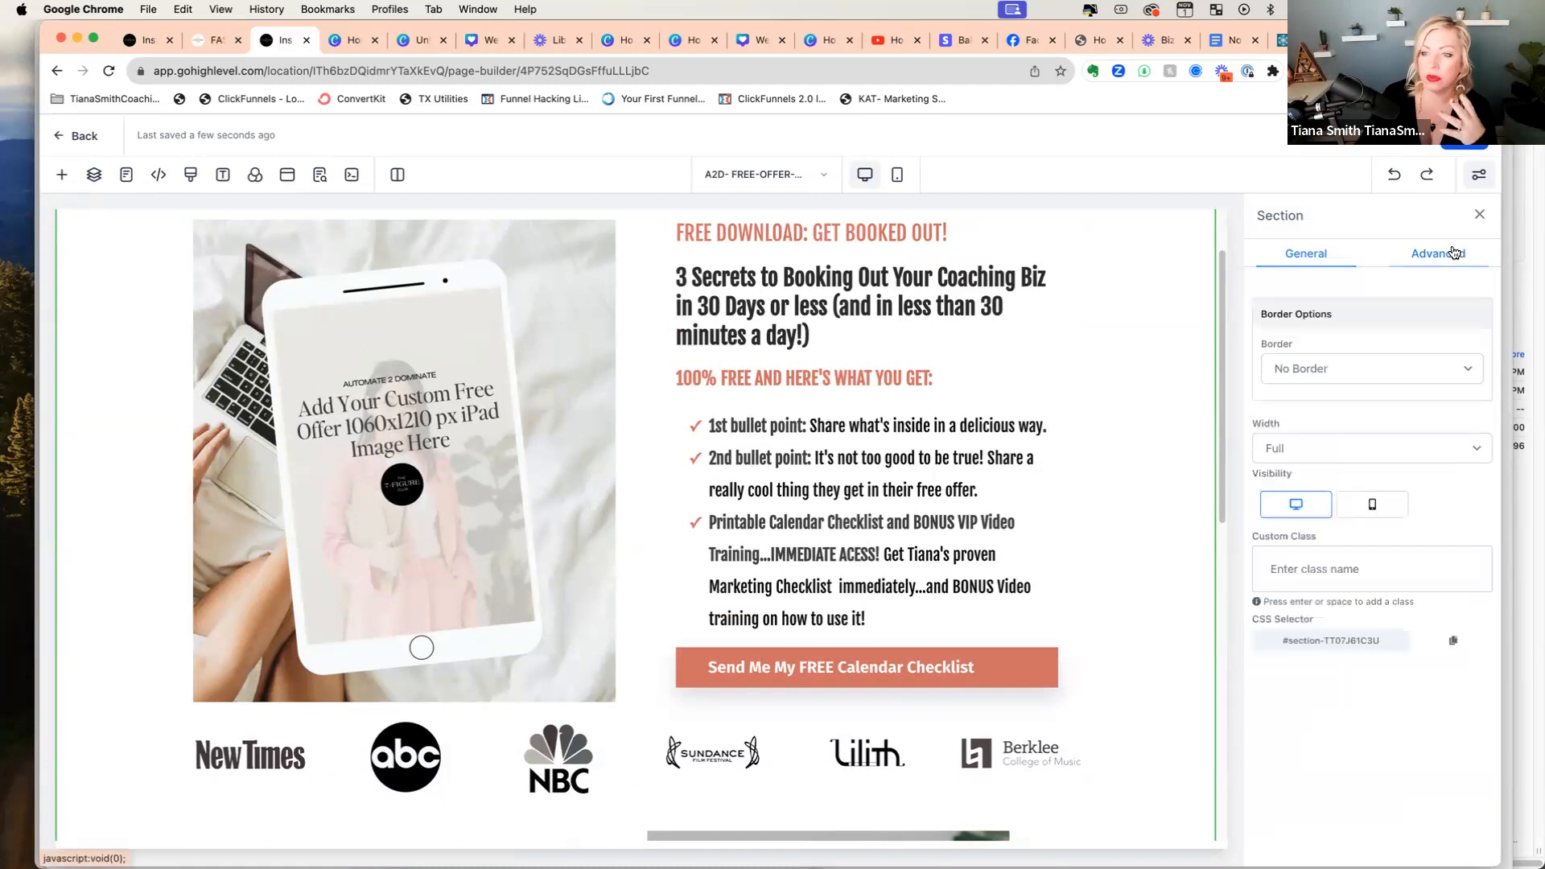
pyautogui.click(1327, 260)
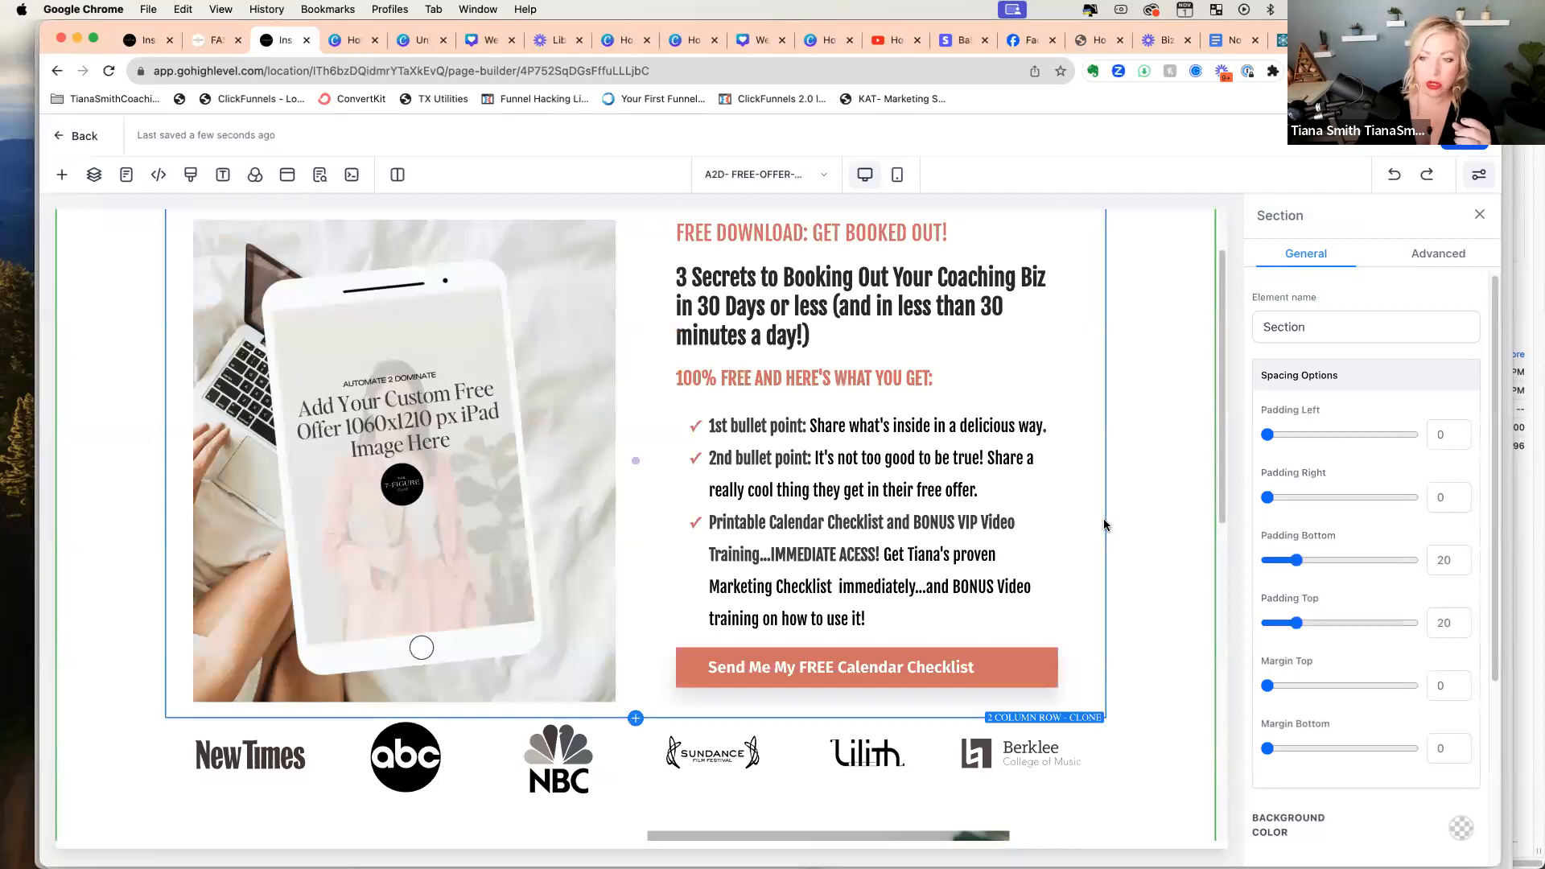
# Step: Highlight the opening words of the About section's best-selling programs paragraph and keep its typography type at Custom Font
pyautogui.scroll(-4, 1104, 521)
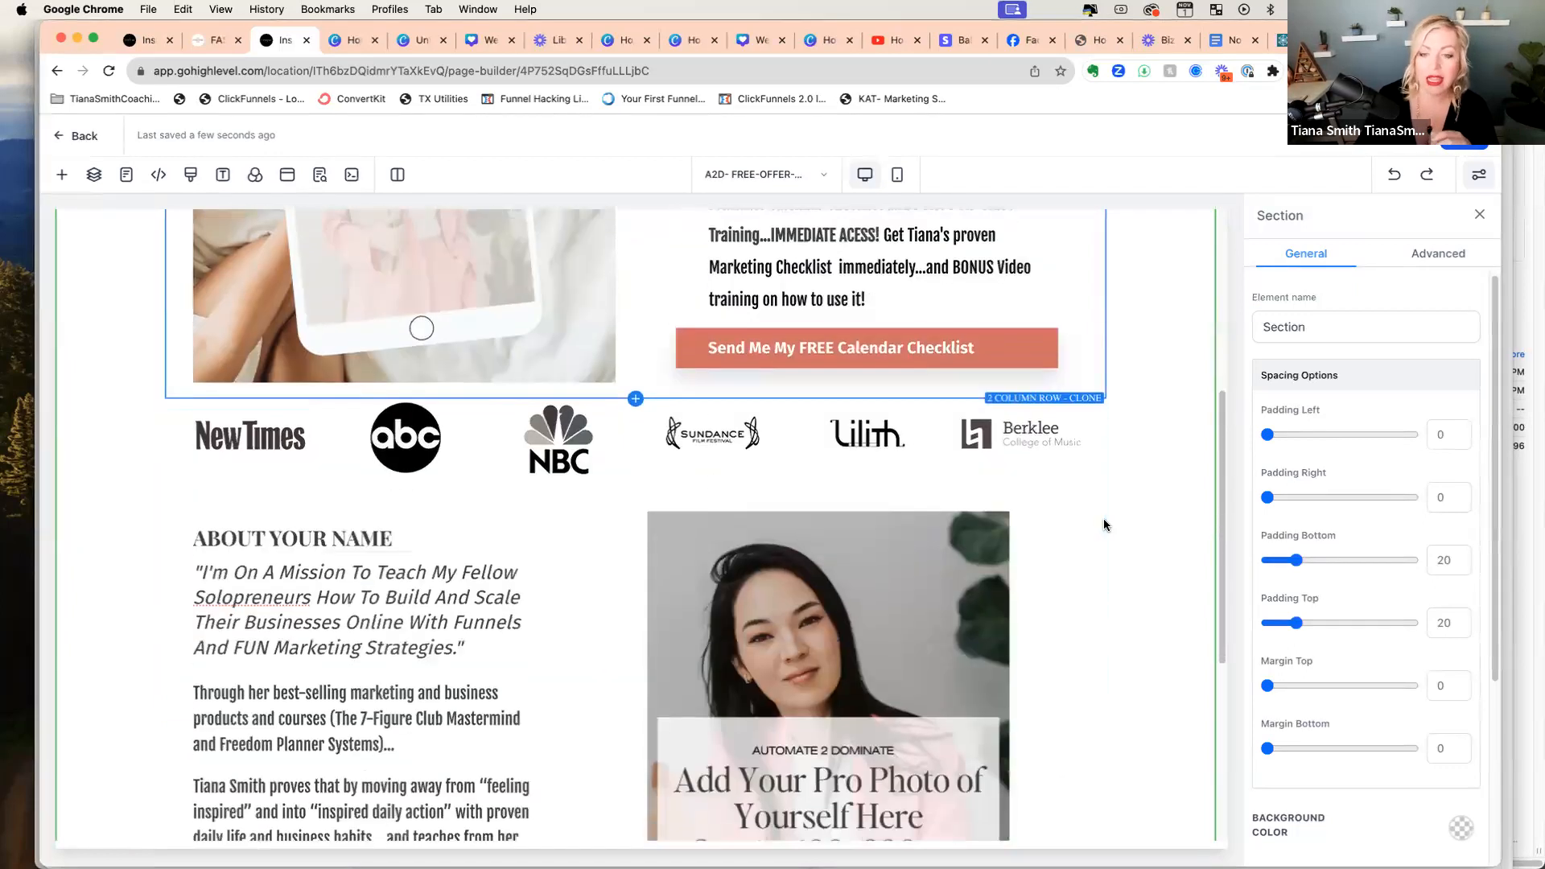
pyautogui.scroll(-2, 1089, 531)
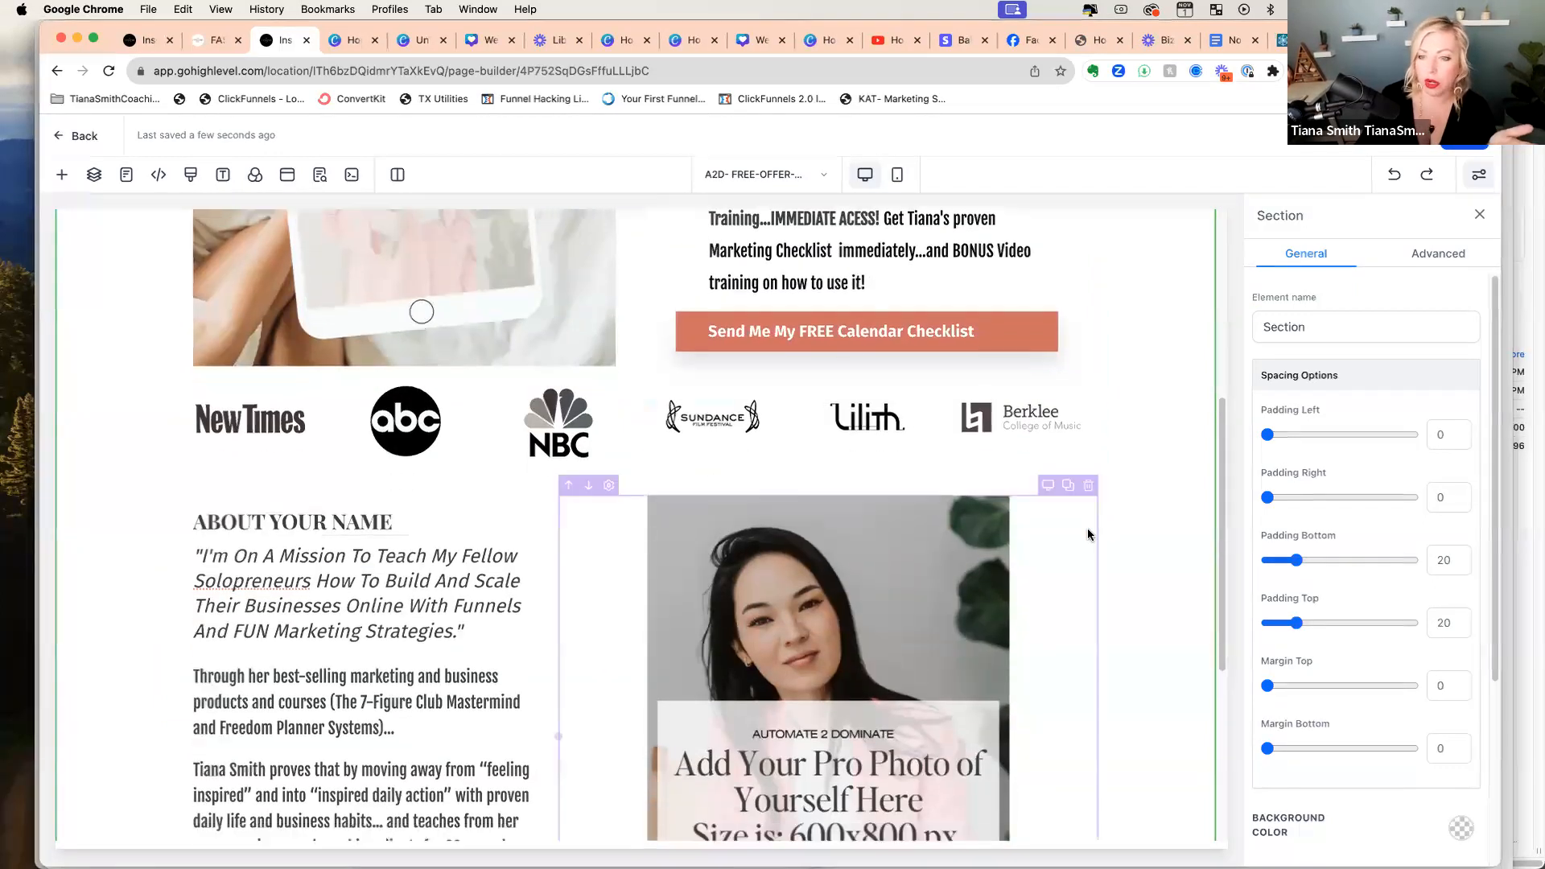
pyautogui.scroll(-2, 1089, 534)
pyautogui.click(274, 412)
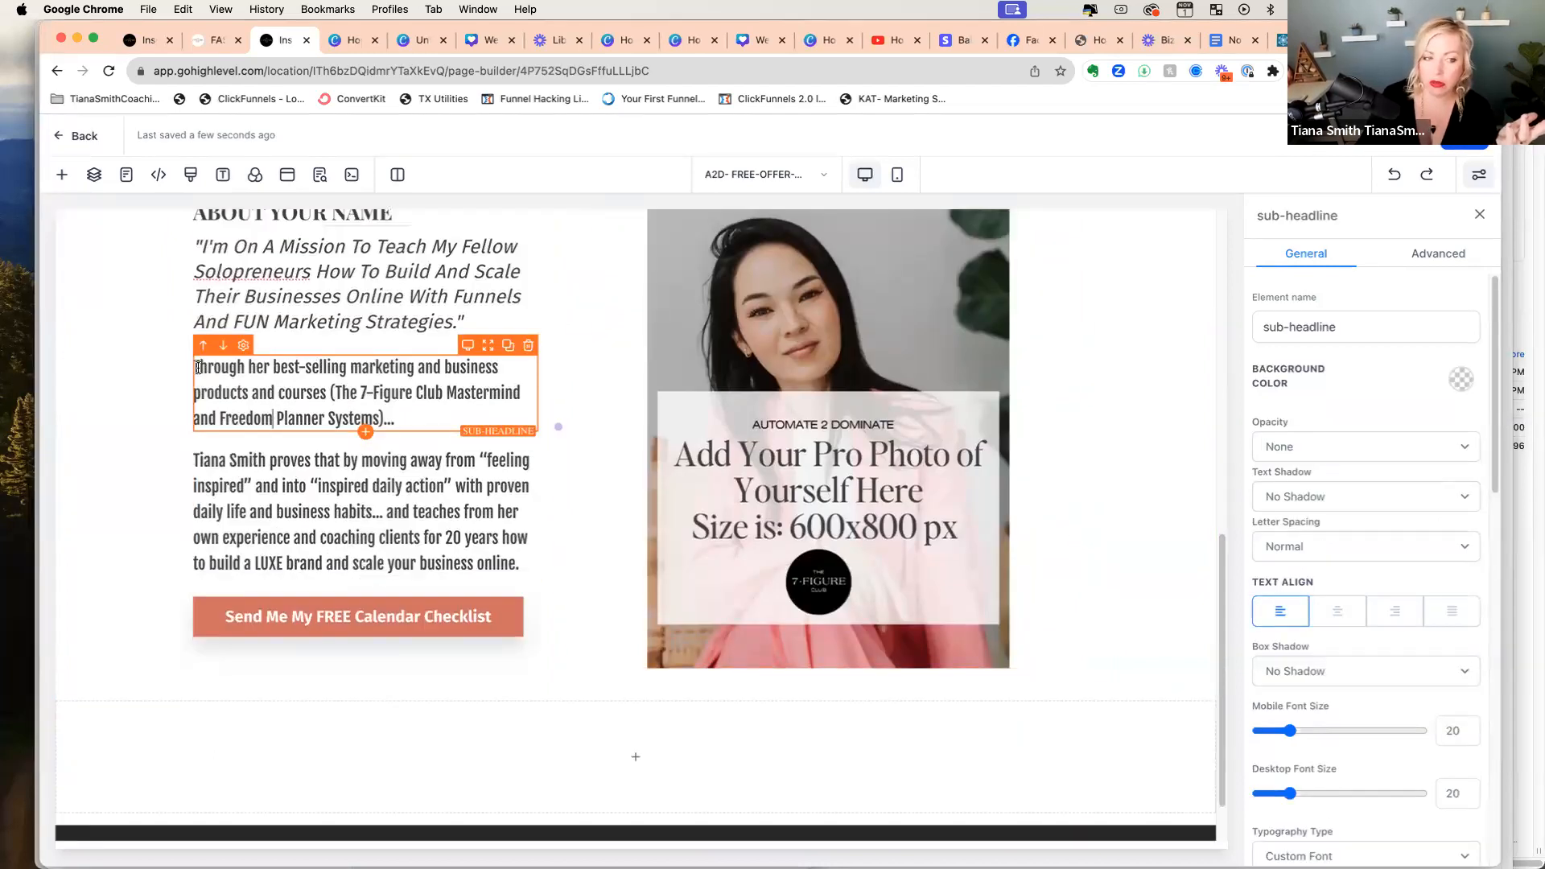
pyautogui.keyDown('shift'); pyautogui.click(366, 393); pyautogui.keyUp('shift')
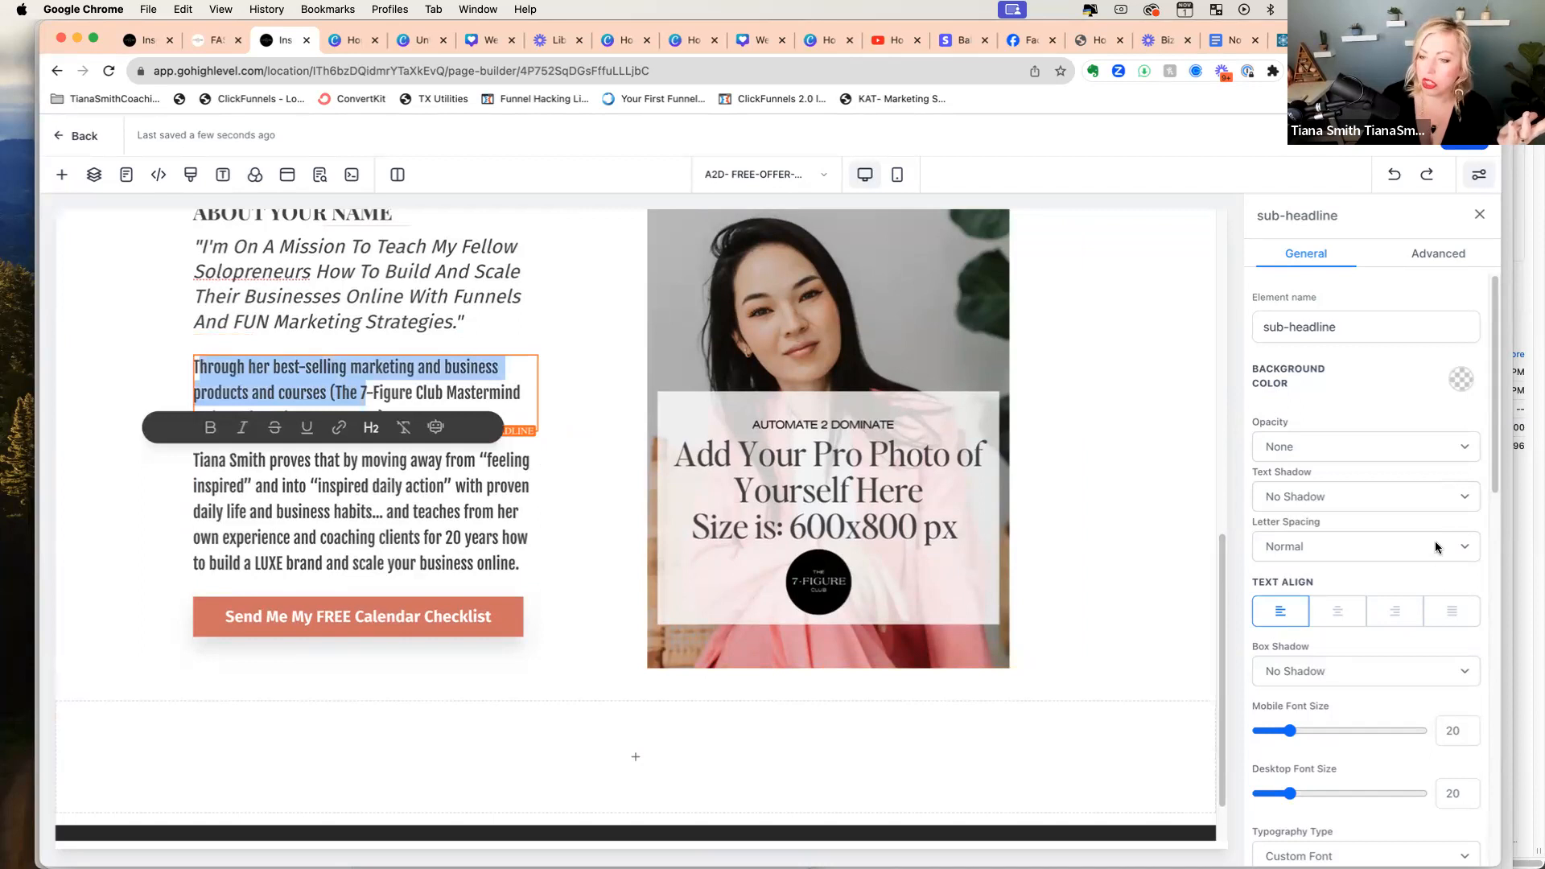
pyautogui.scroll(-2, 1437, 547)
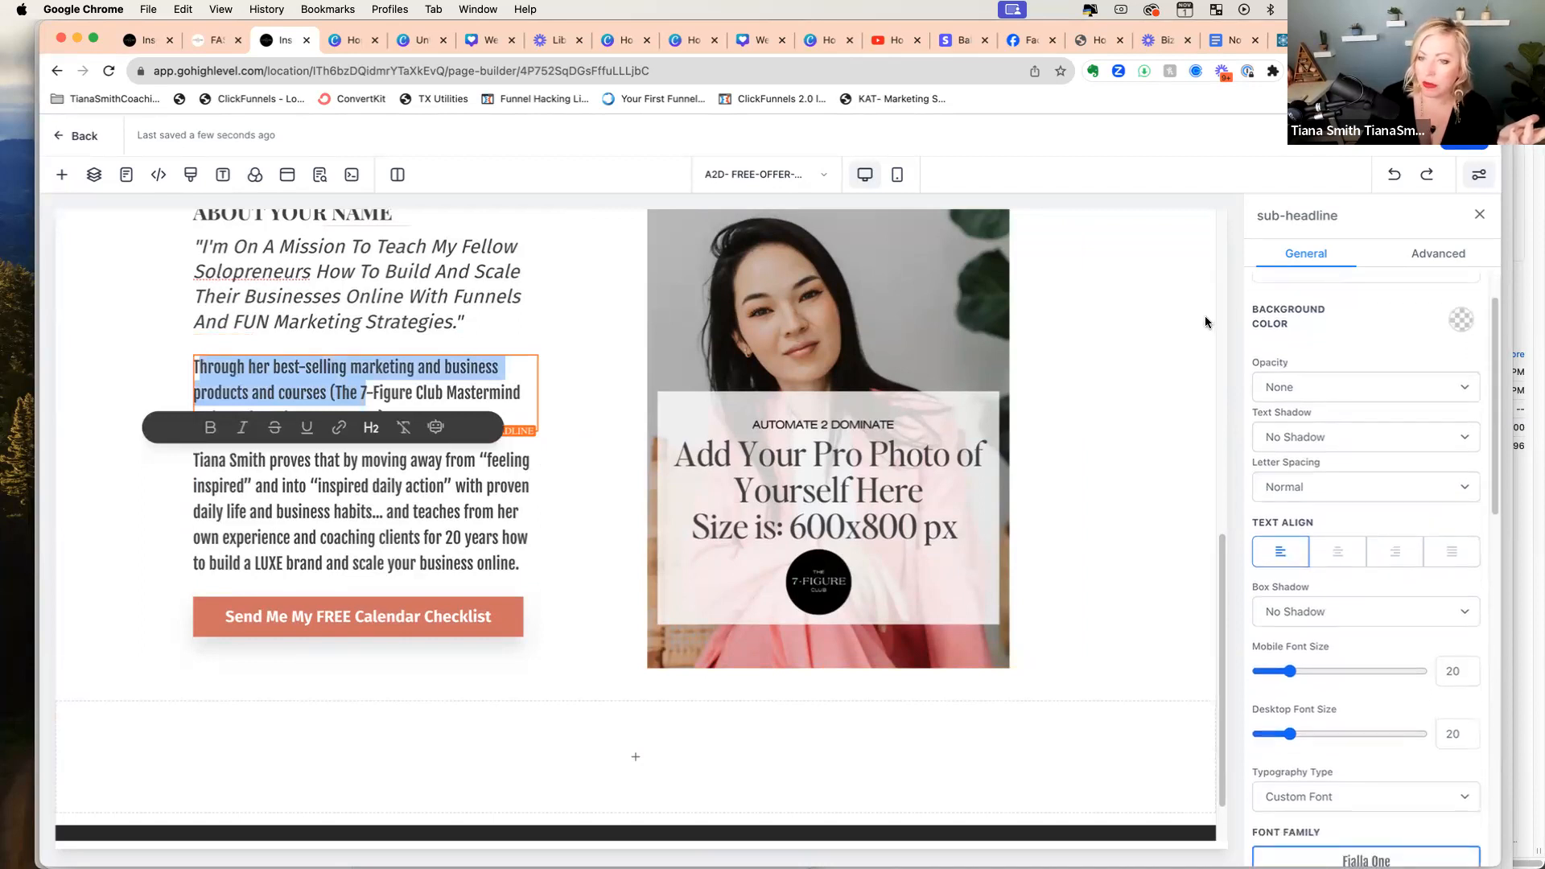
pyautogui.click(1406, 796)
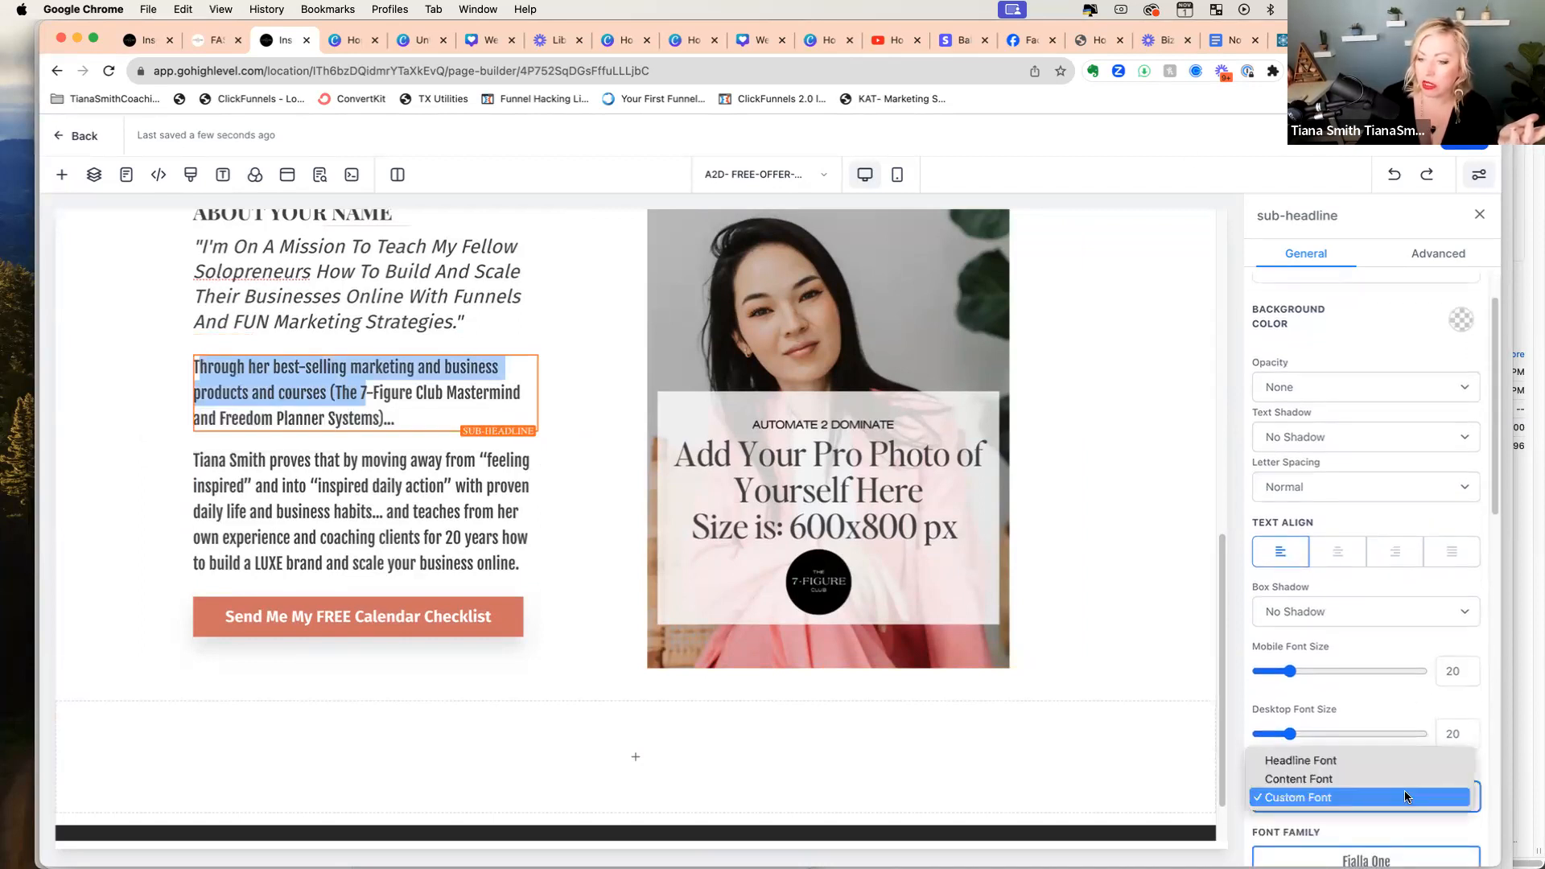
pyautogui.click(1406, 796)
# Step: Browse the Google Fonts list for the About section's best-selling programs paragraph and close it without choosing a font
pyautogui.scroll(-3, 1393, 773)
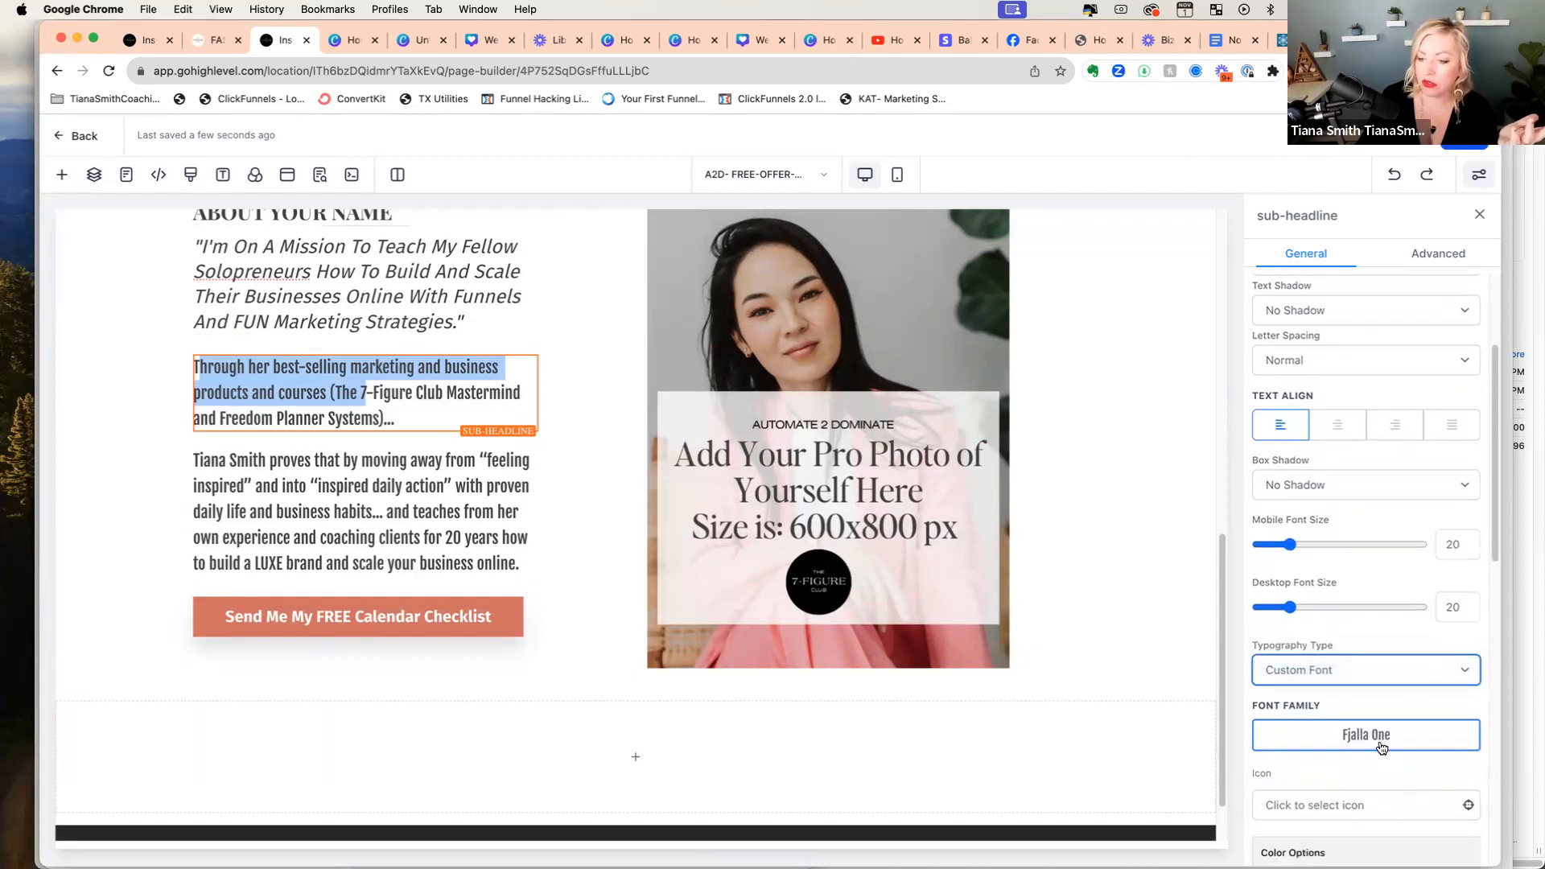
pyautogui.click(1381, 738)
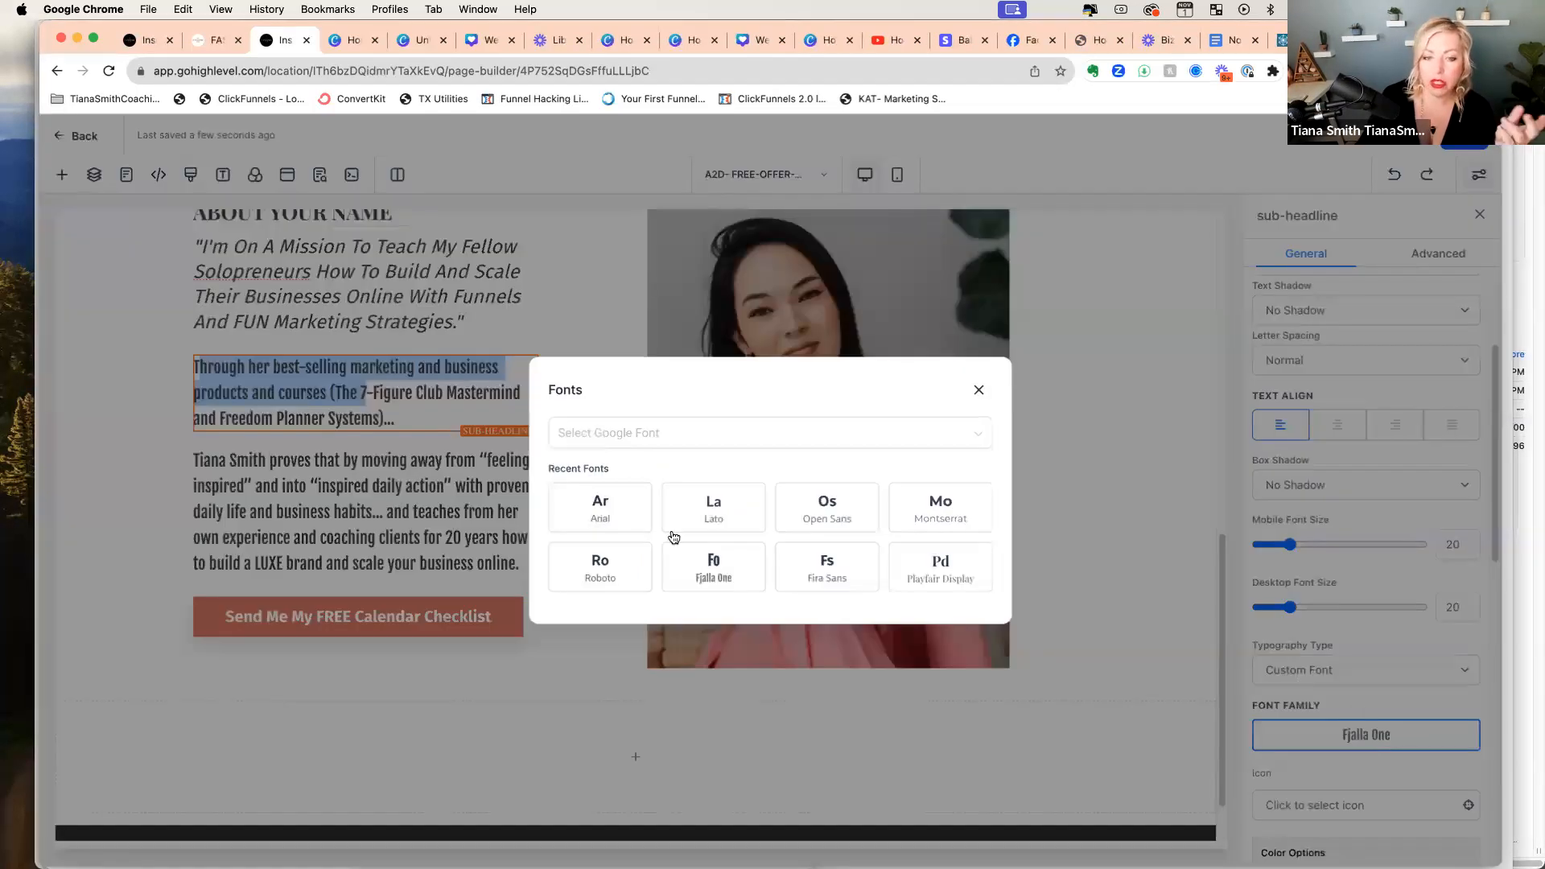
pyautogui.click(640, 431)
pyautogui.scroll(-5, 651, 522)
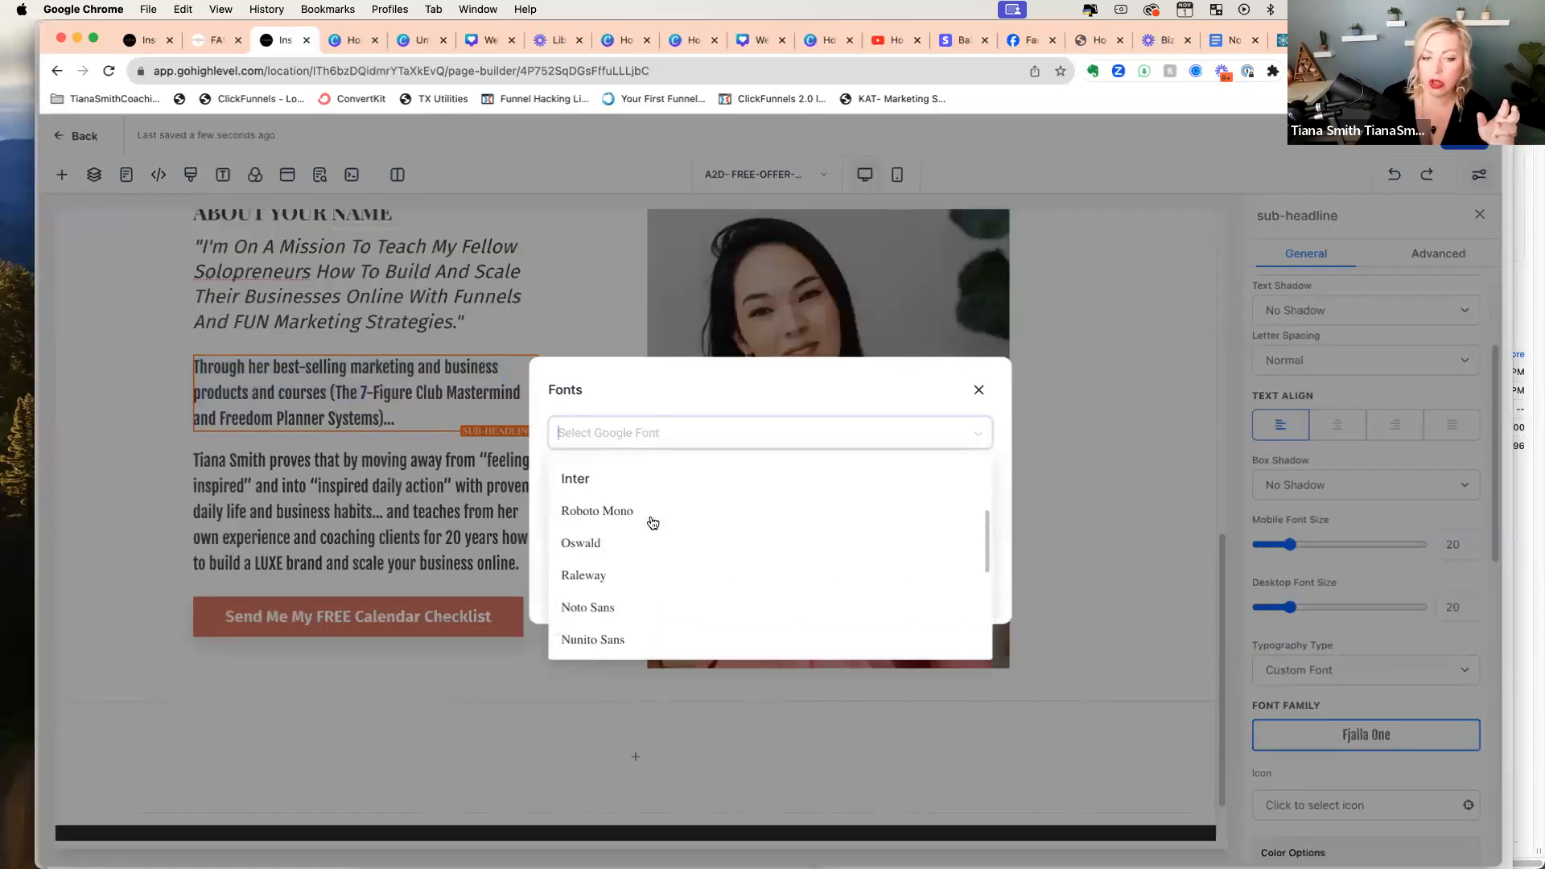
pyautogui.scroll(-15, 652, 525)
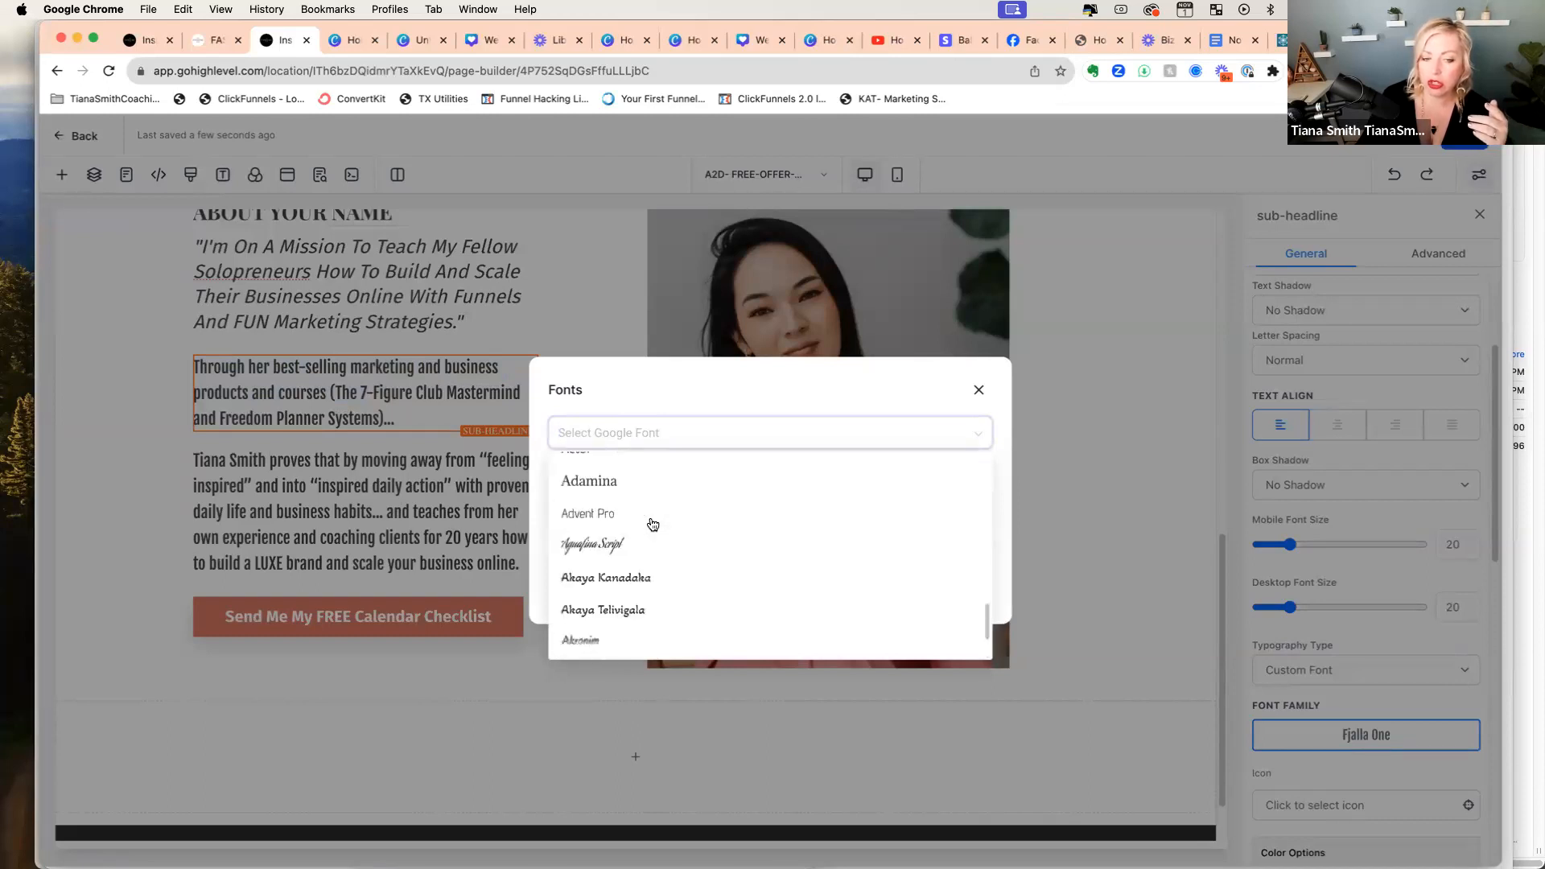
pyautogui.scroll(-10, 652, 524)
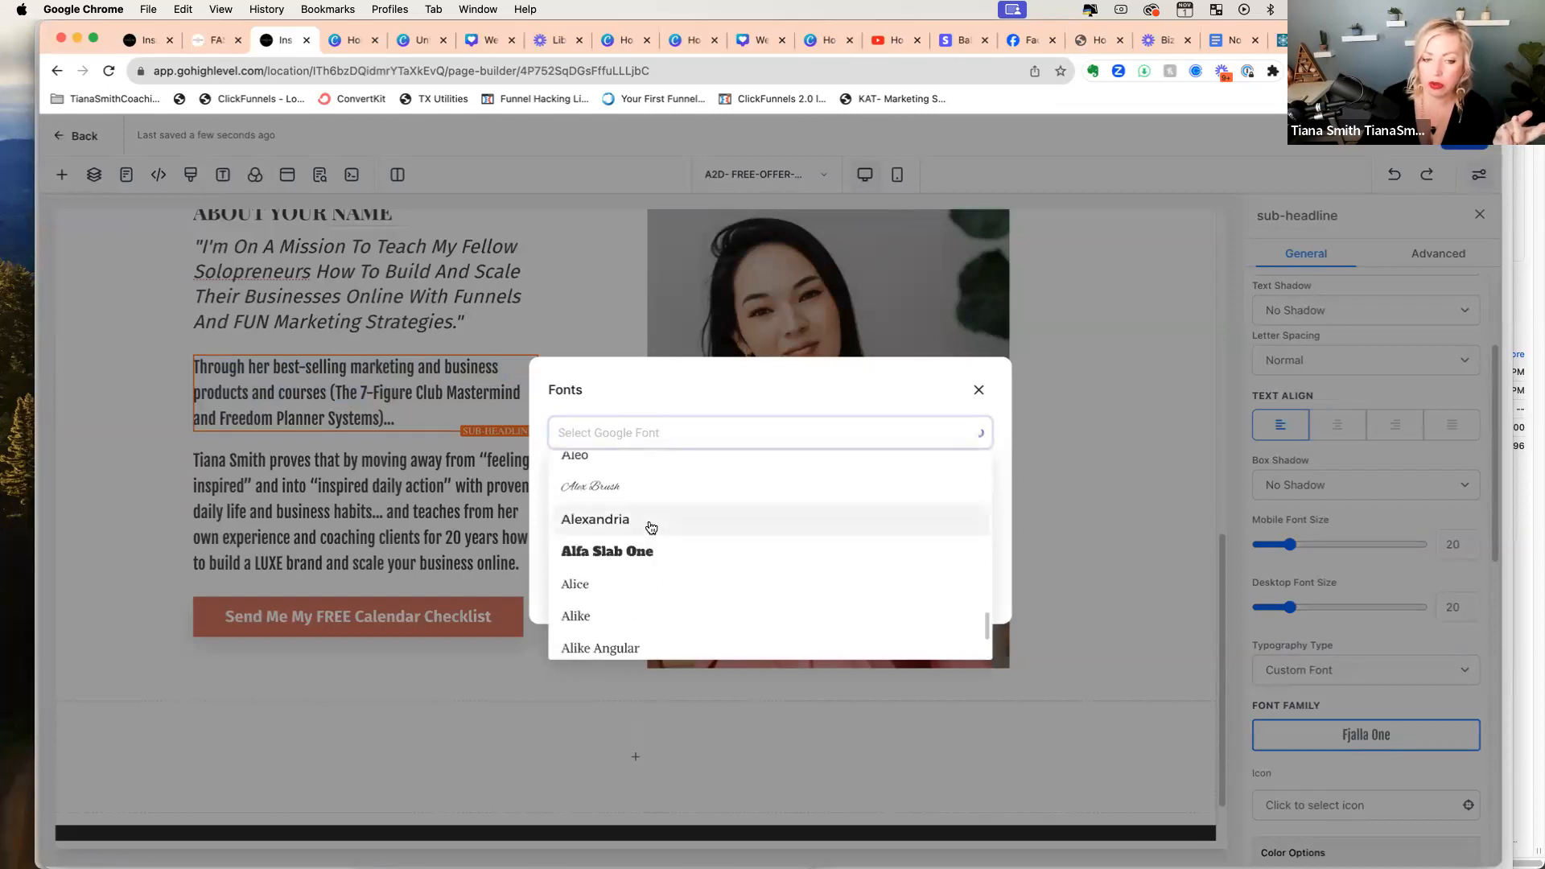
pyautogui.scroll(-2, 644, 531)
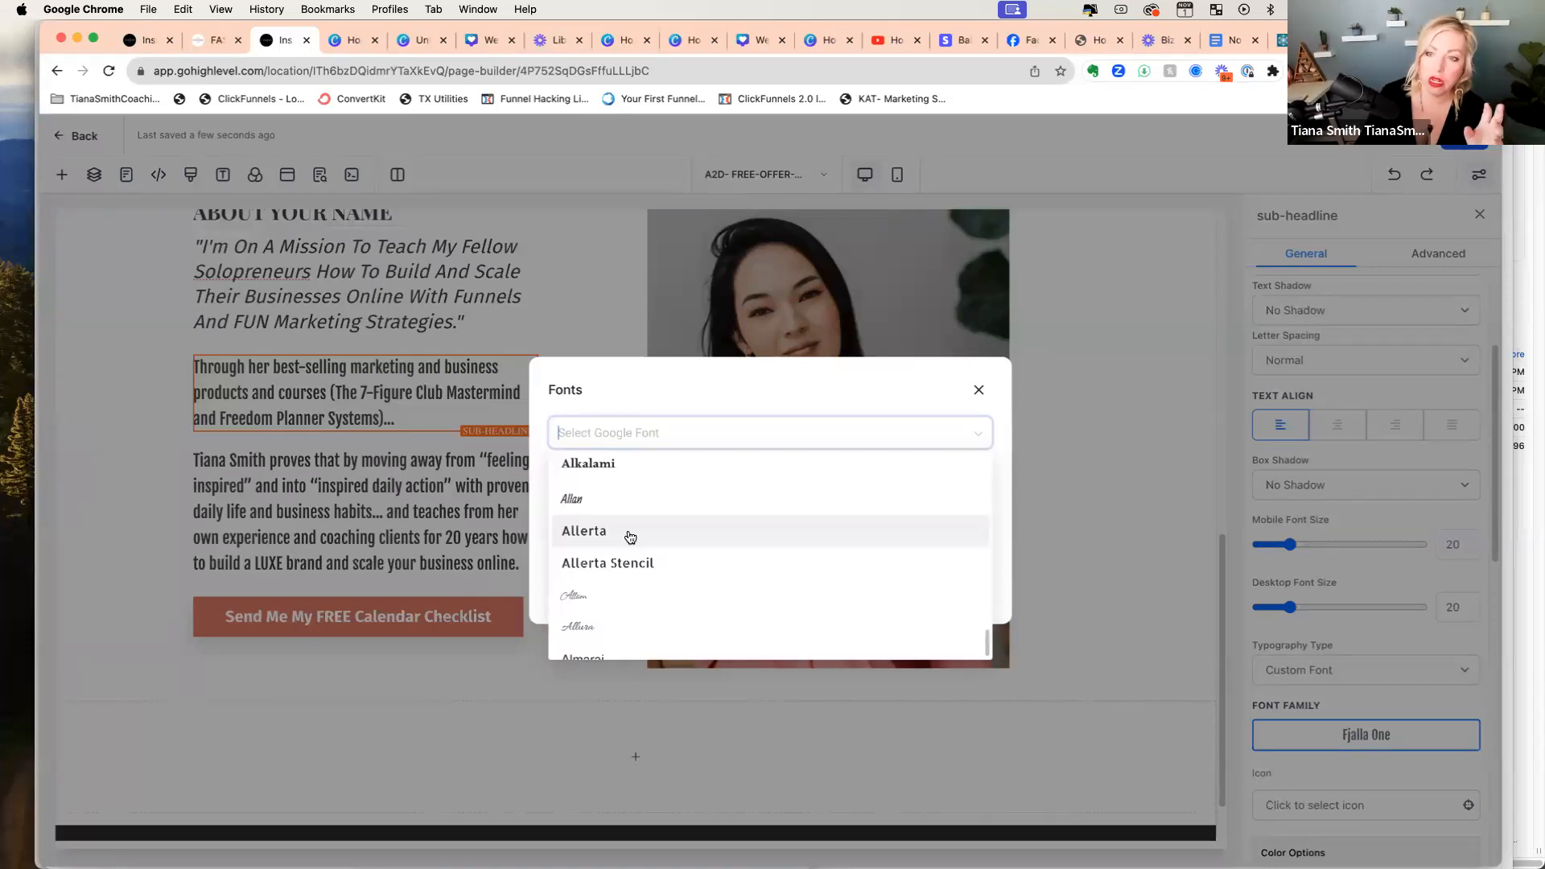
pyautogui.click(335, 518)
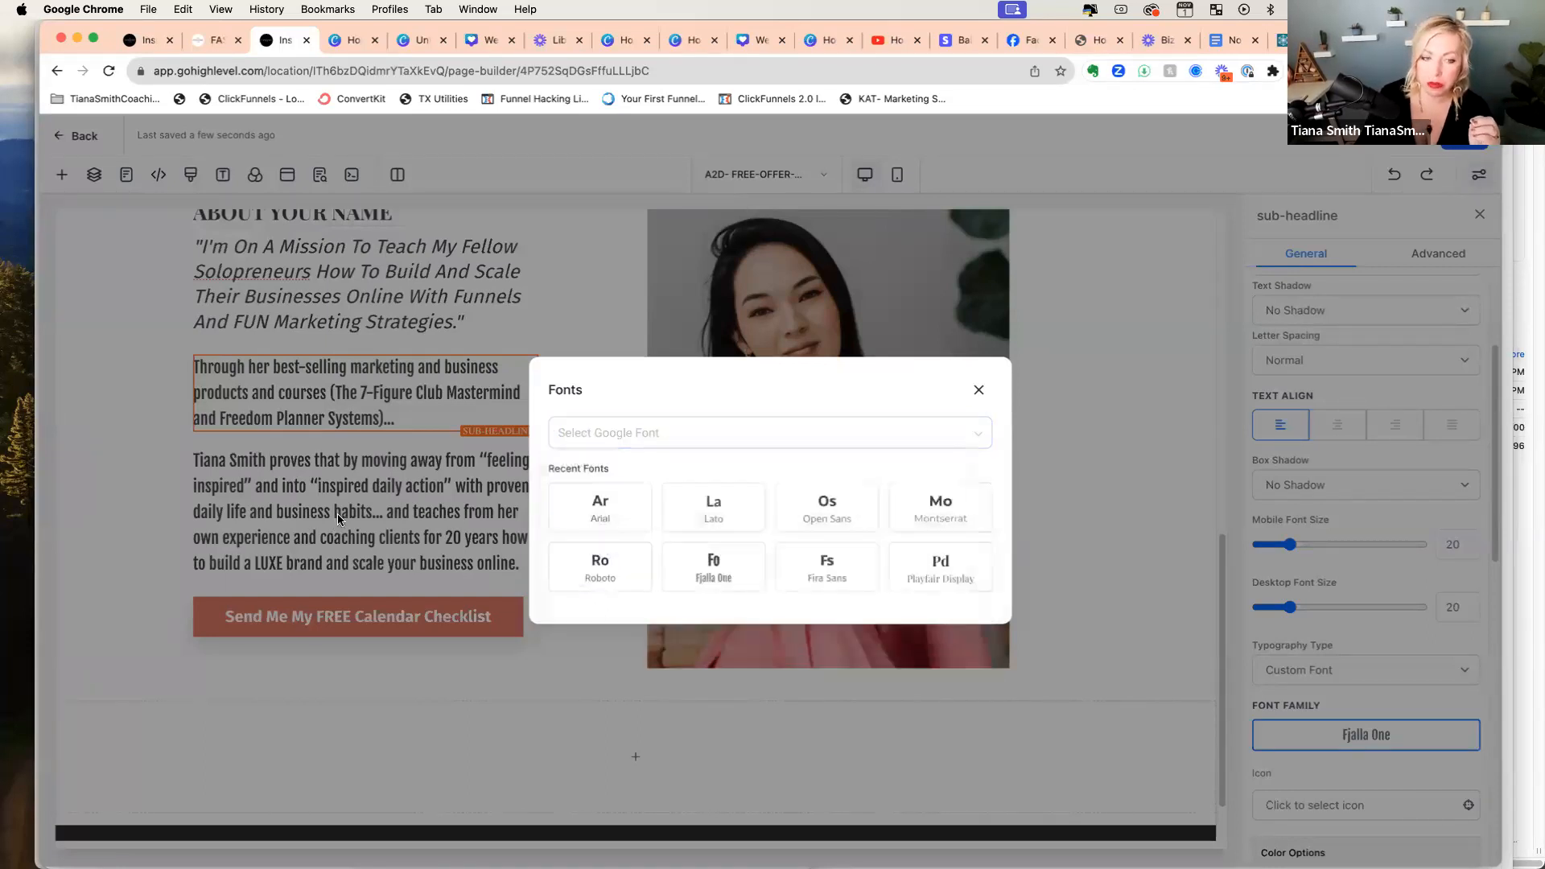
pyautogui.click(980, 391)
# Step: Change the font family of the About section's italic mission quote headline to Fjalla One
pyautogui.click(327, 296)
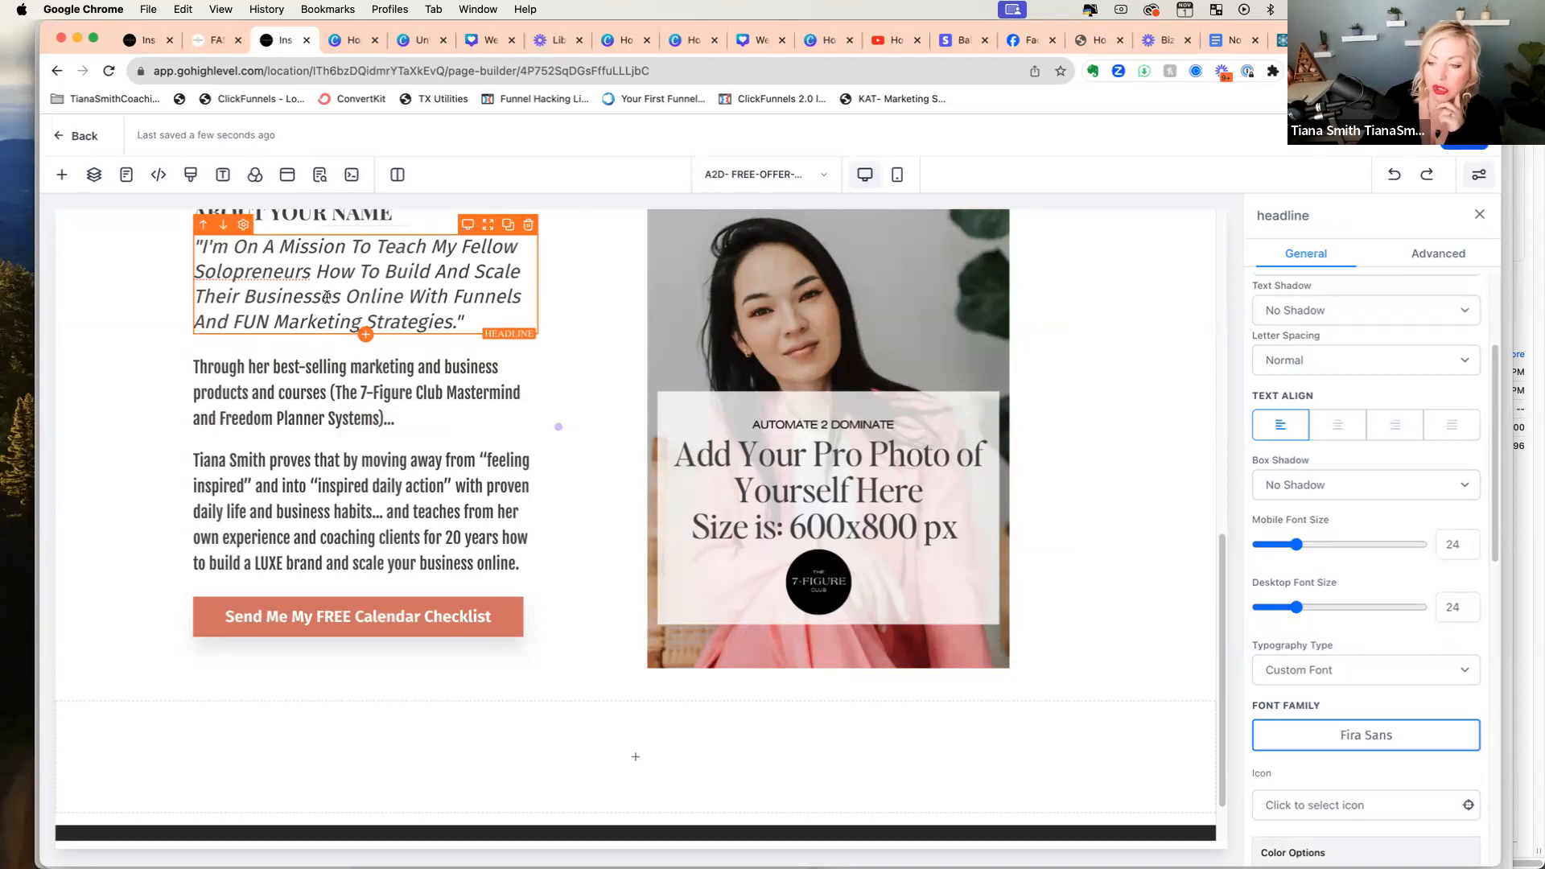
pyautogui.click(1344, 738)
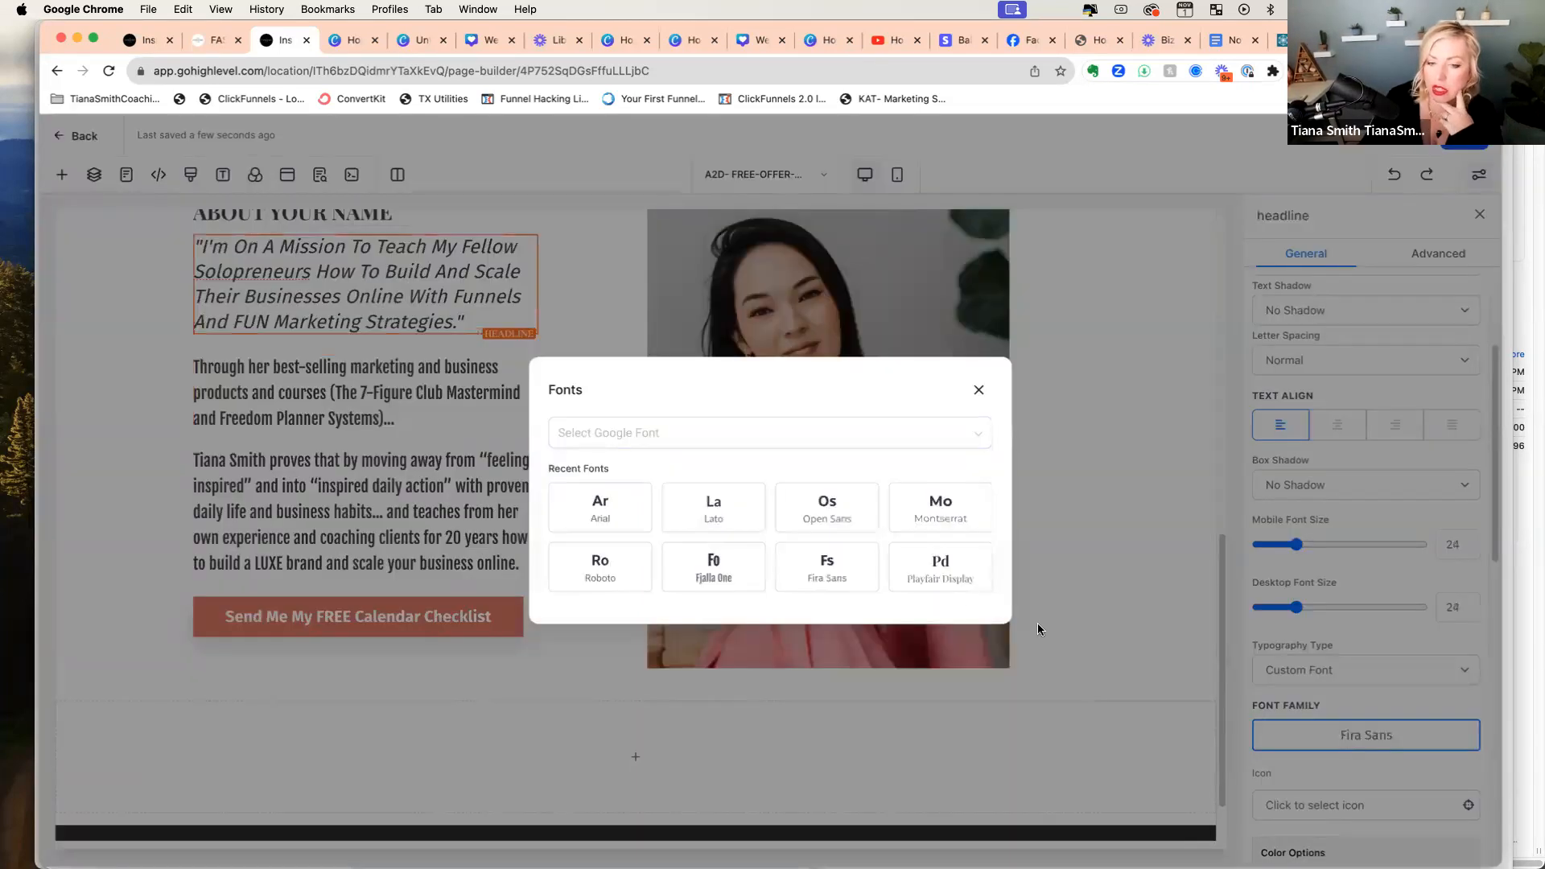
pyautogui.click(699, 447)
pyautogui.write('fjal')
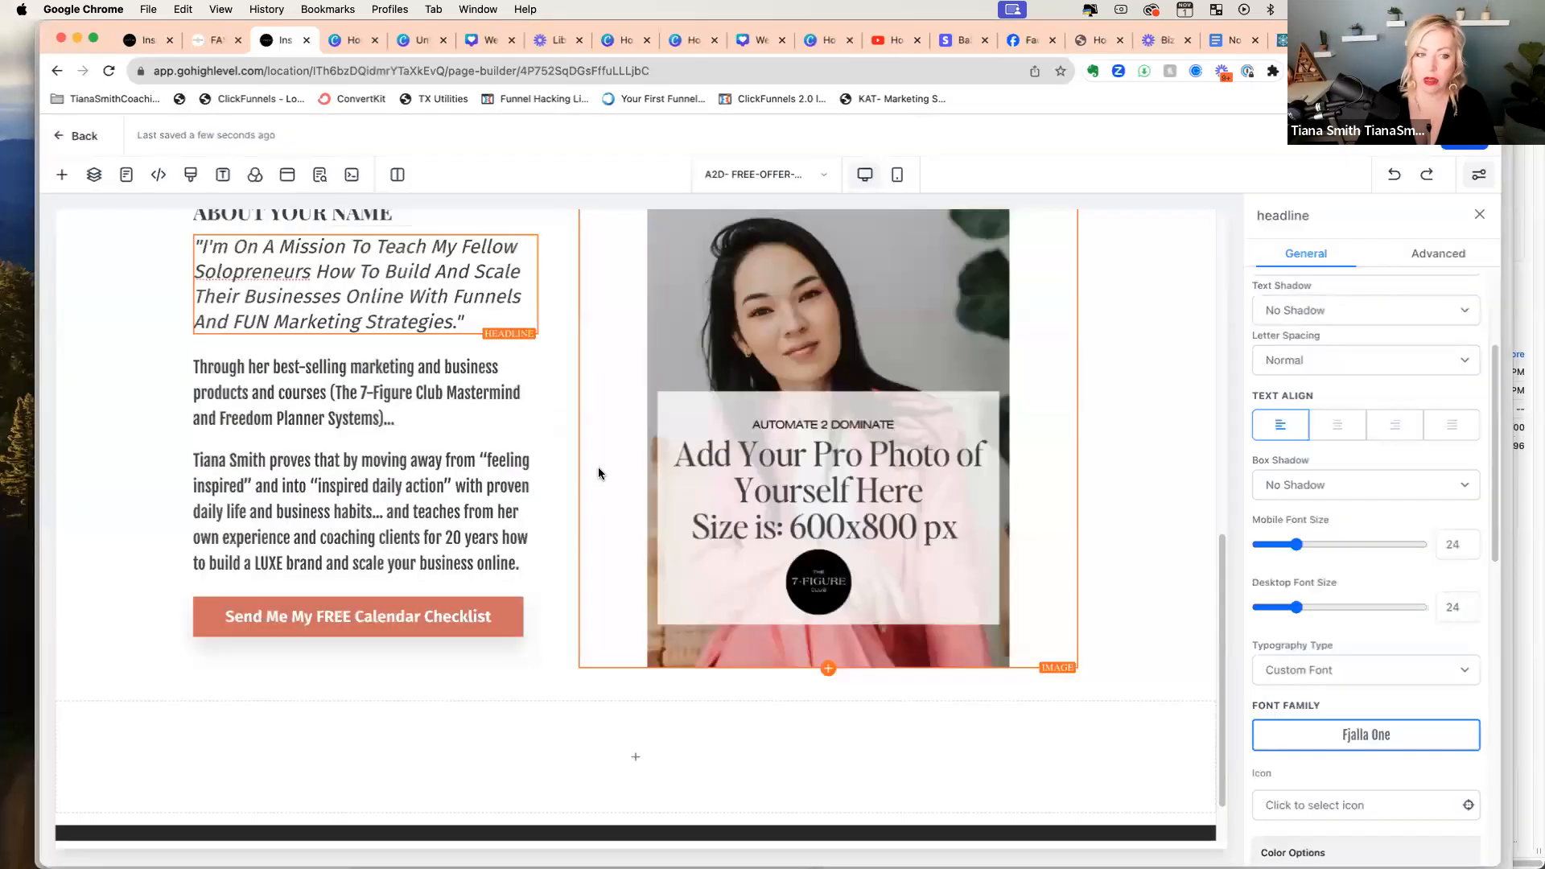
pyautogui.click(613, 470)
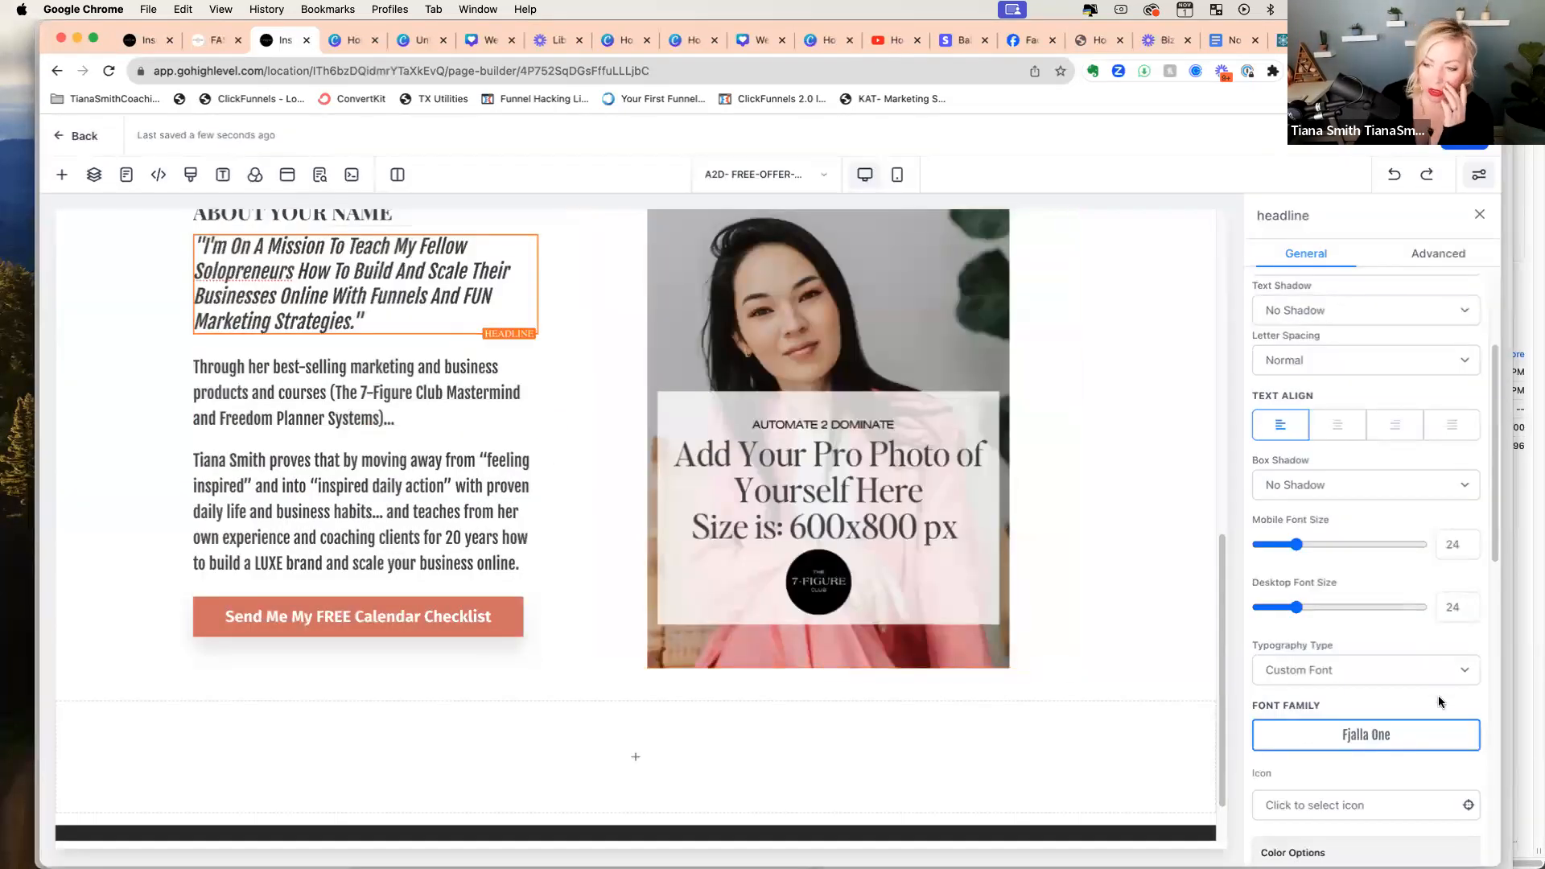
# Step: Set the mission quote headline's link text color and main text color to the coral swatch
pyautogui.scroll(-5, 1422, 693)
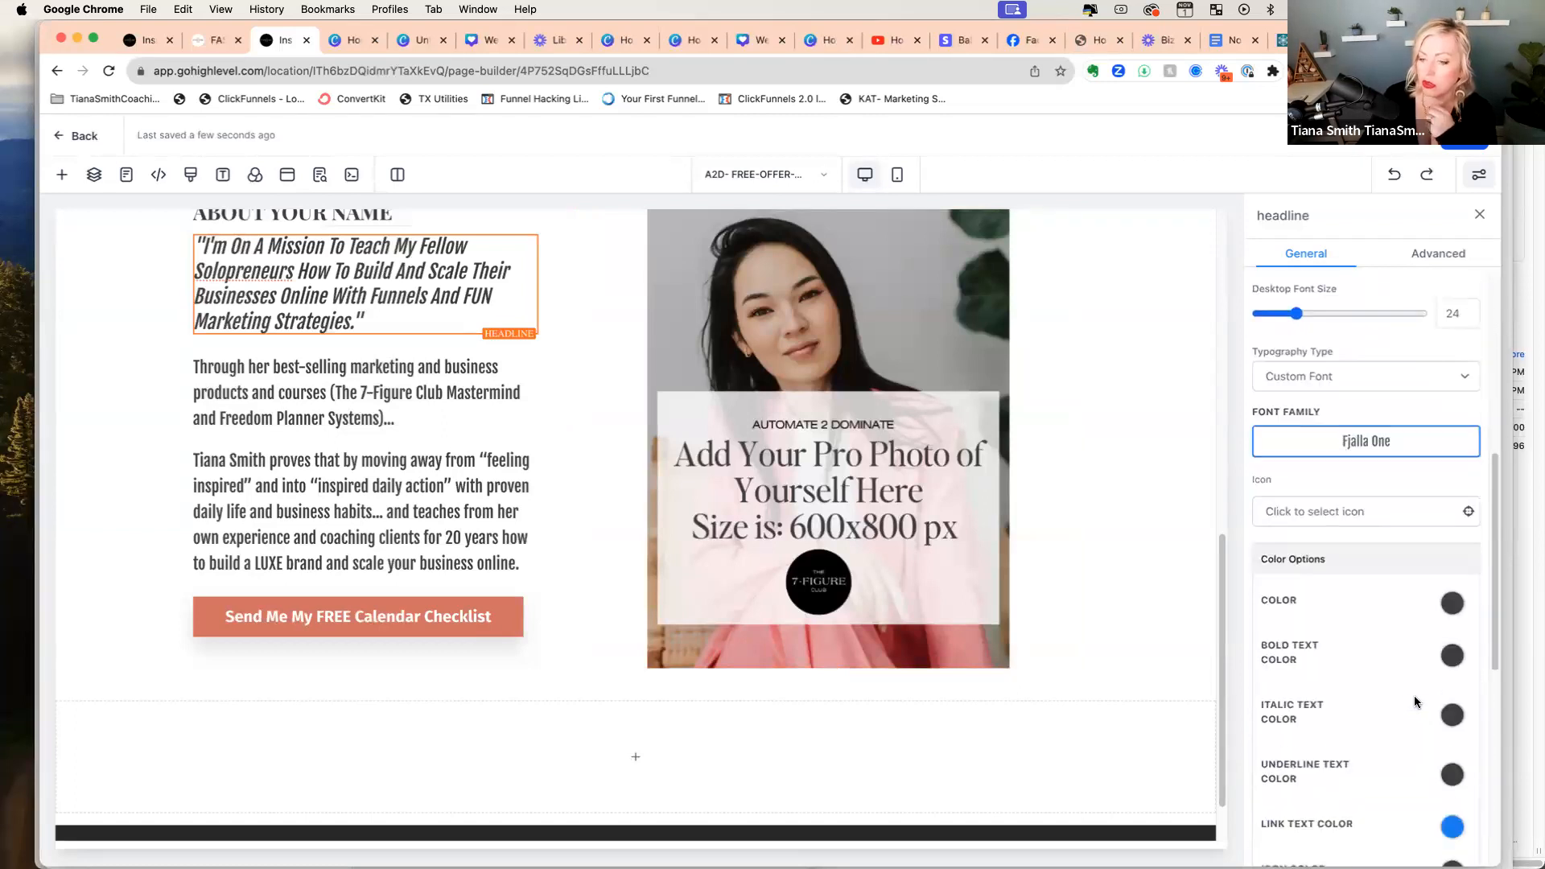
pyautogui.scroll(-2, 1413, 696)
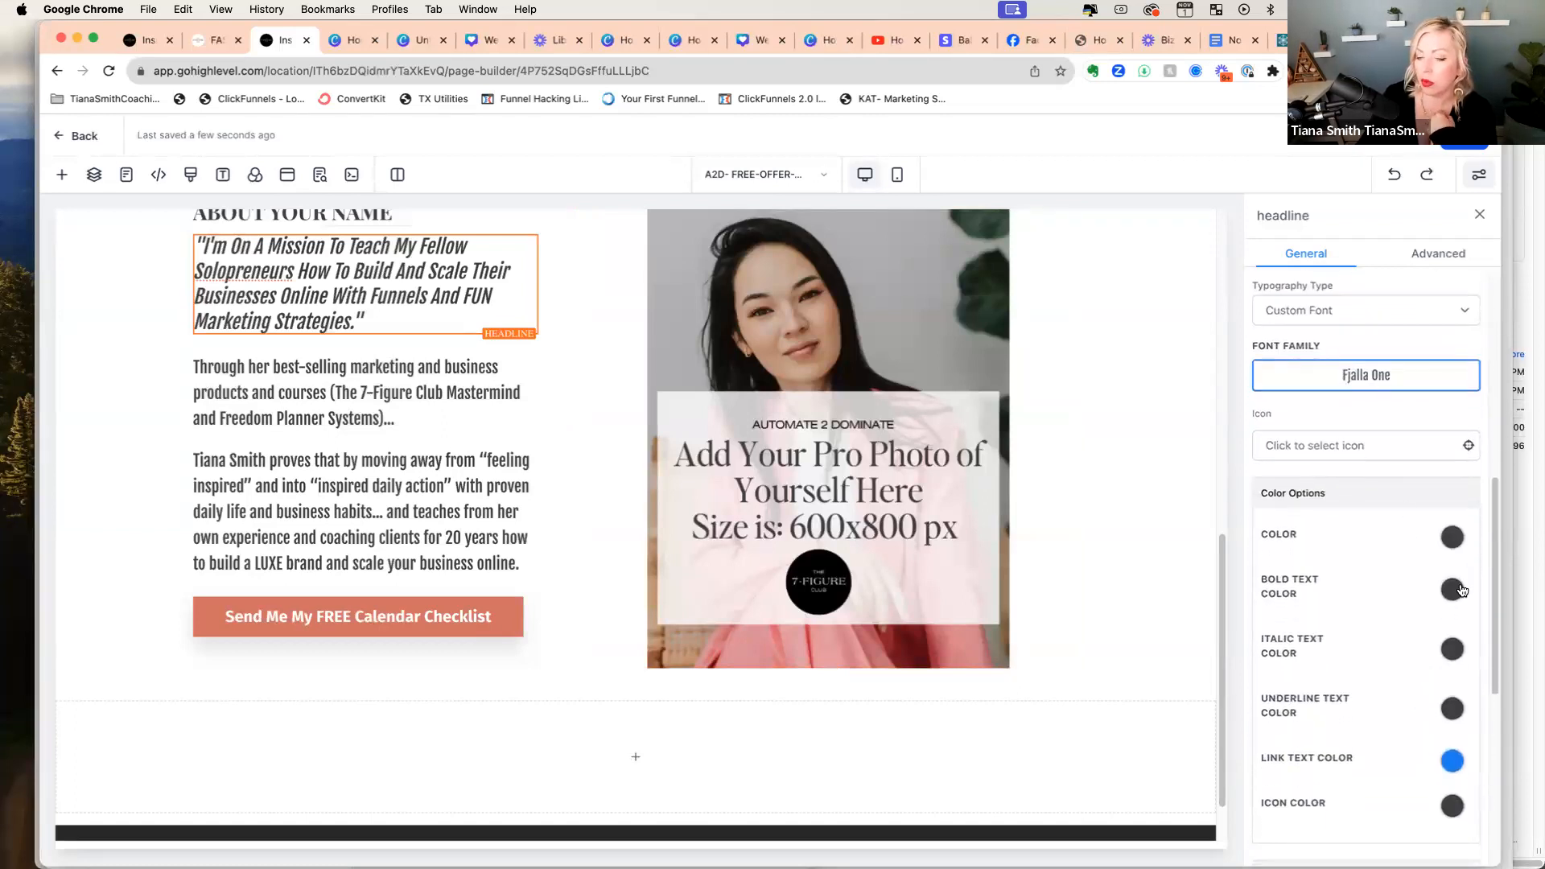
pyautogui.click(1455, 763)
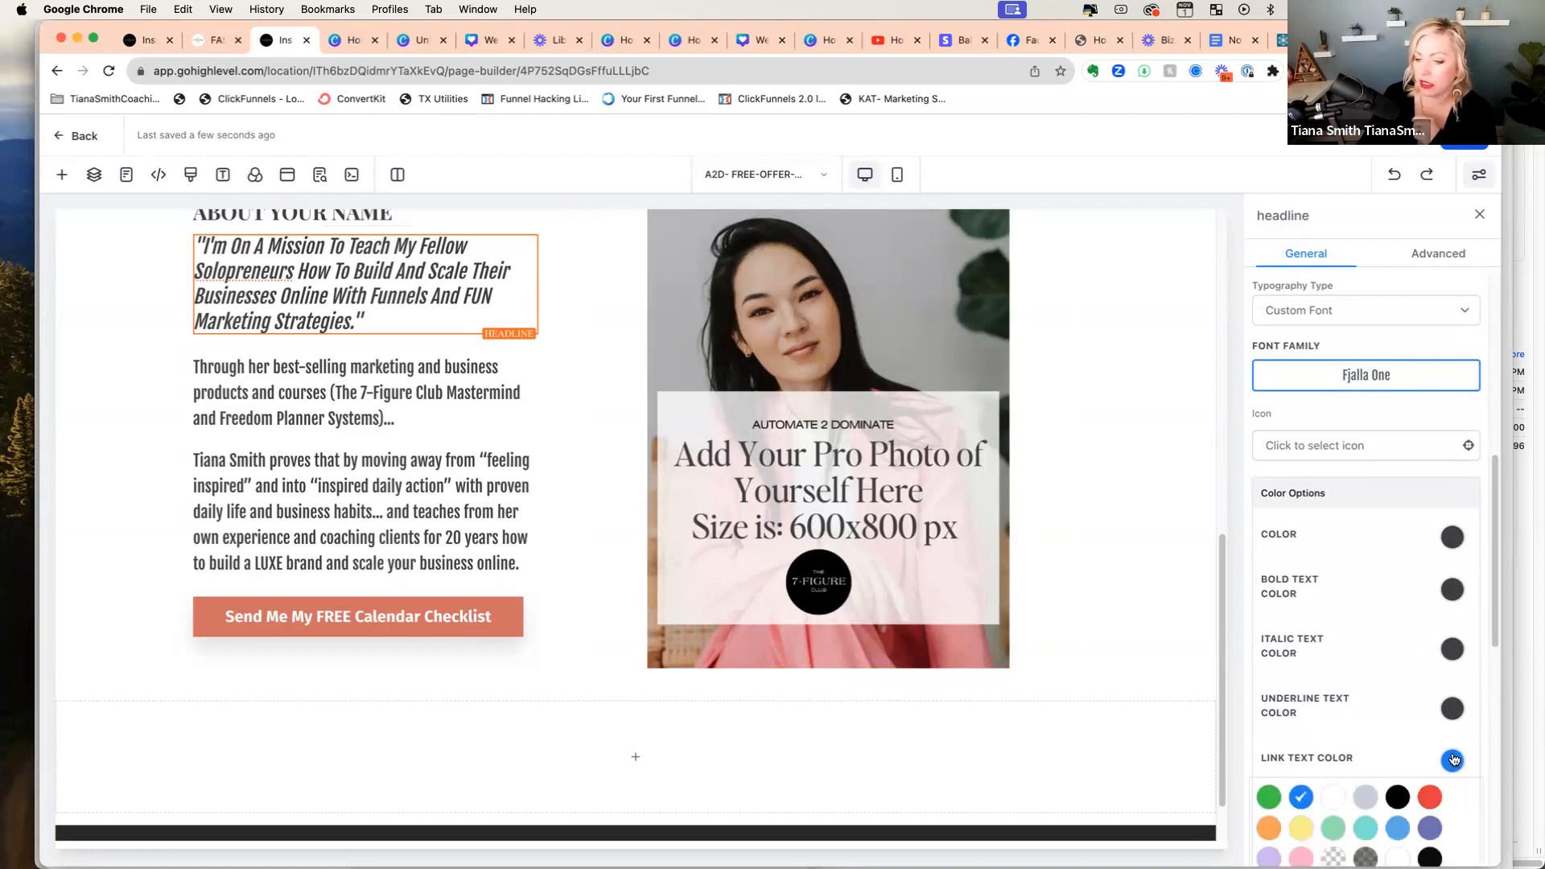
pyautogui.scroll(-2, 1453, 759)
pyautogui.click(1268, 772)
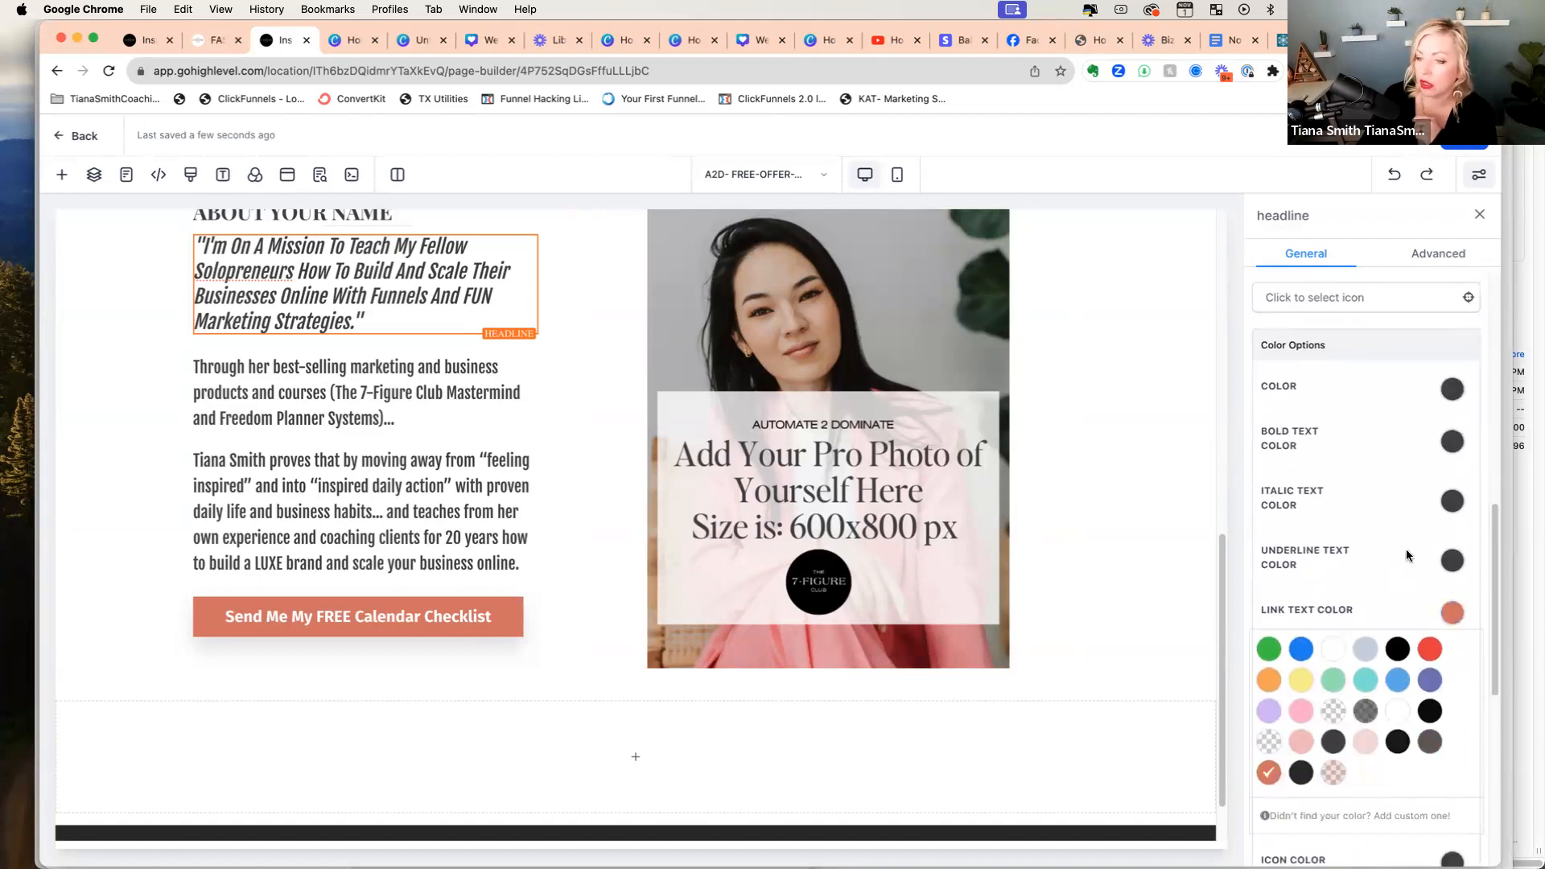
pyautogui.click(1451, 398)
pyautogui.click(1278, 551)
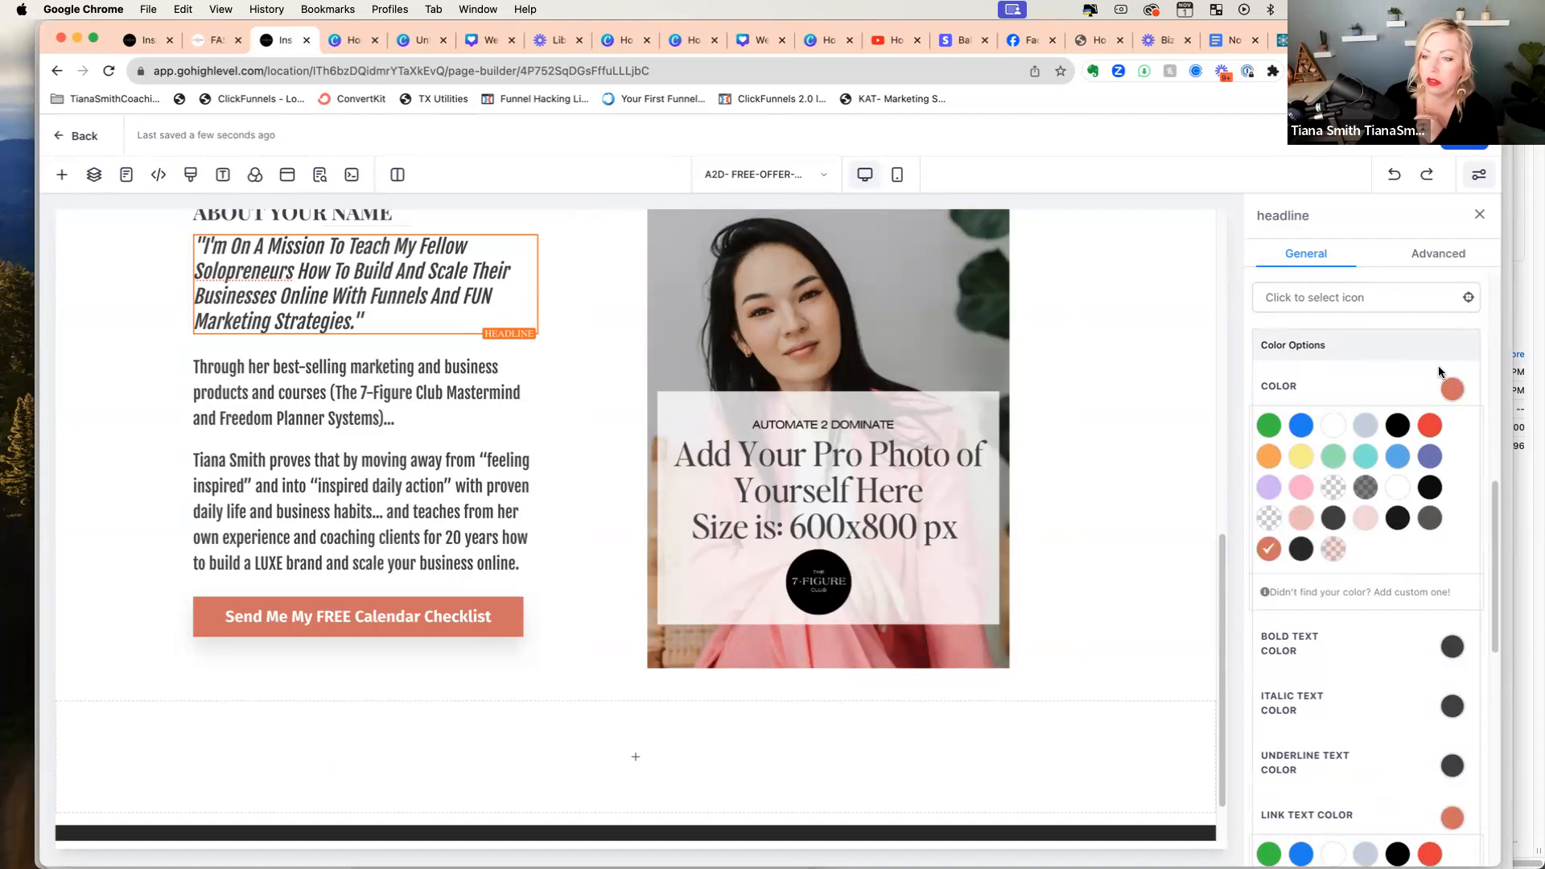
# Step: Look through the icon choices for the mission quote headline, display its underline text color swatches, and close the icon list
pyautogui.click(1449, 298)
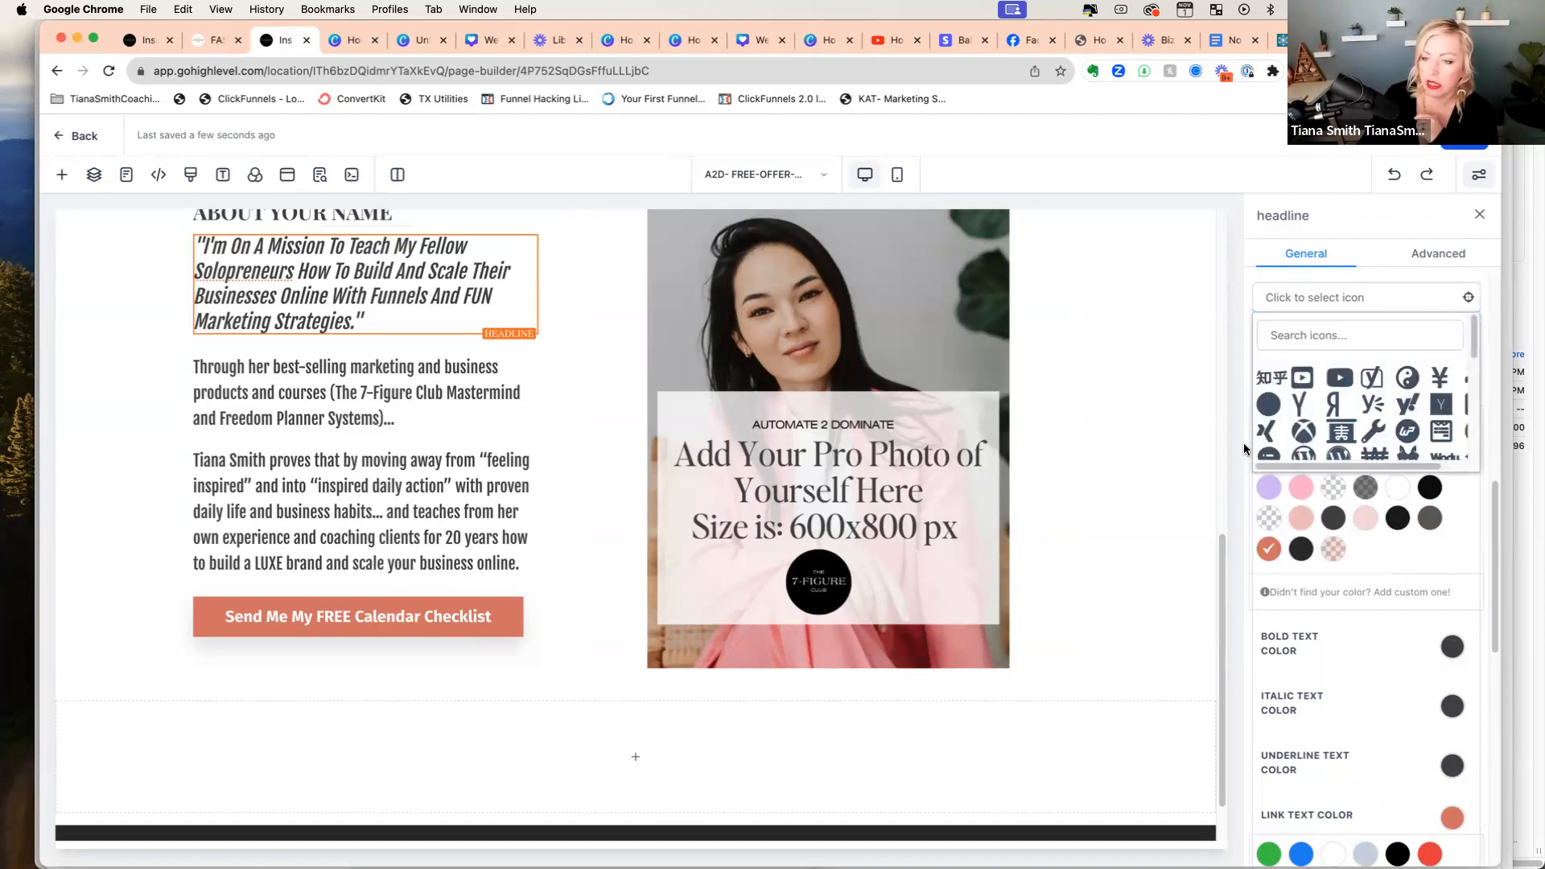
pyautogui.scroll(-3, 1249, 377)
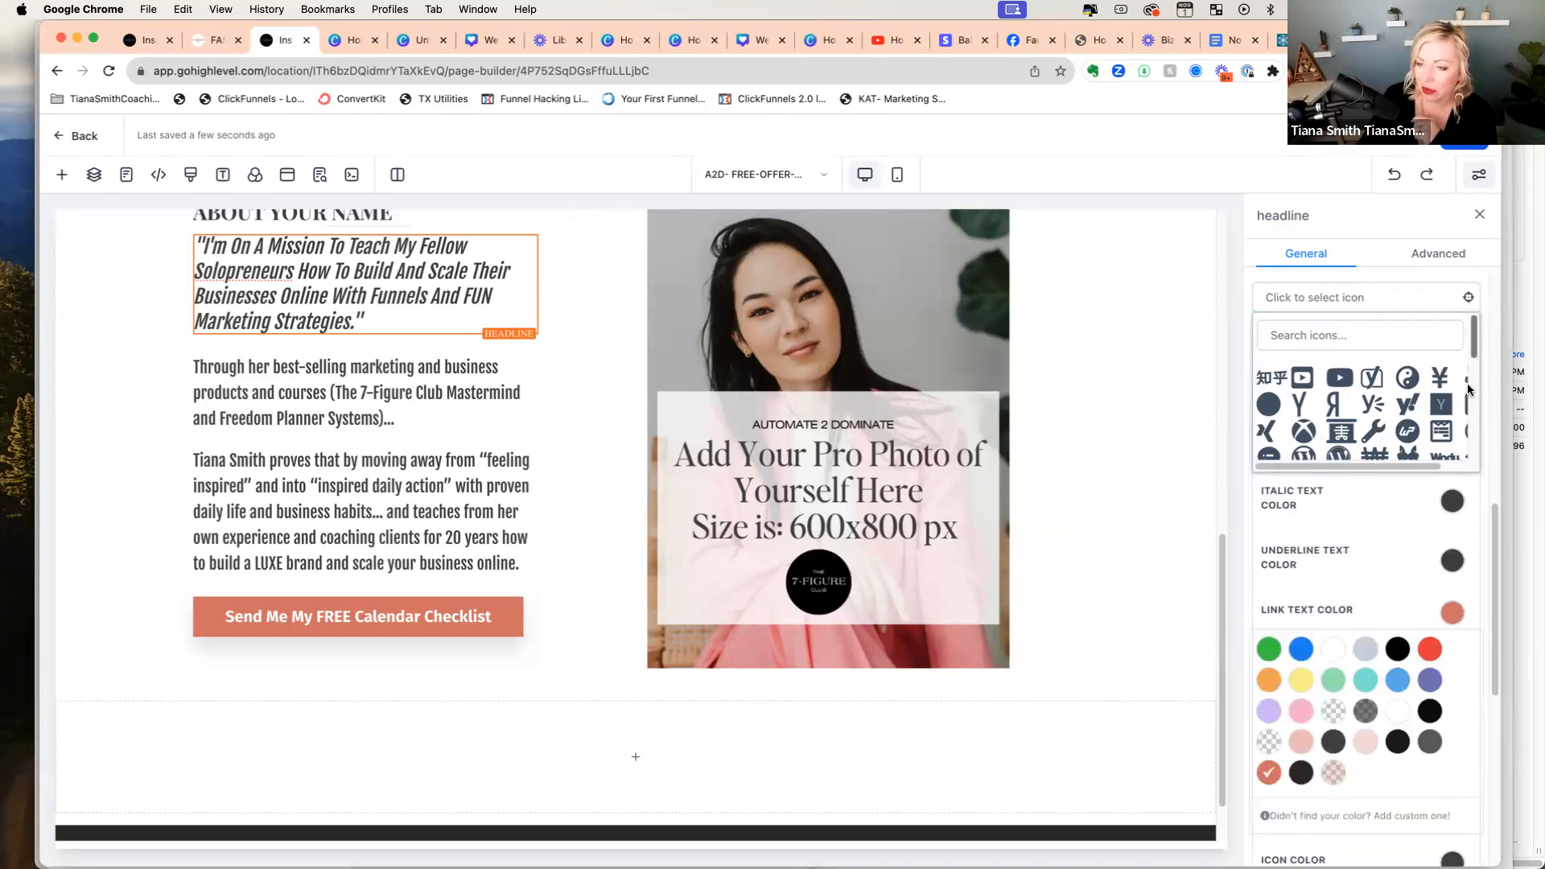
pyautogui.click(1454, 563)
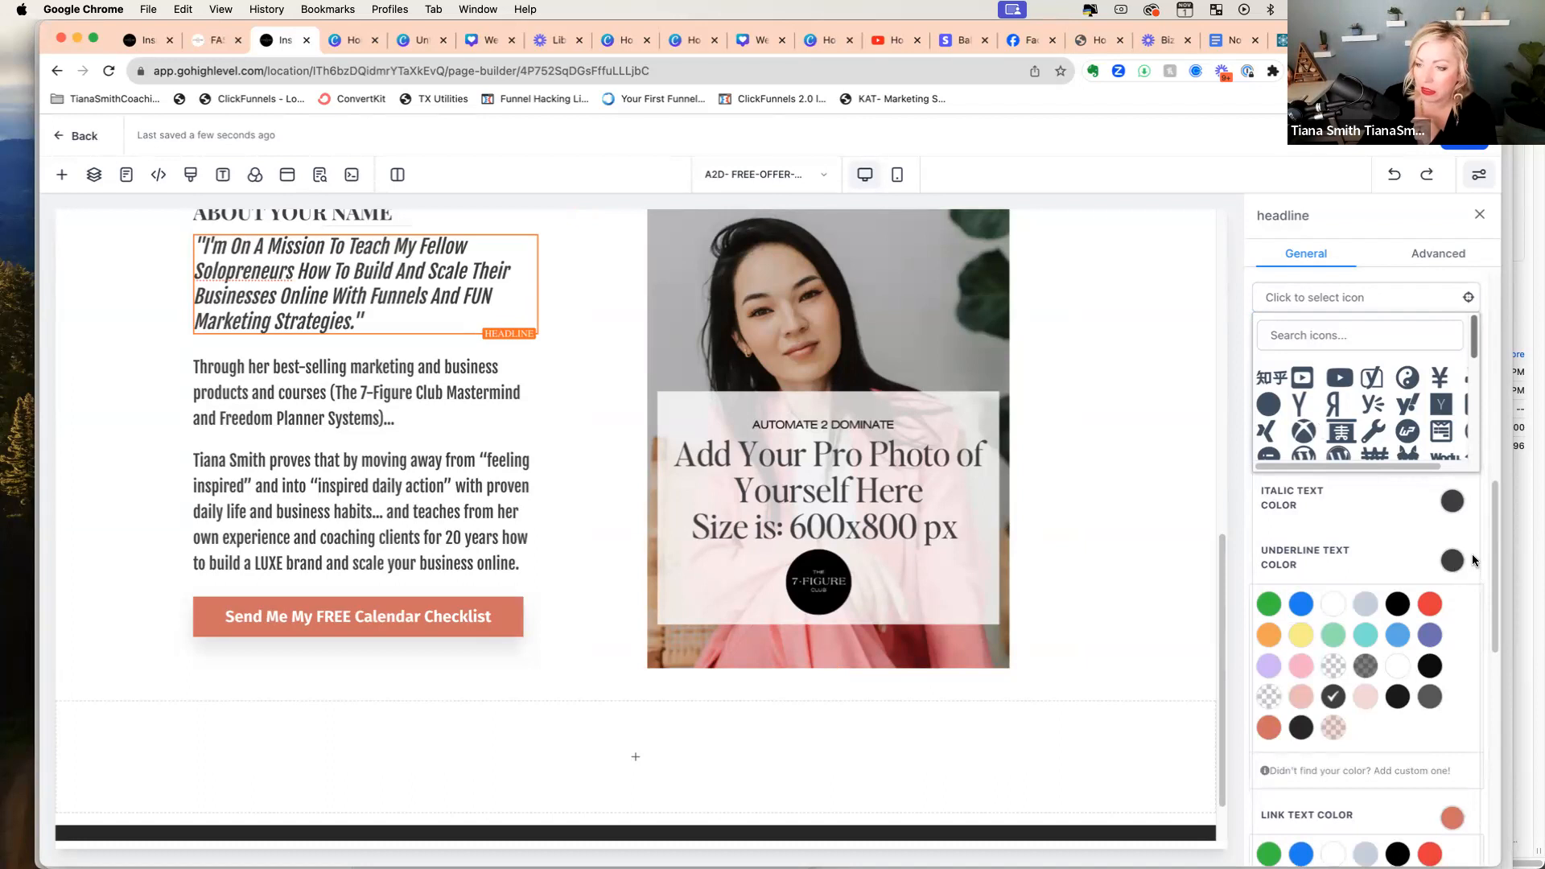
pyautogui.moveTo(1477, 472); pyautogui.dragTo(1493, 366)
pyautogui.click(1472, 304)
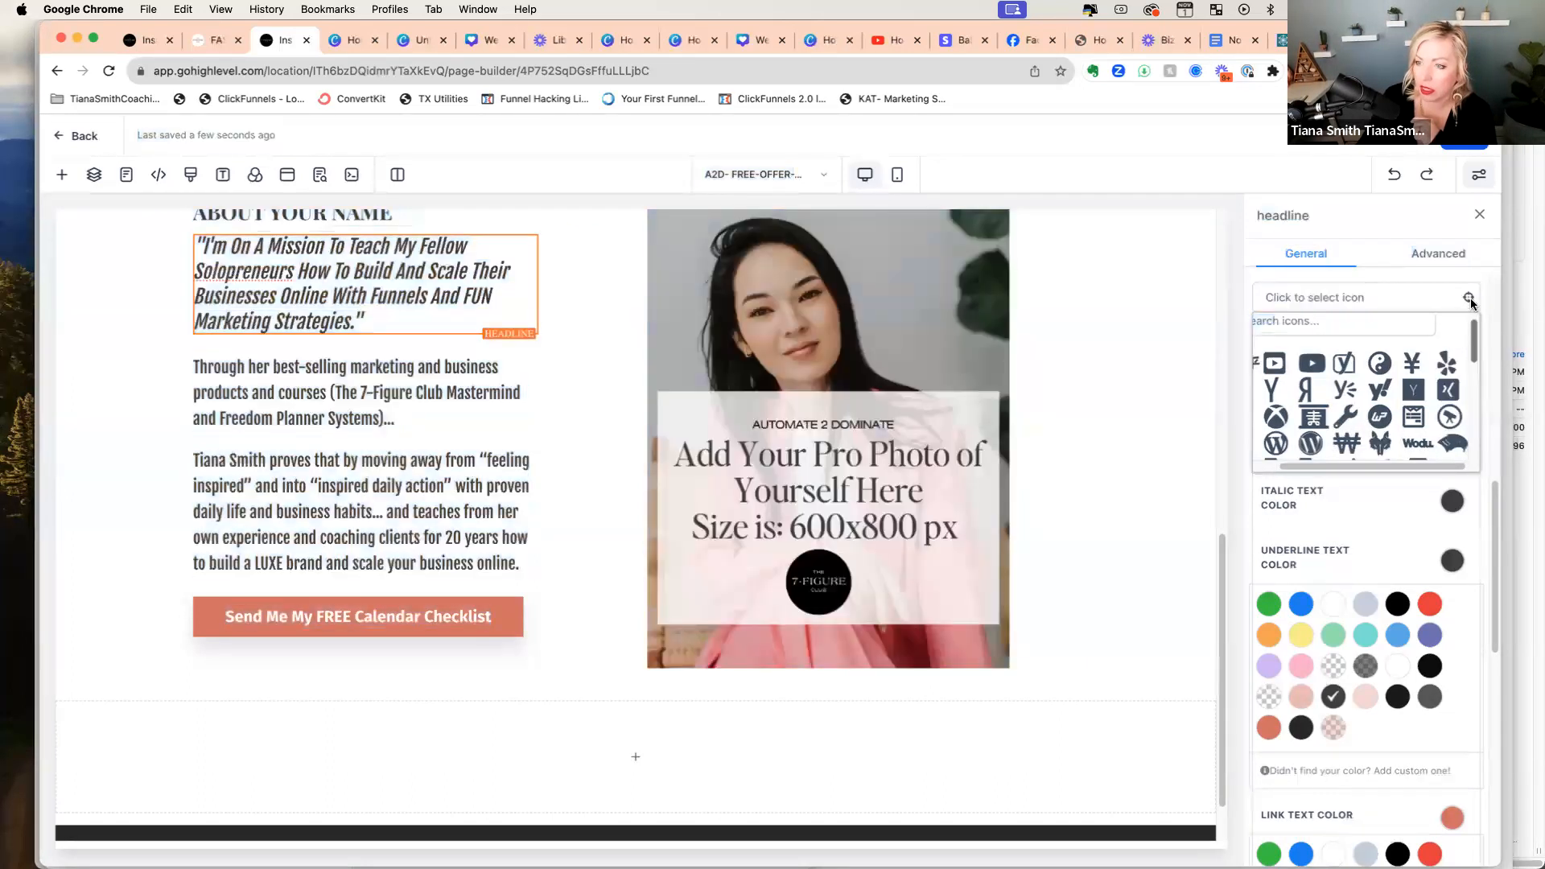
pyautogui.click(1429, 297)
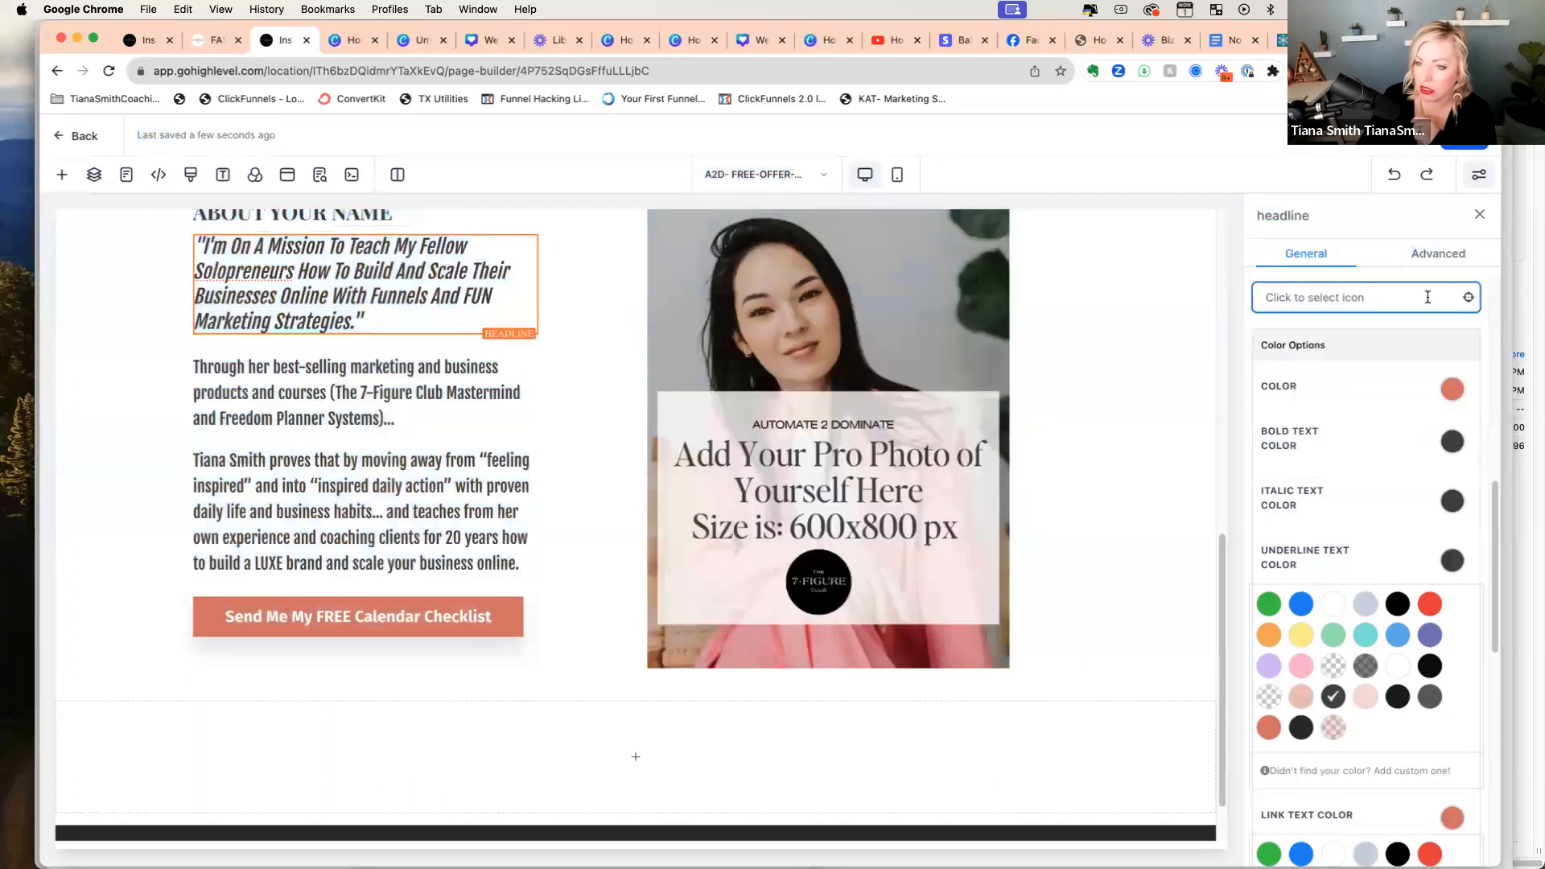
# Step: Set the mission quote headline's bold text color to the coral swatch and highlight the whole quote
pyautogui.click(1454, 442)
pyautogui.click(1270, 609)
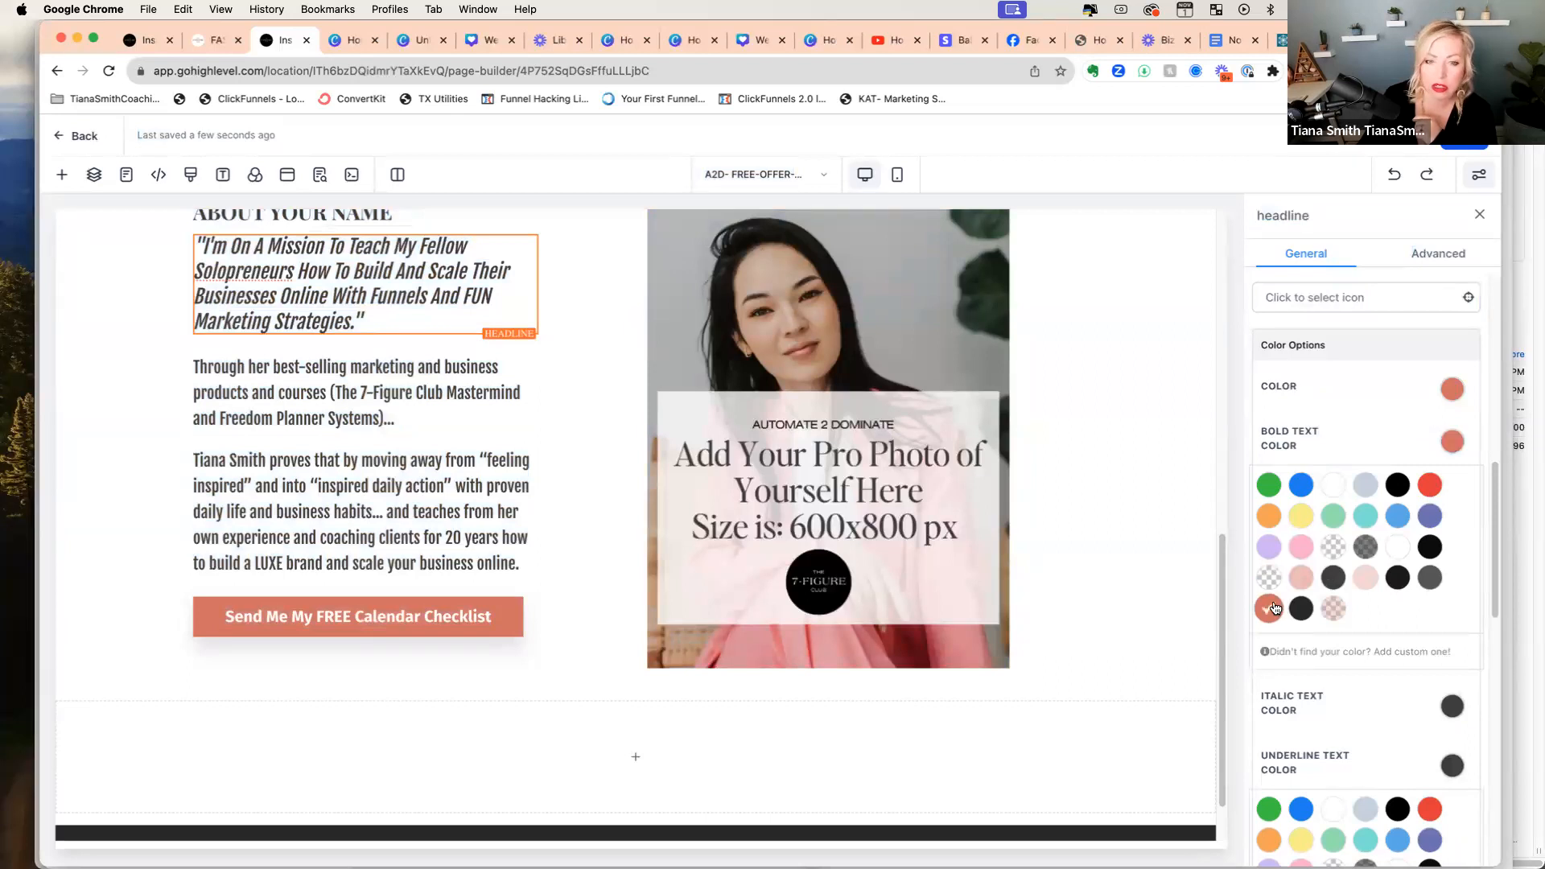
pyautogui.click(462, 369)
pyautogui.tripleClick(428, 297)
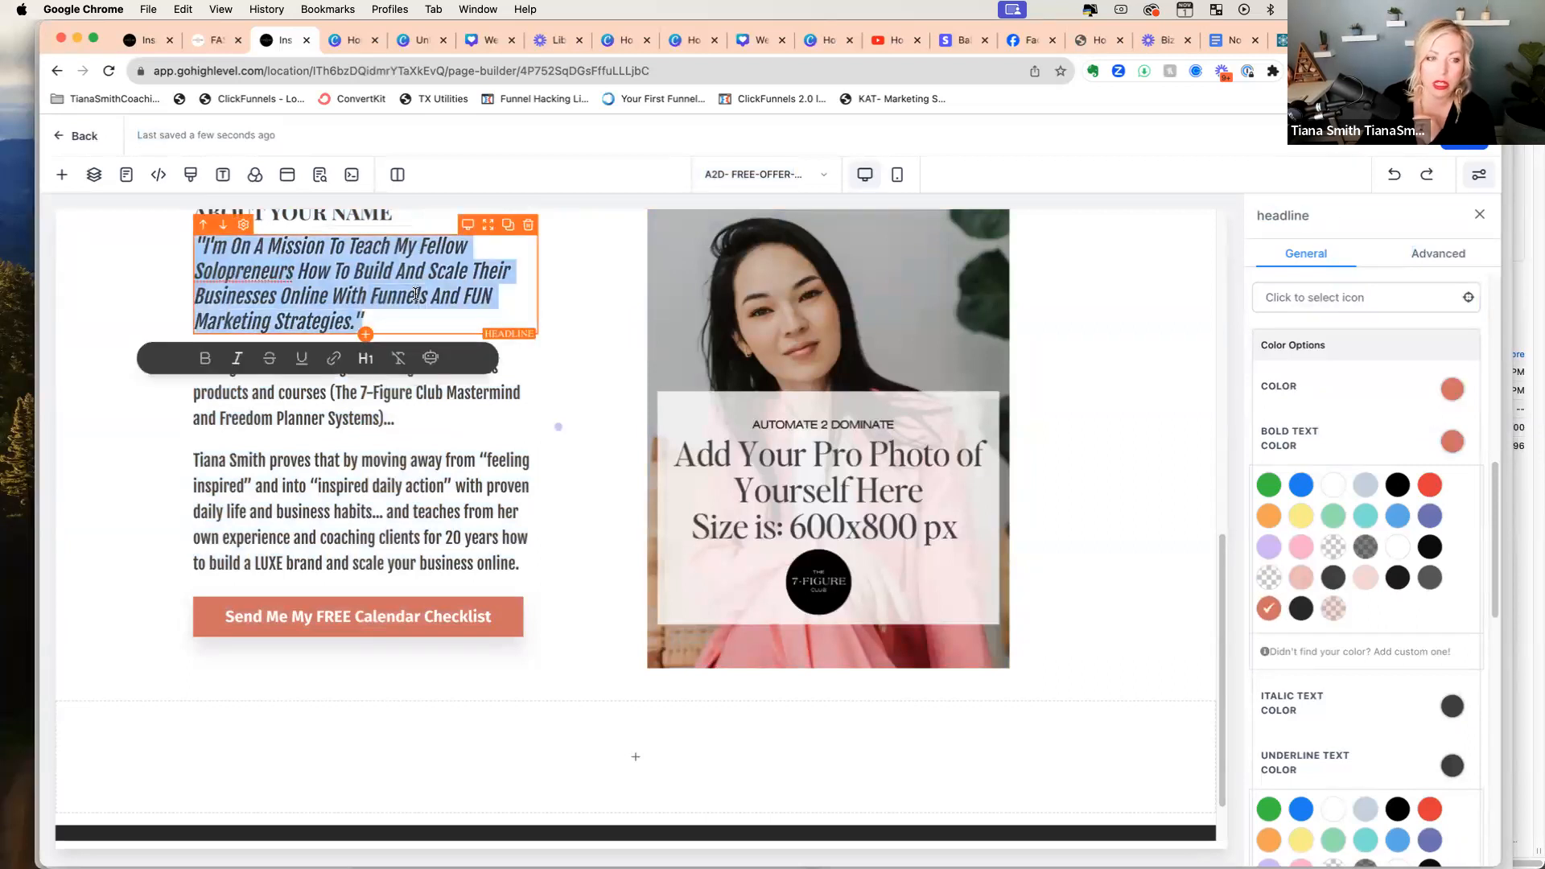
pyautogui.scroll(5, 474, 451)
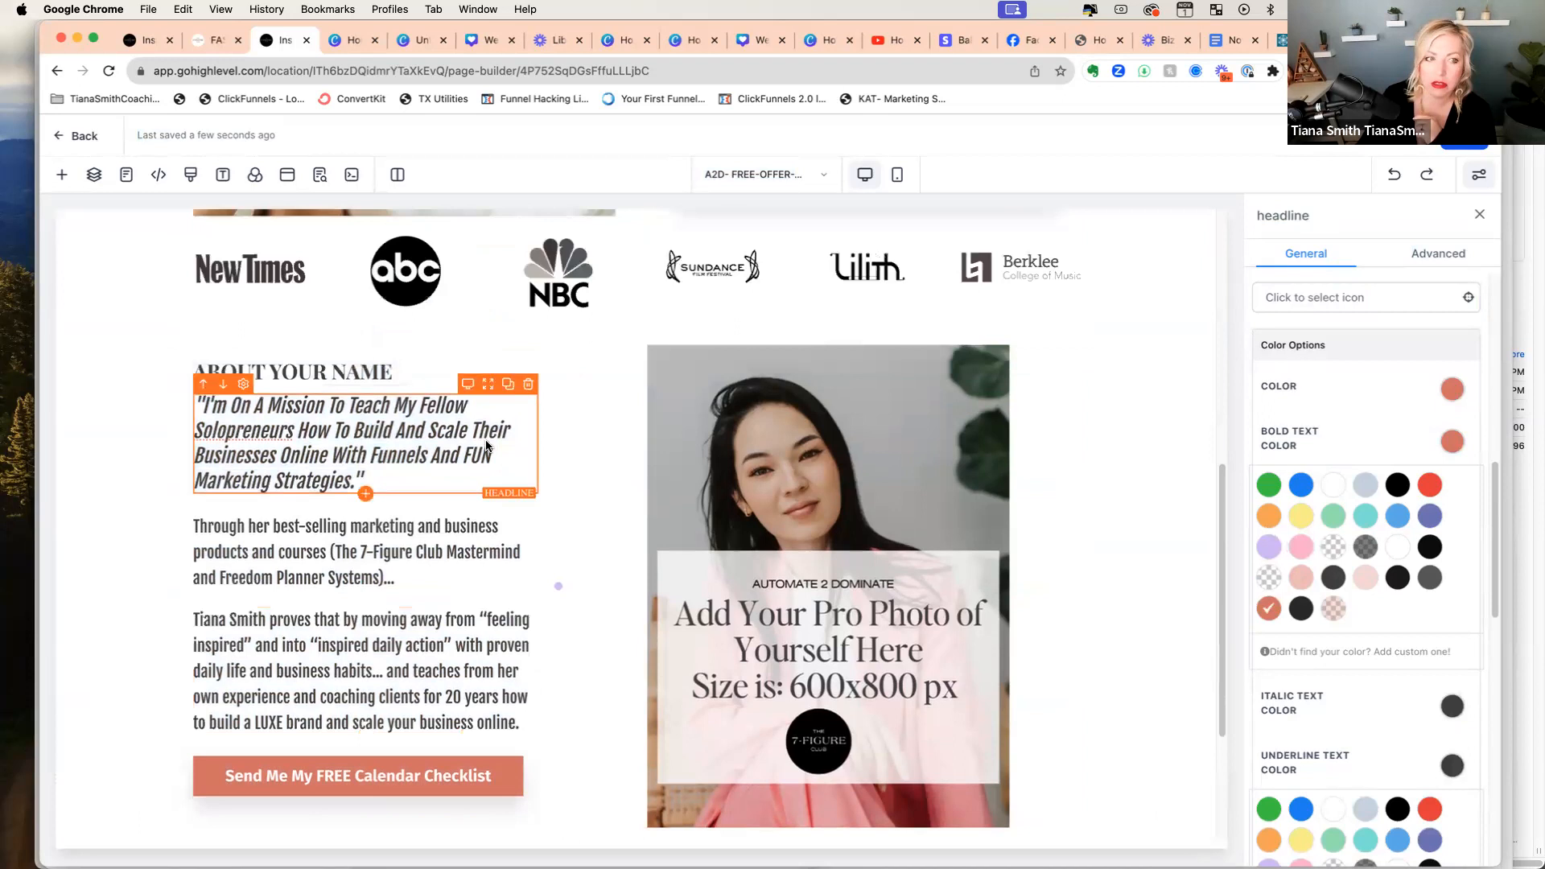
# Step: Delete all of the page's custom CSS and save the emptied code
pyautogui.click(191, 175)
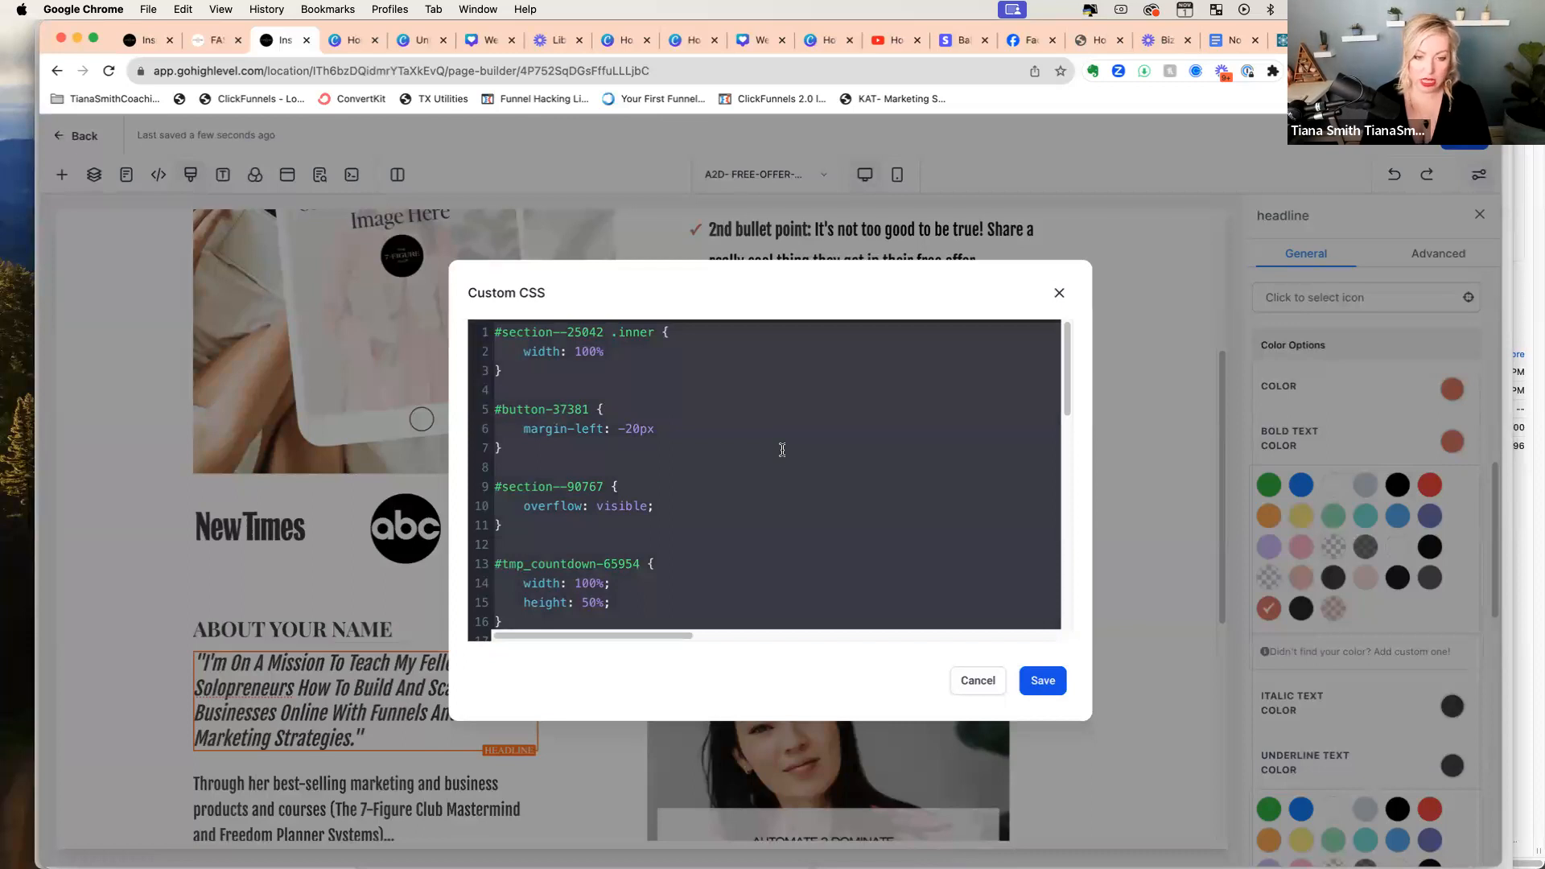
pyautogui.click(782, 450)
pyautogui.press('super+a')
pyautogui.press('BackSpace')
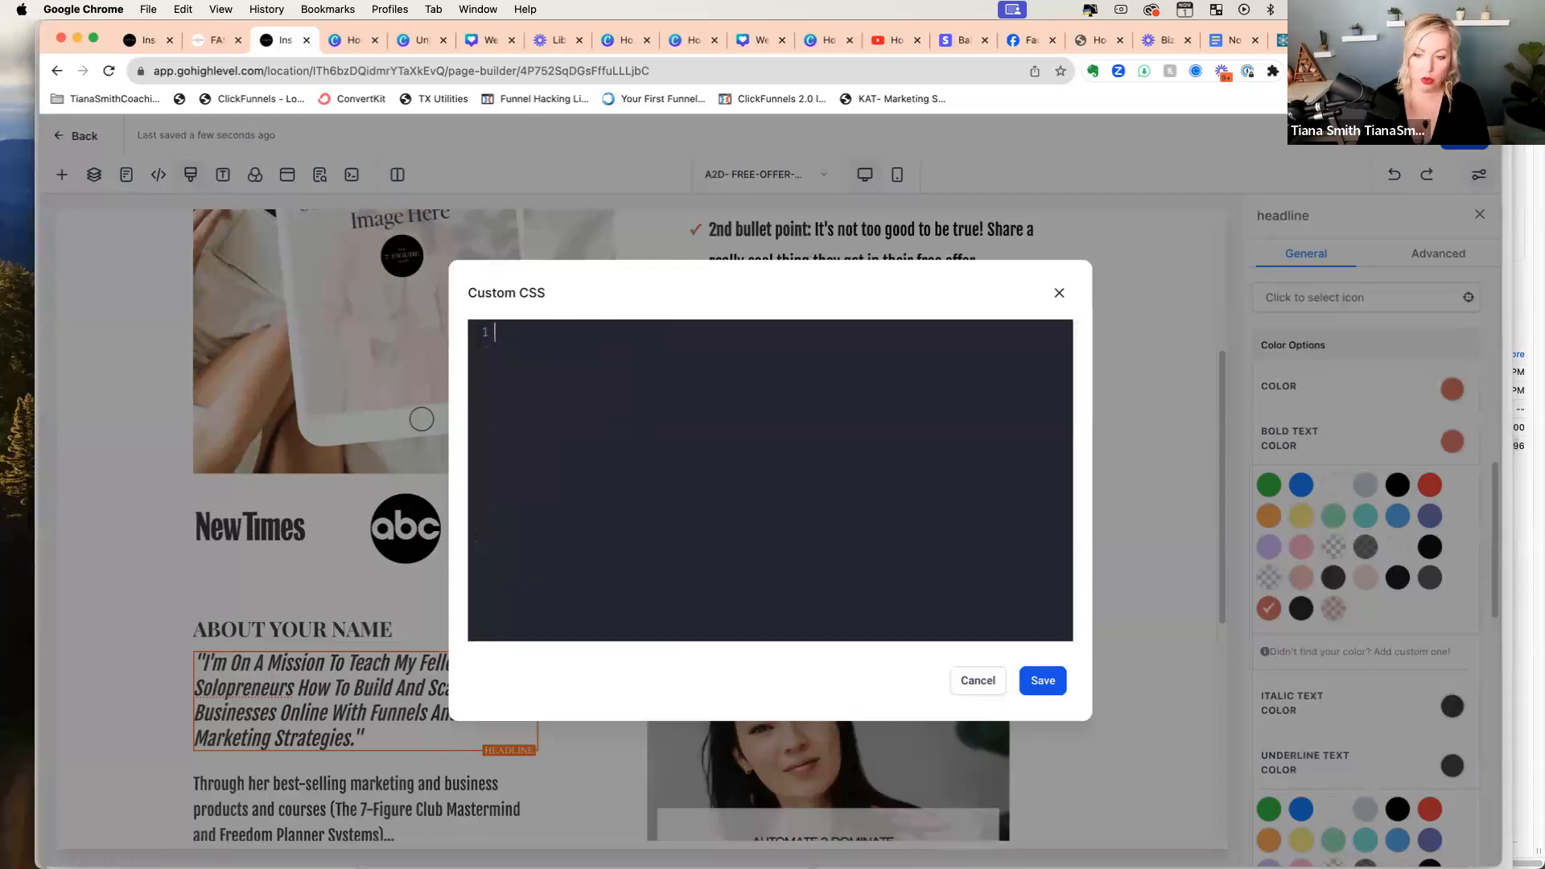
pyautogui.click(1042, 681)
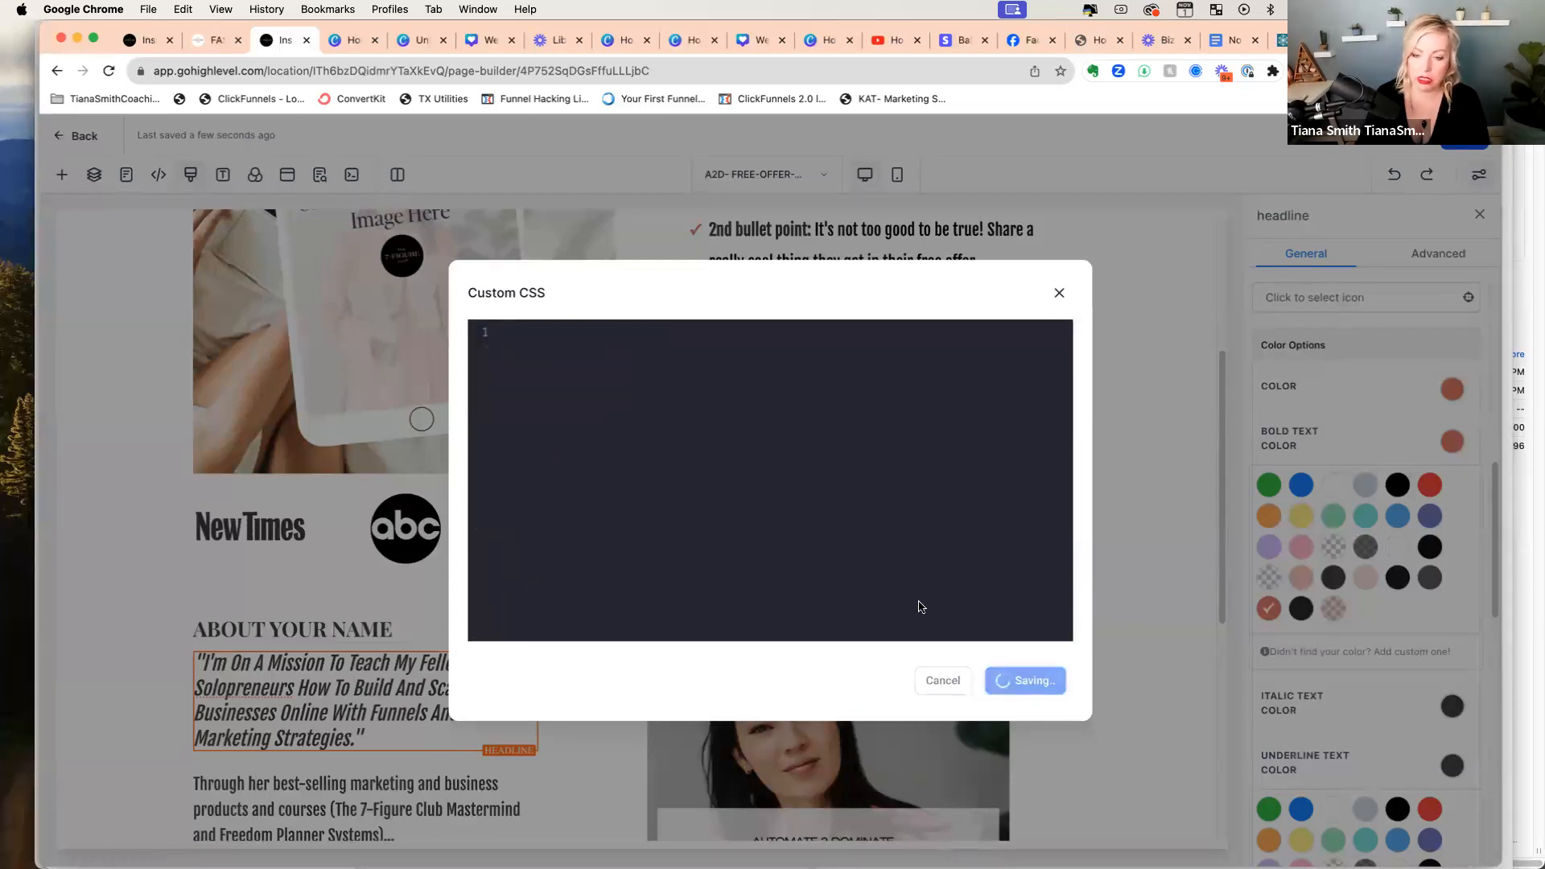
pyautogui.click(1133, 717)
# Step: Highlight the mission quote again, recheck its main text color swatch, and compare it with the coral headings in the opt-in section
pyautogui.scroll(-4, 1137, 713)
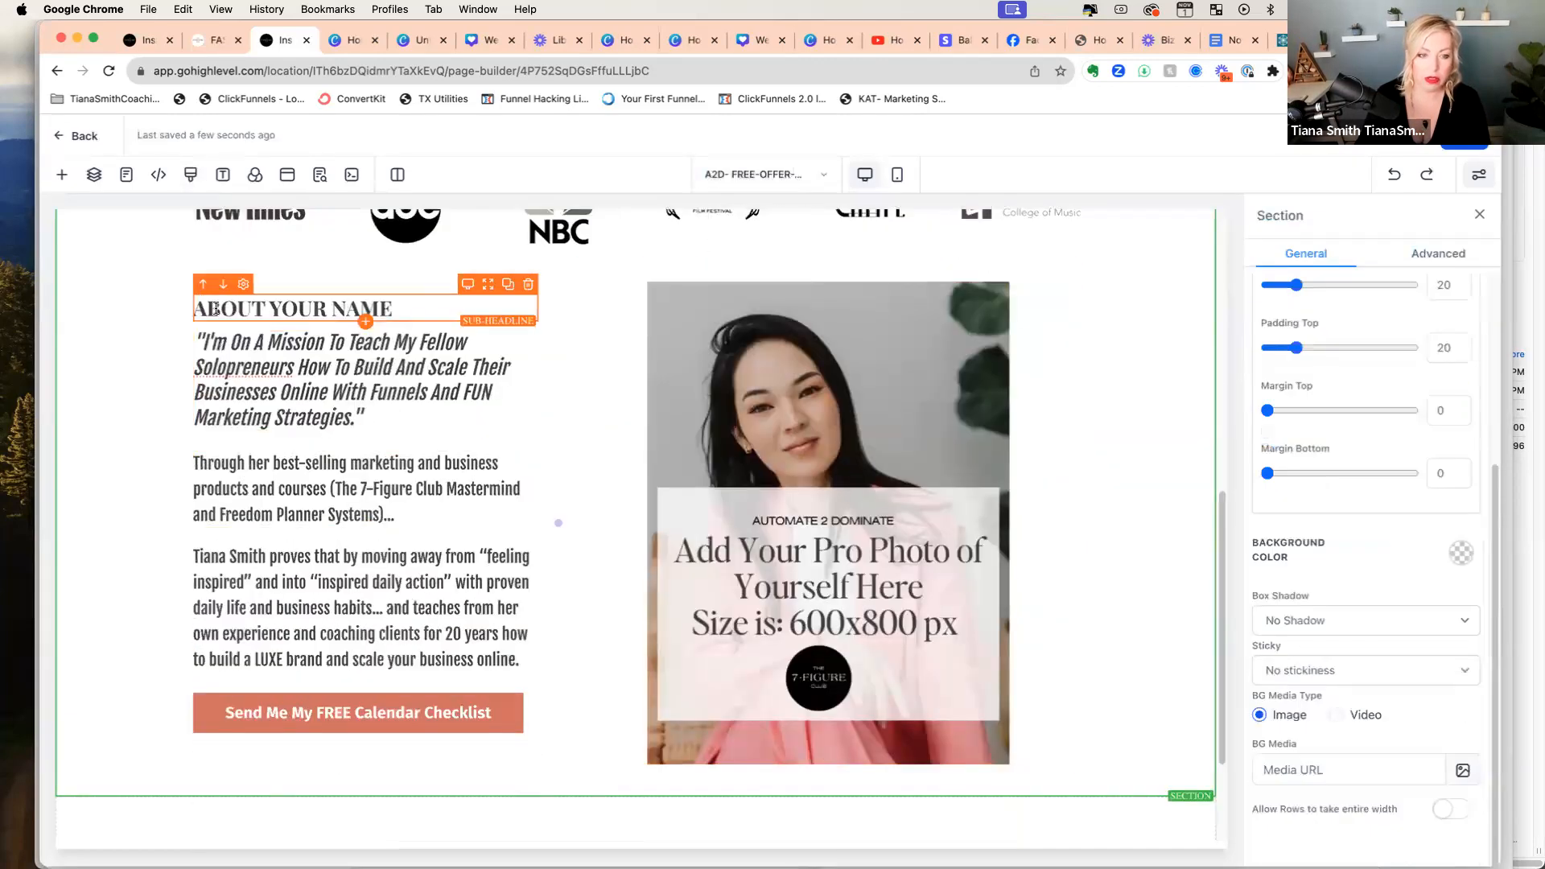
pyautogui.tripleClick(319, 362)
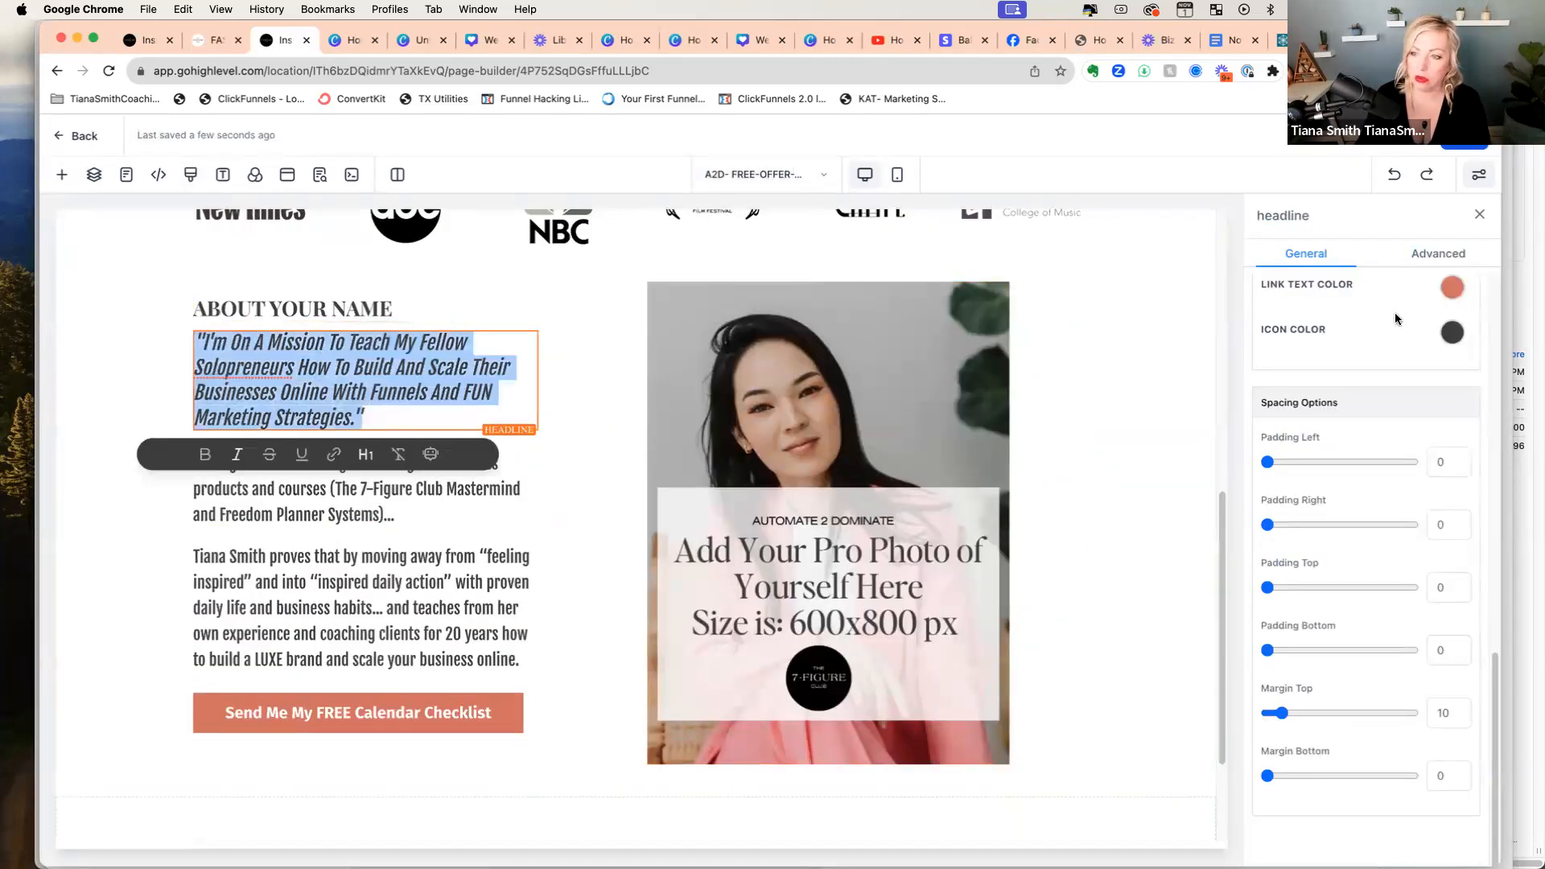
pyautogui.scroll(4, 1396, 319)
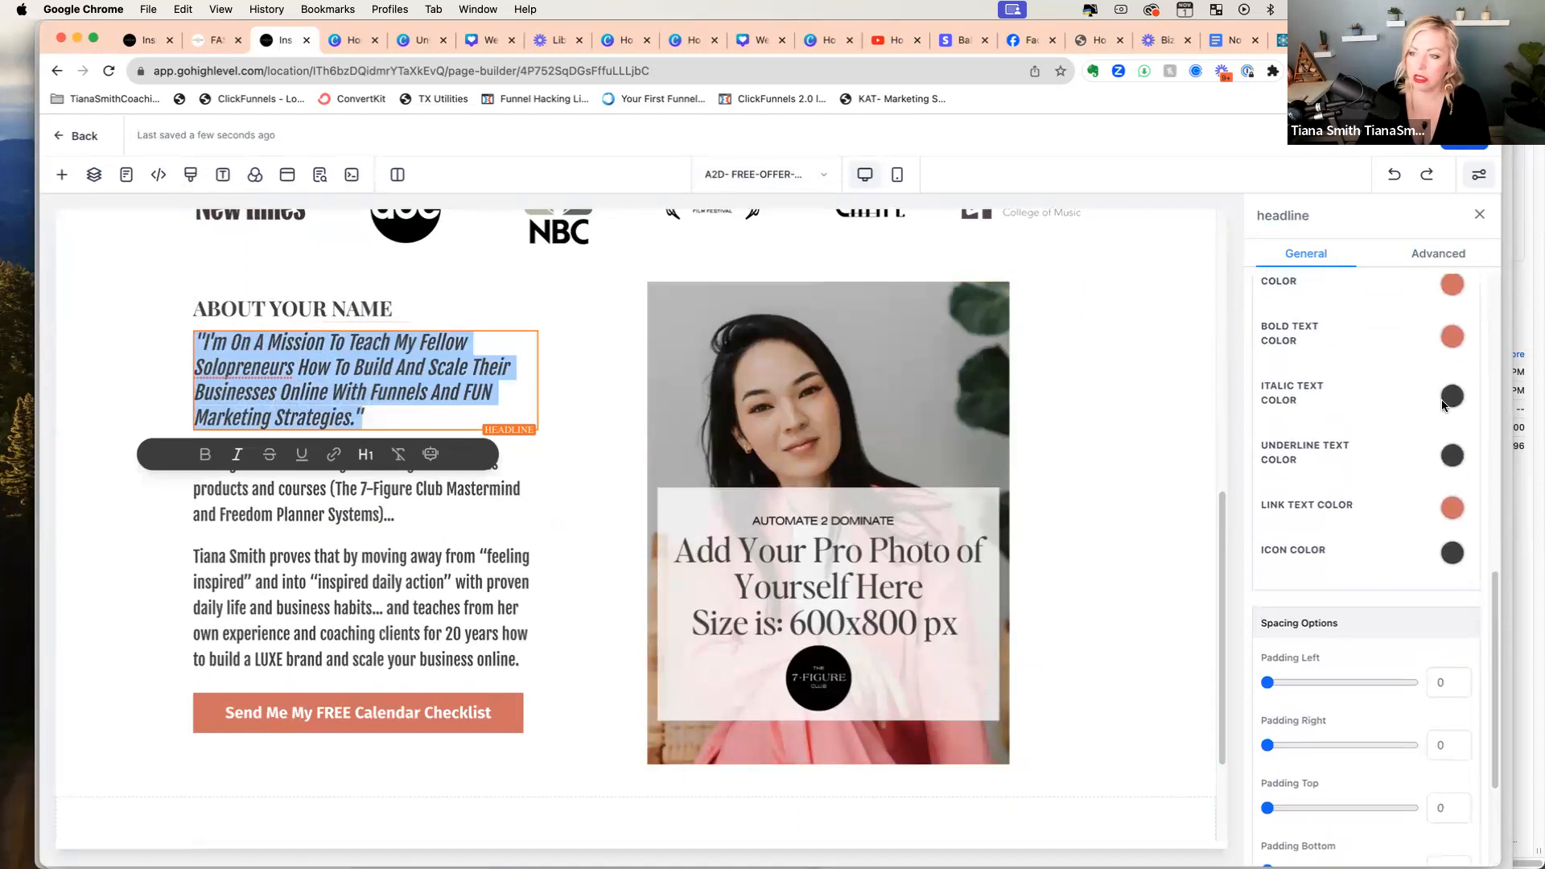
pyautogui.scroll(1, 1441, 330)
pyautogui.click(1450, 314)
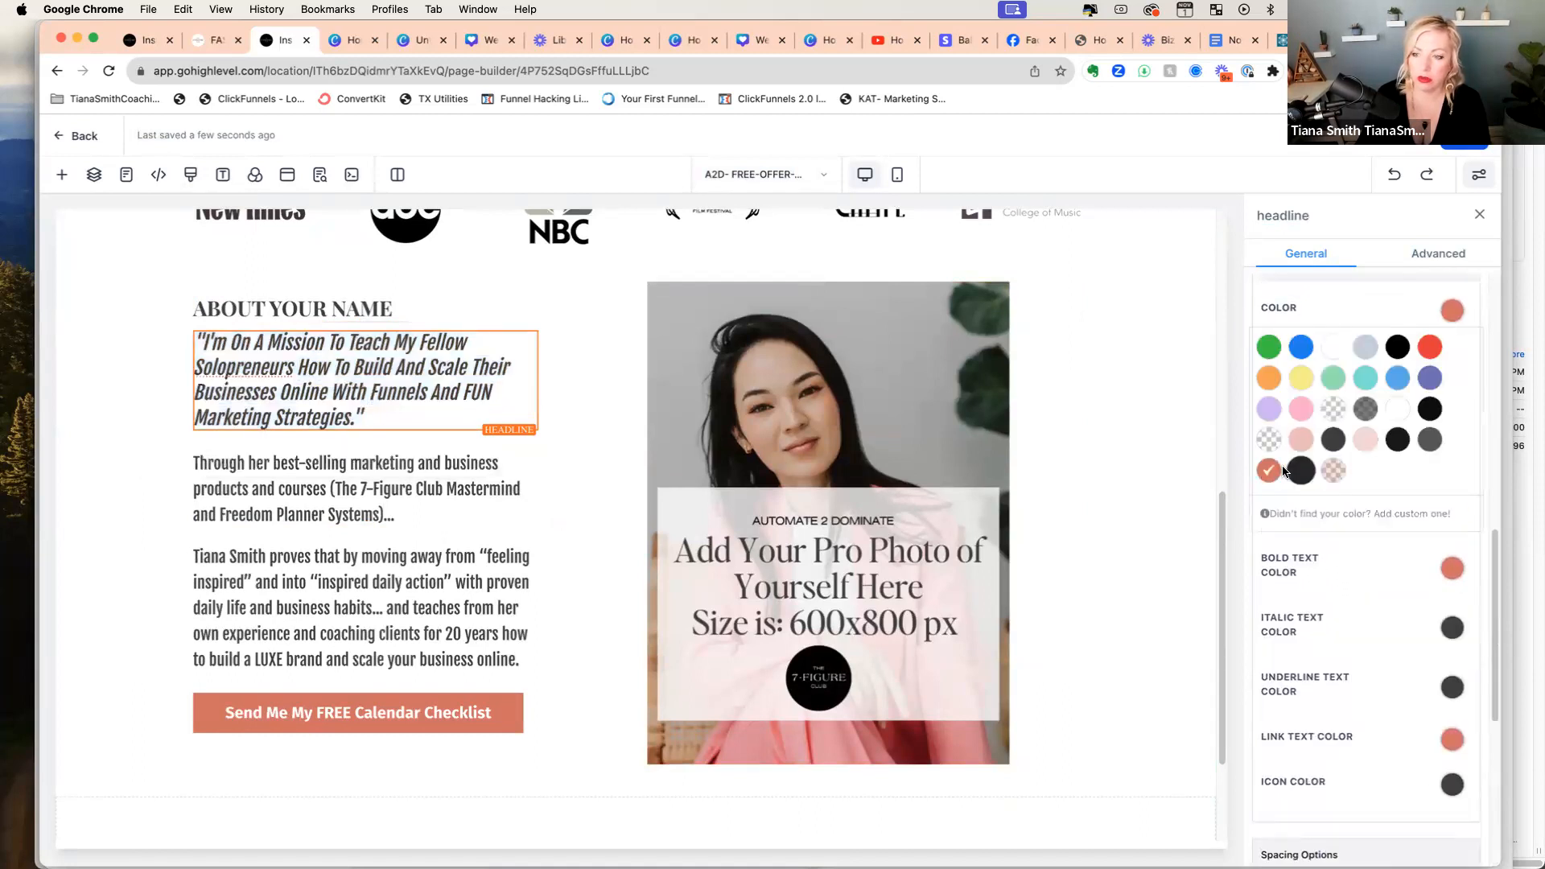
pyautogui.scroll(6, 855, 564)
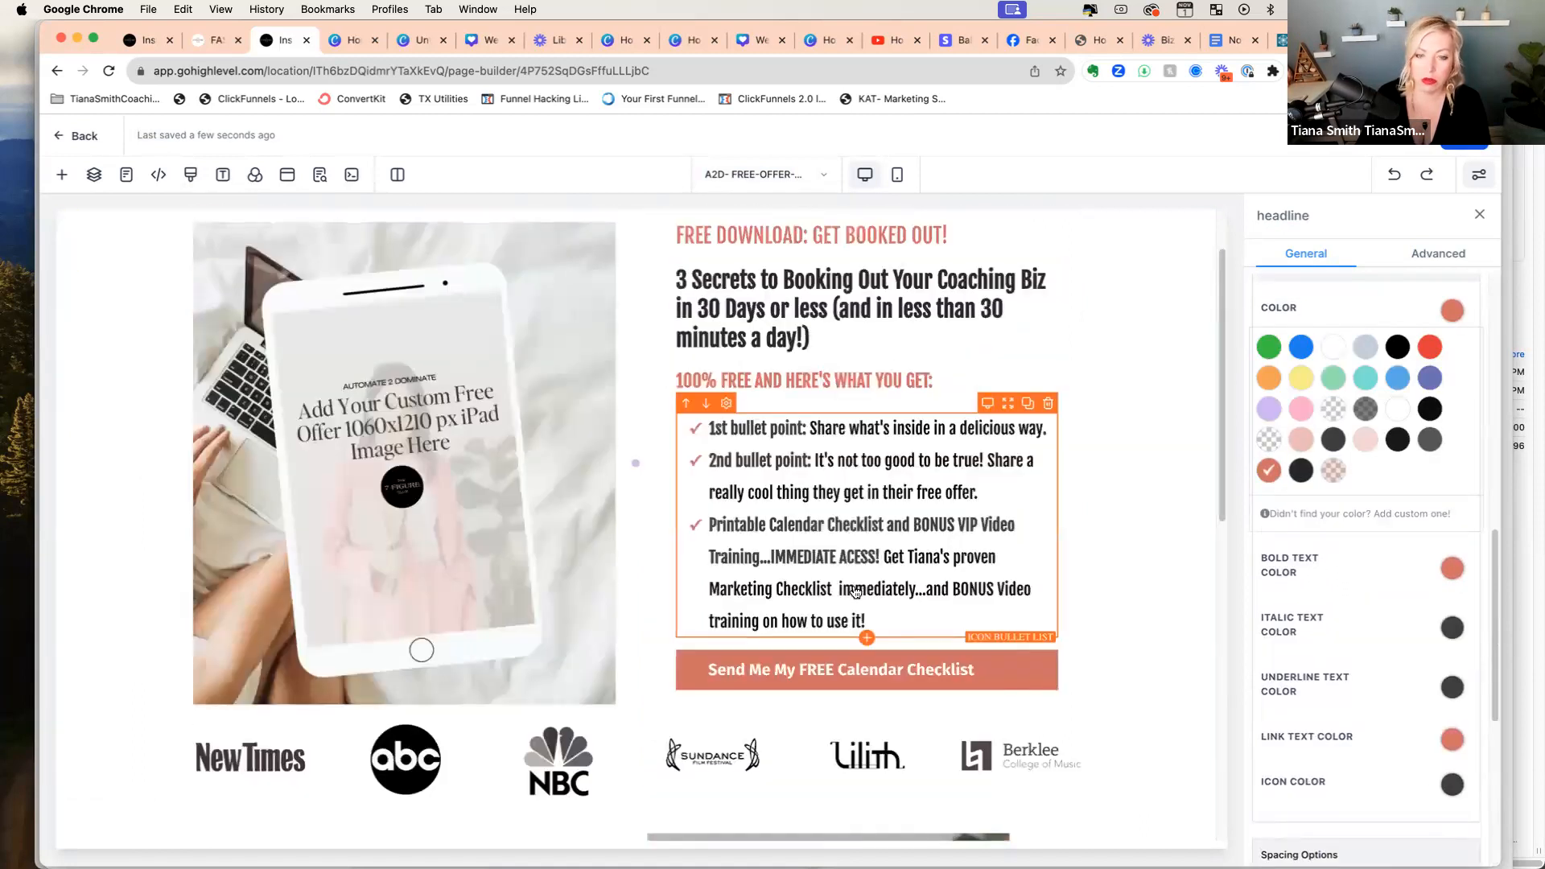
pyautogui.scroll(-6, 855, 593)
# Step: Check the best-selling programs paragraph's color settings and place the text cursor at the end of the ABOUT YOUR NAME sub-headline
pyautogui.click(430, 473)
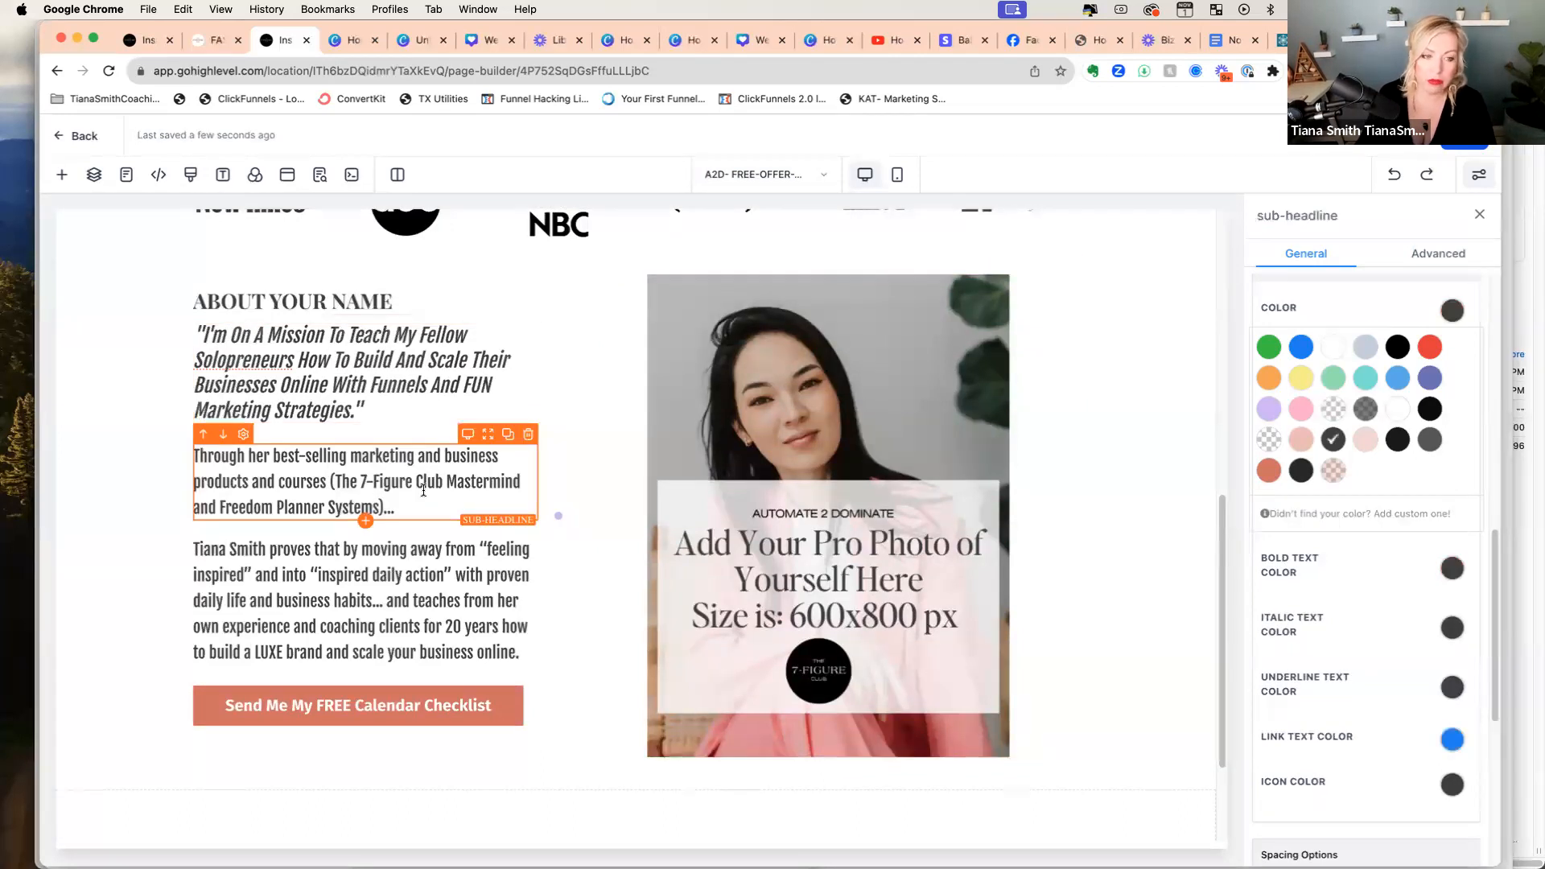
pyautogui.tripleClick(377, 304)
pyautogui.click(1176, 354)
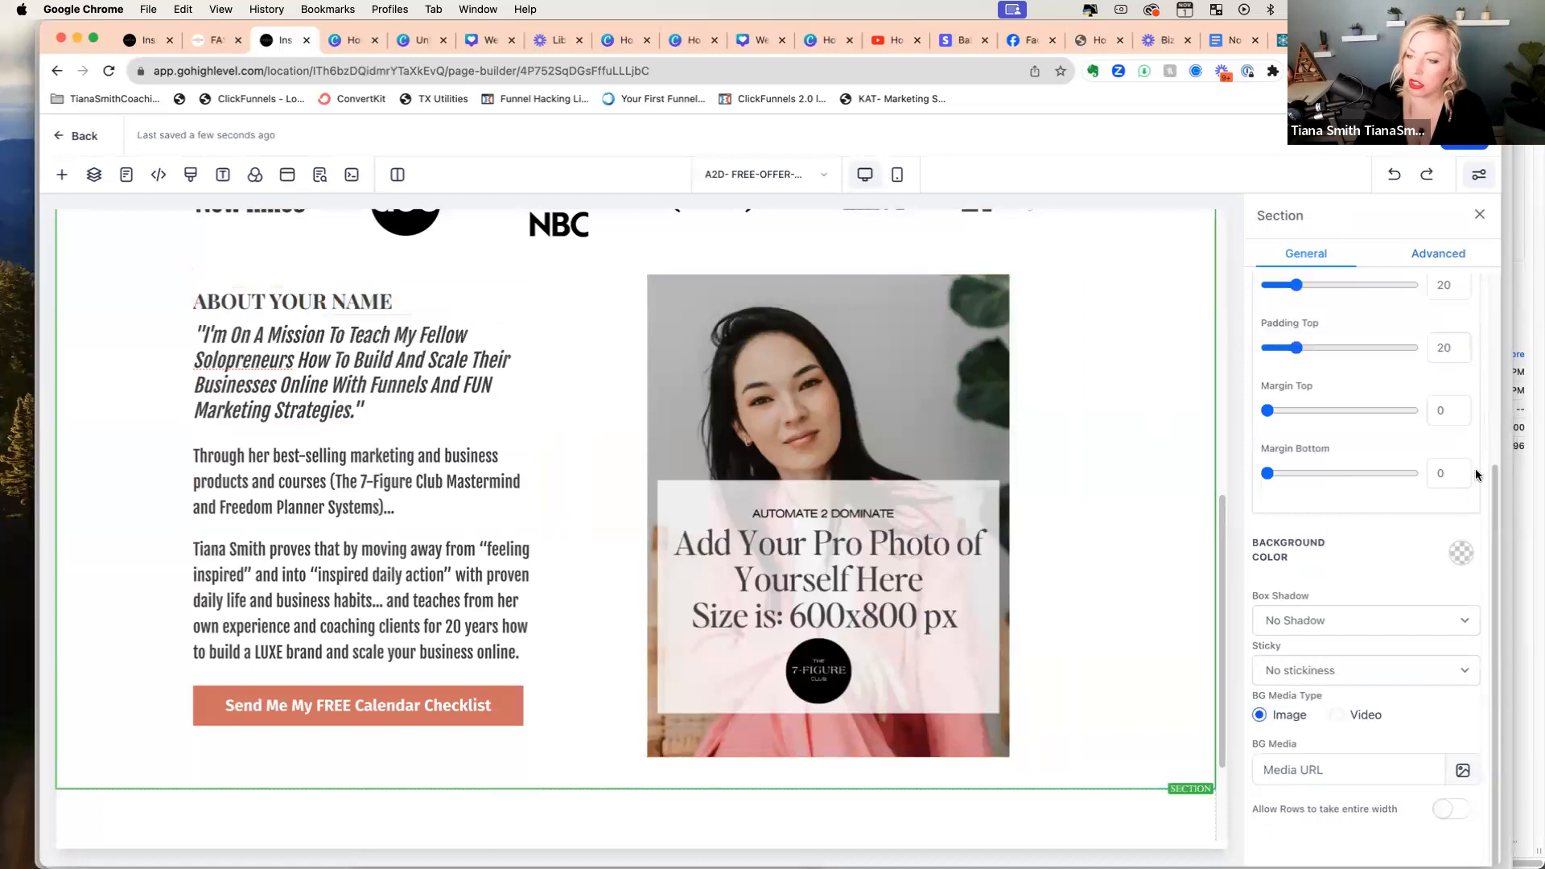
pyautogui.click(423, 299)
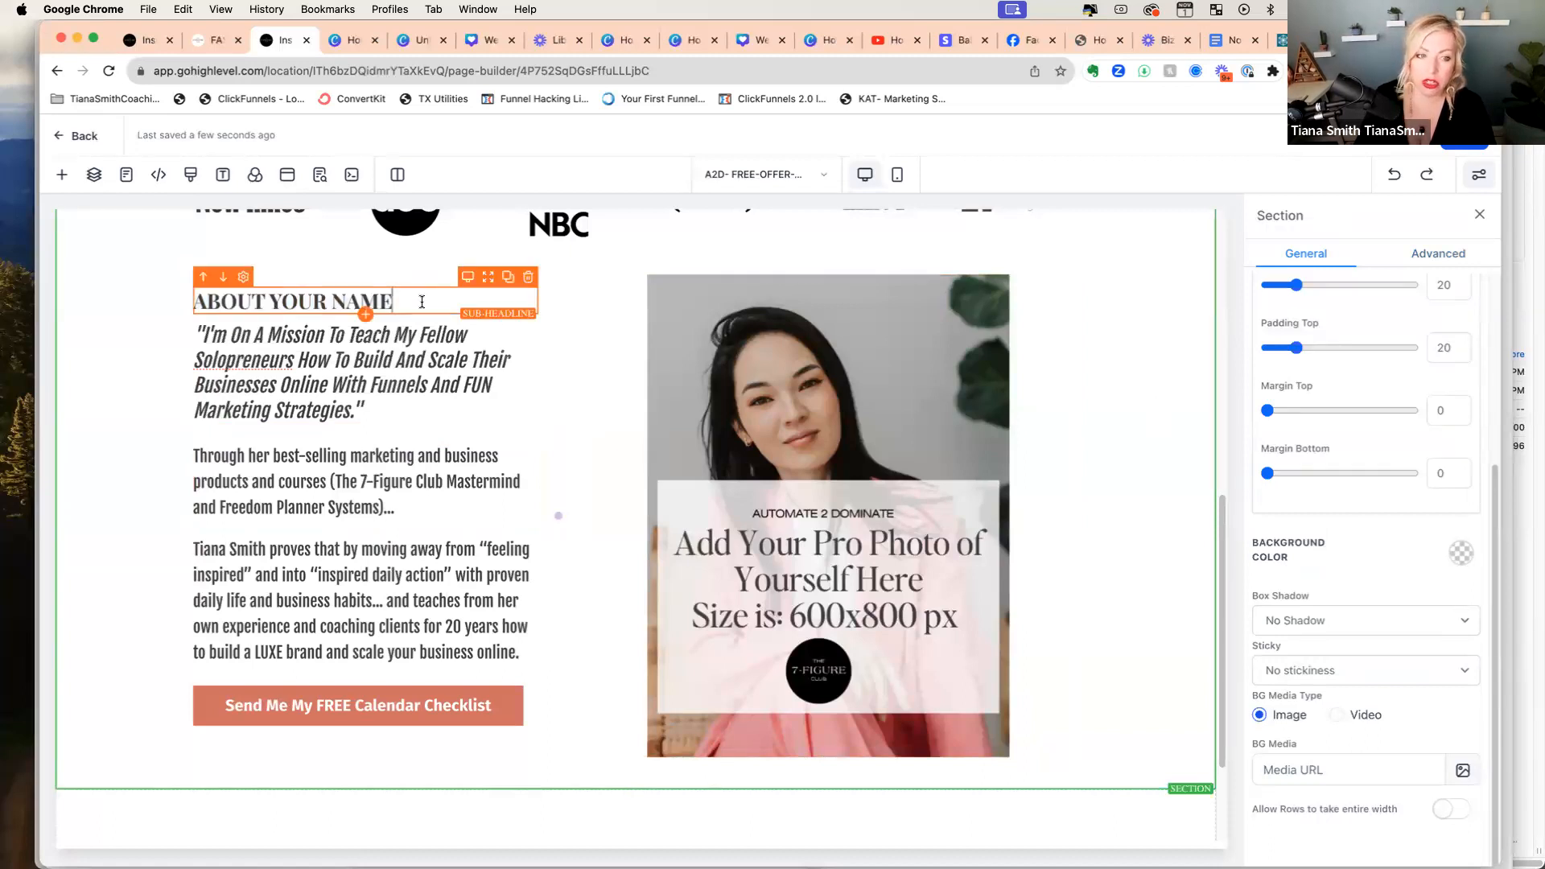
# Step: Set the ABOUT YOUR NAME sub-headline's font family to Fjalla One
pyautogui.scroll(10, 1389, 491)
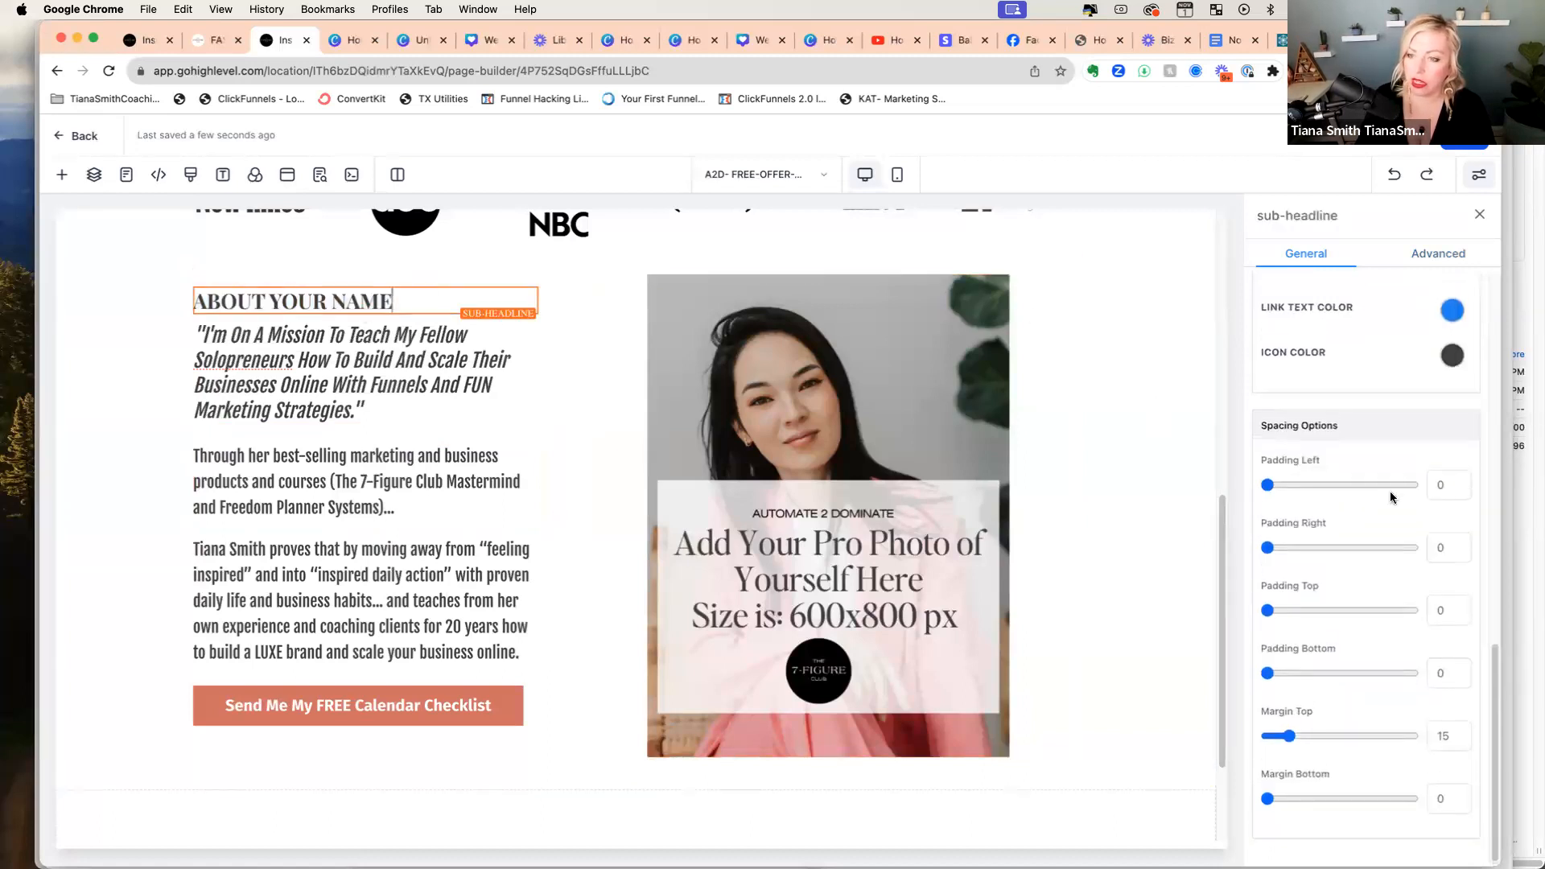
pyautogui.click(1377, 378)
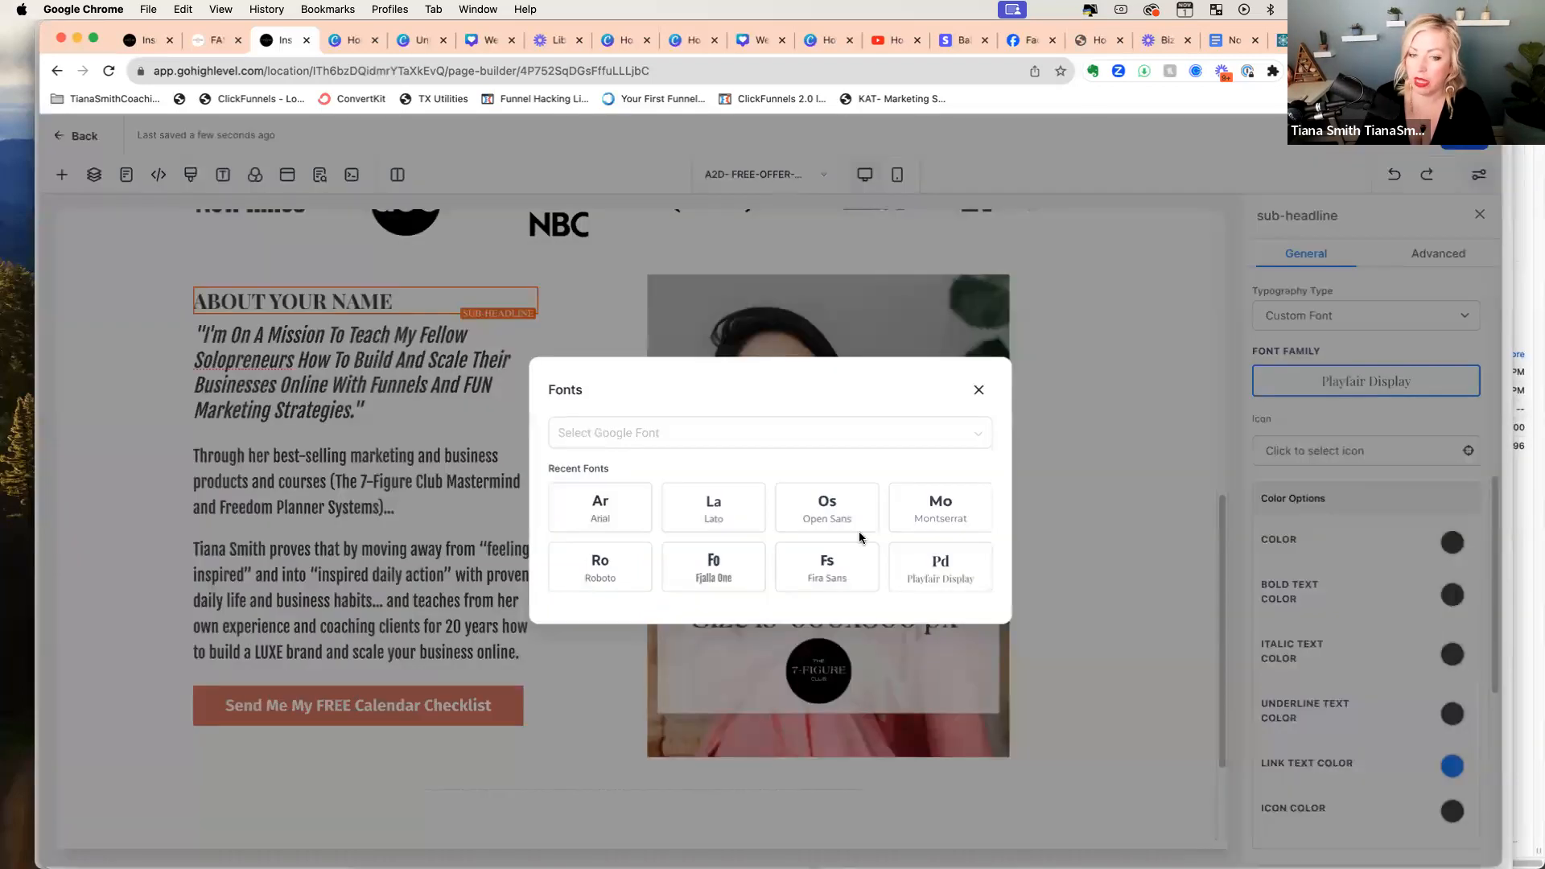
pyautogui.click(740, 570)
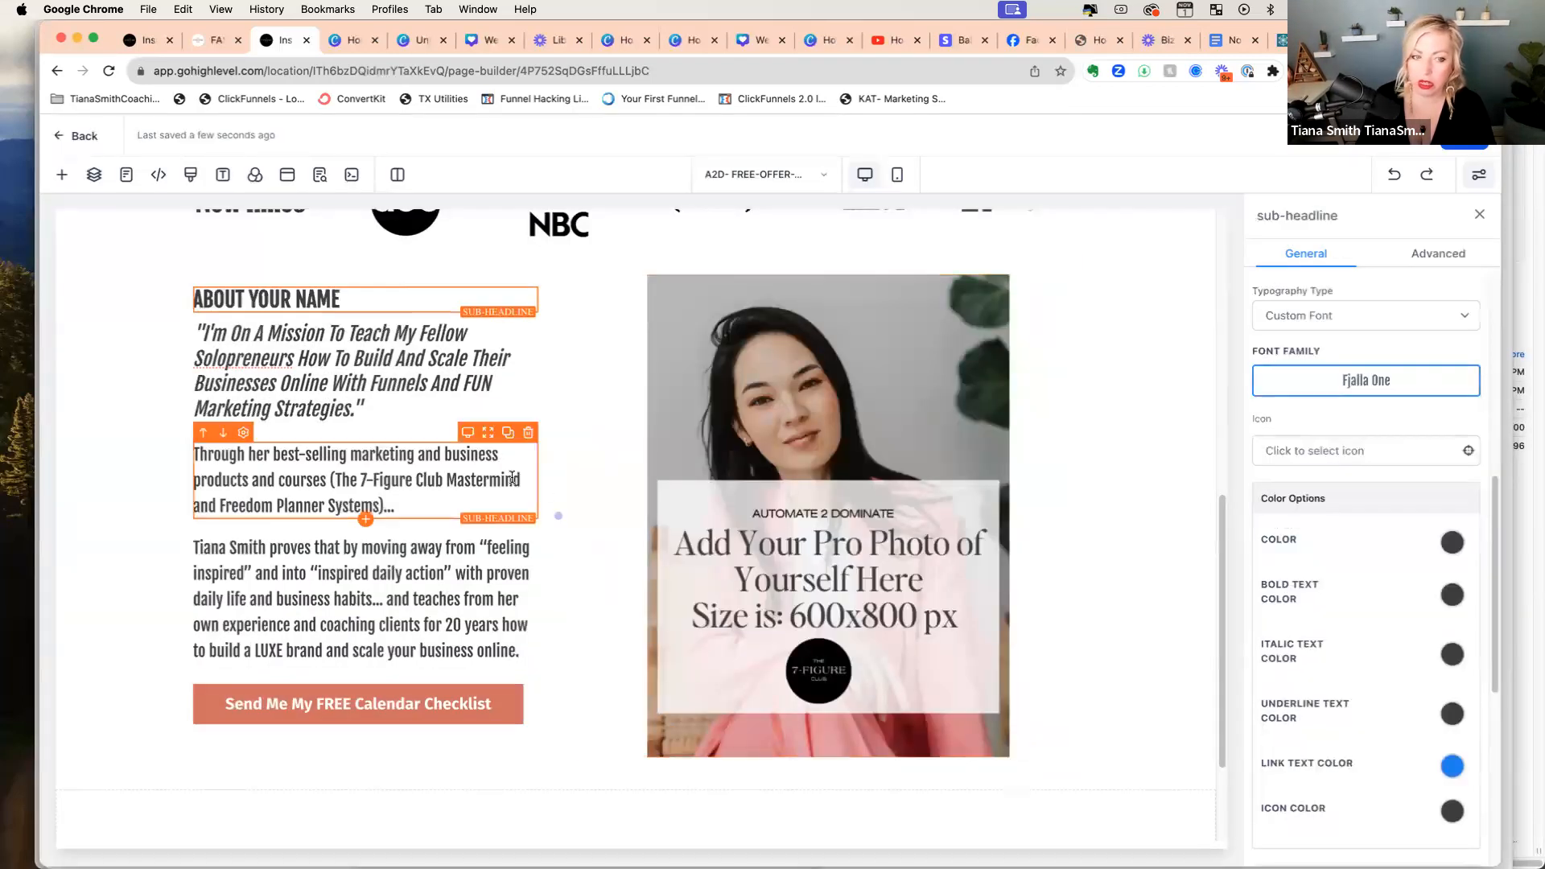
# Step: Check the font family and color settings of the three headlines in the opt-in section
pyautogui.scroll(10, 1162, 552)
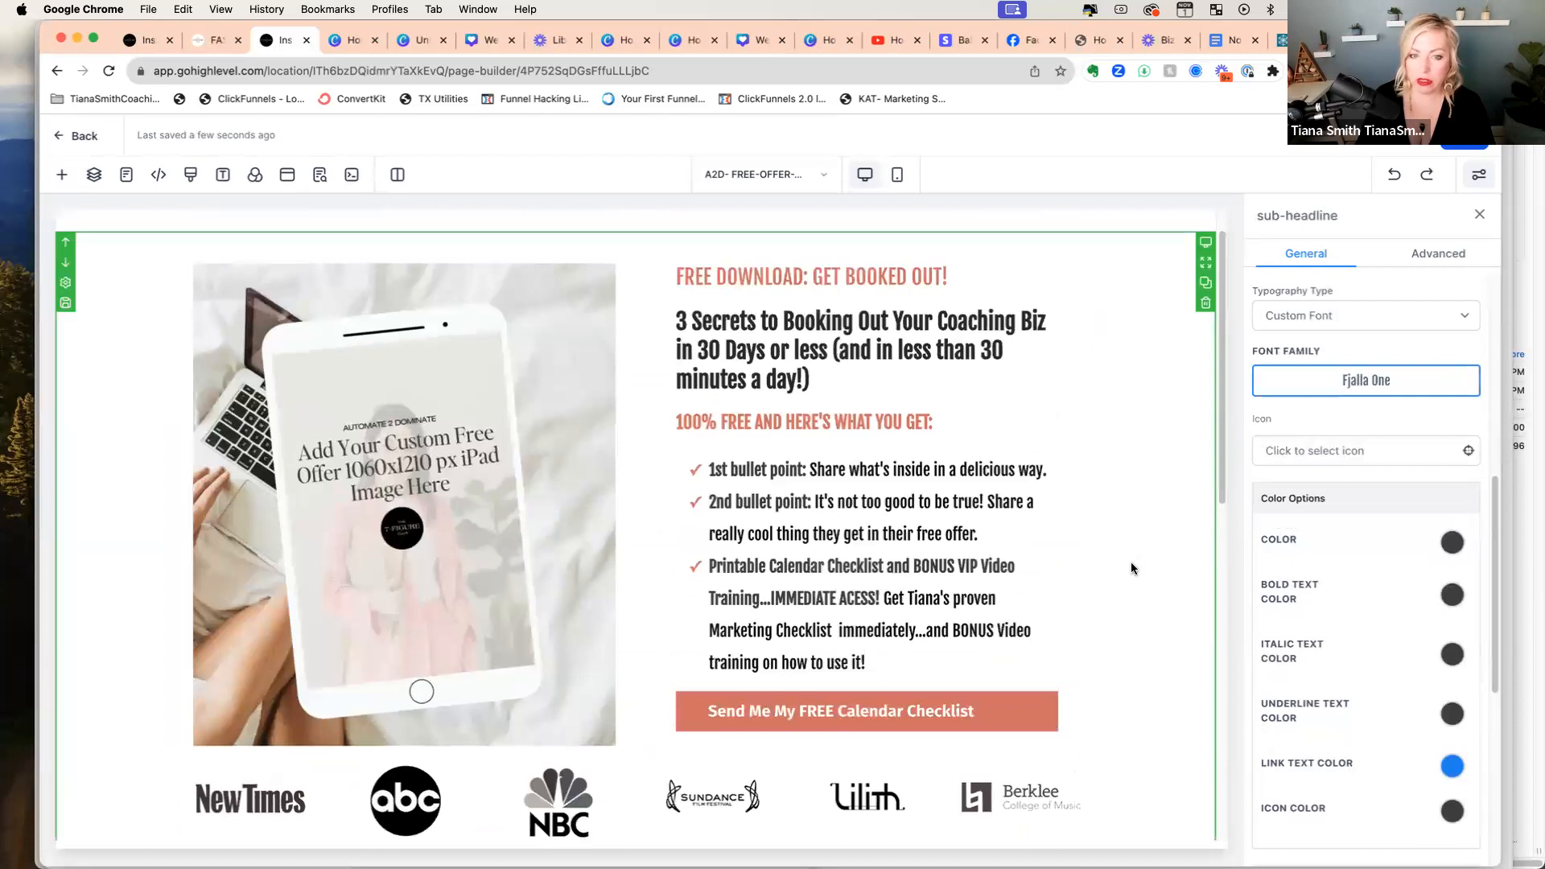
pyautogui.click(947, 274)
pyautogui.click(900, 338)
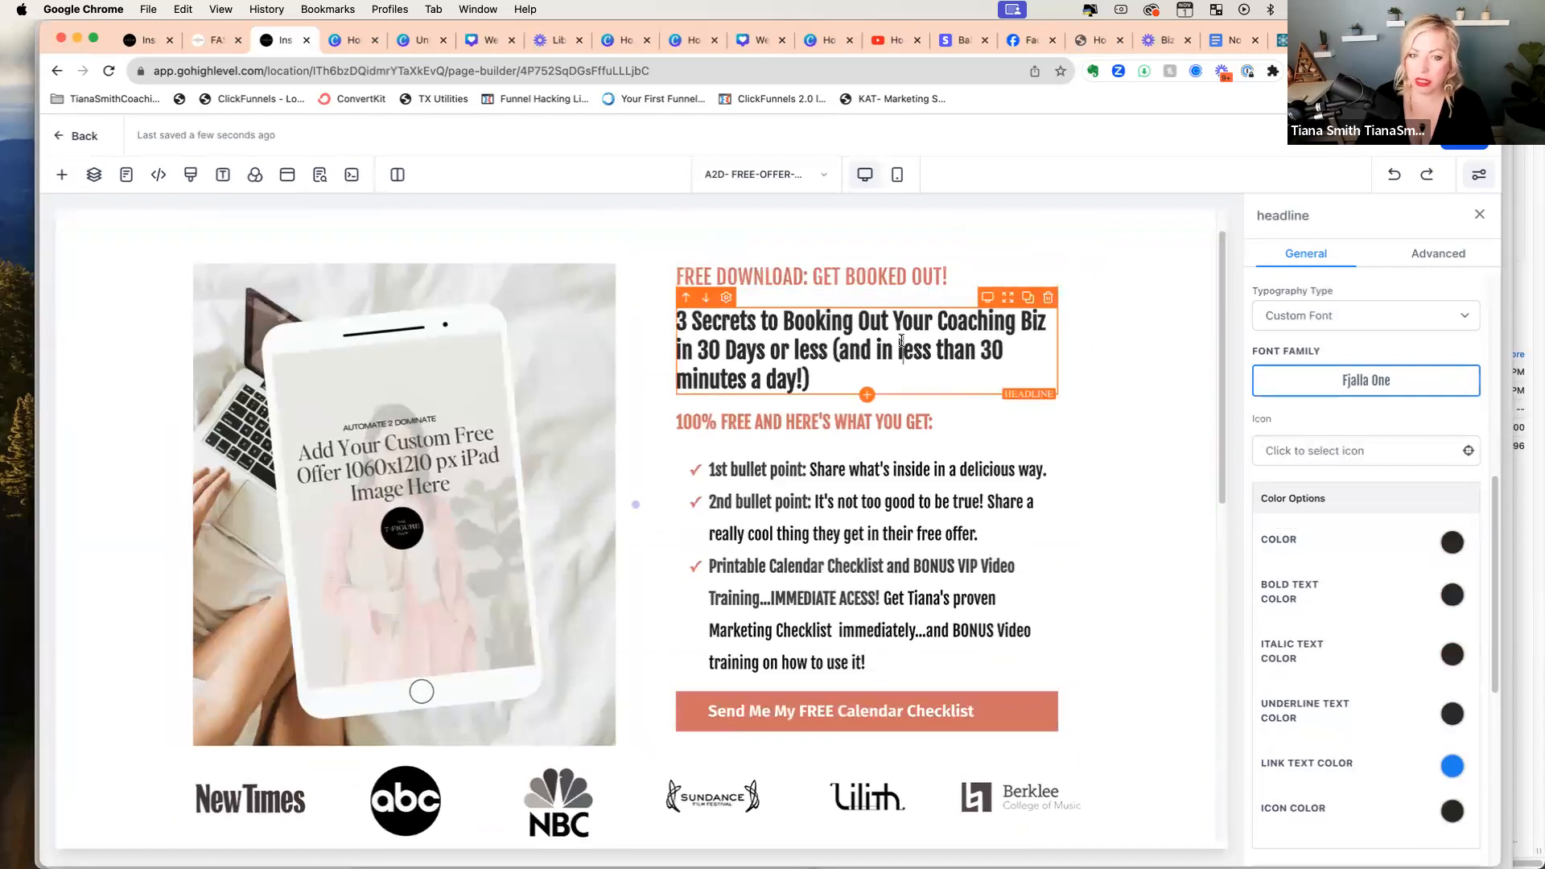
pyautogui.click(896, 426)
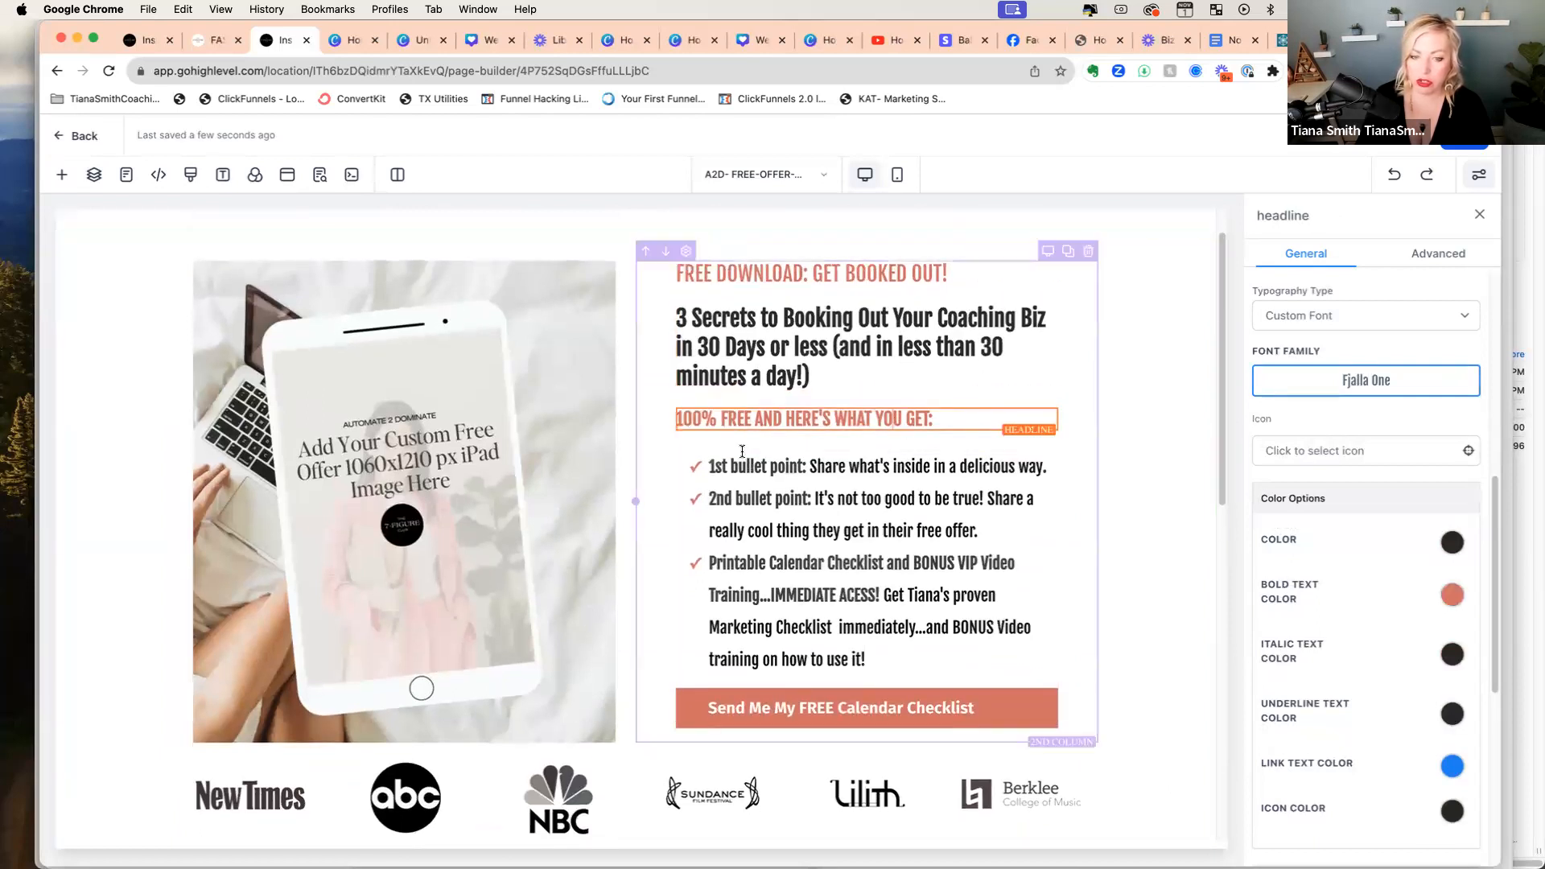
pyautogui.scroll(-1, 755, 513)
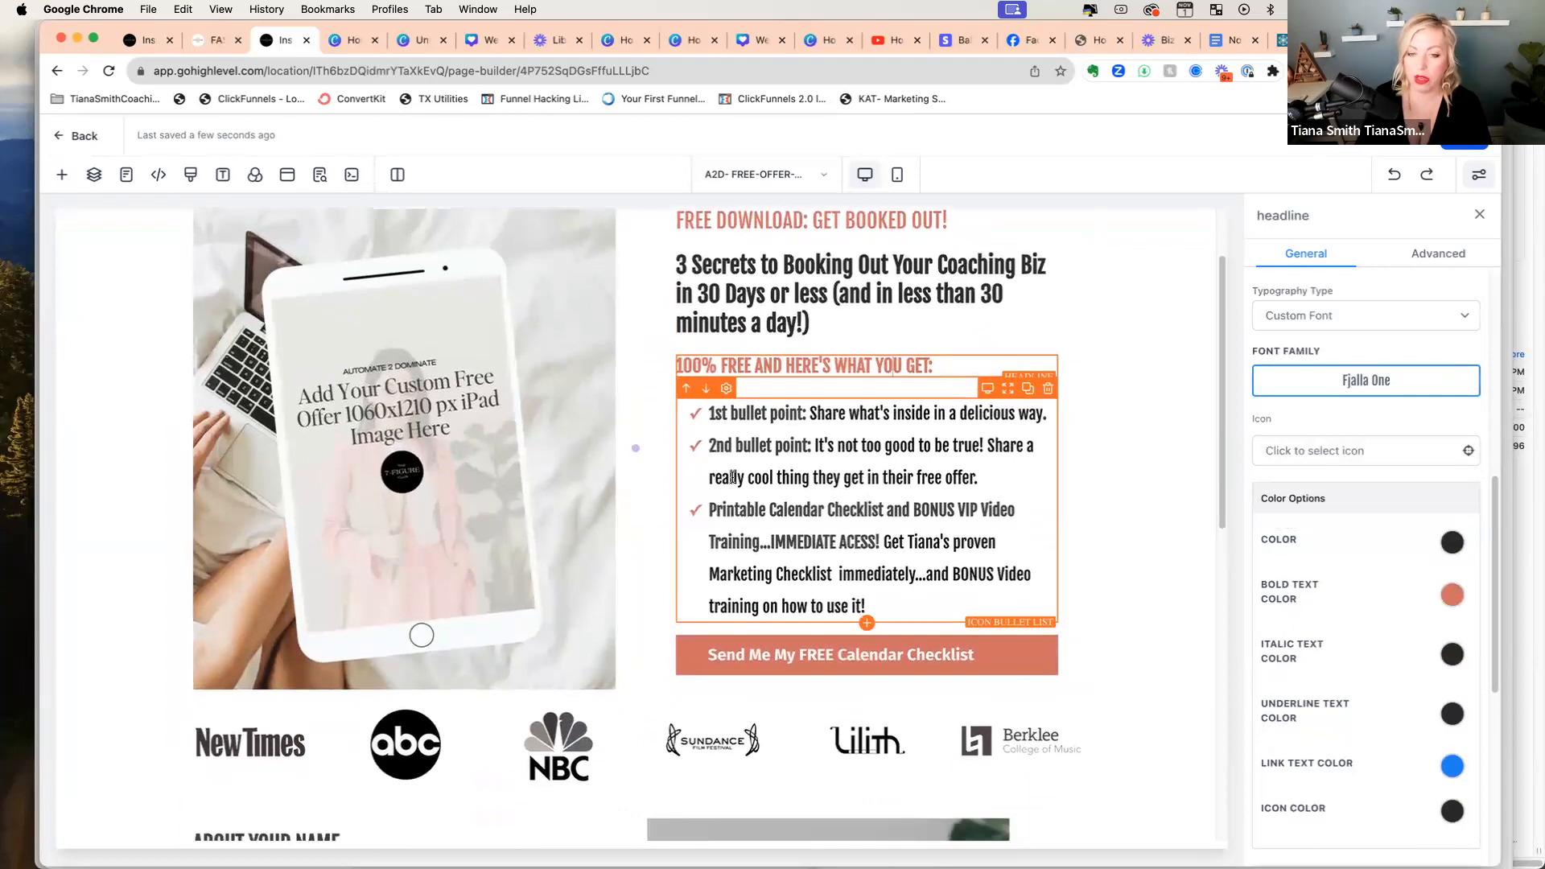
pyautogui.scroll(-4, 891, 527)
pyautogui.scroll(-4, 896, 512)
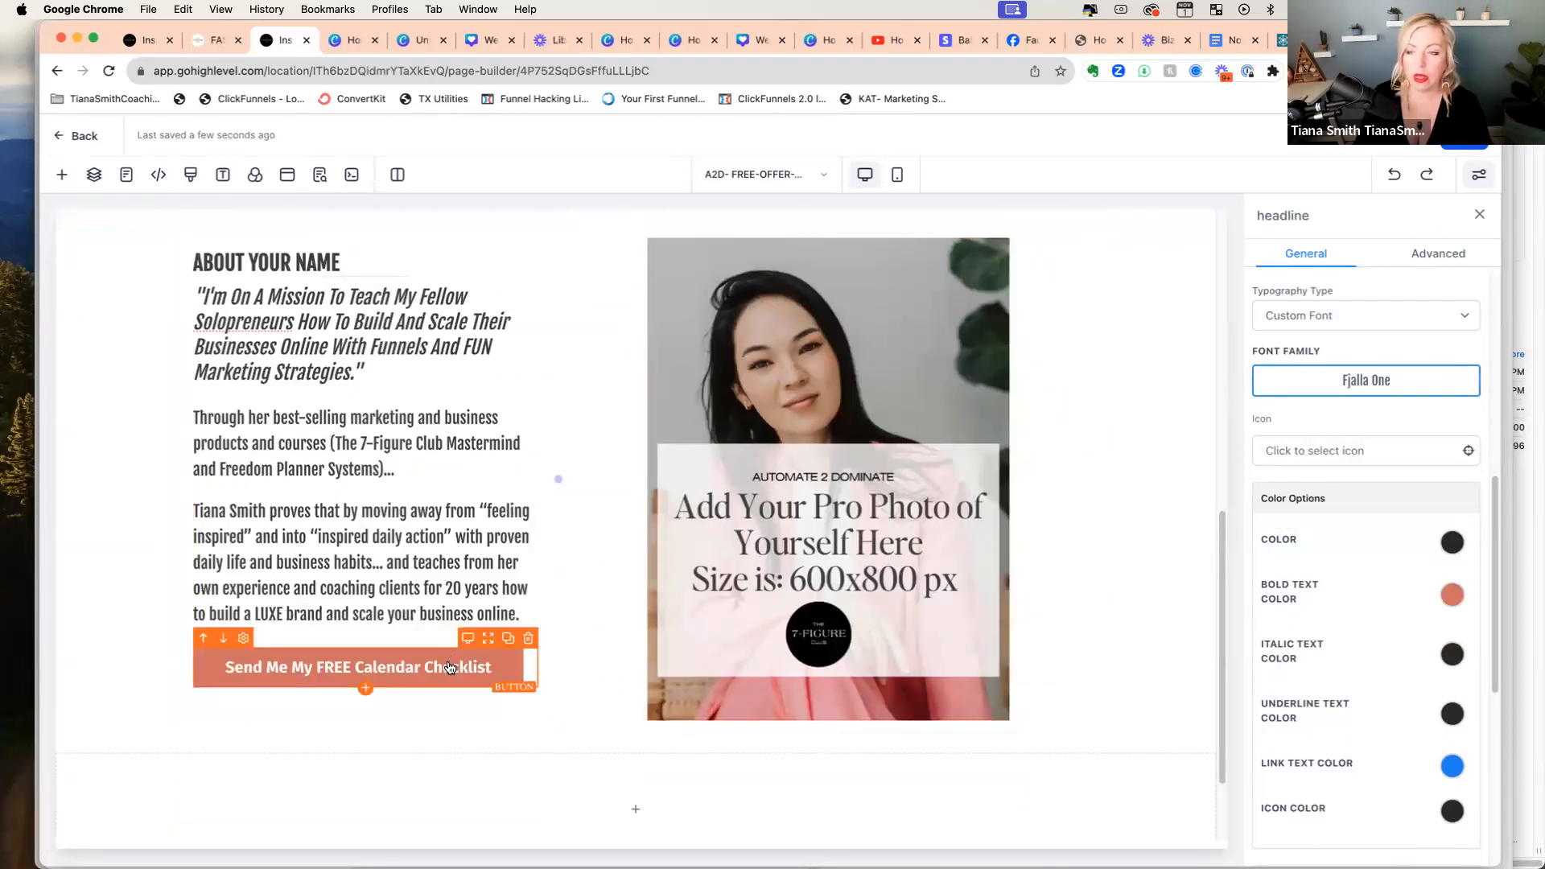
# Step: Review the link actions available for the Send Me My FREE Calendar Checklist button below the about text, keeping Open popup
pyautogui.click(449, 667)
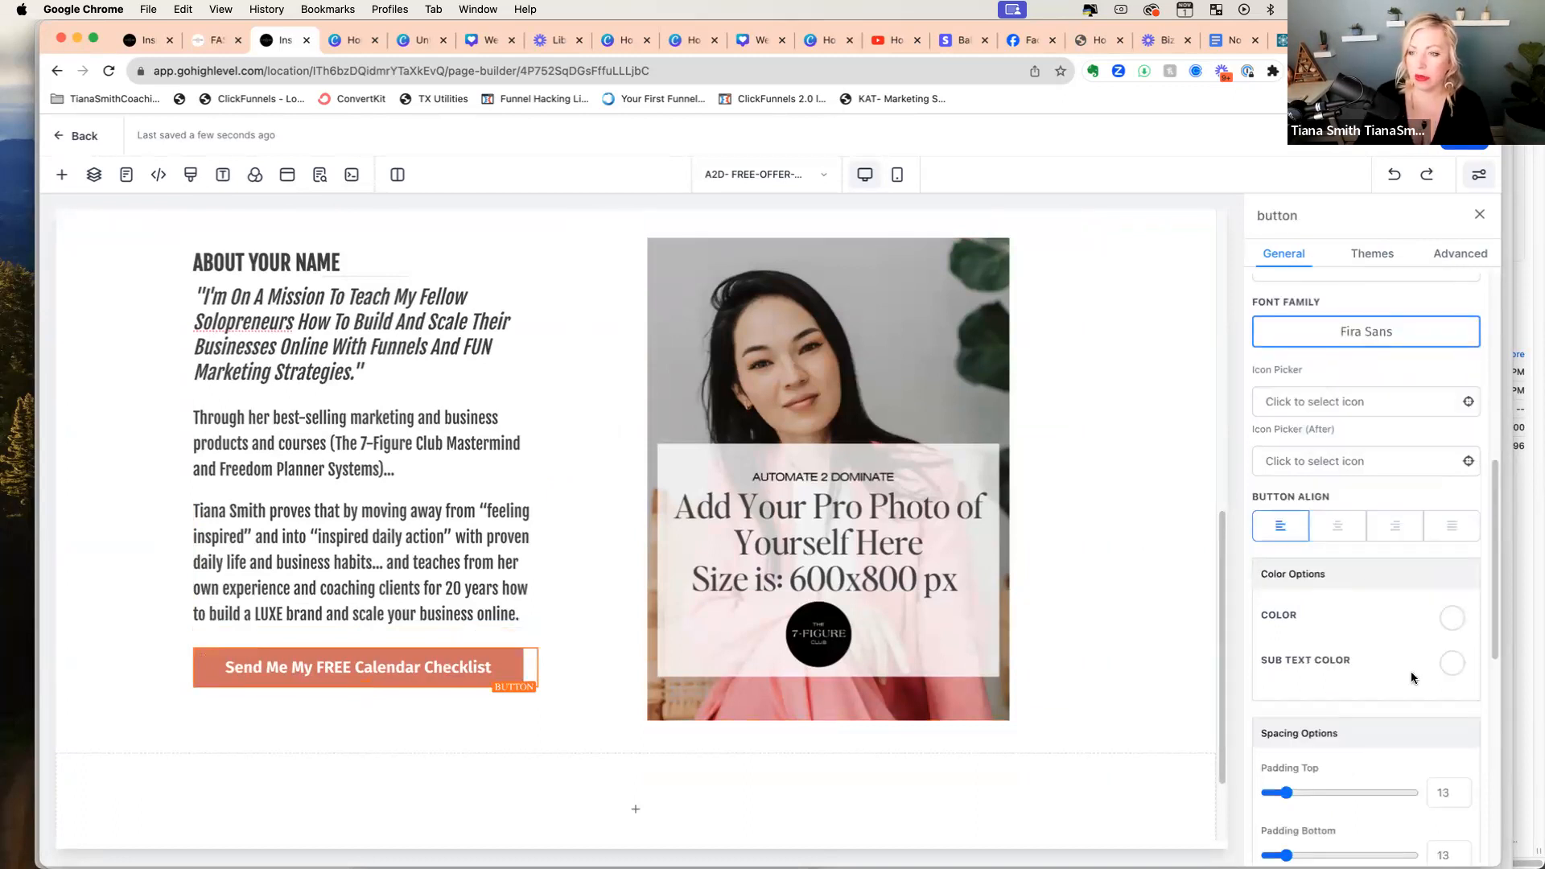
pyautogui.scroll(-10, 1402, 678)
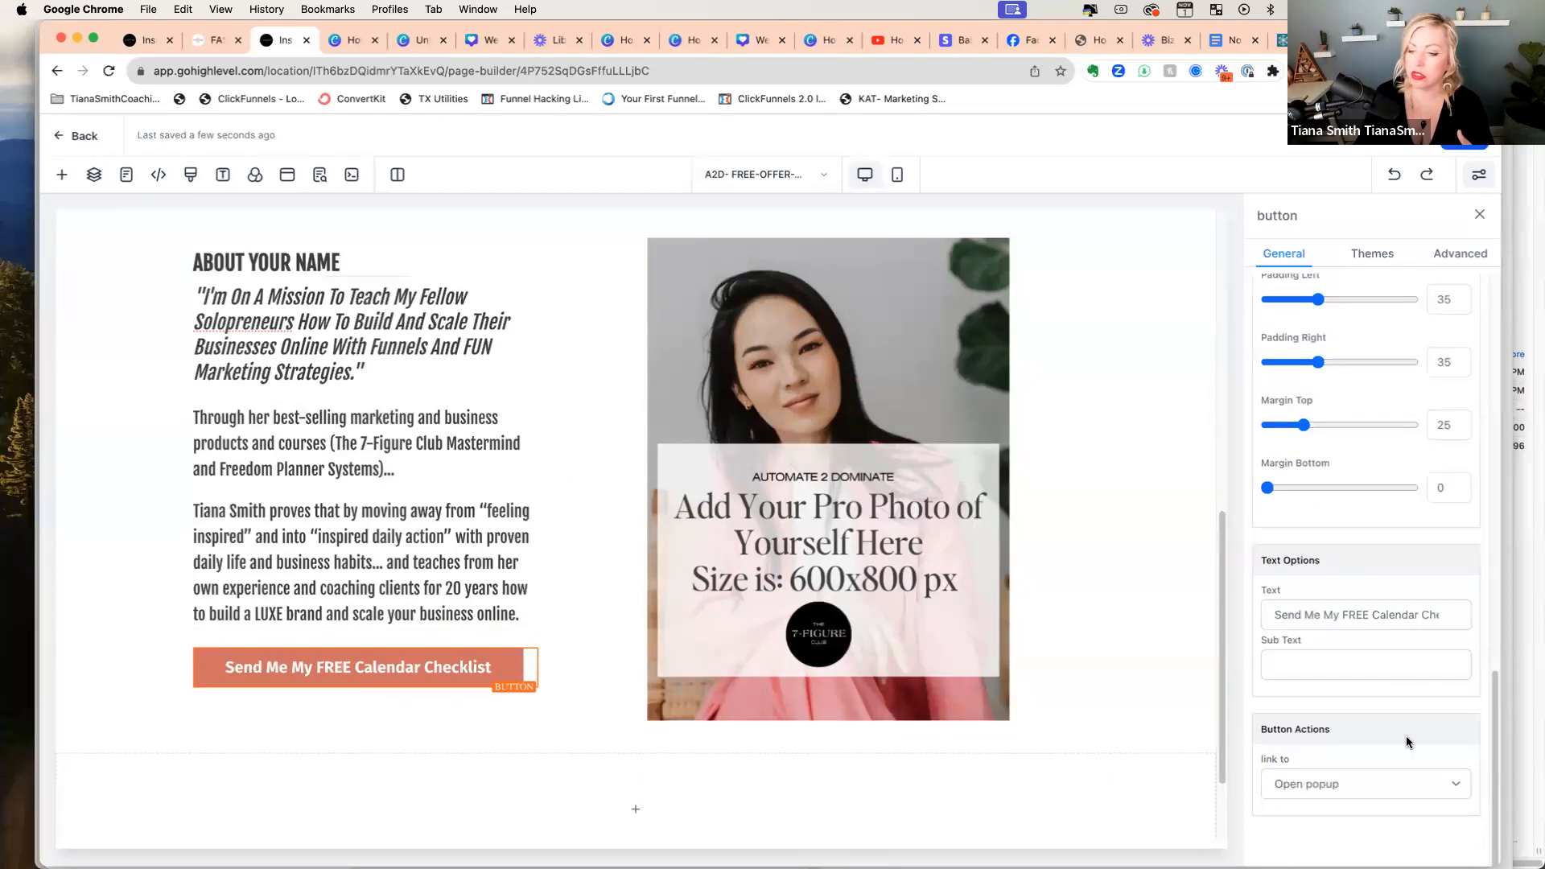
pyautogui.click(1363, 787)
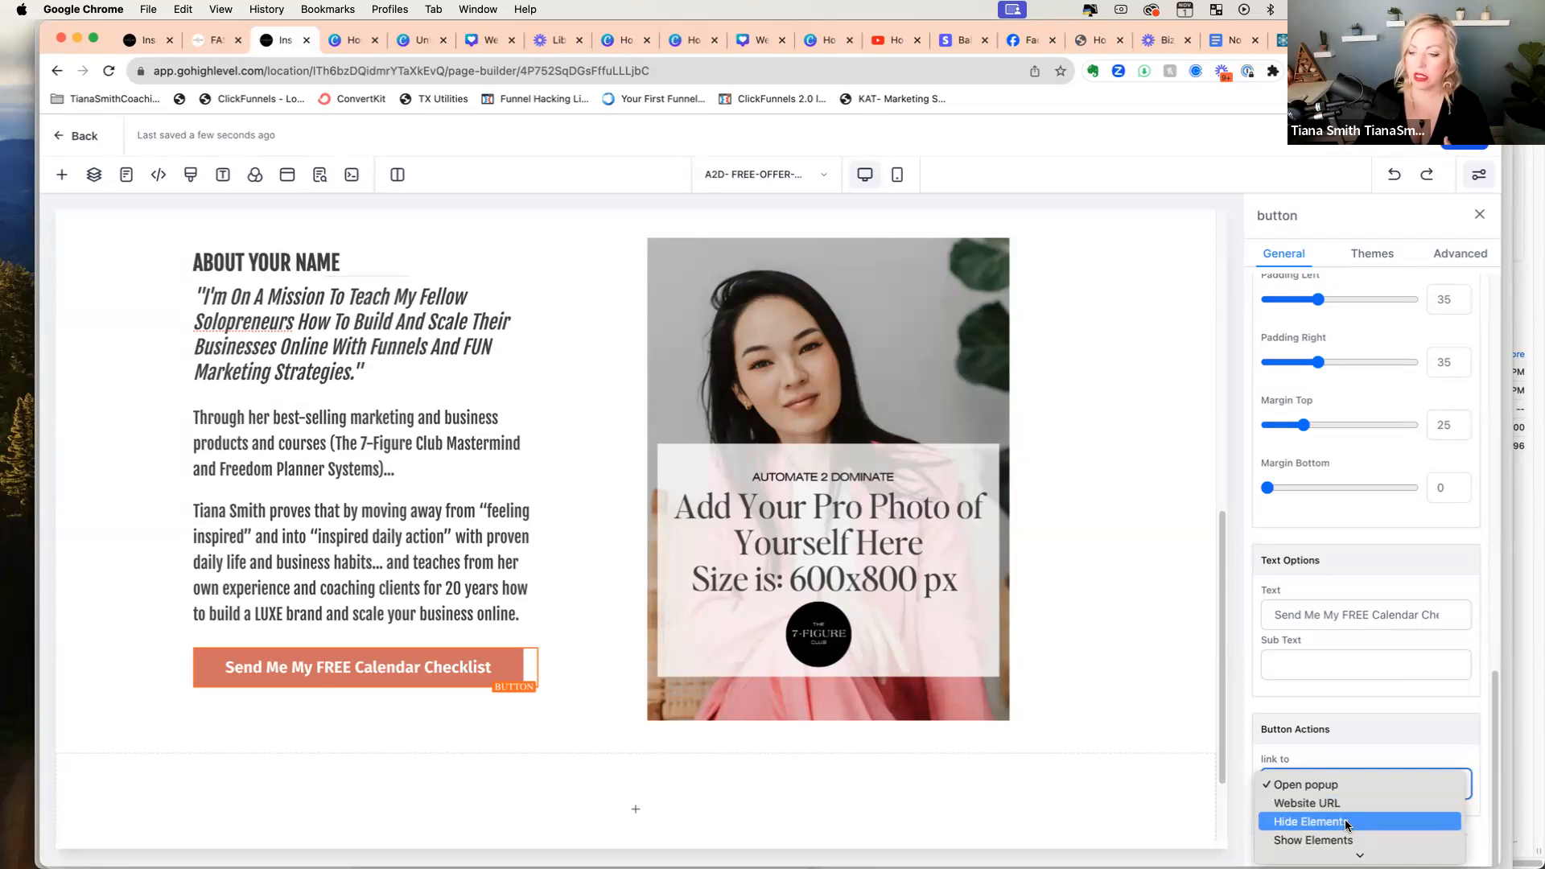
pyautogui.moveTo(1352, 856)
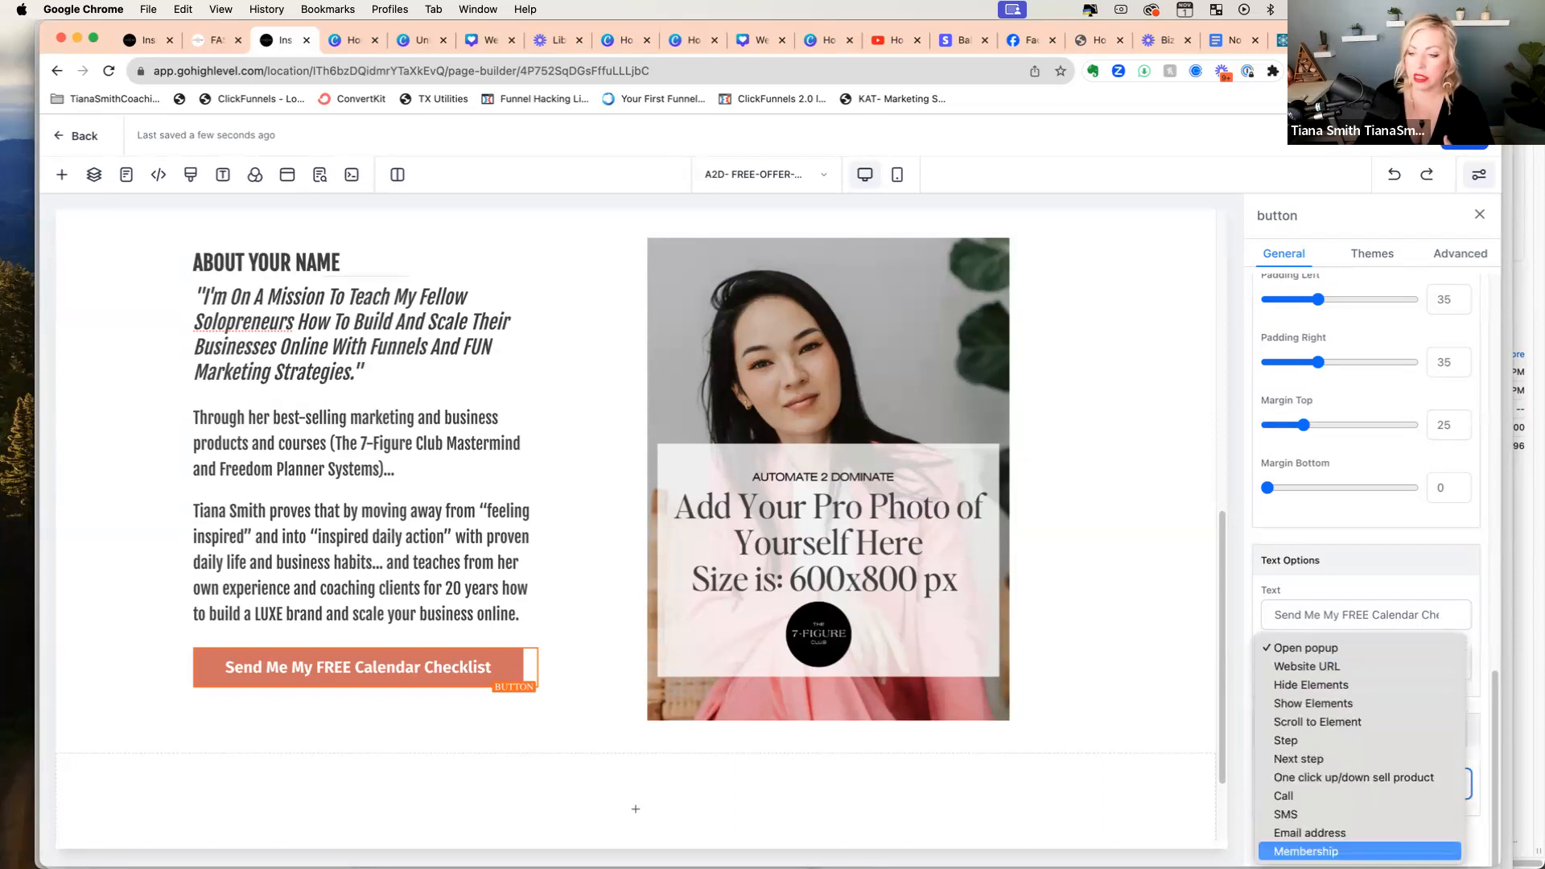
pyautogui.click(1321, 648)
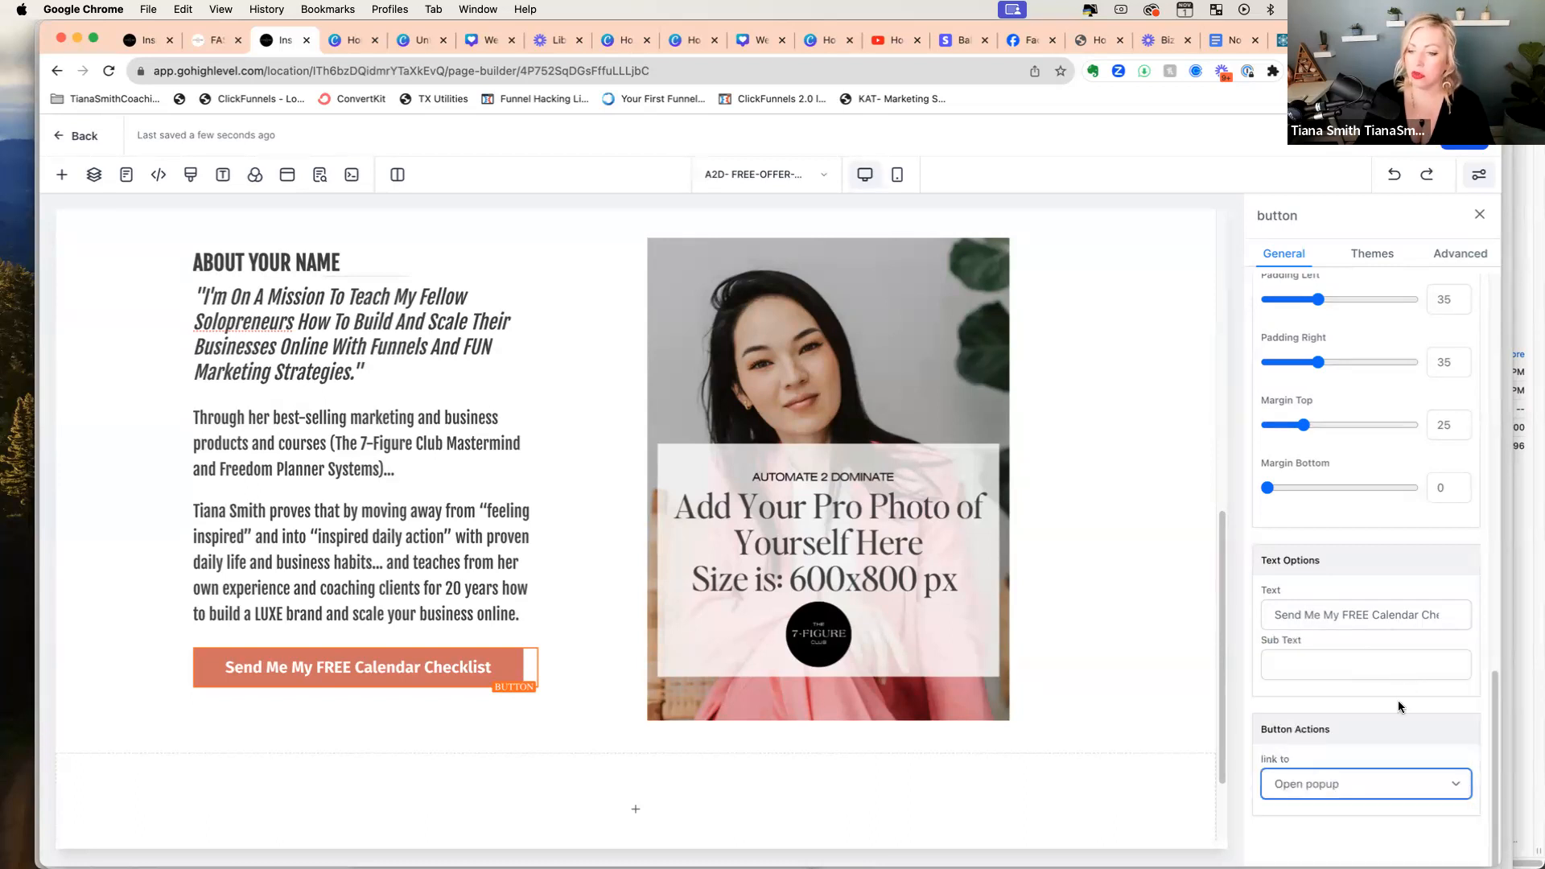
# Step: Change the about section button's text to "YES! I WANT THE FREE CHEAT SHEET"
pyautogui.tripleClick(1341, 617)
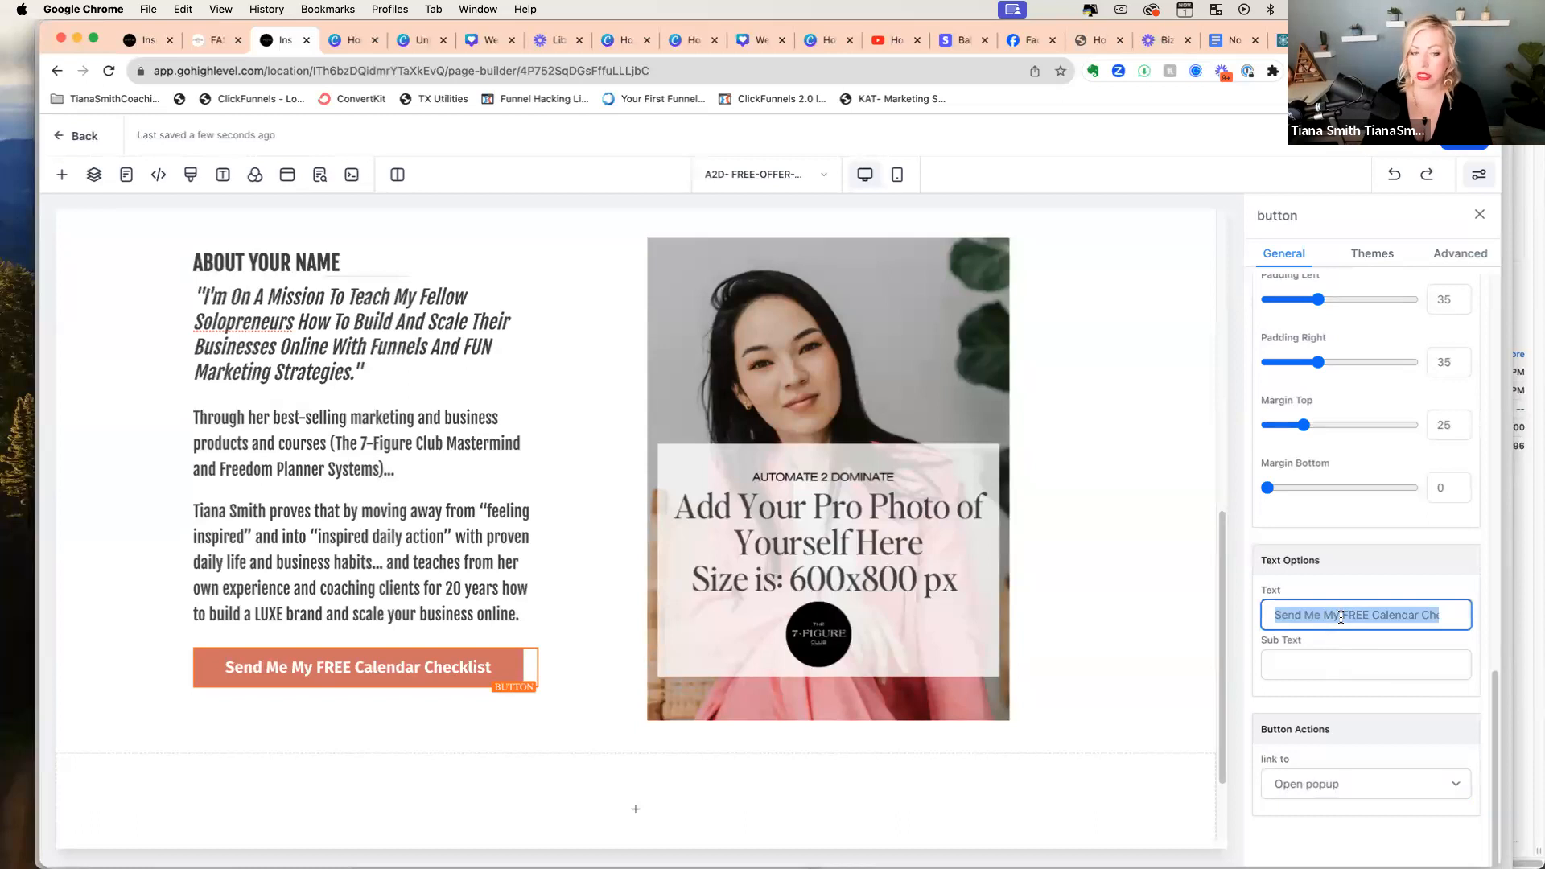
pyautogui.write('YES I')
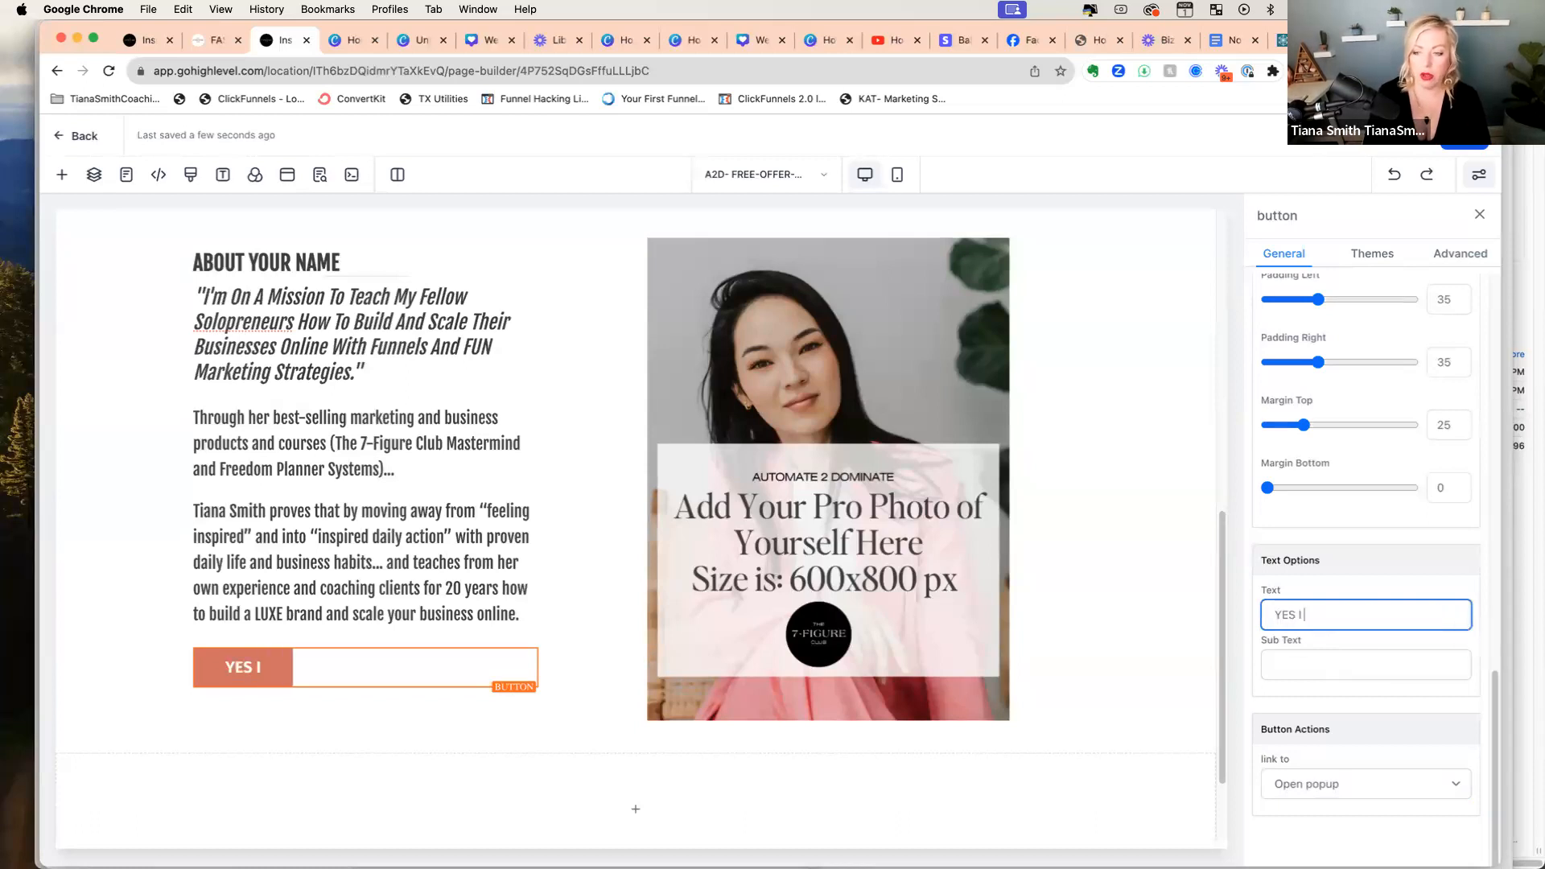
pyautogui.press('BackSpace')
pyautogui.write('! I WAN')
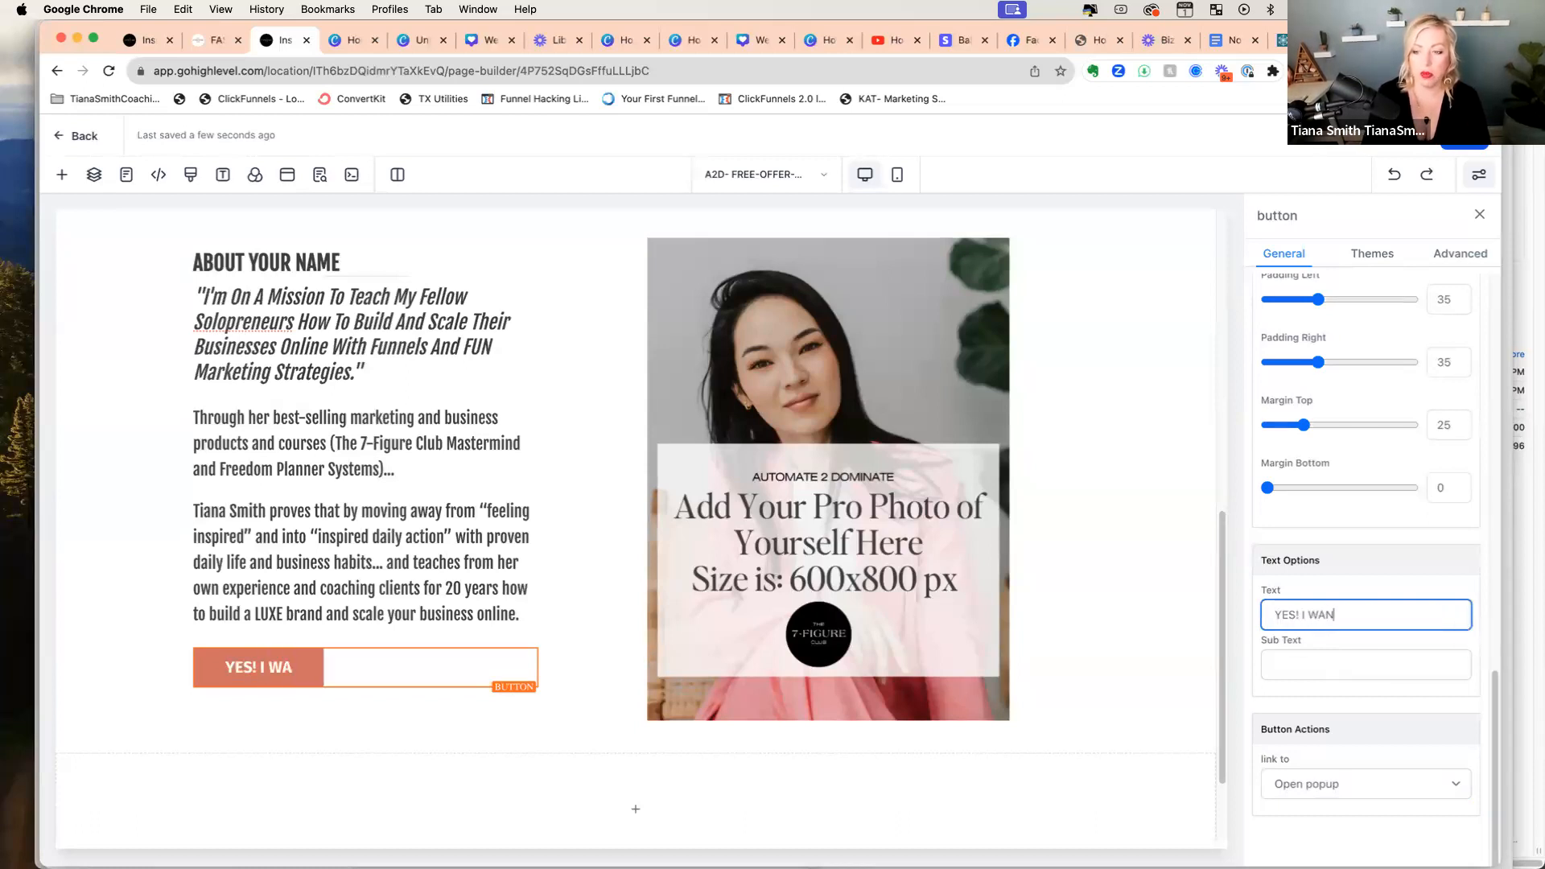
pyautogui.write('T THE FREE CHEAT S')
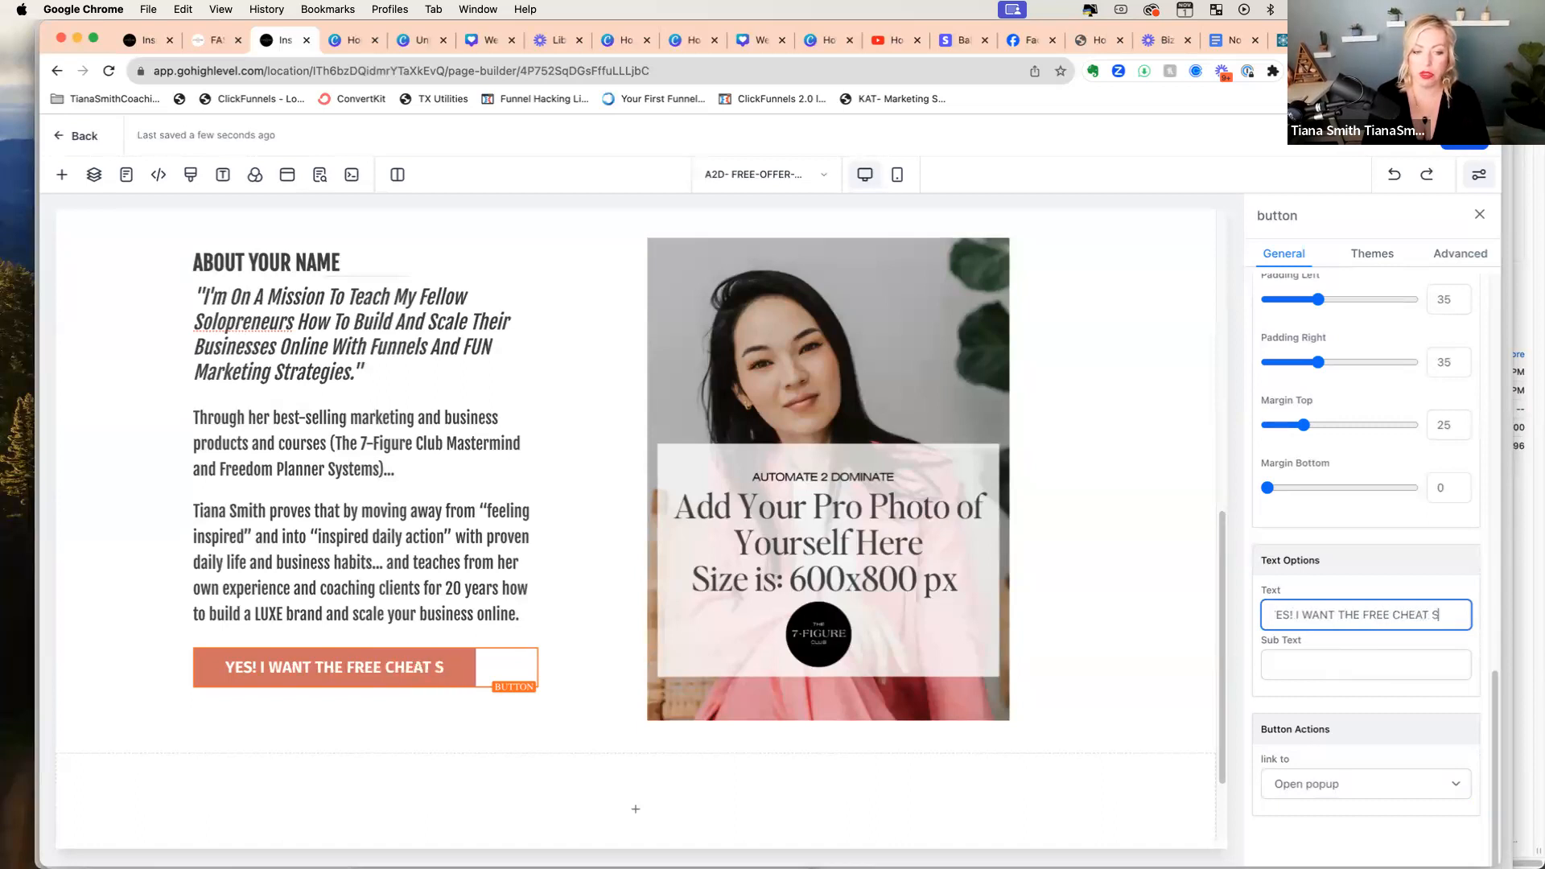
pyautogui.write('HEET')
# Step: Try the sub text "FREE FOR JUST 2 MORE DAYS!" on the button and clear it again
pyautogui.click(1332, 668)
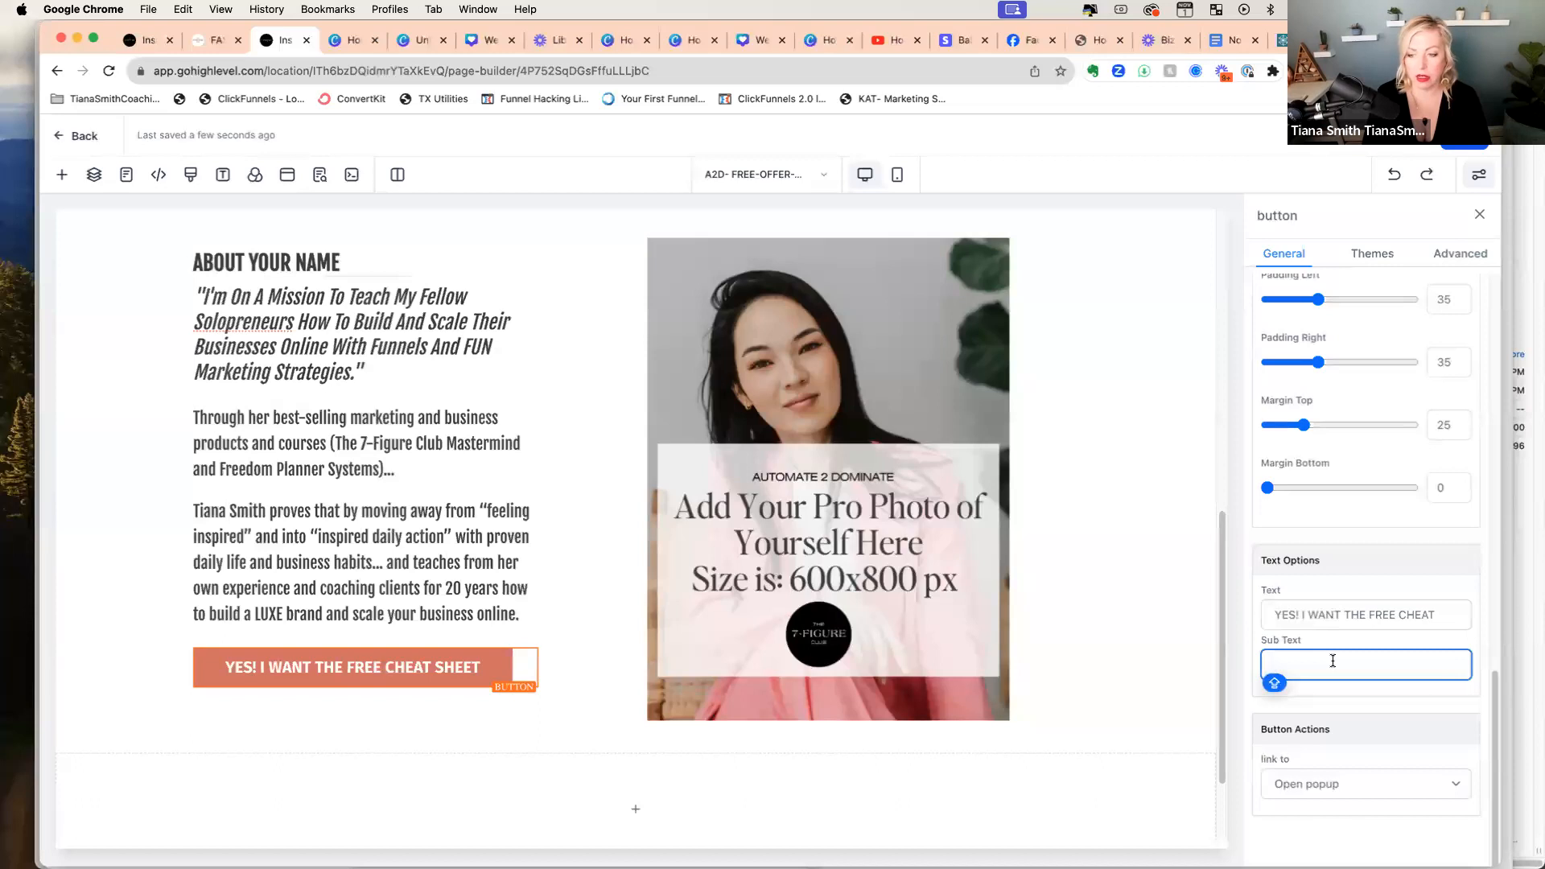
pyautogui.write('FREE FOR JUST')
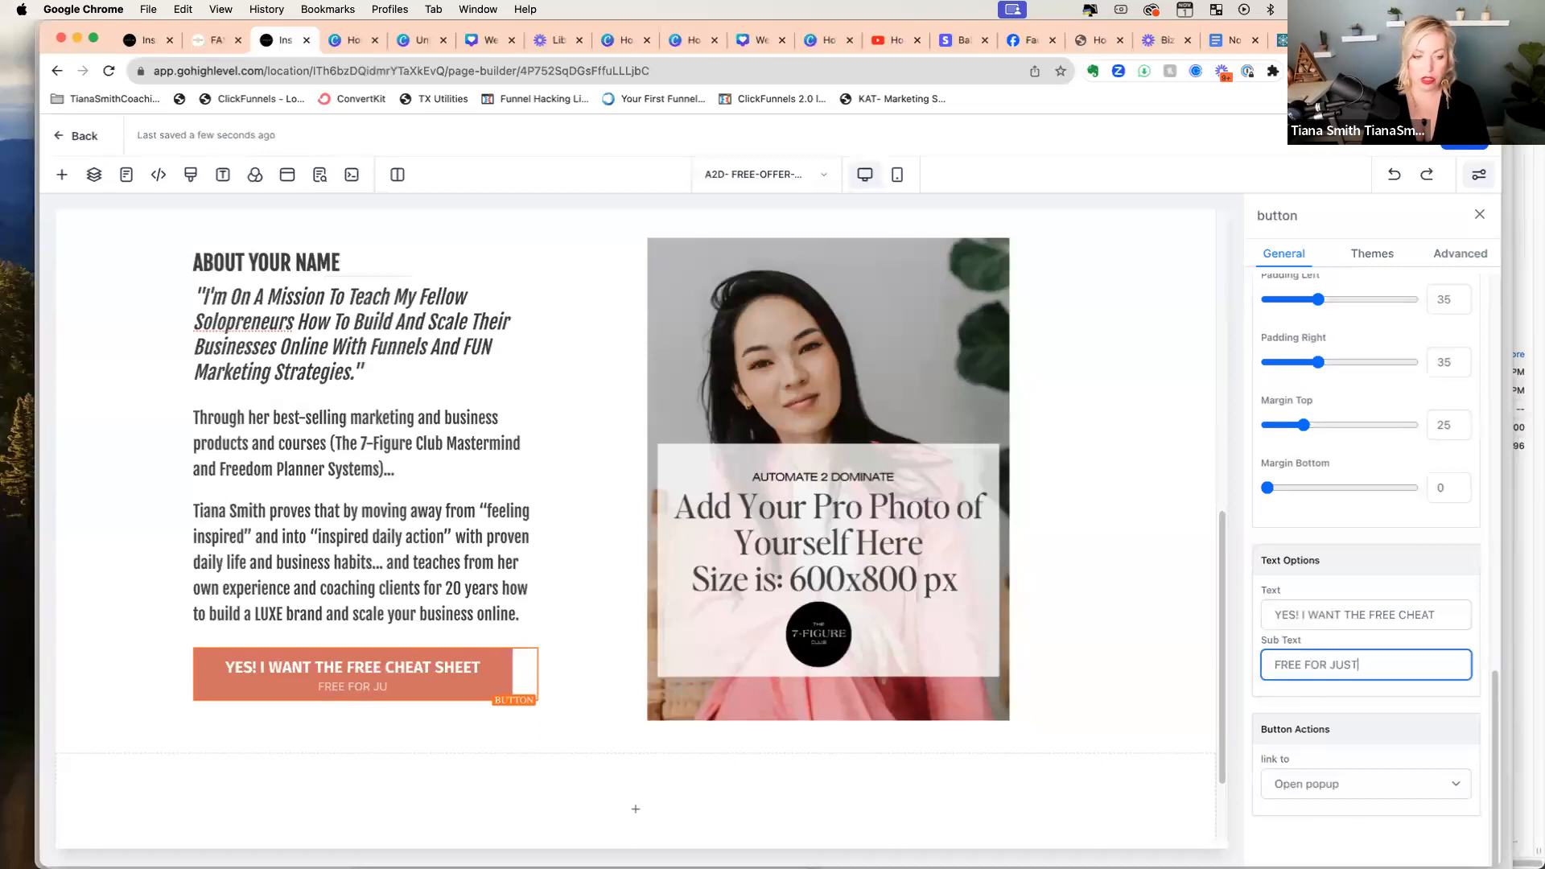
pyautogui.write(' 2 MORE DAYS!')
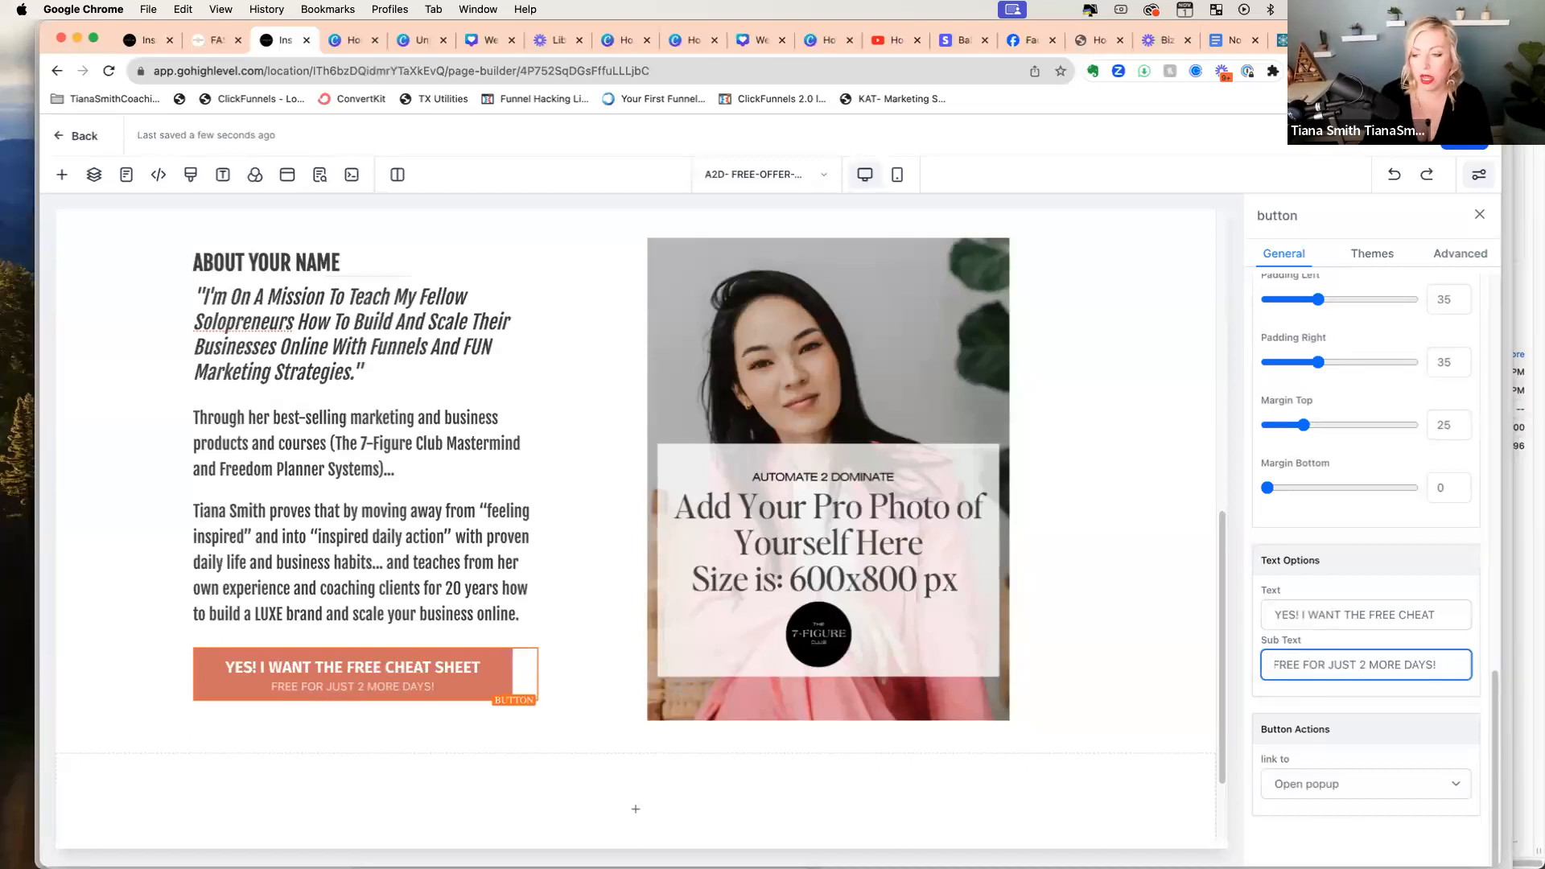
pyautogui.tripleClick(1368, 665)
pyautogui.write('=')
pyautogui.press('BackSpace')
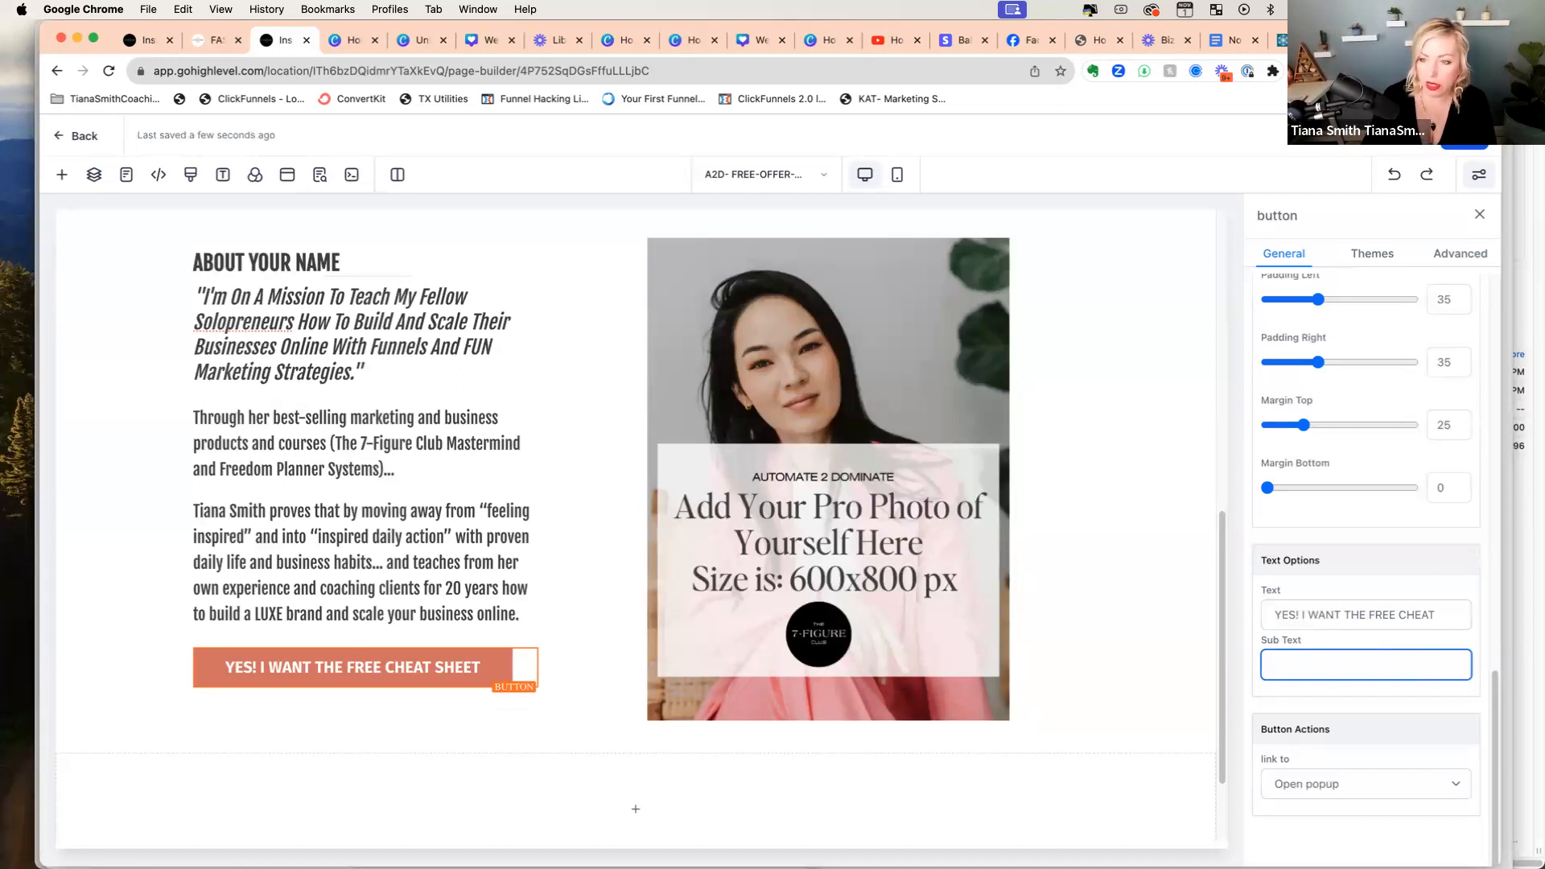
# Step: Try the Rocking (loop) effect on the button and reset its effect to No Effect
pyautogui.scroll(15, 1355, 642)
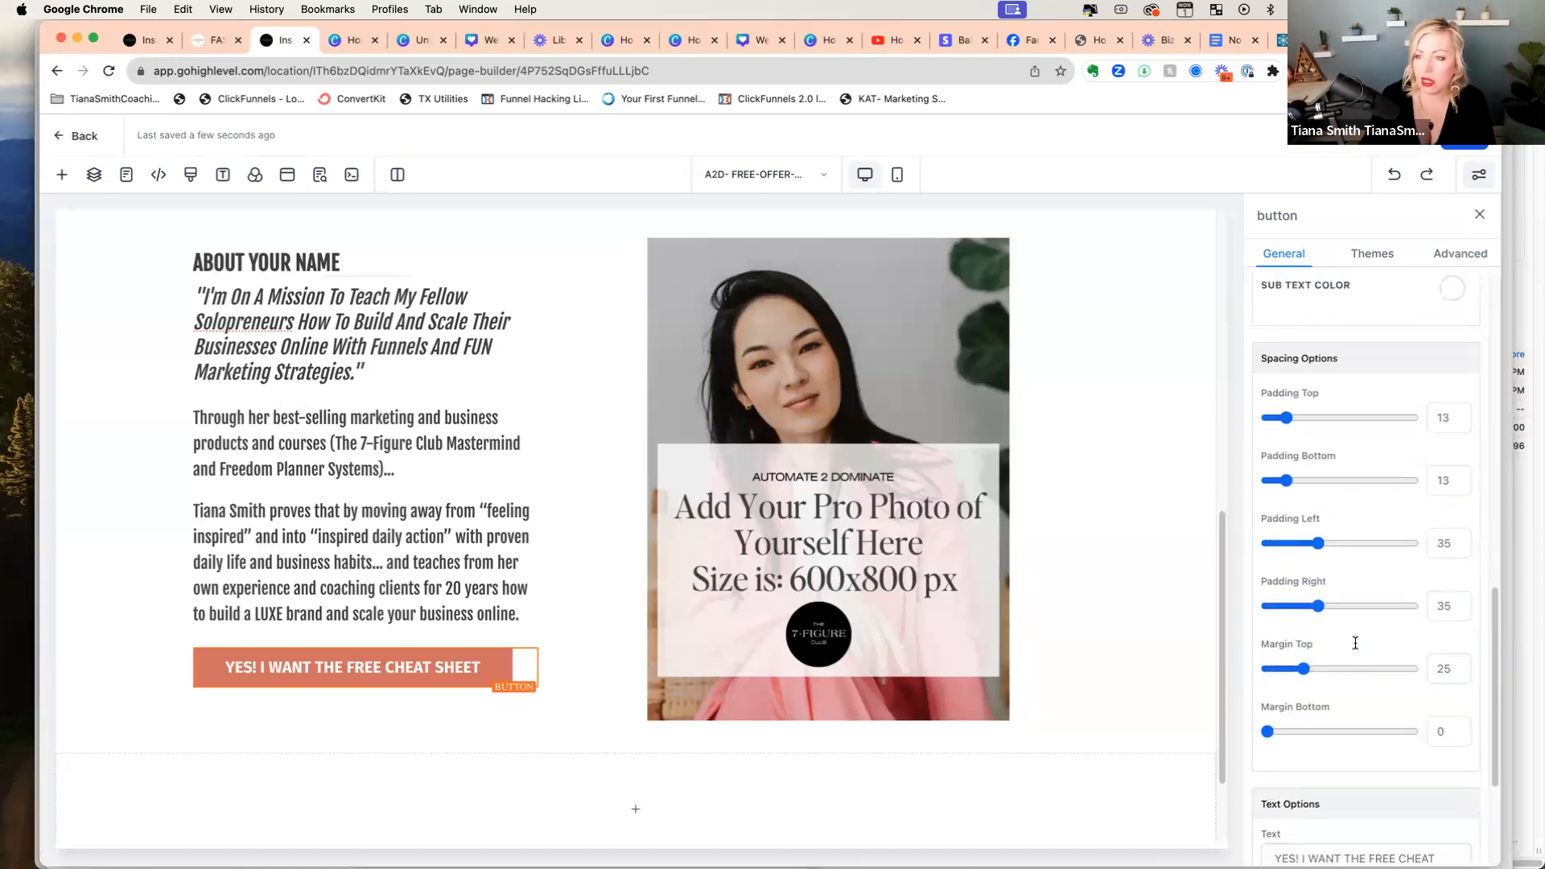
pyautogui.click(1368, 256)
pyautogui.click(1447, 255)
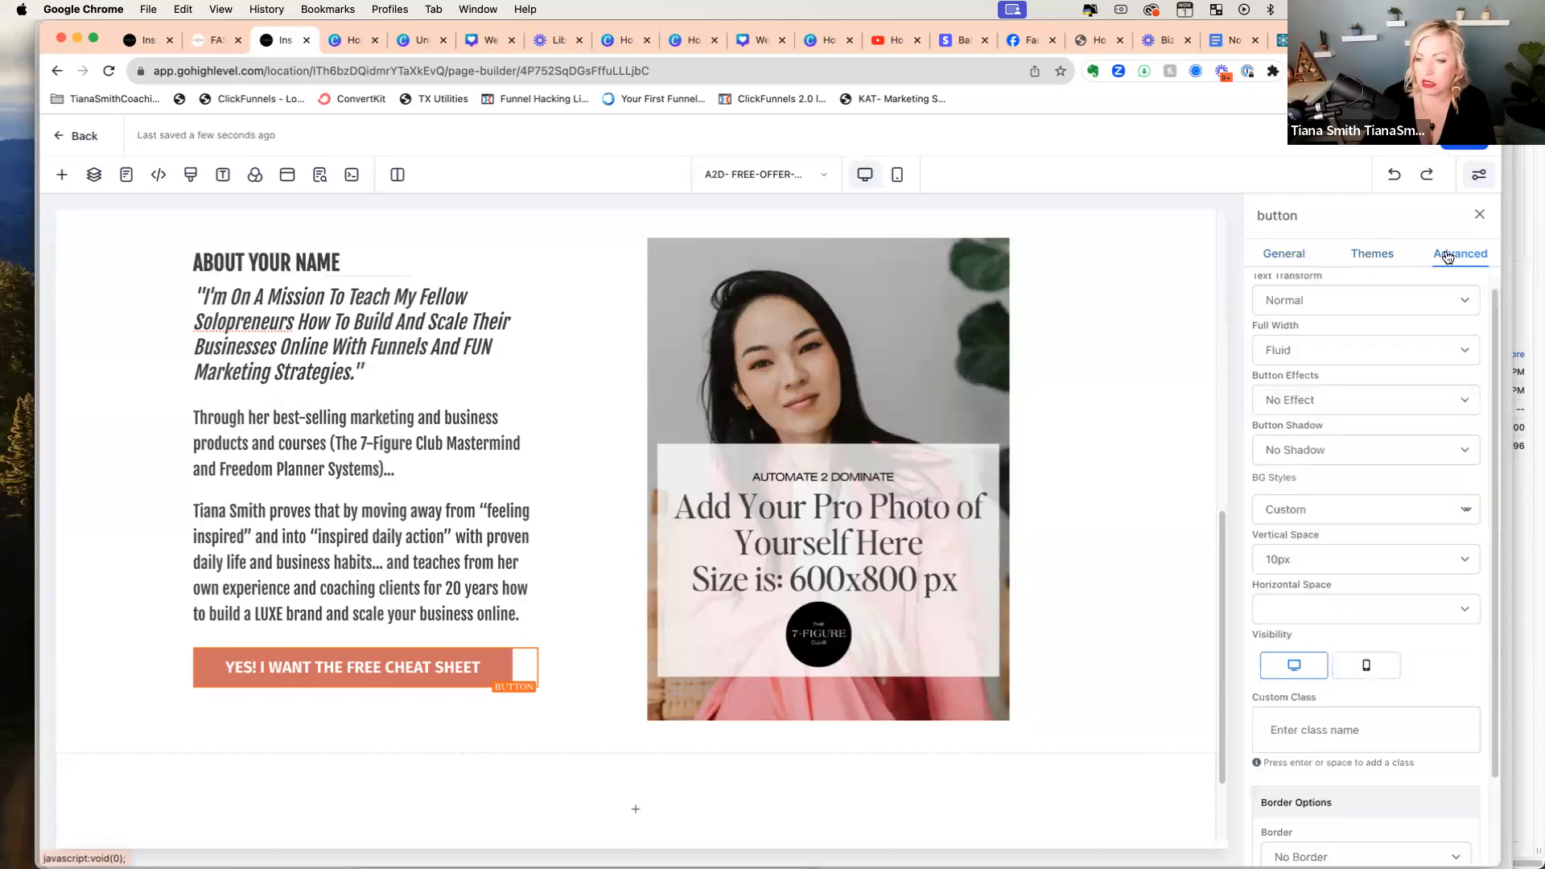
pyautogui.scroll(1, 1449, 391)
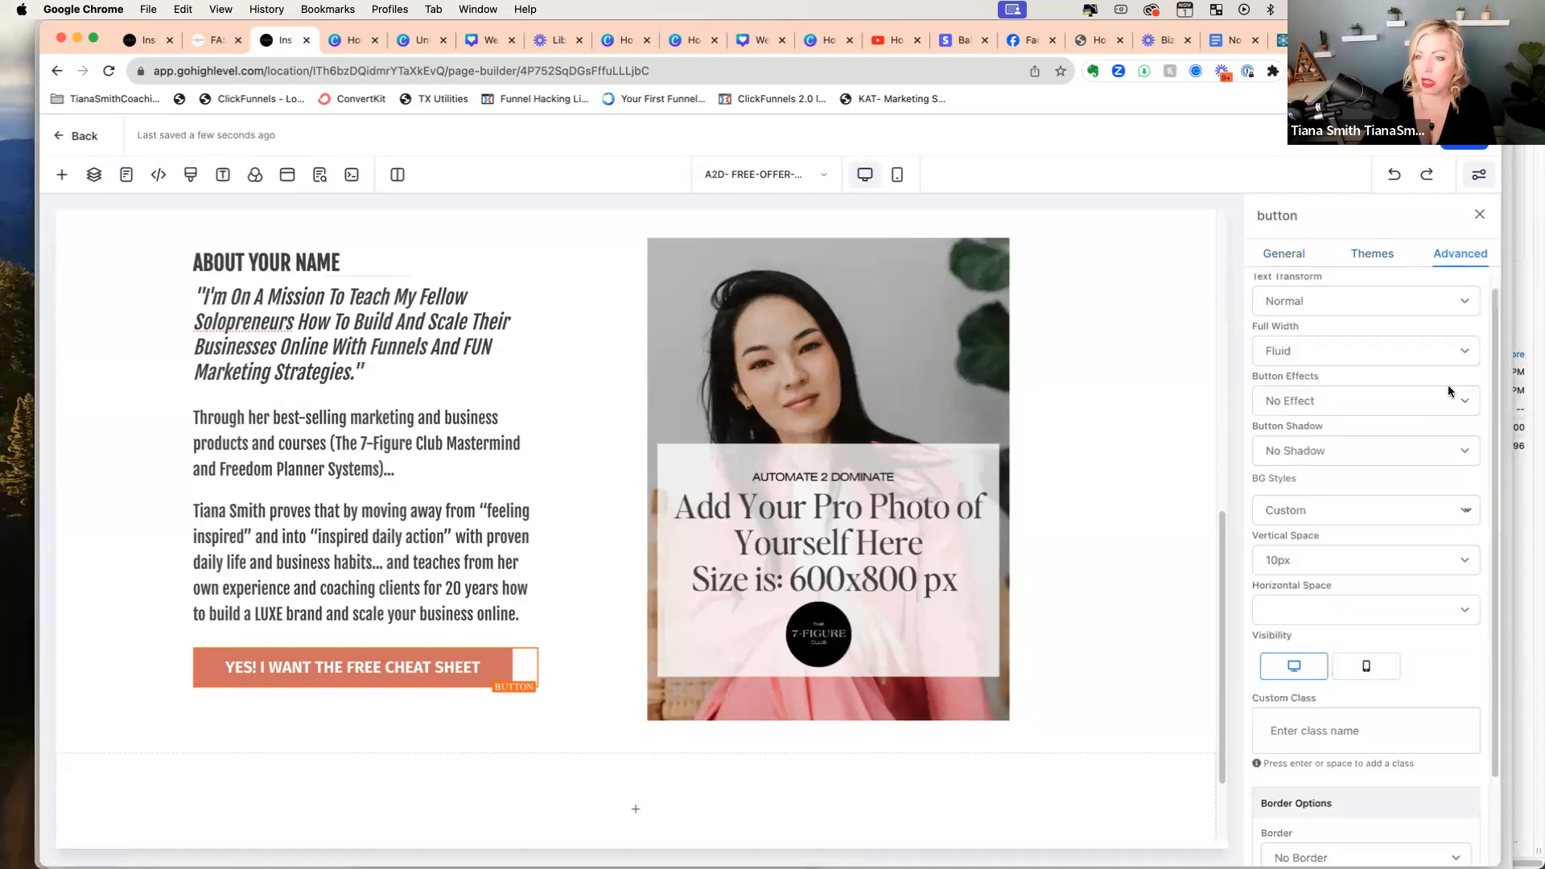
pyautogui.click(1390, 415)
pyautogui.click(1370, 452)
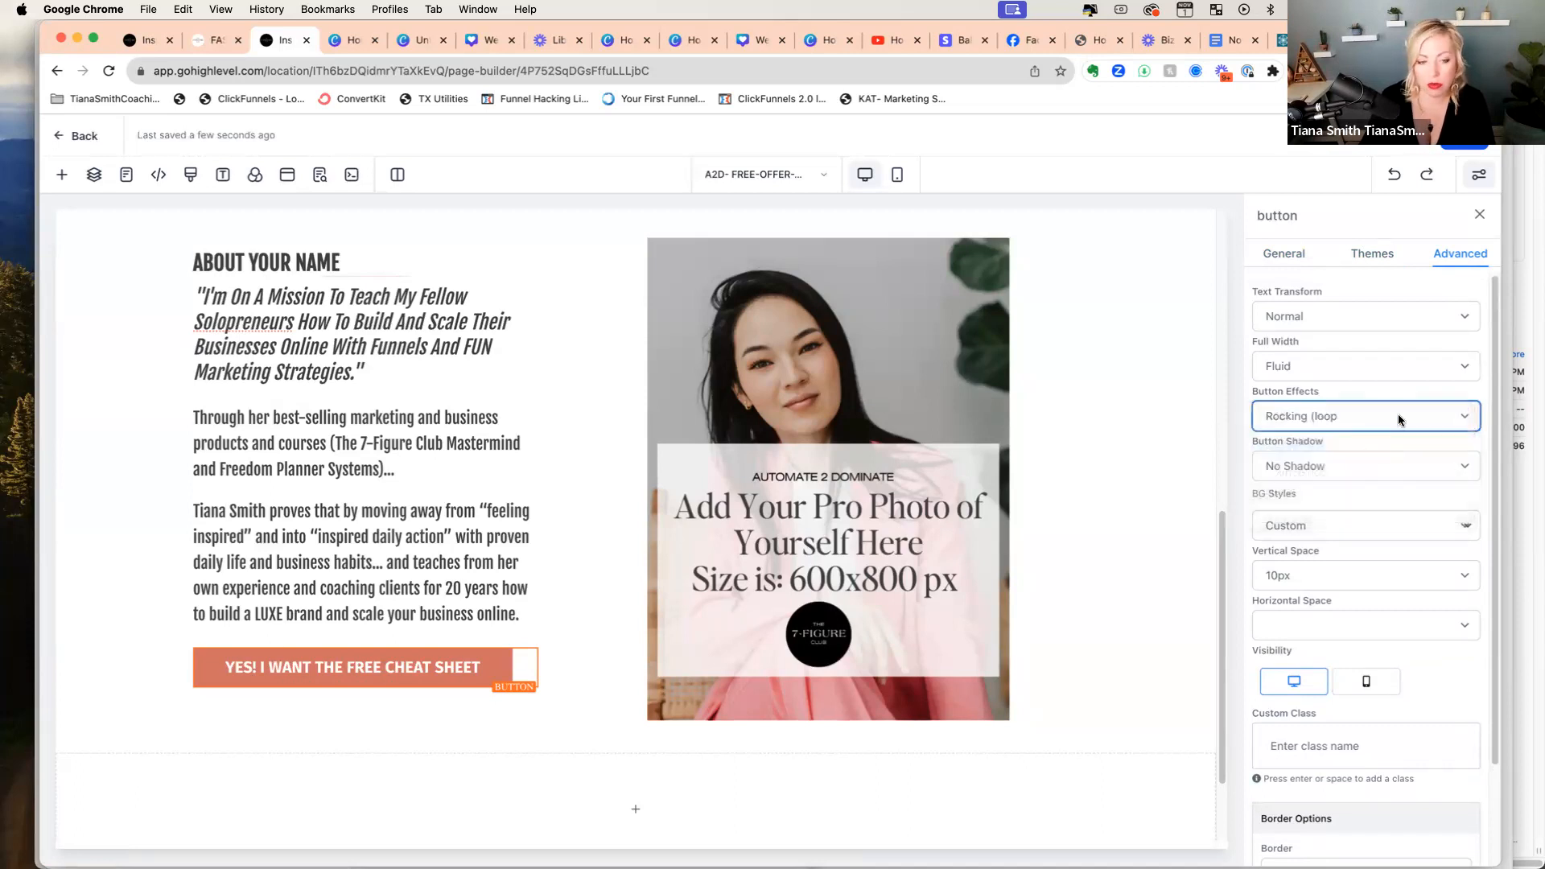
pyautogui.click(1355, 417)
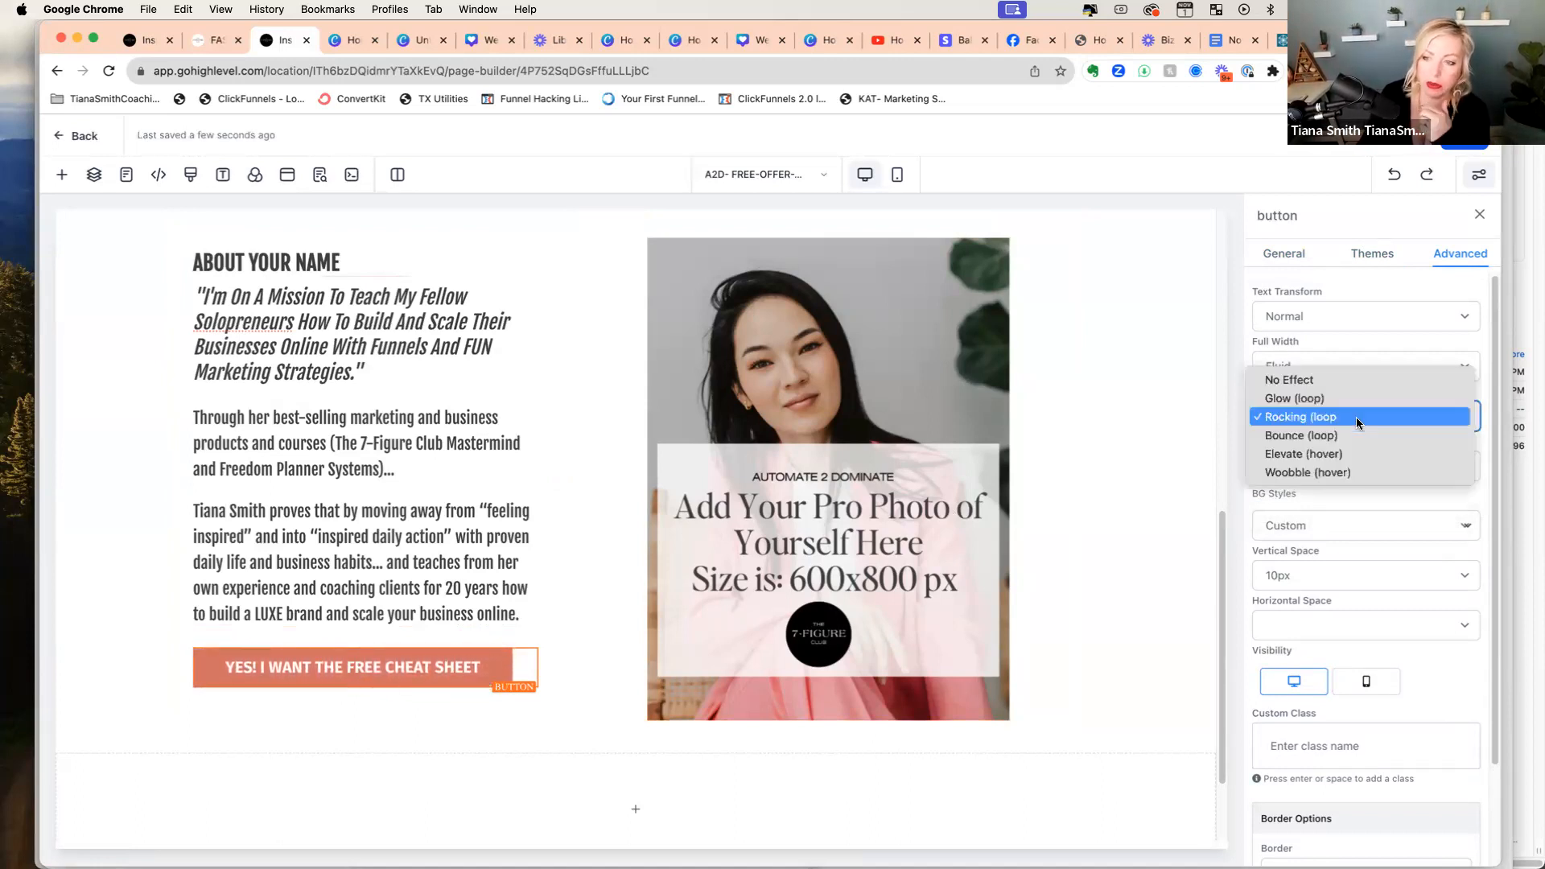
pyautogui.click(1334, 383)
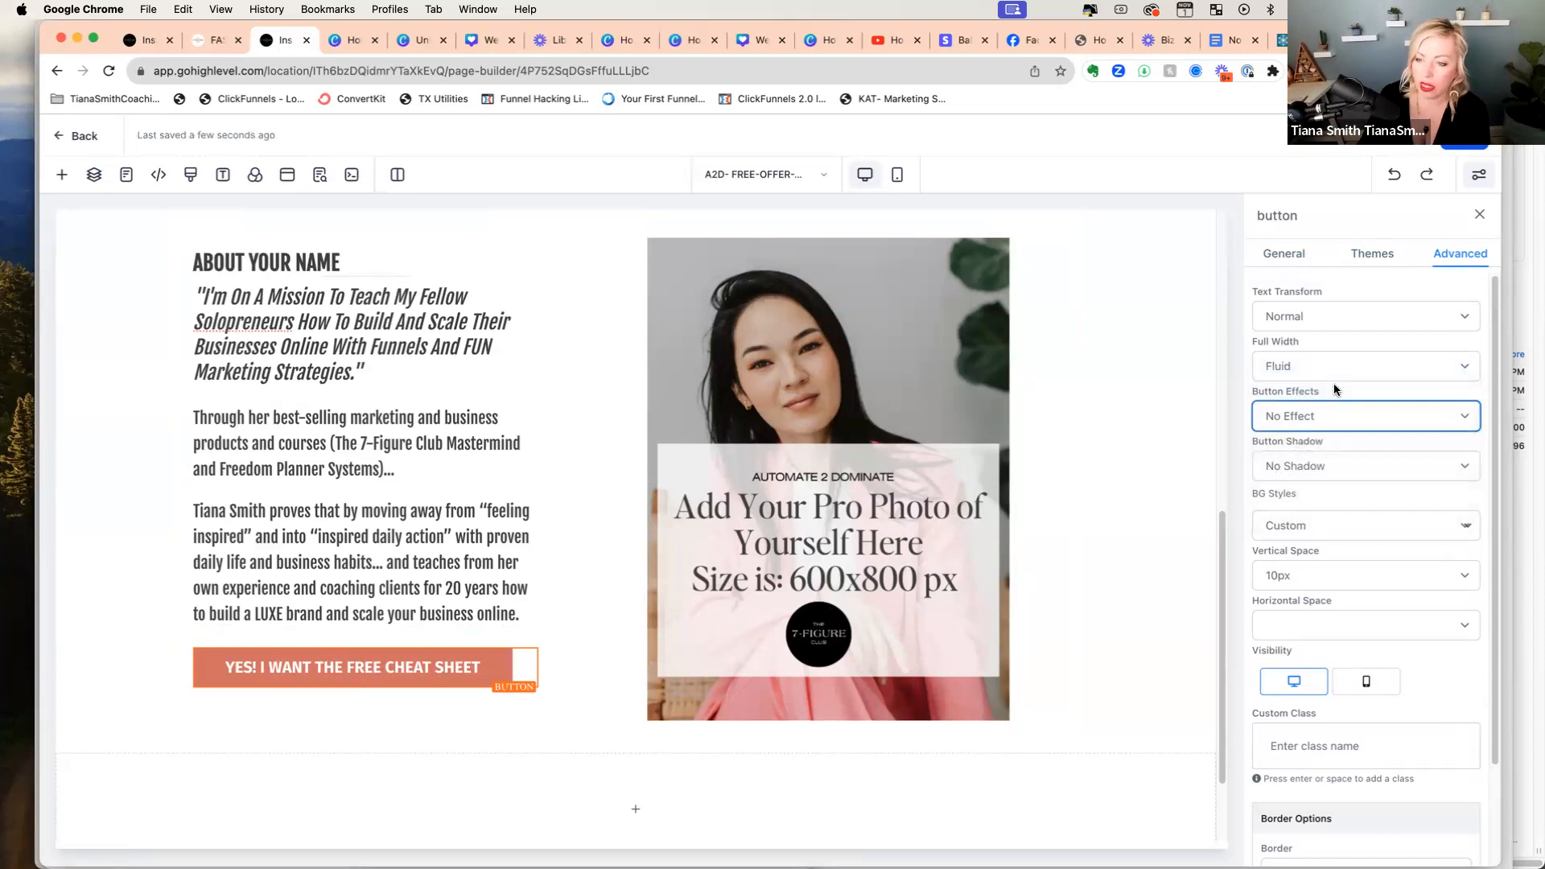
pyautogui.scroll(-3, 1336, 389)
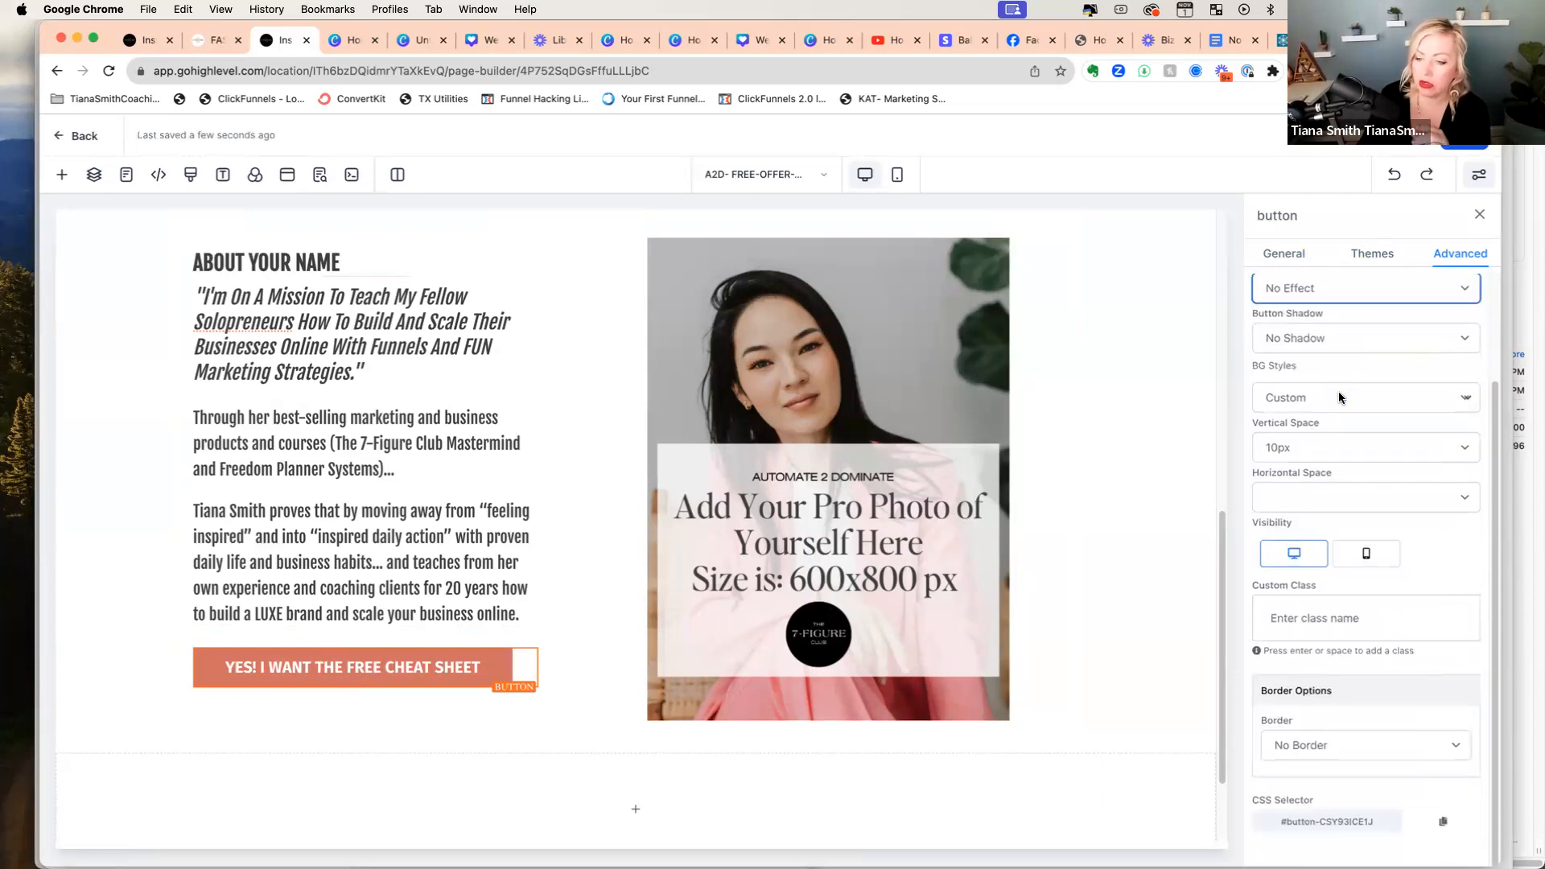
pyautogui.scroll(3, 1339, 397)
# Step: Find an arrow icon and add arrow-circle-right in front of the cheat sheet button's text, then reselect the button
pyautogui.click(1373, 254)
pyautogui.click(1291, 254)
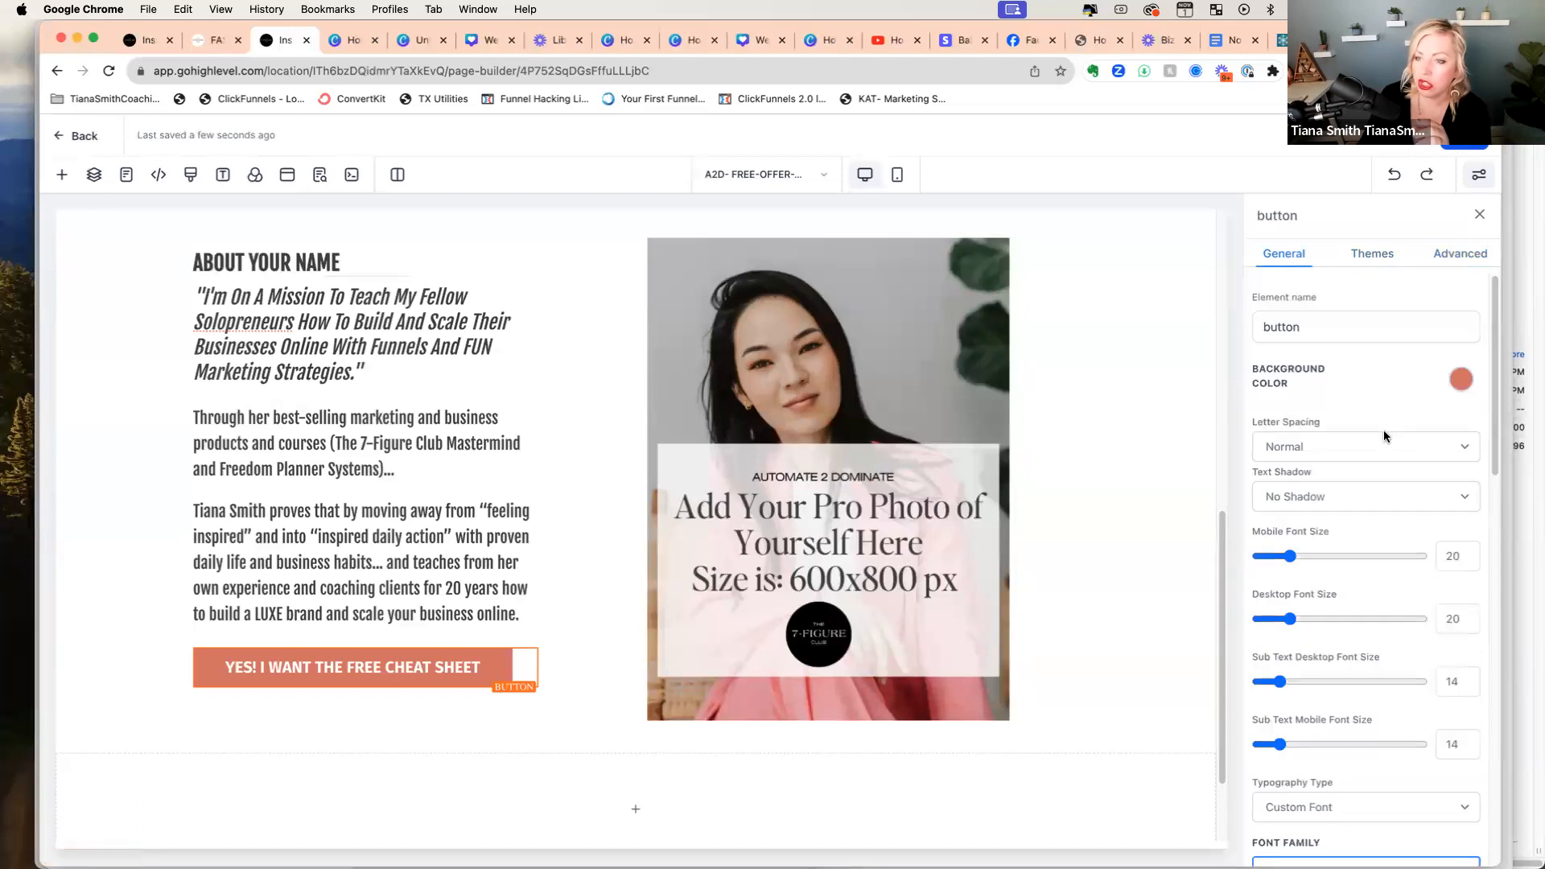
pyautogui.scroll(-3, 1389, 567)
pyautogui.scroll(2, 1378, 564)
pyautogui.scroll(-3, 1378, 563)
pyautogui.scroll(-5, 1378, 563)
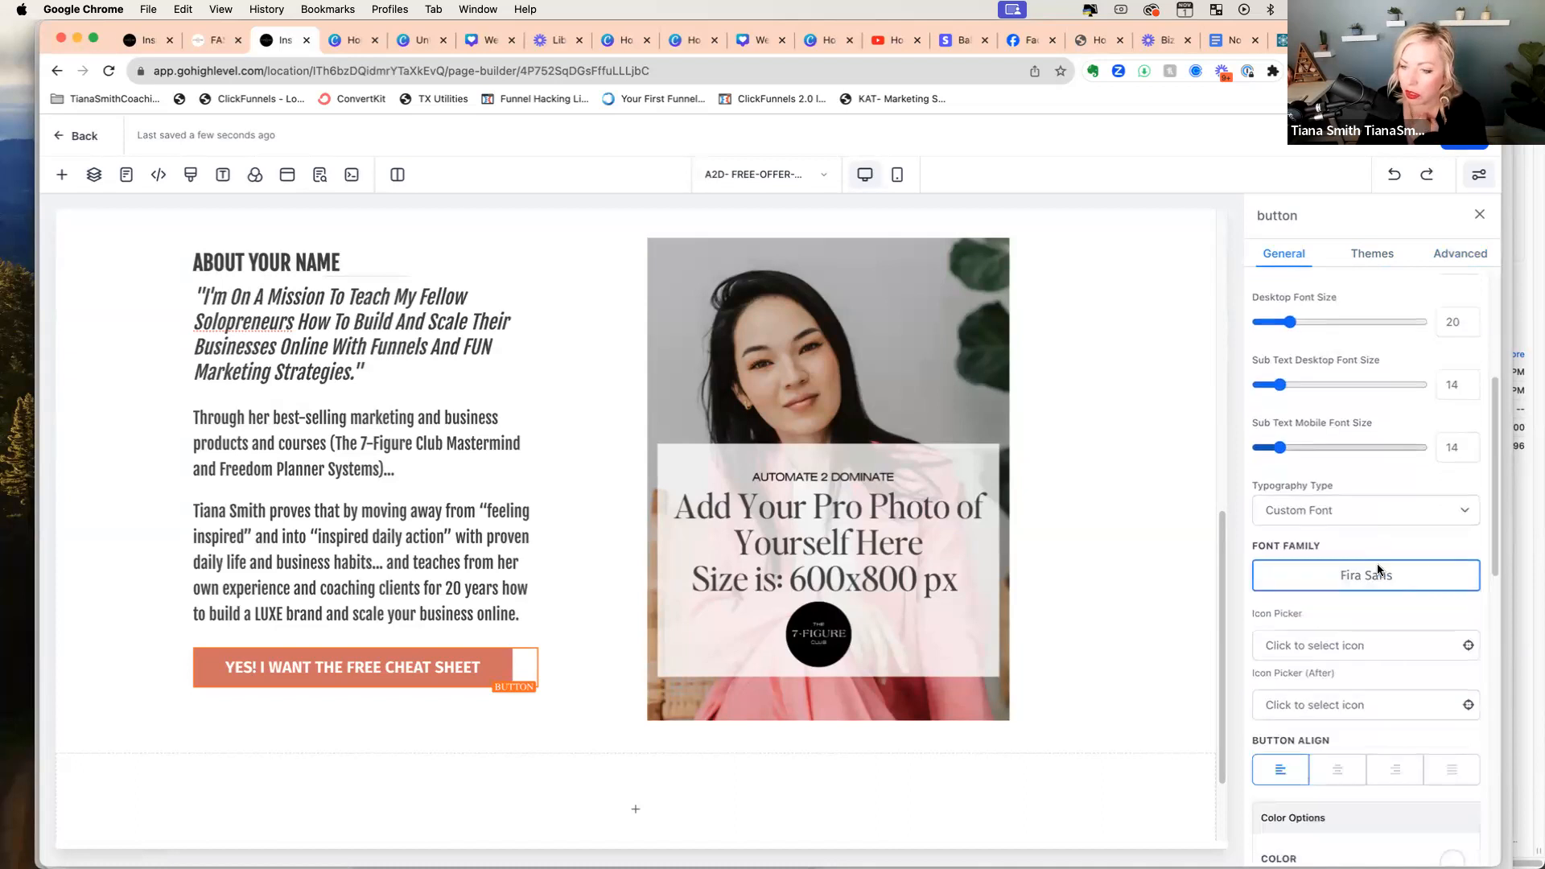
pyautogui.click(1362, 509)
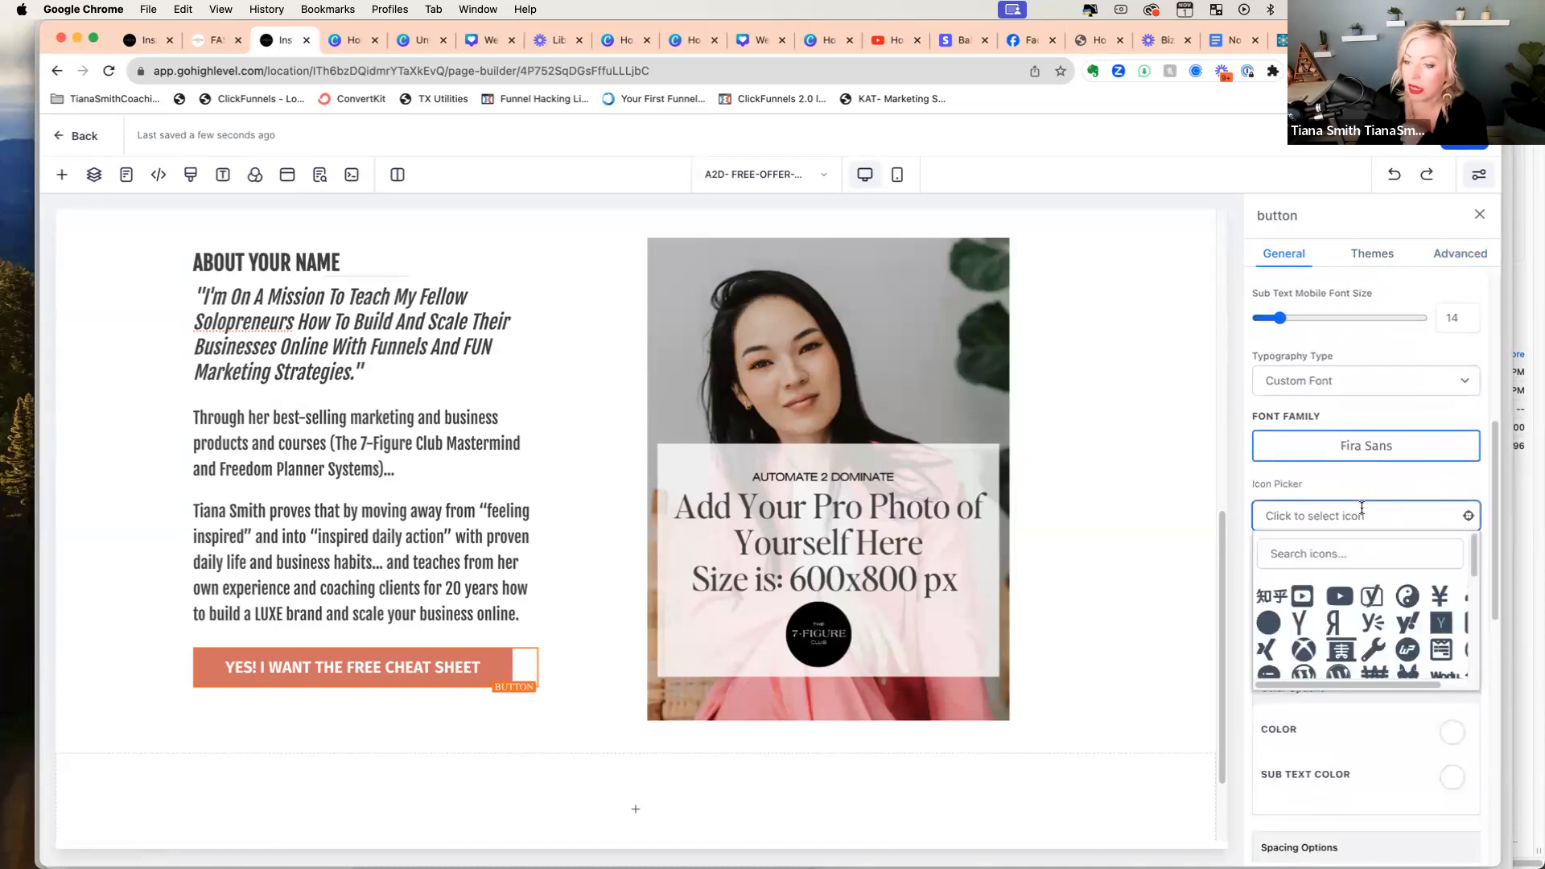
pyautogui.click(1295, 554)
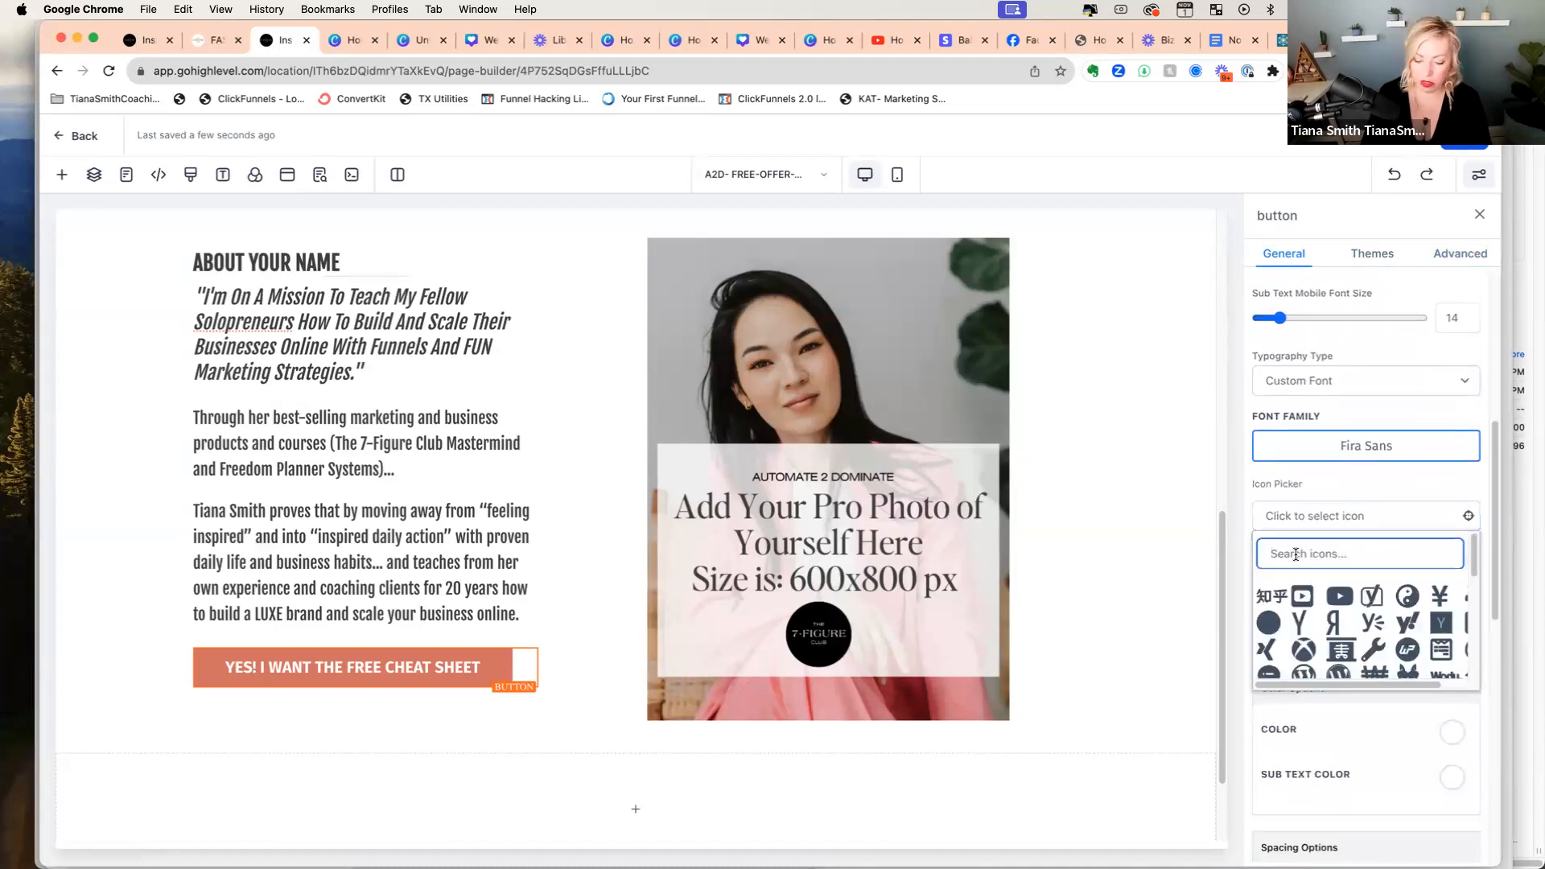
pyautogui.write('arrow')
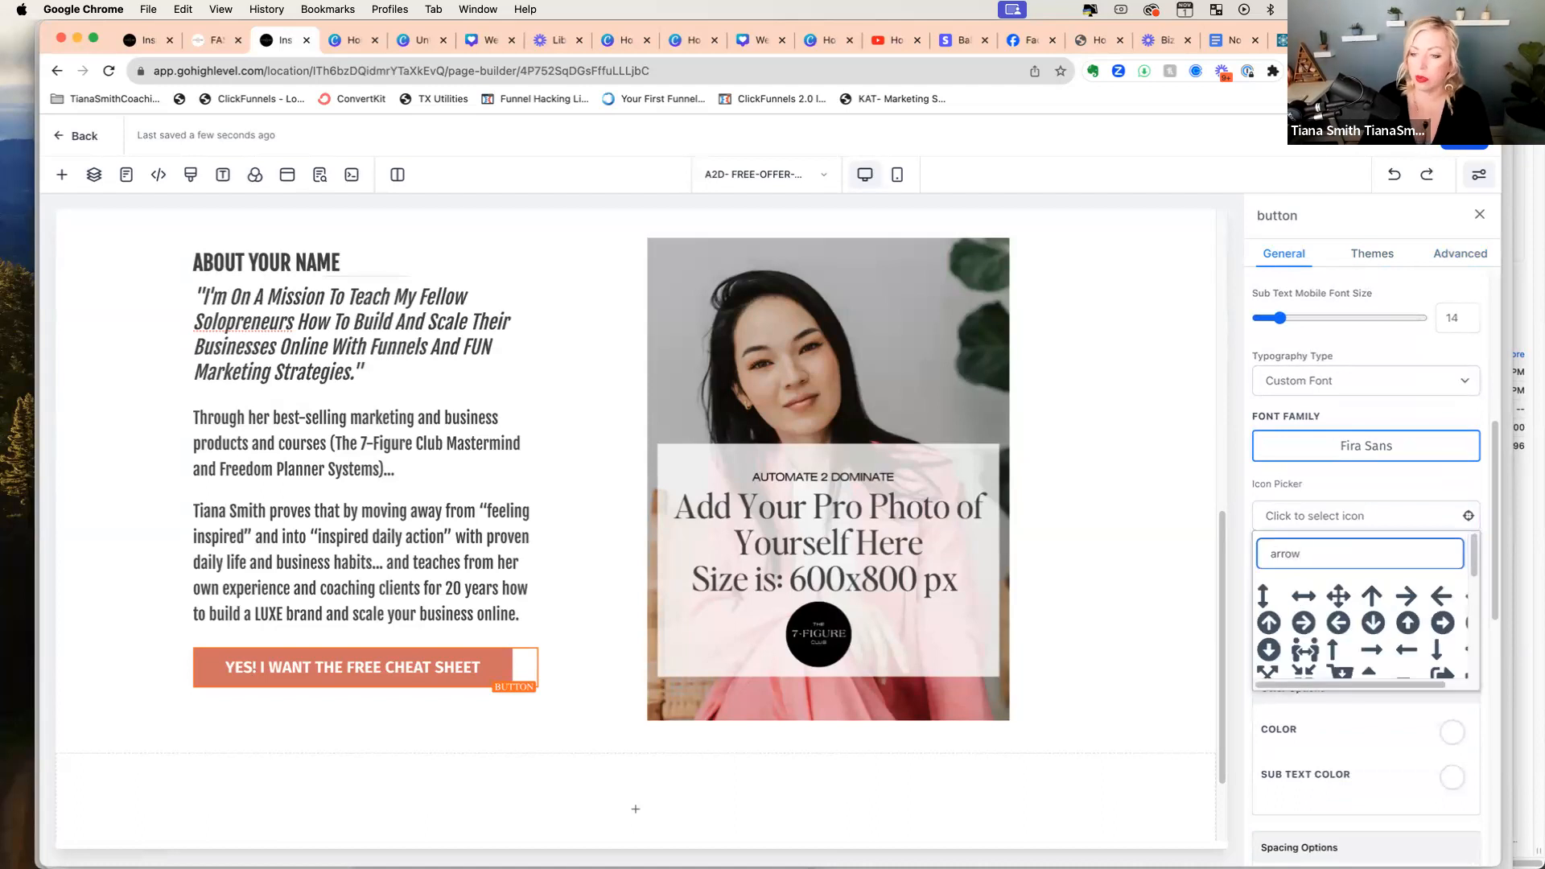
pyautogui.click(1303, 623)
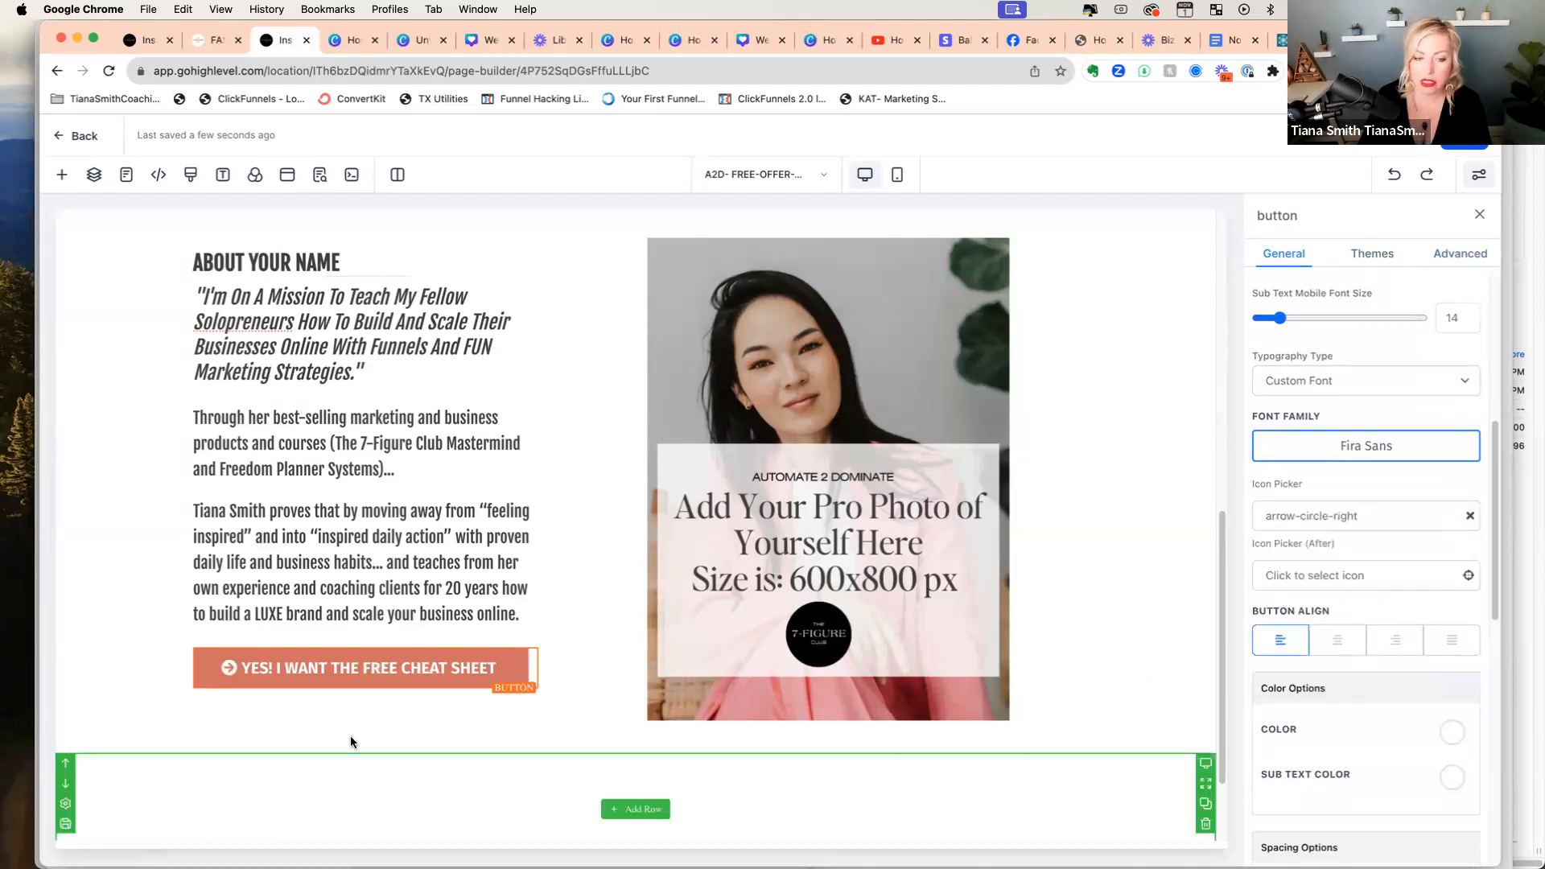
pyautogui.click(464, 726)
pyautogui.click(480, 670)
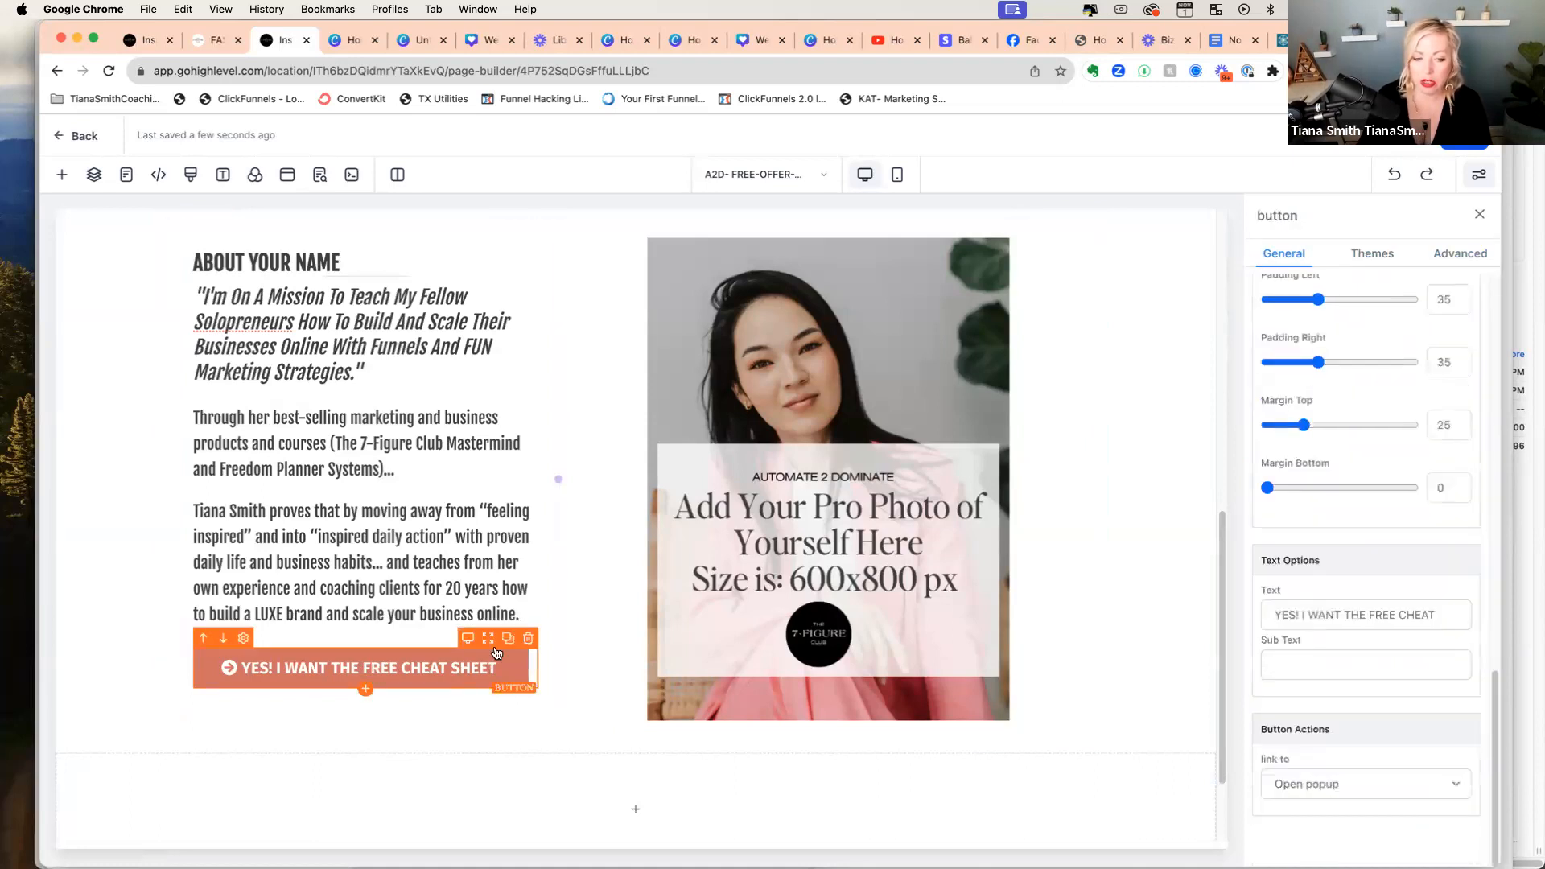
# Step: Duplicate the about section's cheat sheet button and move the copy beneath the bullet list in the free download section
pyautogui.click(508, 639)
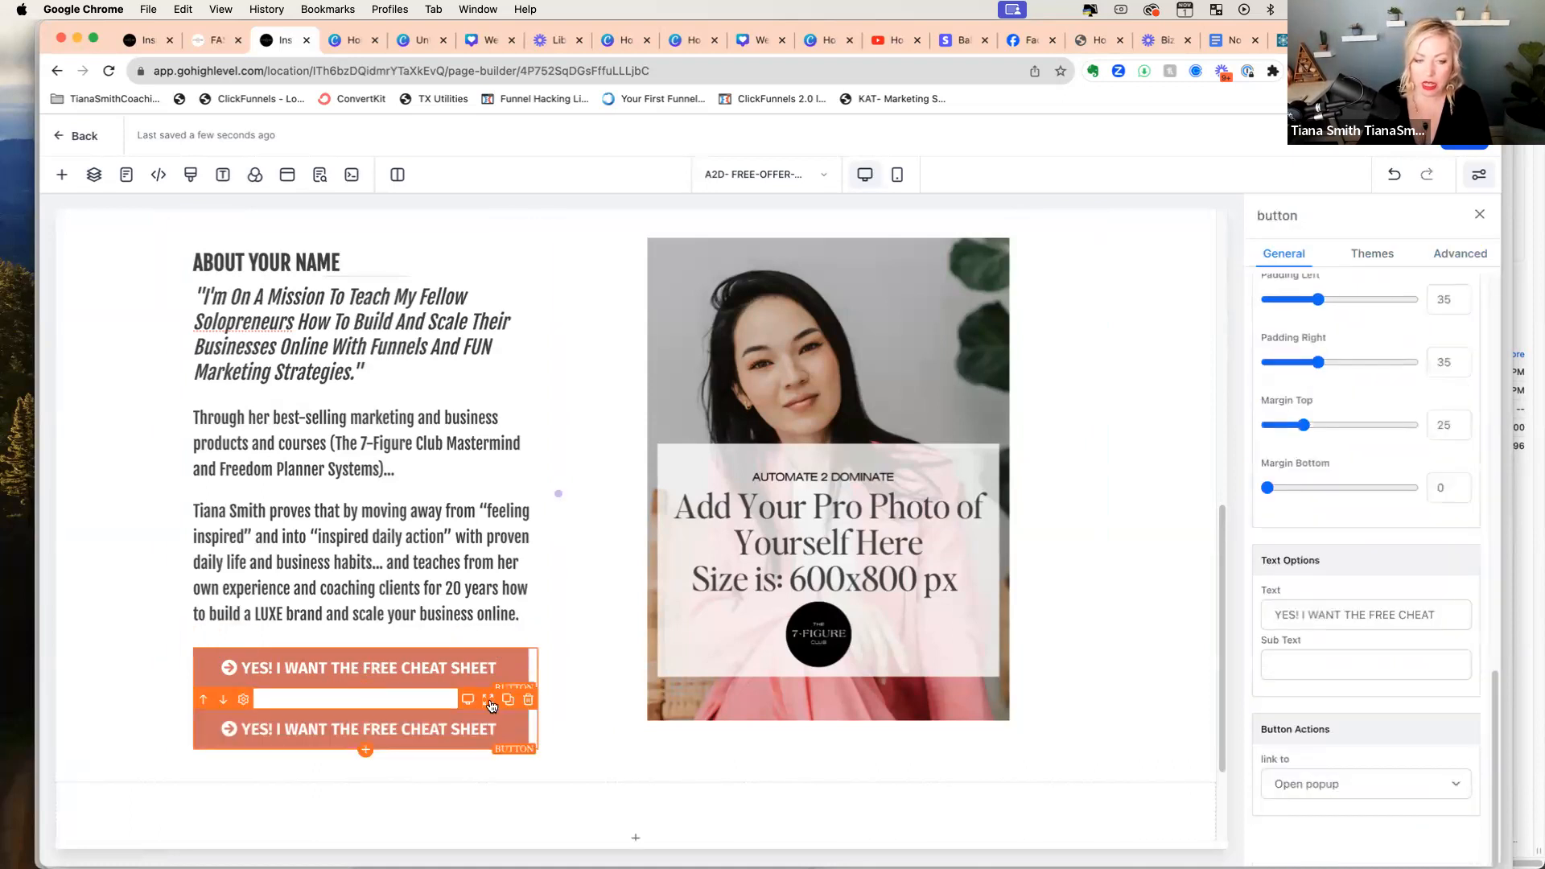
pyautogui.moveTo(486, 705); pyautogui.dragTo(973, 599)
pyautogui.click(1049, 550)
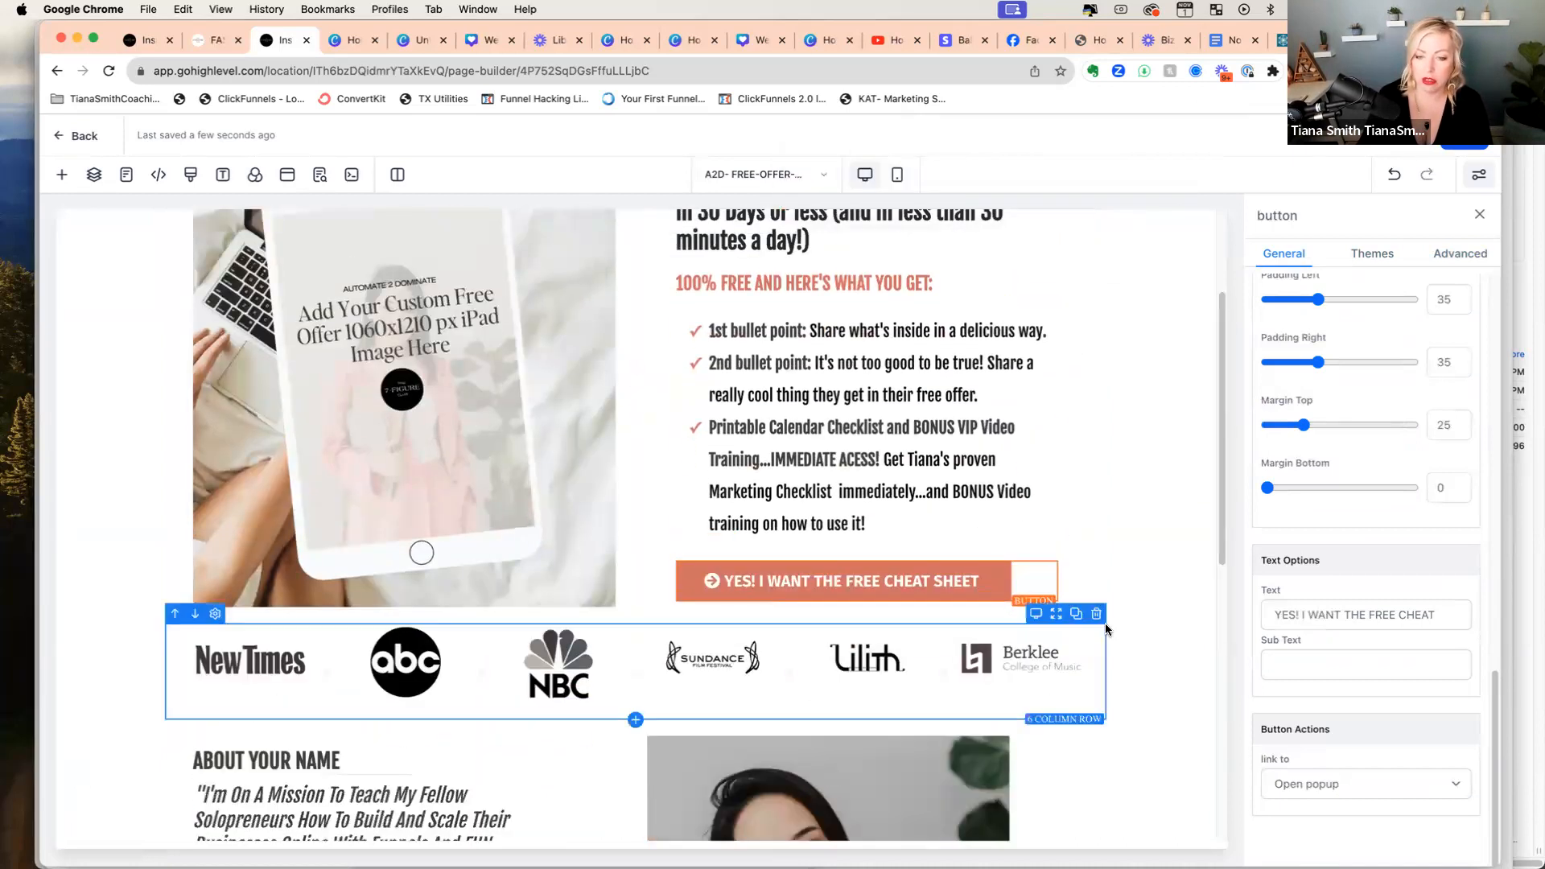
pyautogui.scroll(-7, 1107, 627)
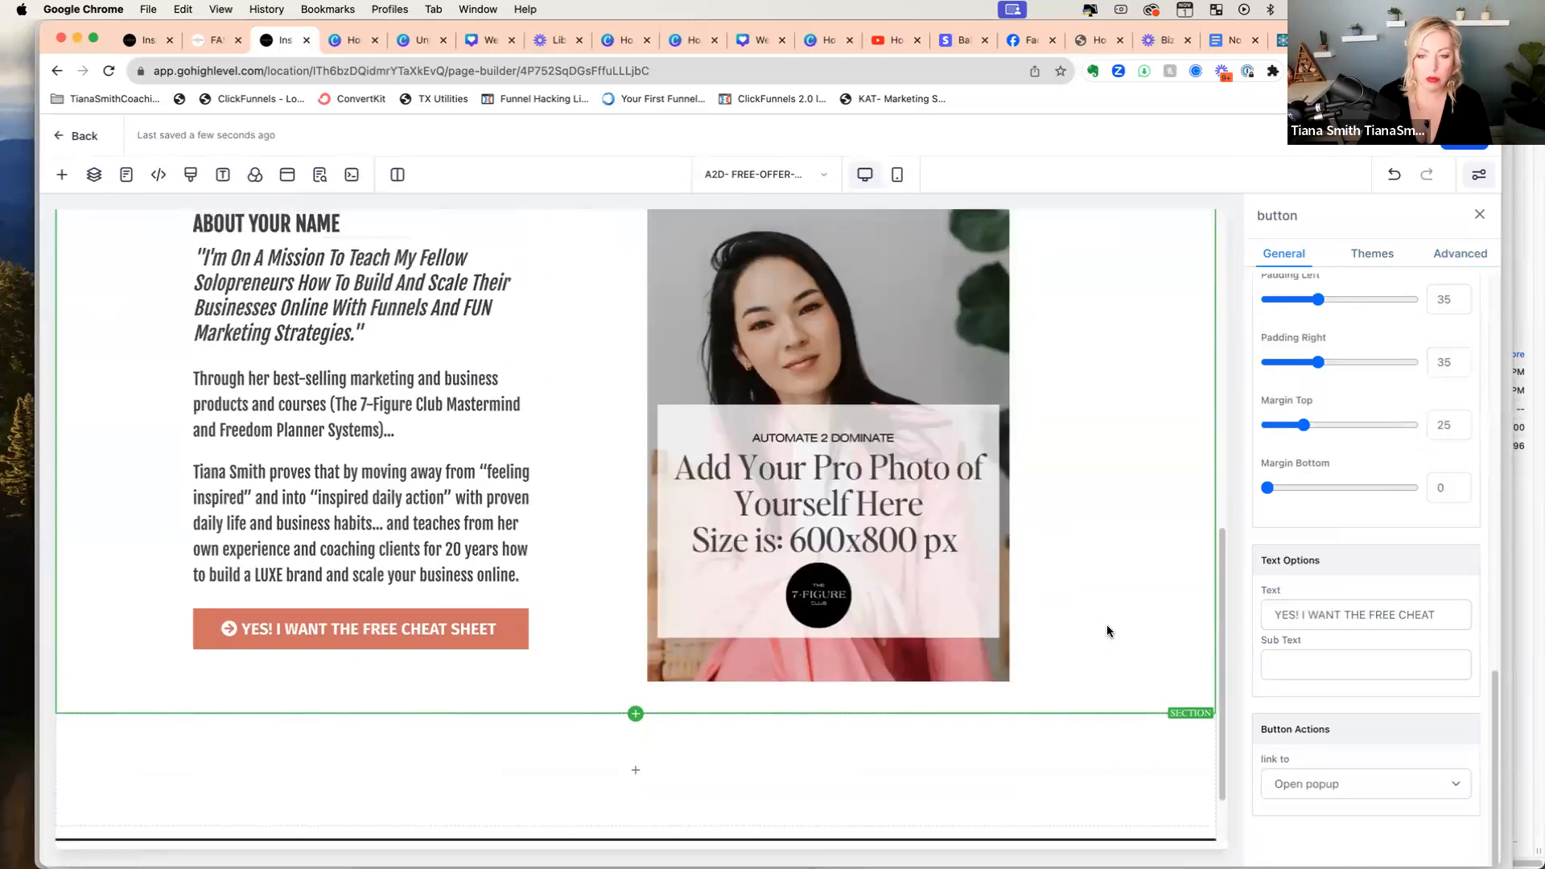
pyautogui.scroll(6, 1108, 625)
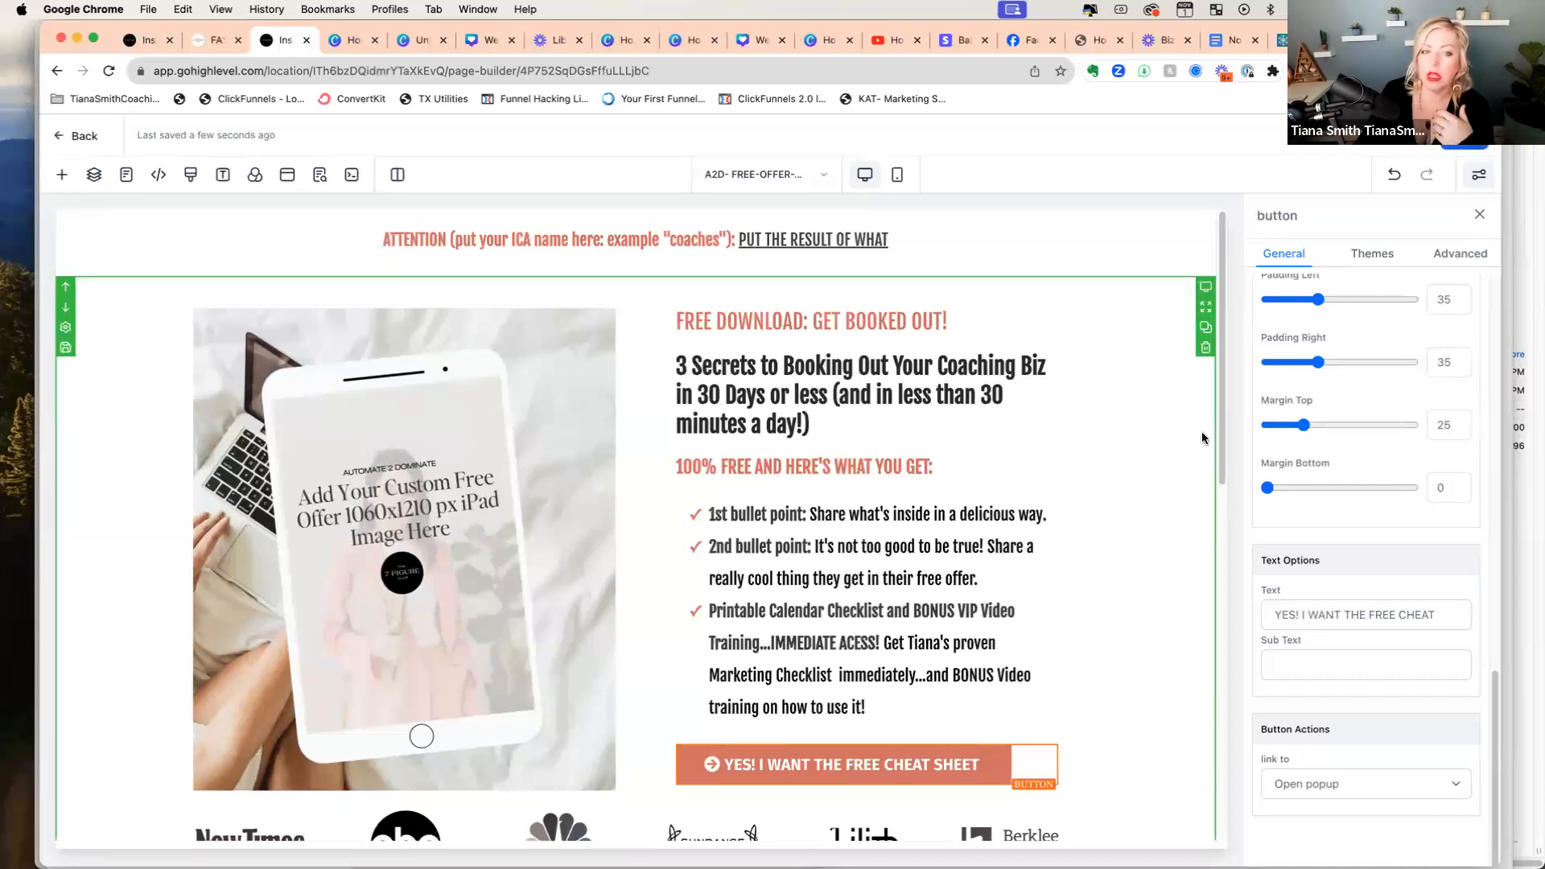
pyautogui.click(573, 246)
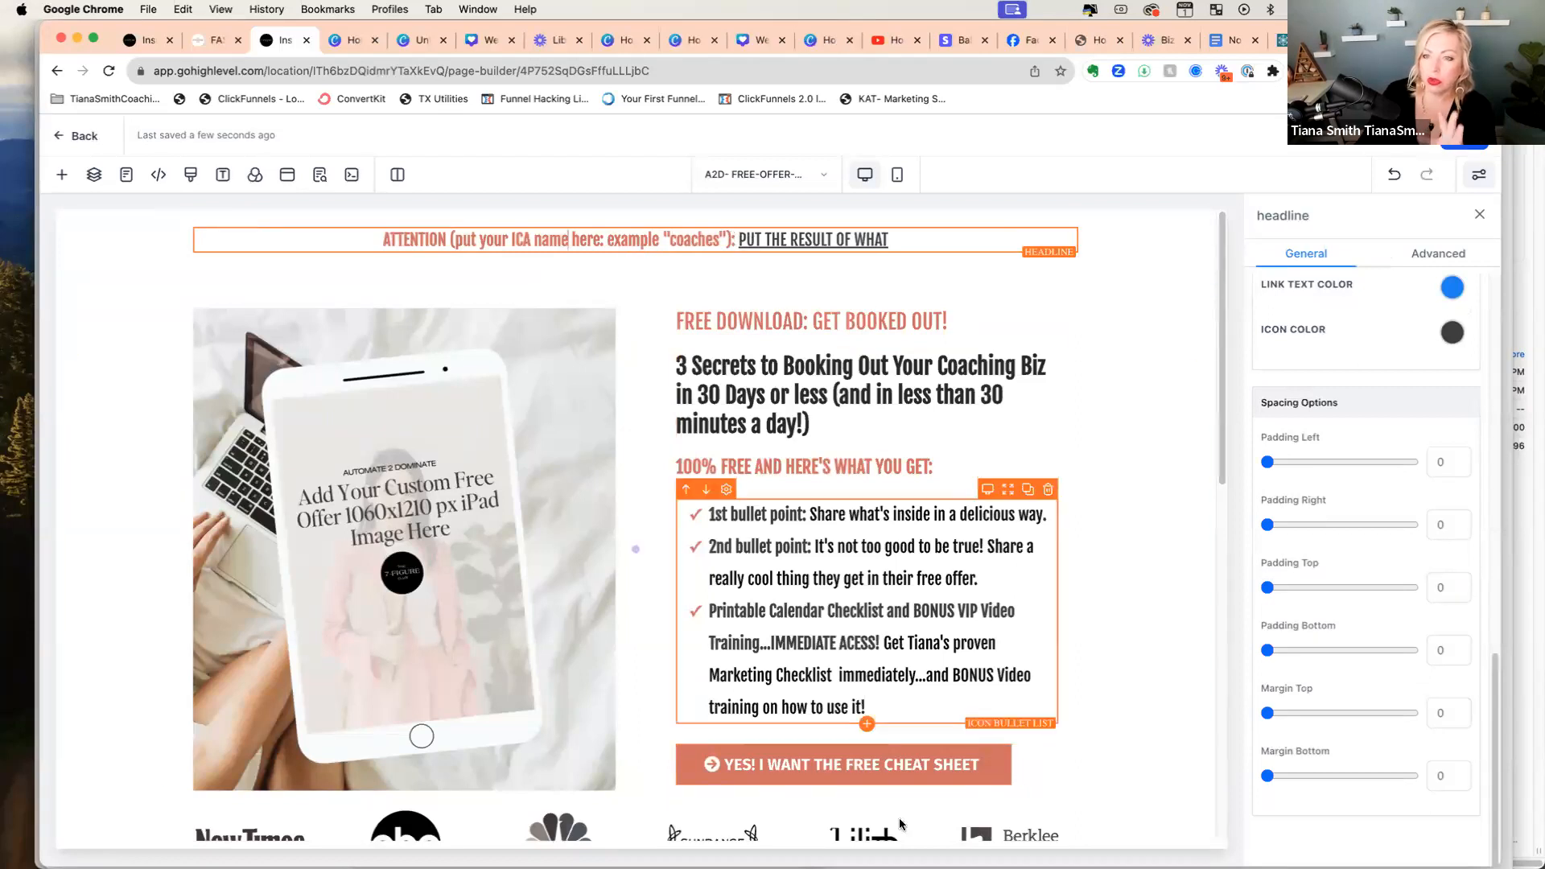
pyautogui.scroll(-4, 654, 652)
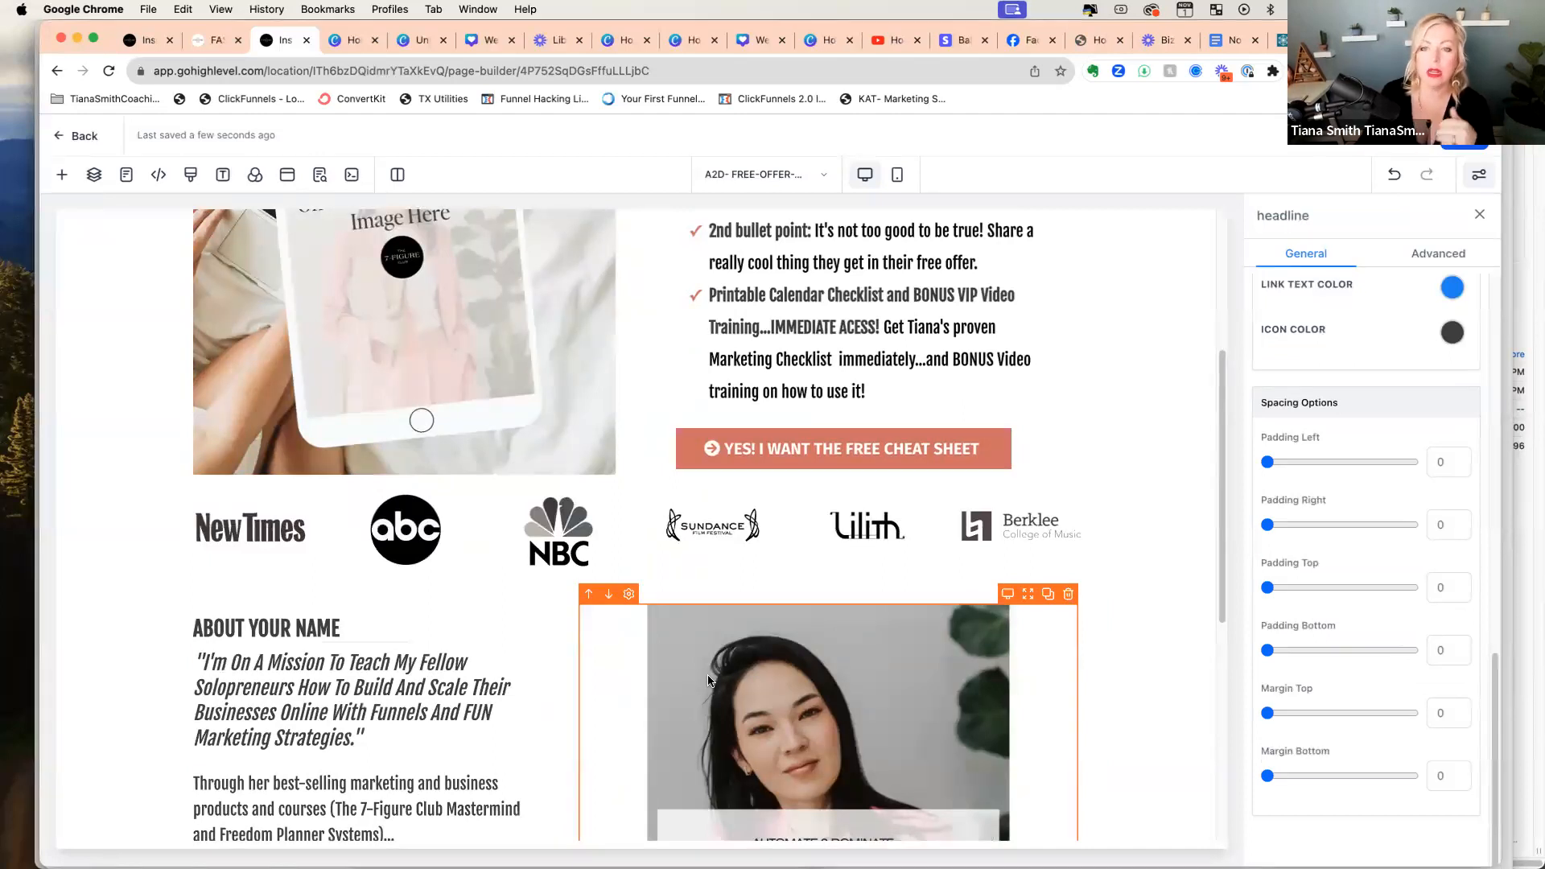
# Step: Switch to The 7-Figure Club community site, view the club's chat, and return to the Automate 2 Dominate course materials
pyautogui.click(202, 44)
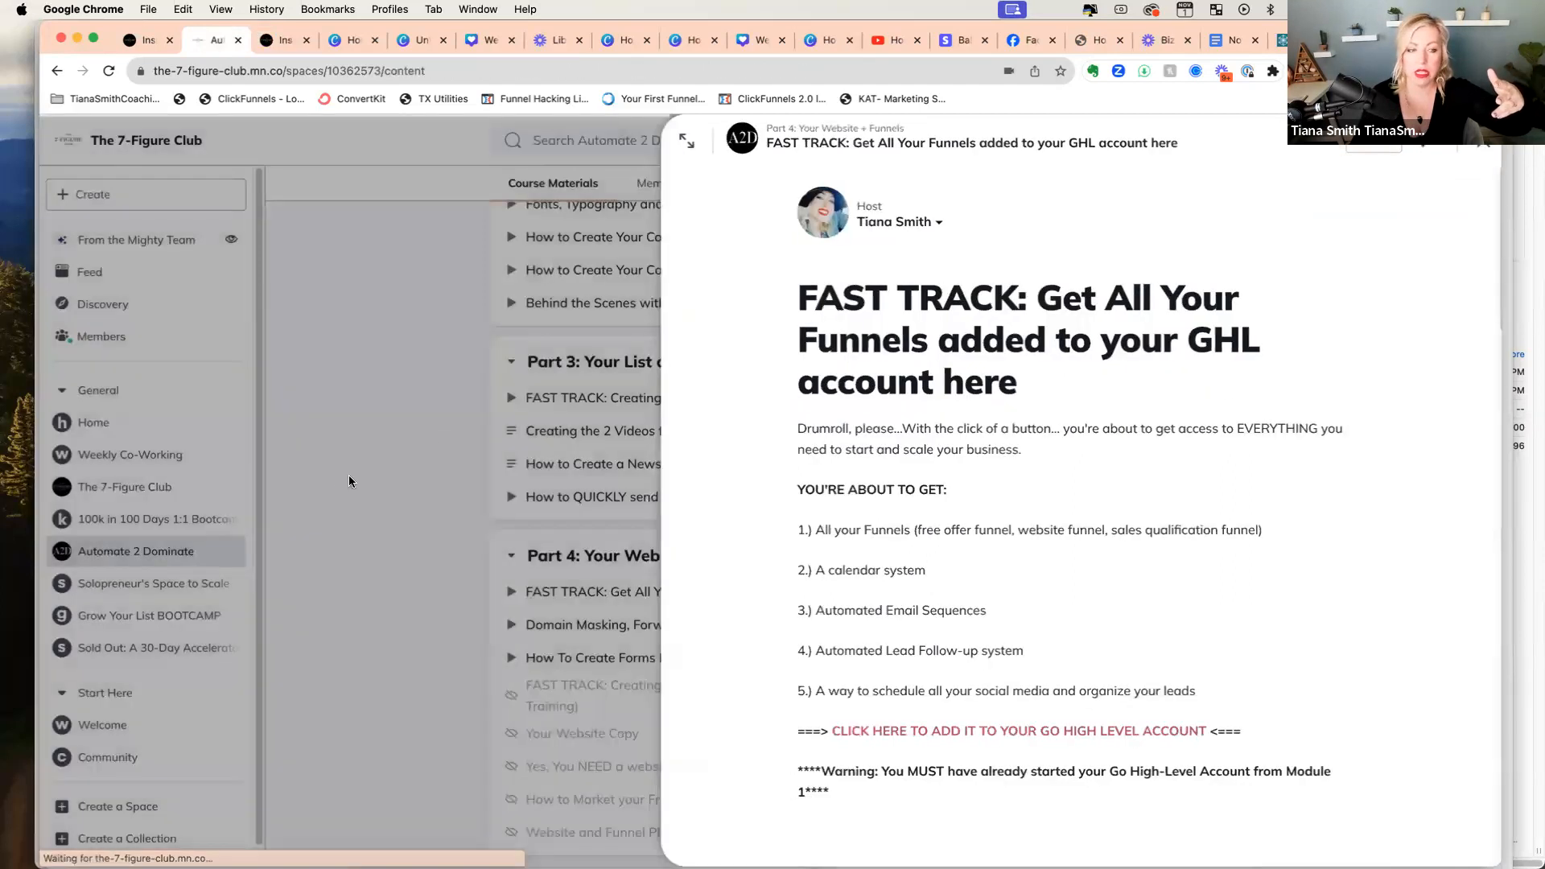
pyautogui.click(350, 481)
pyautogui.click(172, 489)
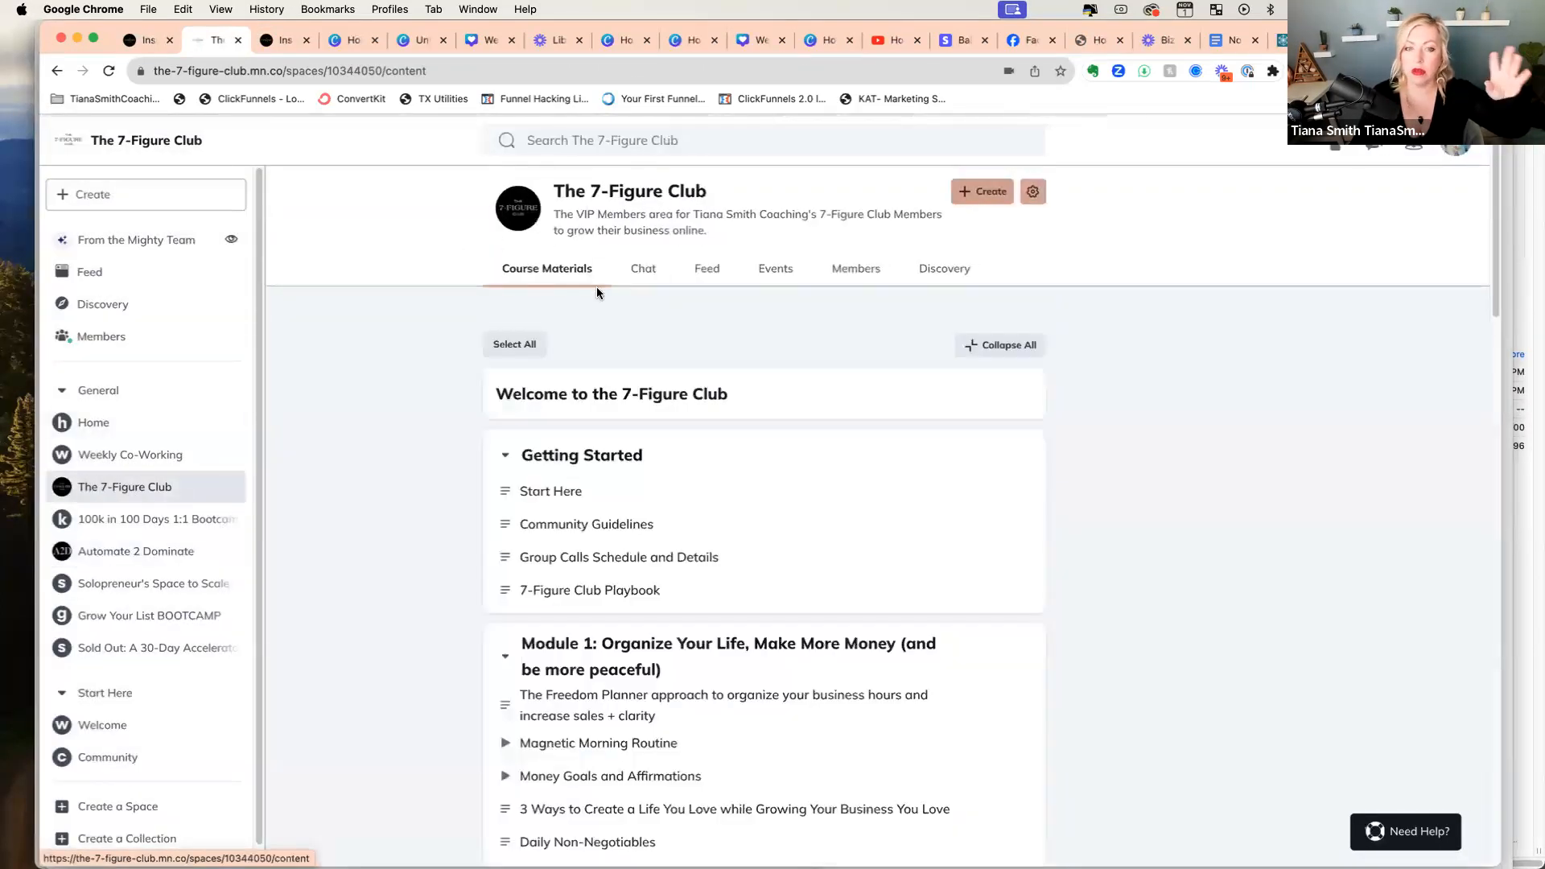
pyautogui.click(642, 271)
pyautogui.click(697, 831)
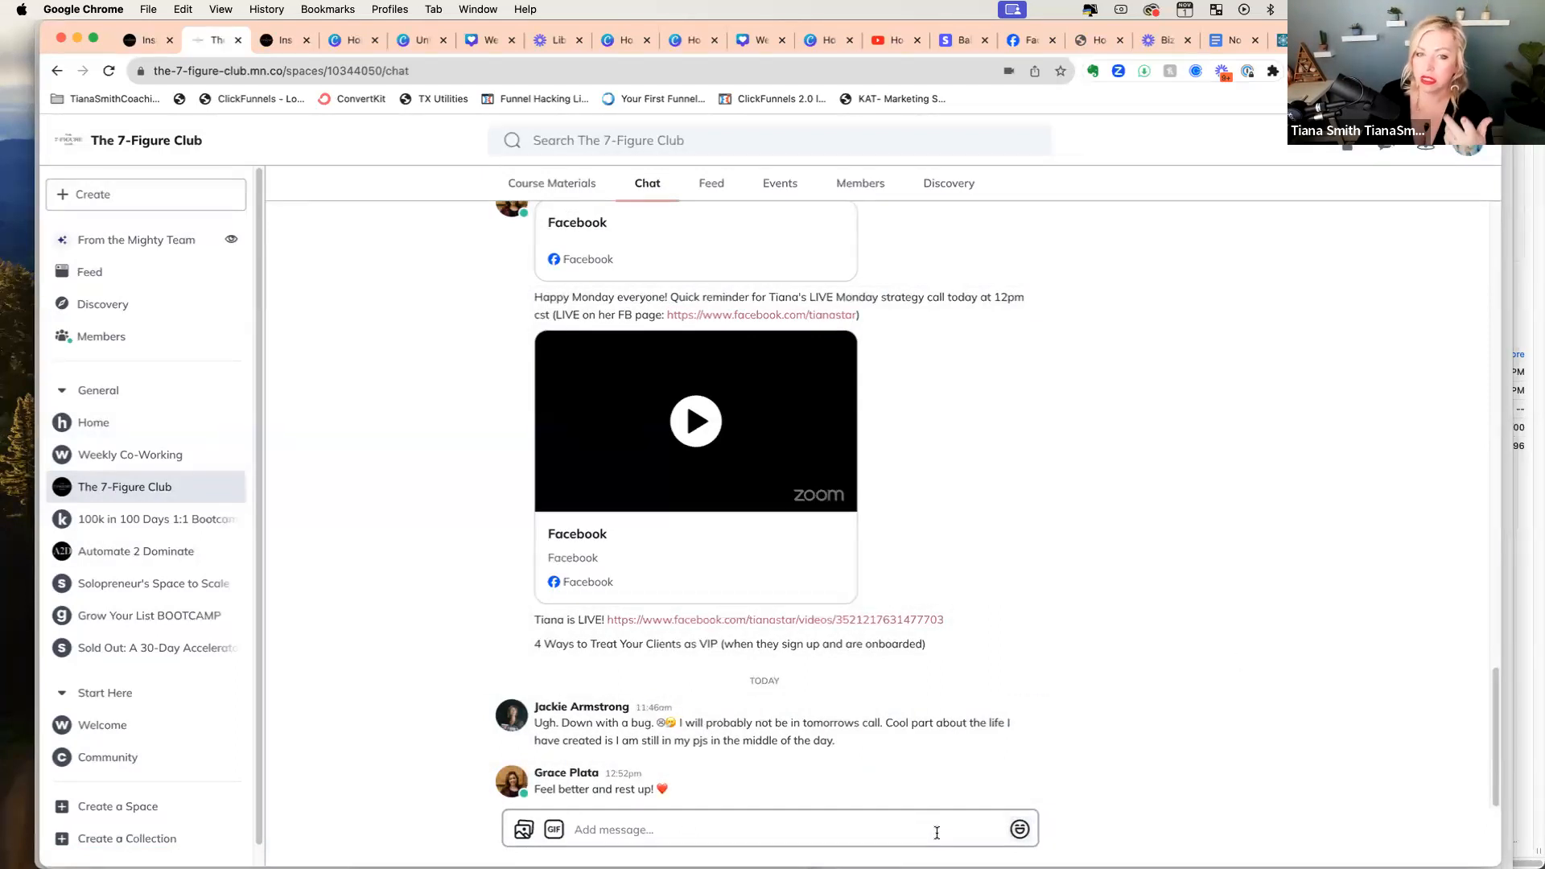
pyautogui.click(117, 551)
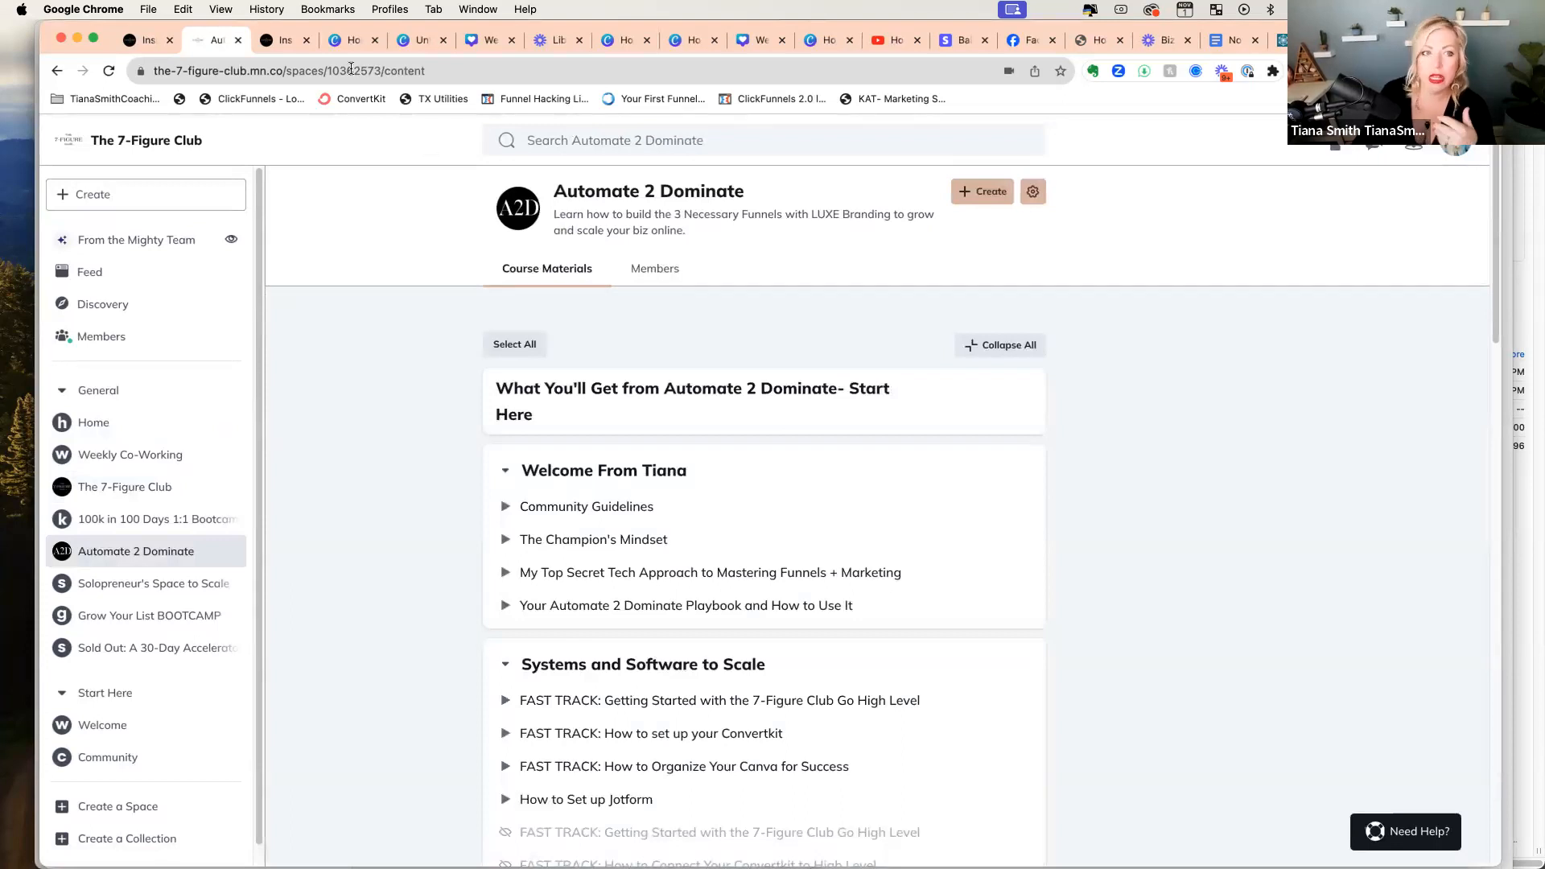
# Step: Return to GoHighLevel, leave the opt-in page and open the funnel step Your Free Offer Walk-Through for editing in the same page
pyautogui.click(286, 40)
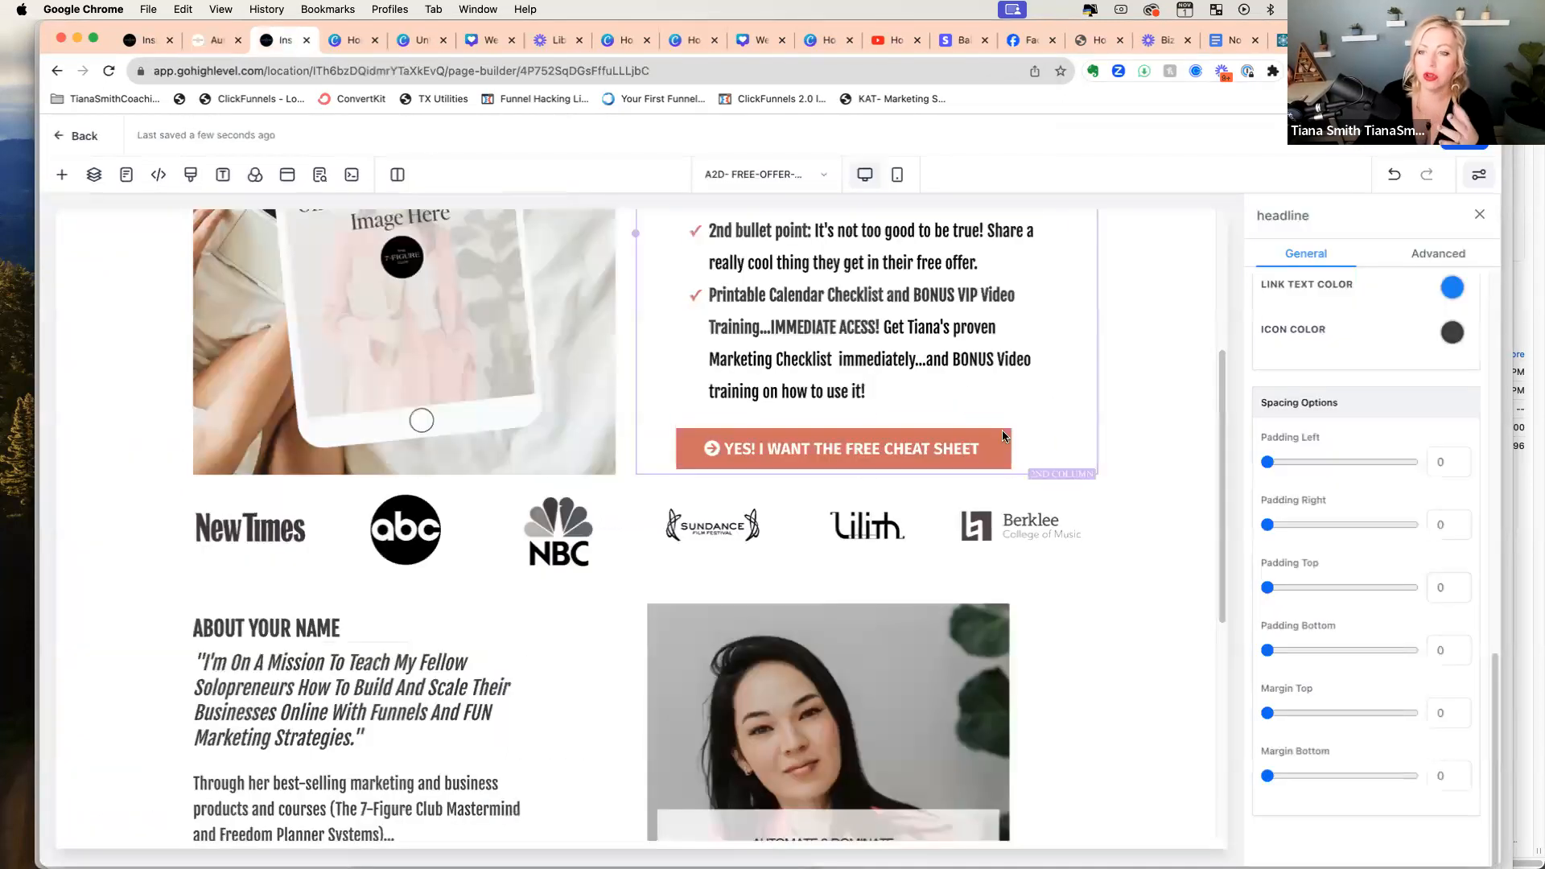
pyautogui.scroll(5, 1084, 428)
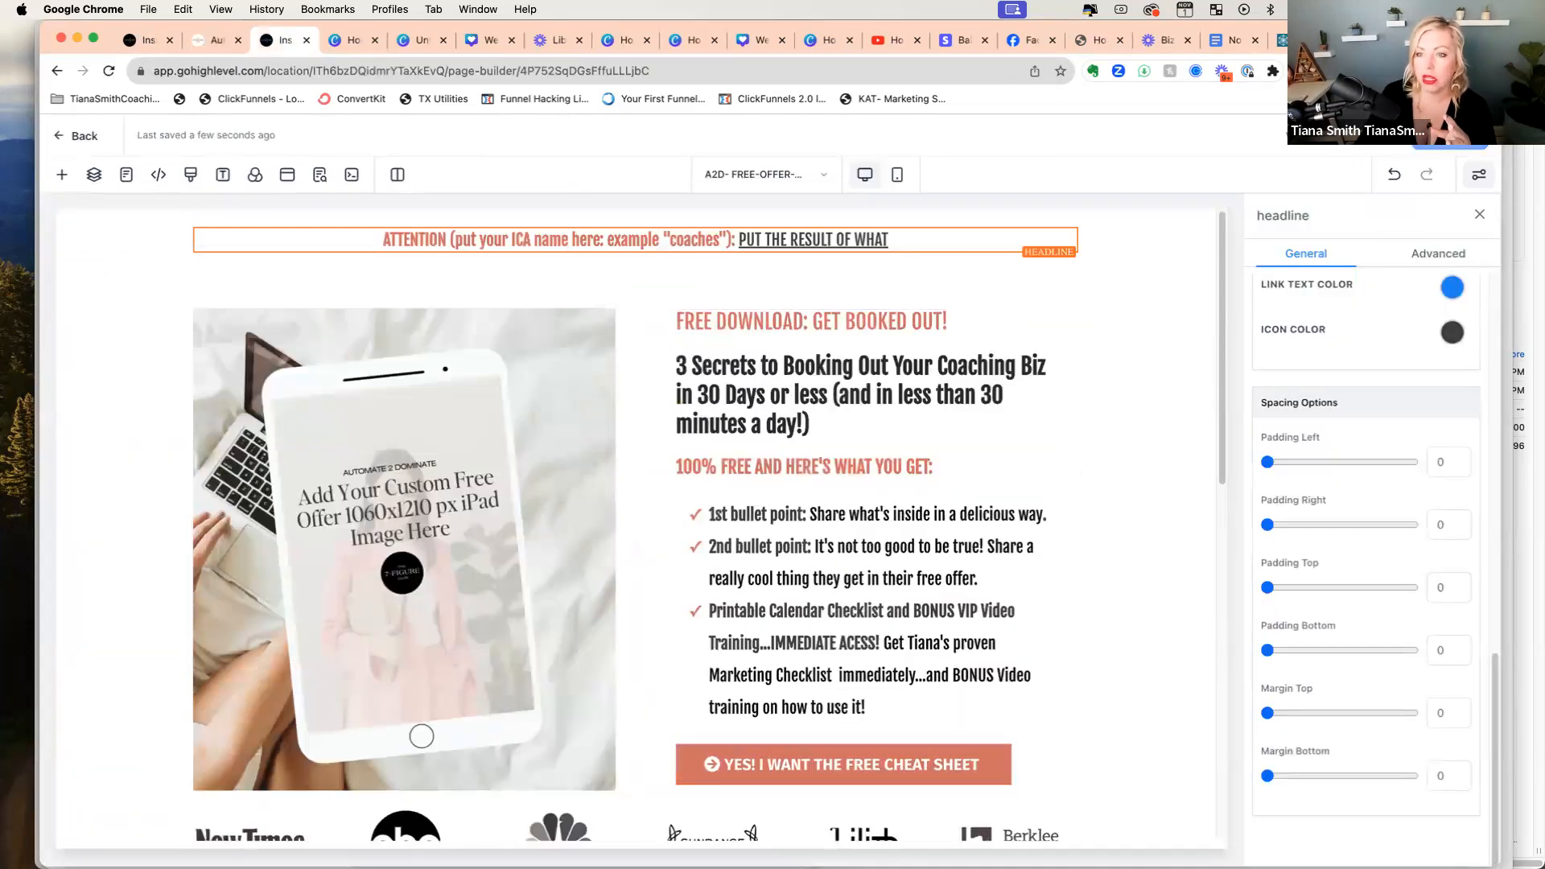
pyautogui.click(90, 136)
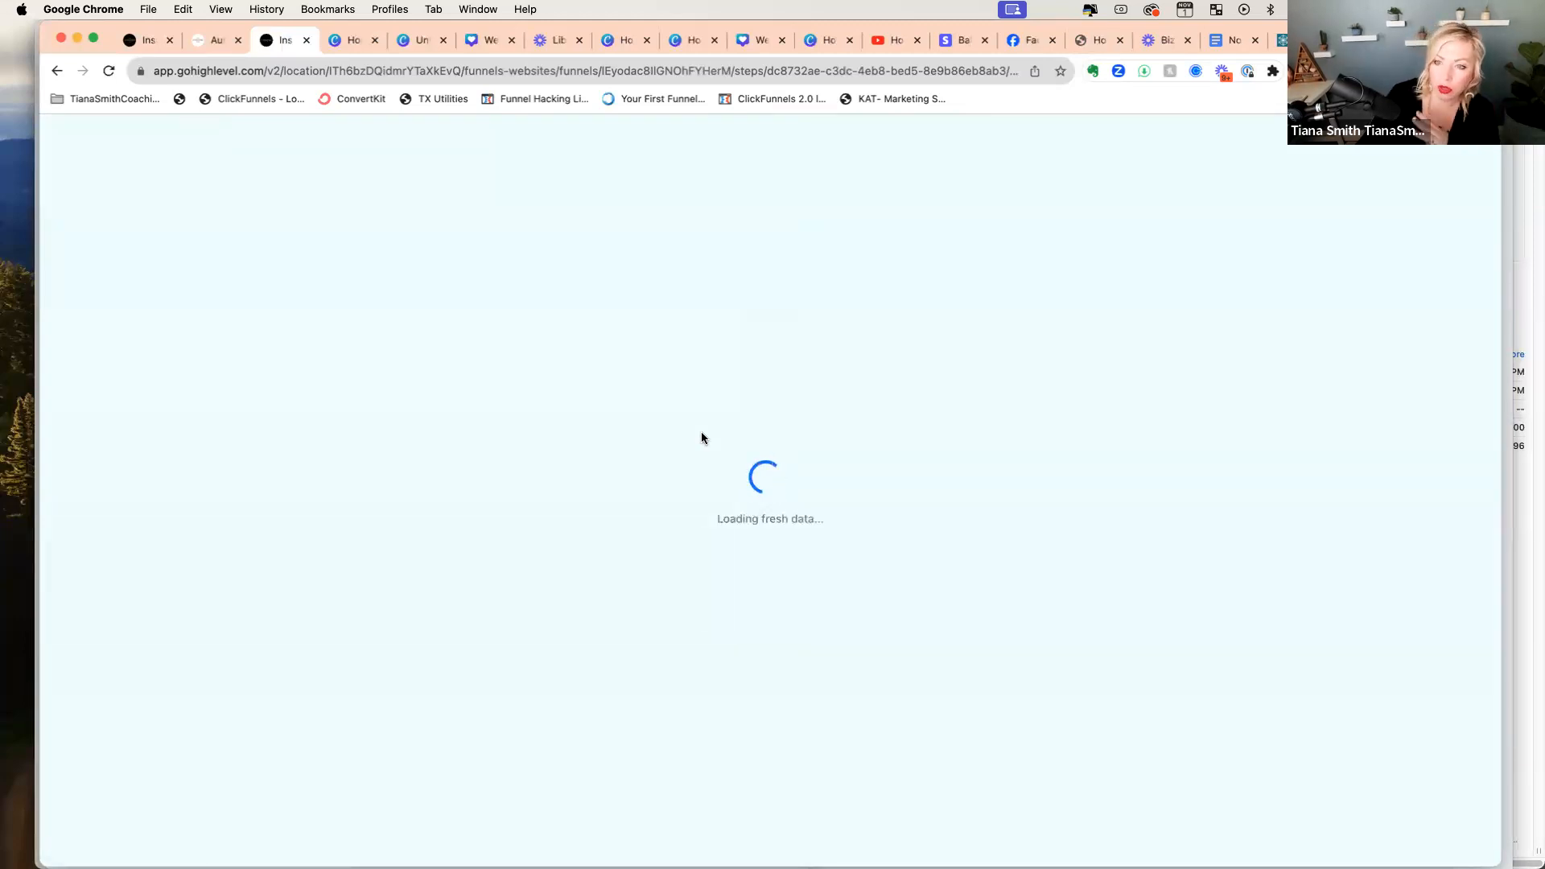
pyautogui.click(423, 480)
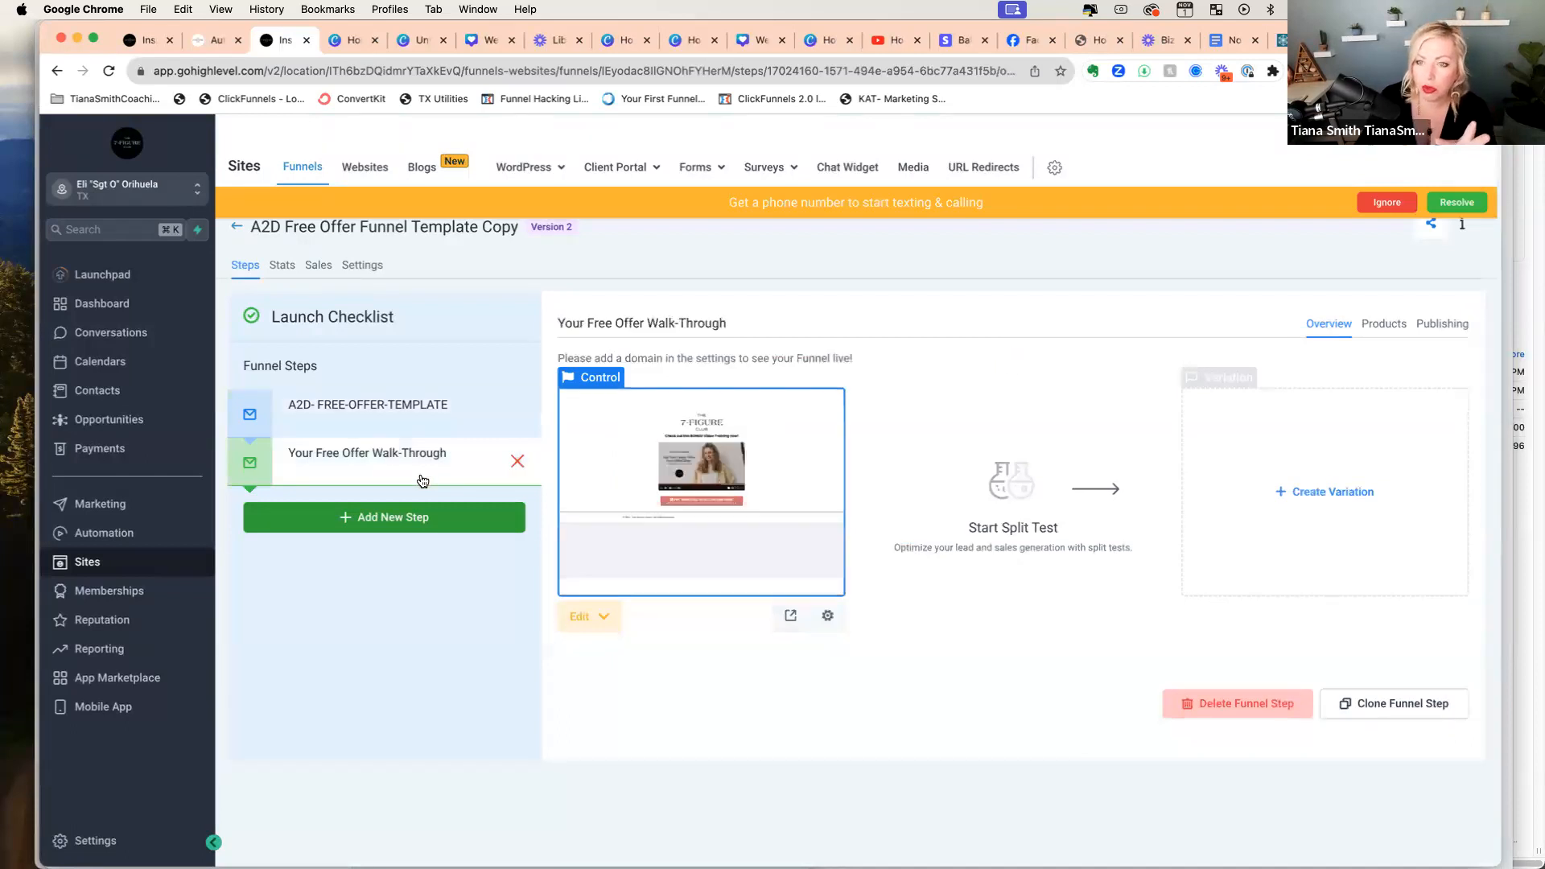
pyautogui.click(584, 624)
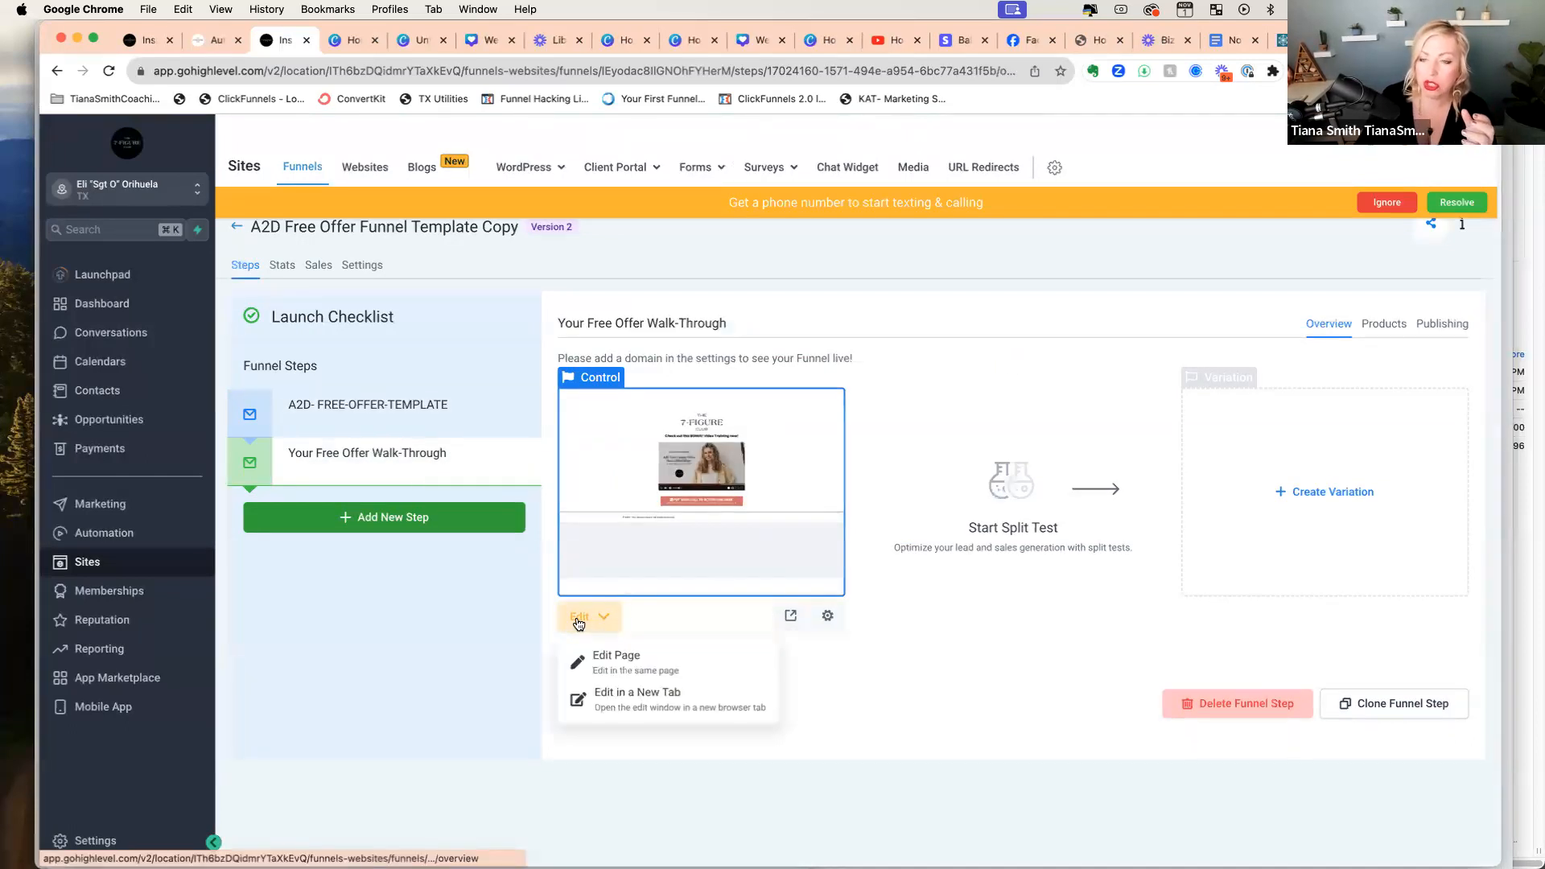
pyautogui.click(605, 655)
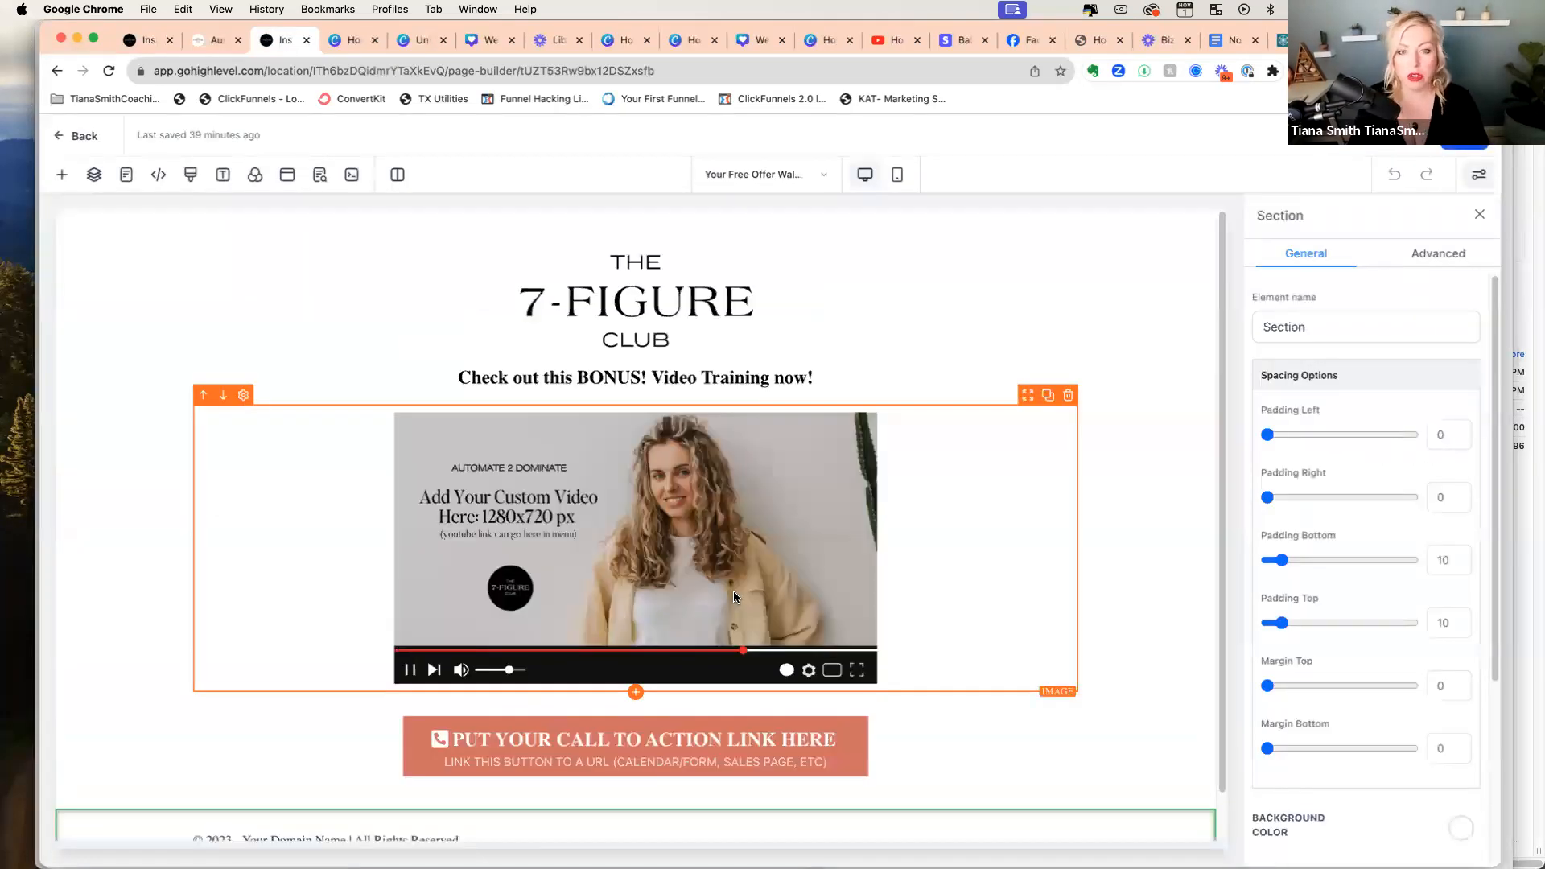
# Step: Select the page's logo image, look up the logo download options in Canva's 2022 coaching Brand Kit, and return to the page builder
pyautogui.click(718, 305)
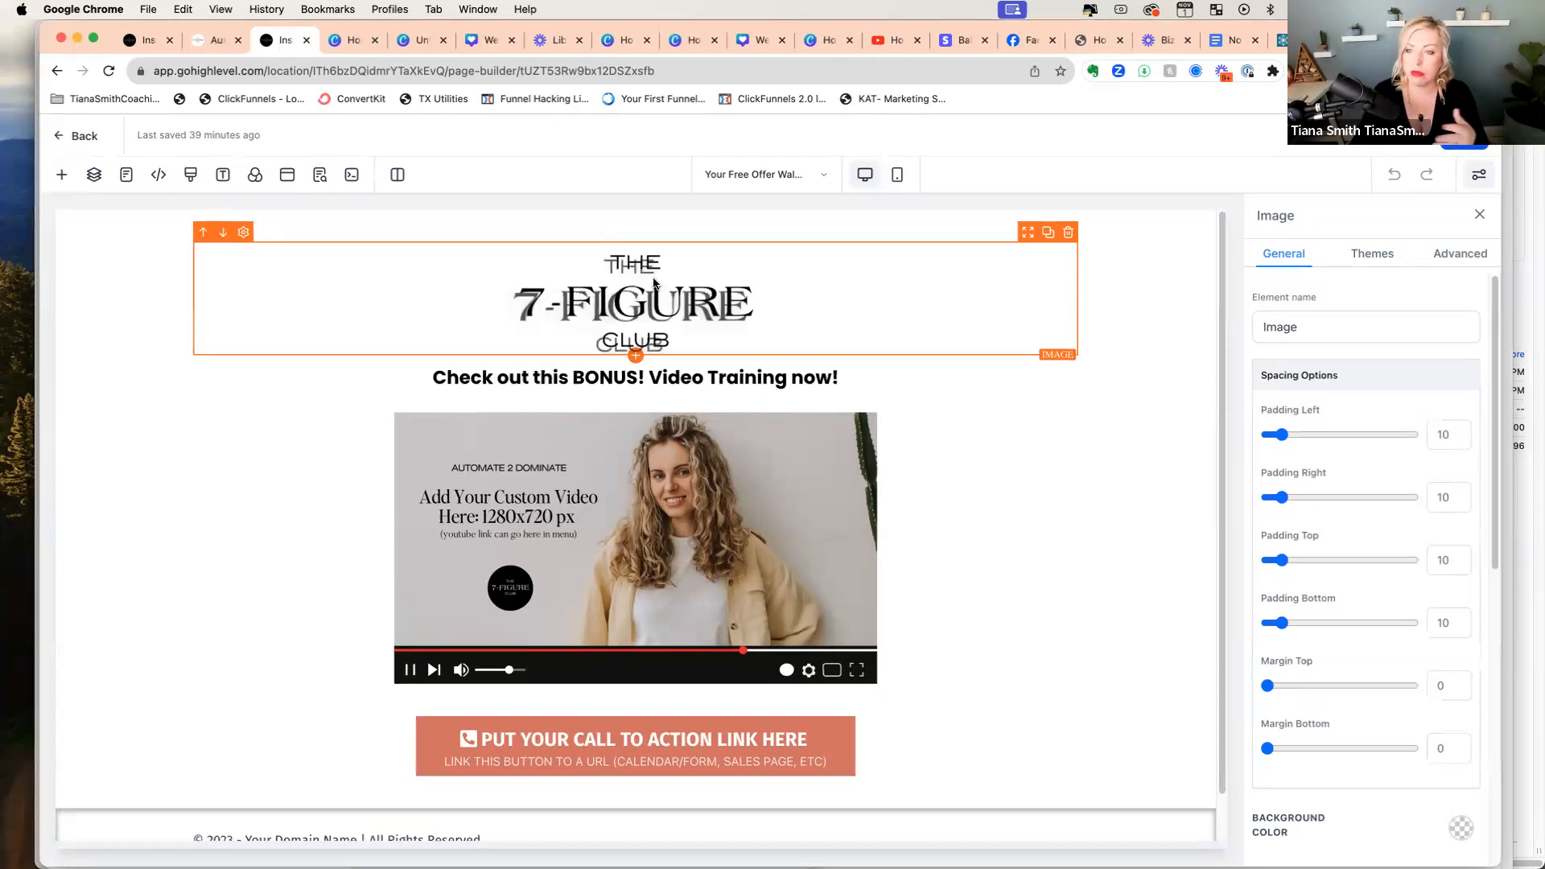
pyautogui.click(351, 42)
pyautogui.click(95, 431)
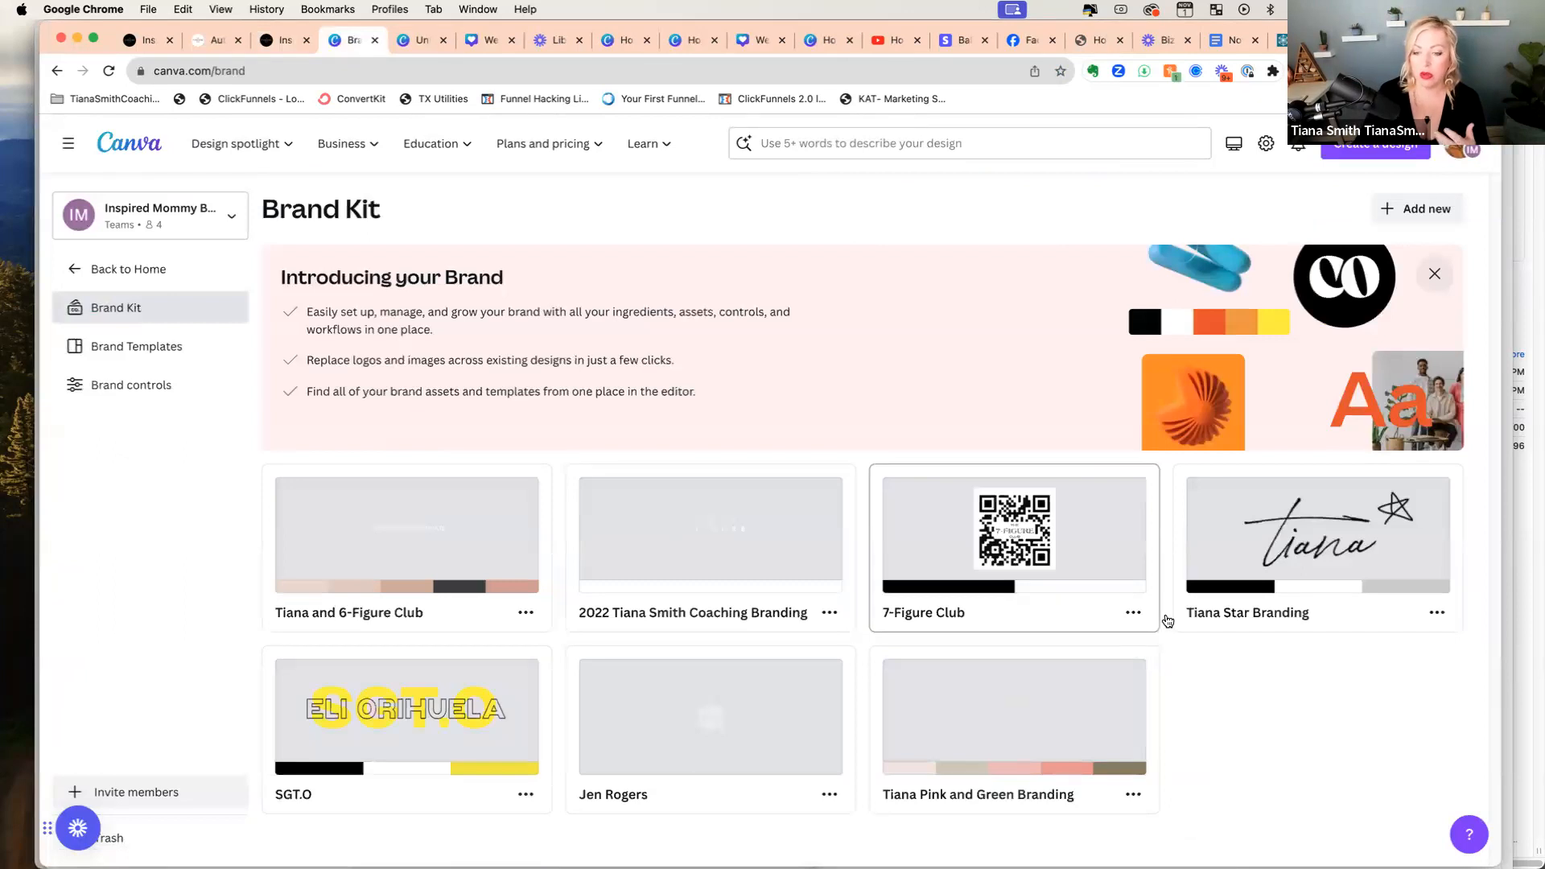
pyautogui.click(803, 566)
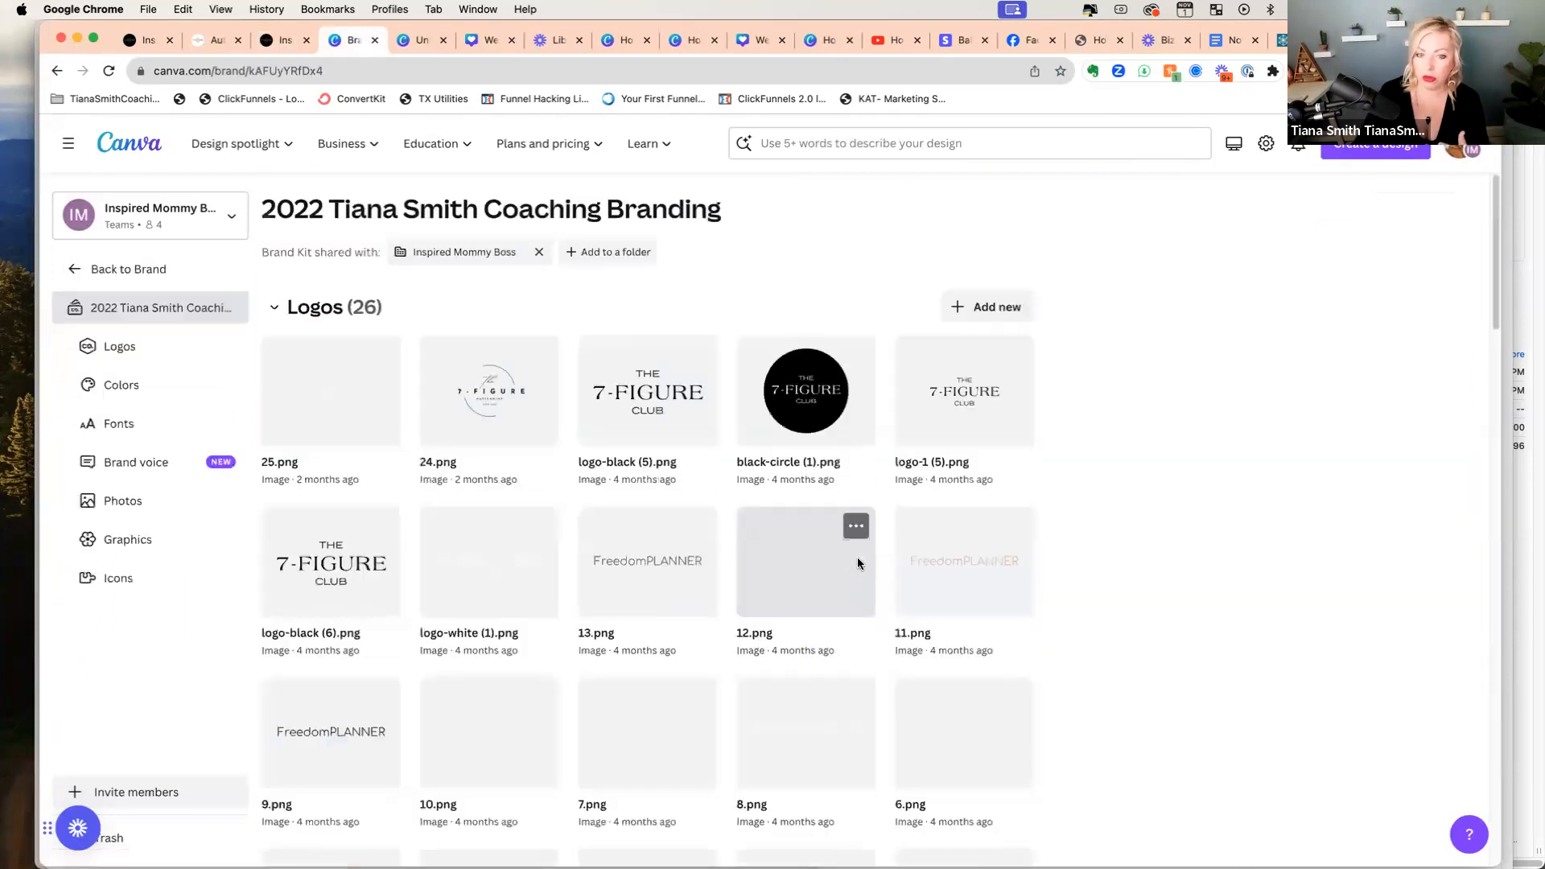
pyautogui.click(858, 528)
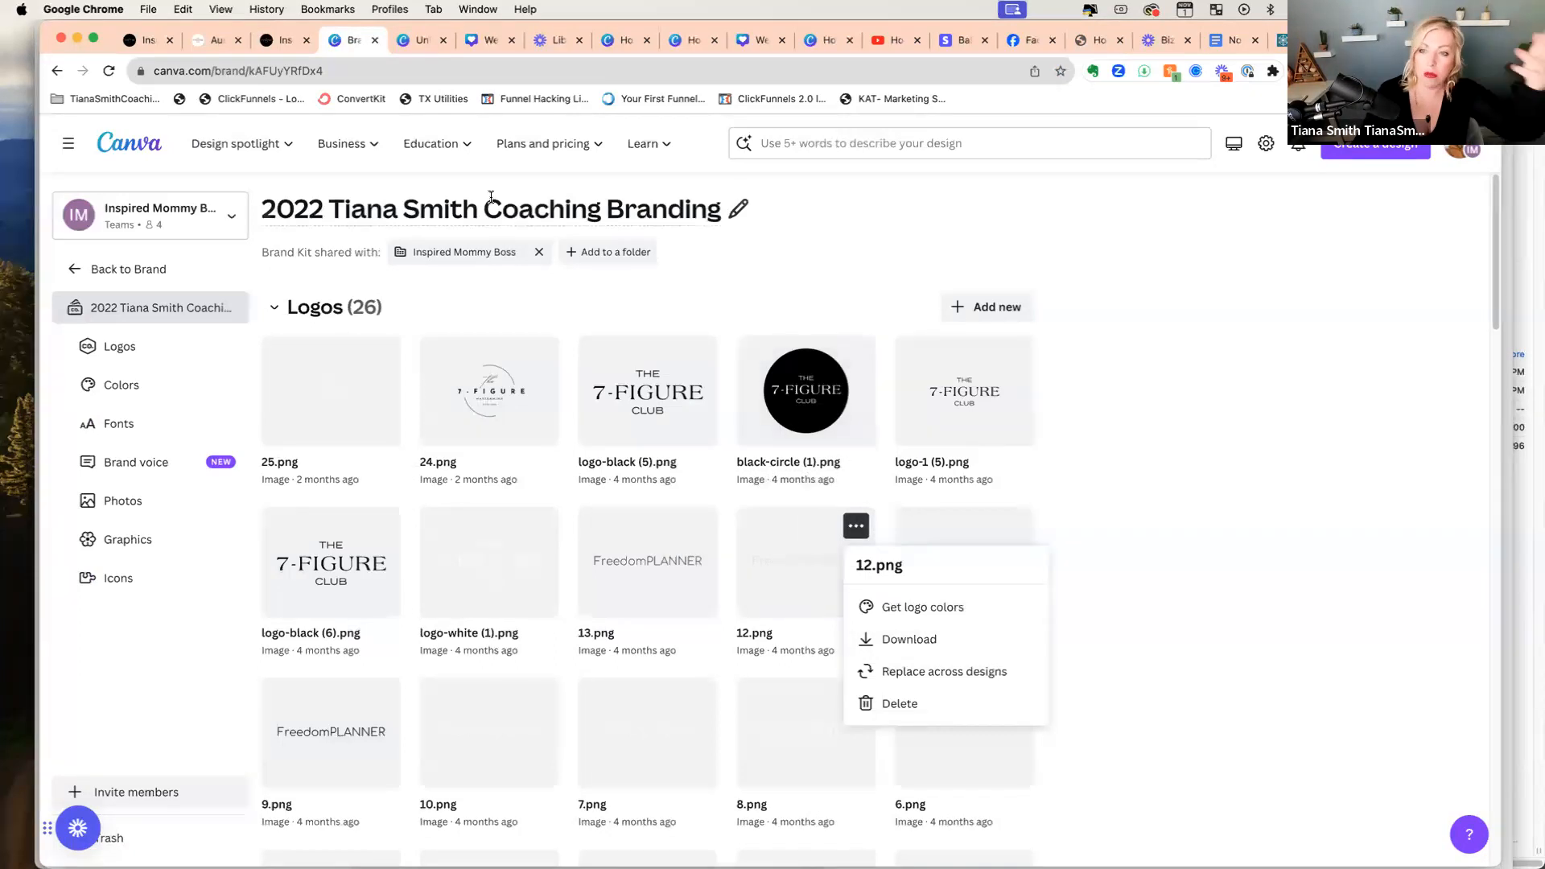
pyautogui.click(286, 40)
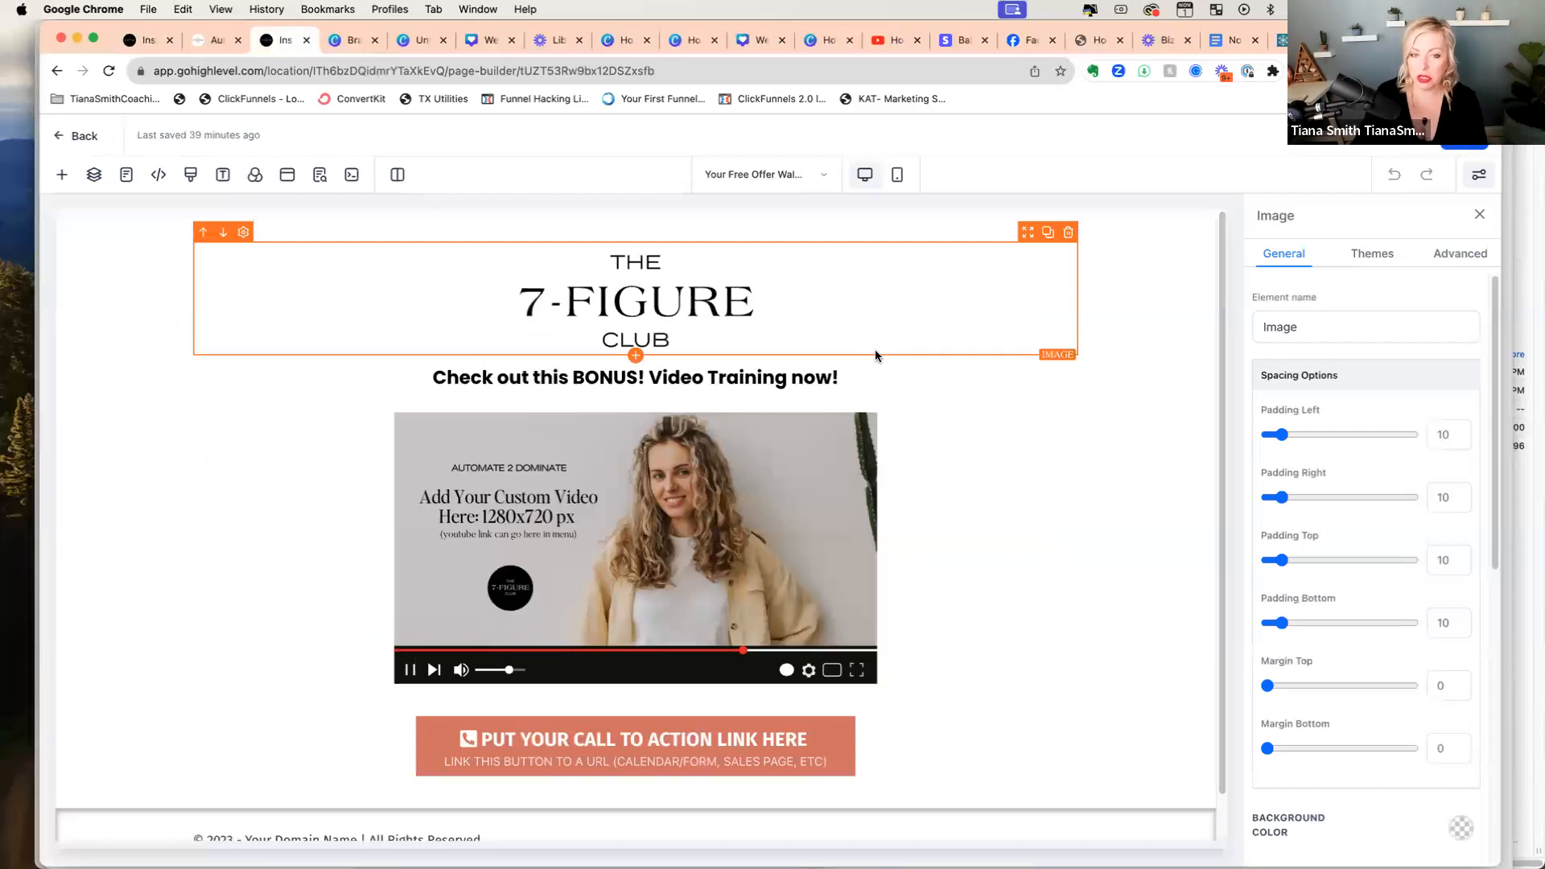
# Step: Inspect the settings of the bonus video sub headline and the video placeholder image, and close the settings
pyautogui.click(804, 380)
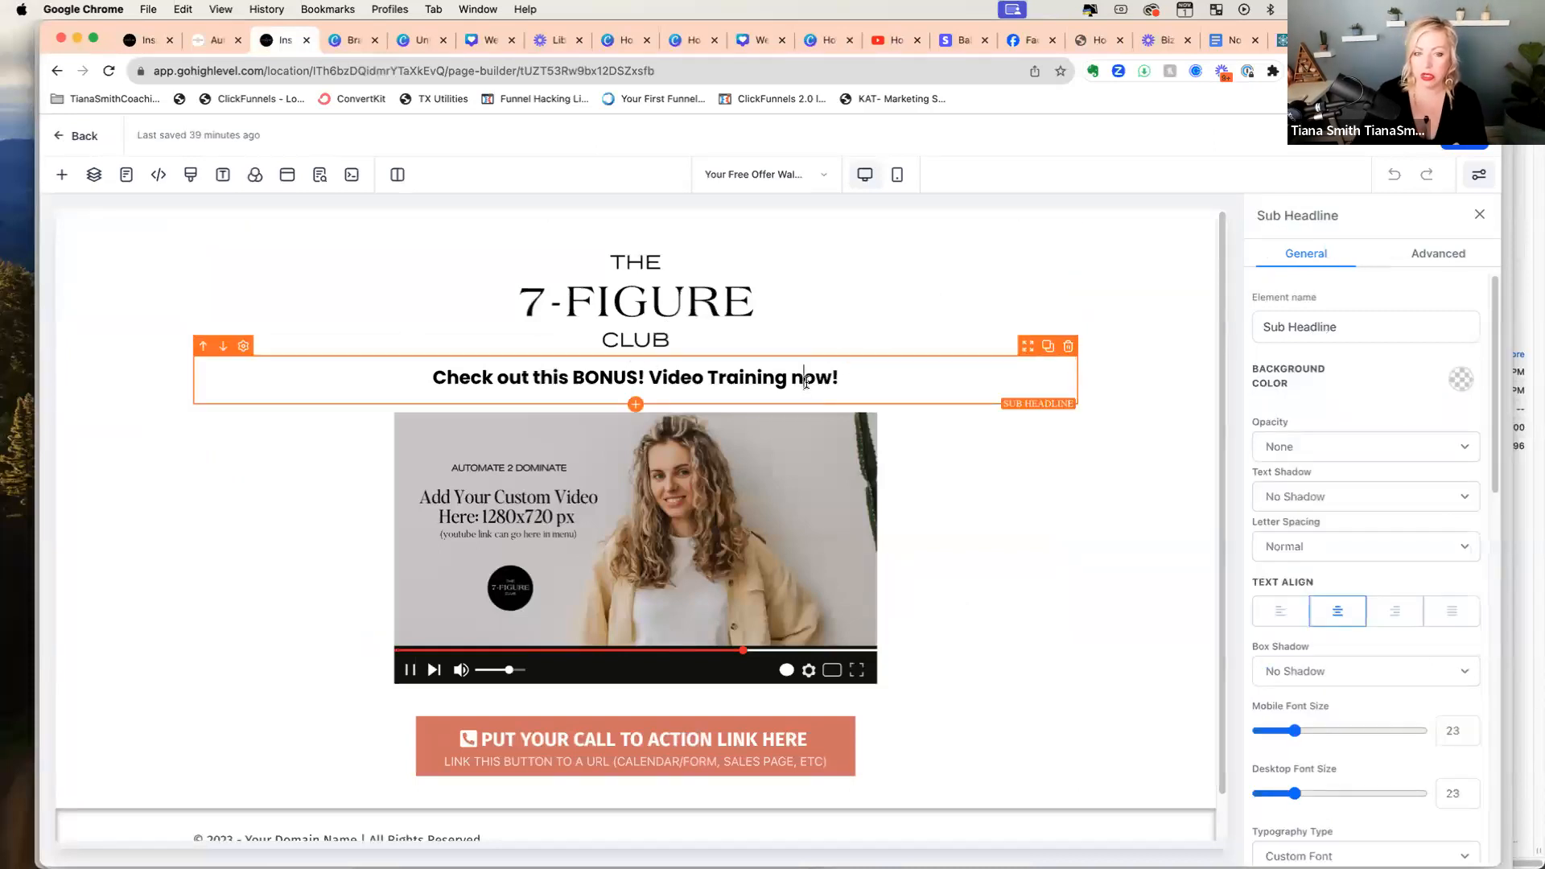
pyautogui.click(799, 496)
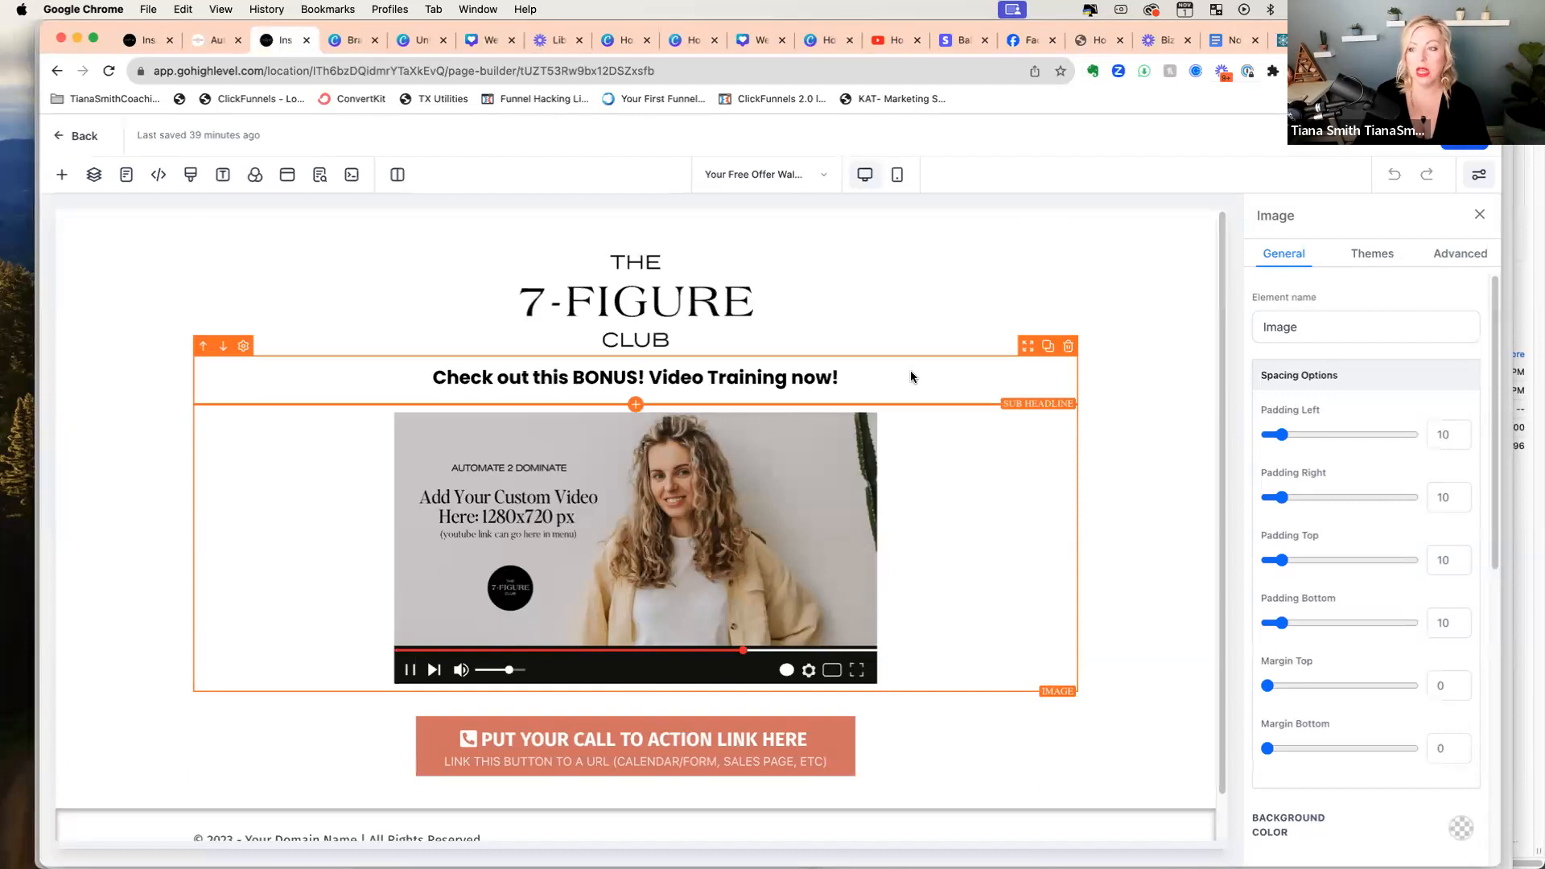
pyautogui.click(1479, 214)
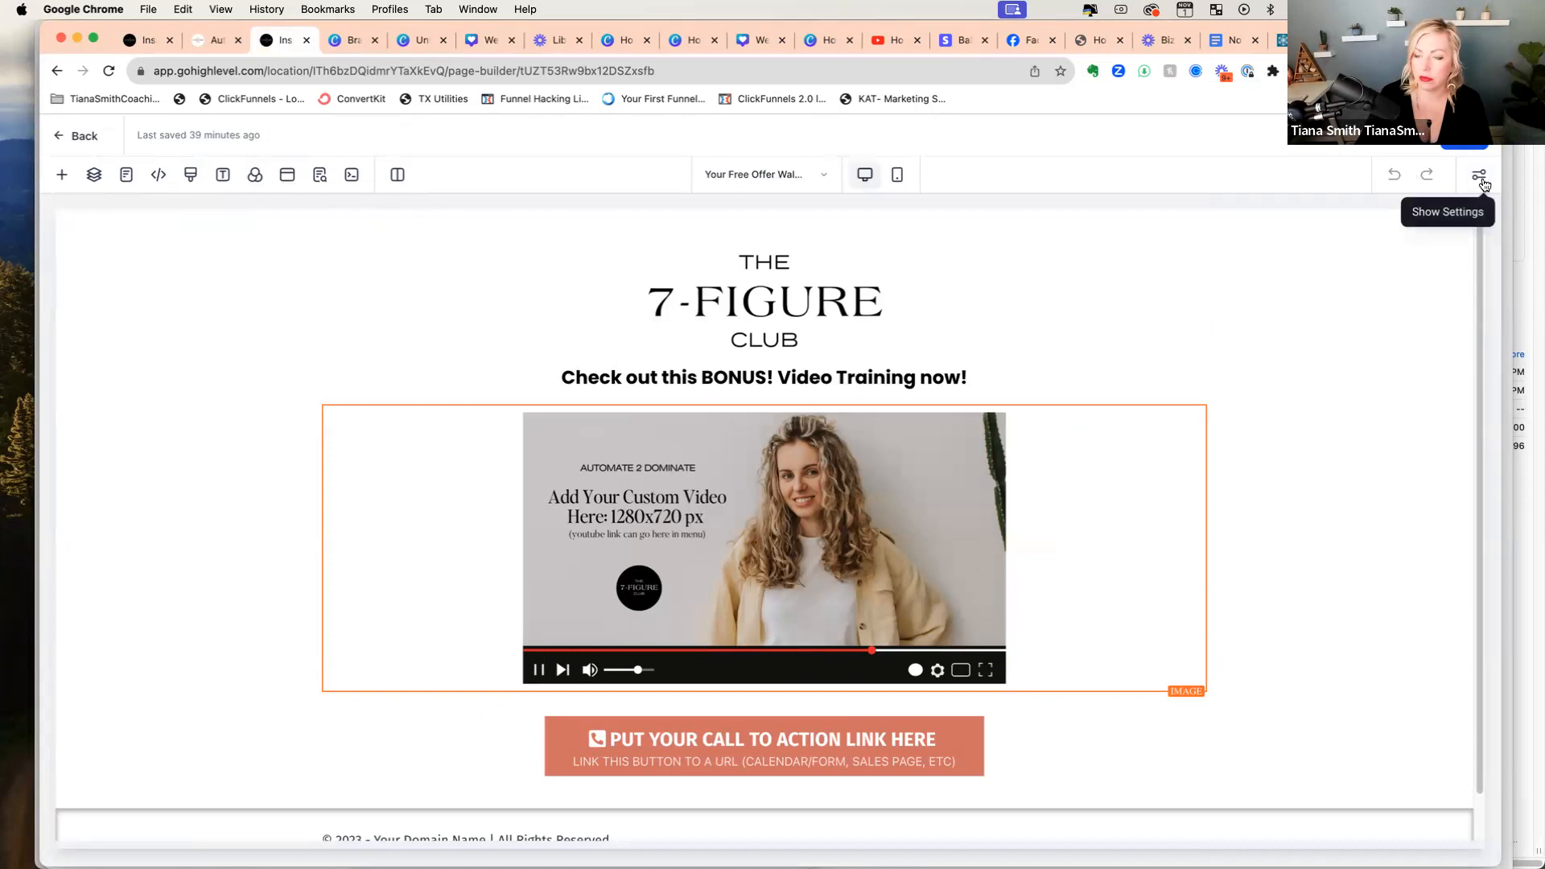
pyautogui.scroll(-2, 1263, 539)
pyautogui.scroll(2, 1264, 539)
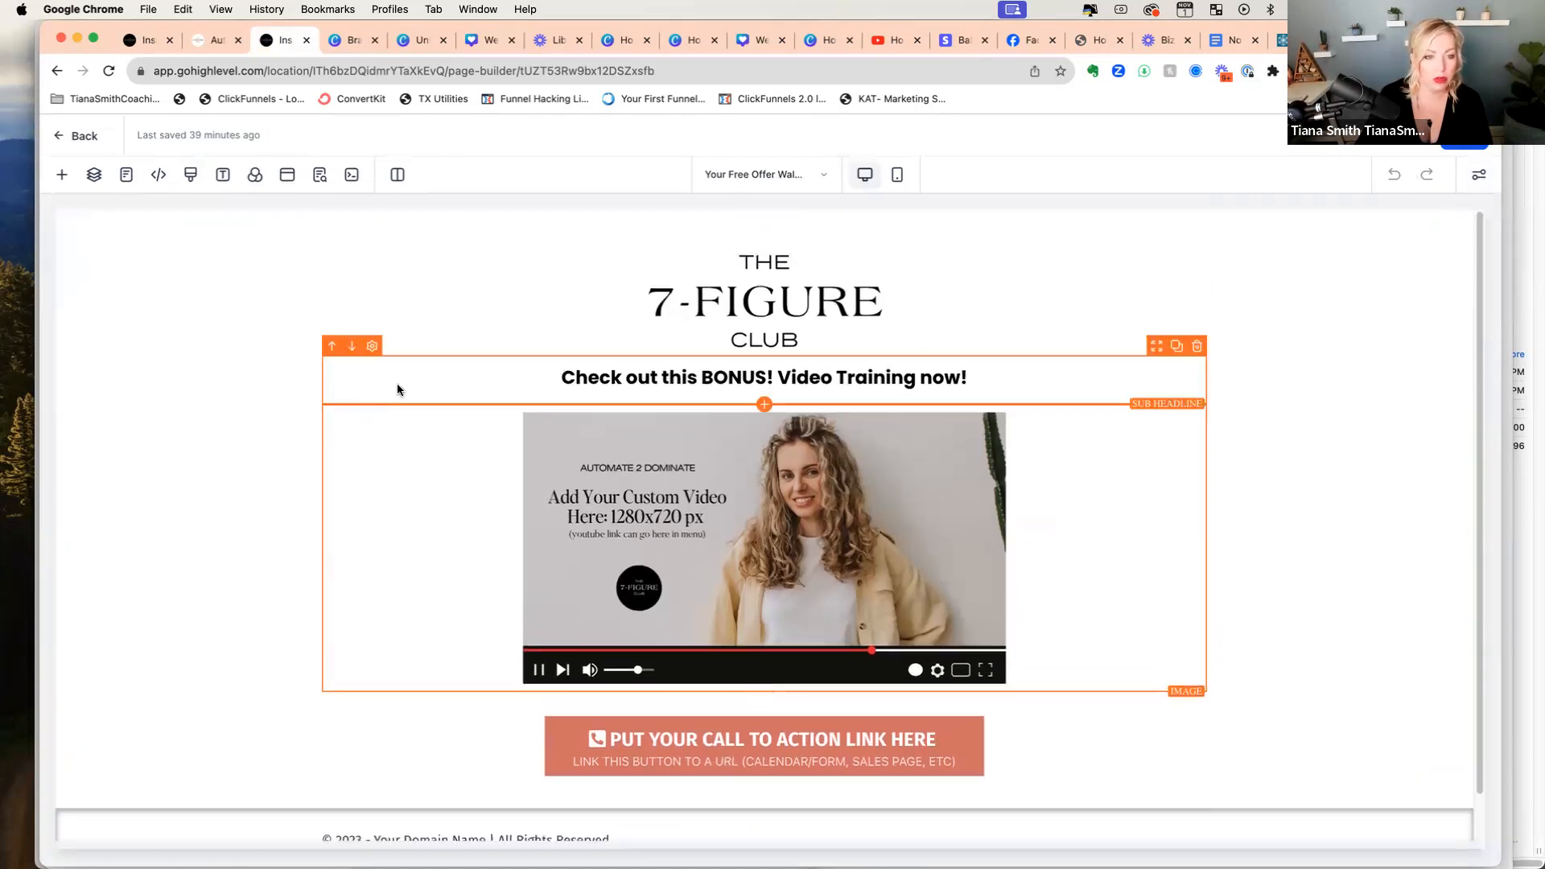
# Step: Add a Video element beneath the bonus training sub headline and set its width to 3/4 Width
pyautogui.click(63, 177)
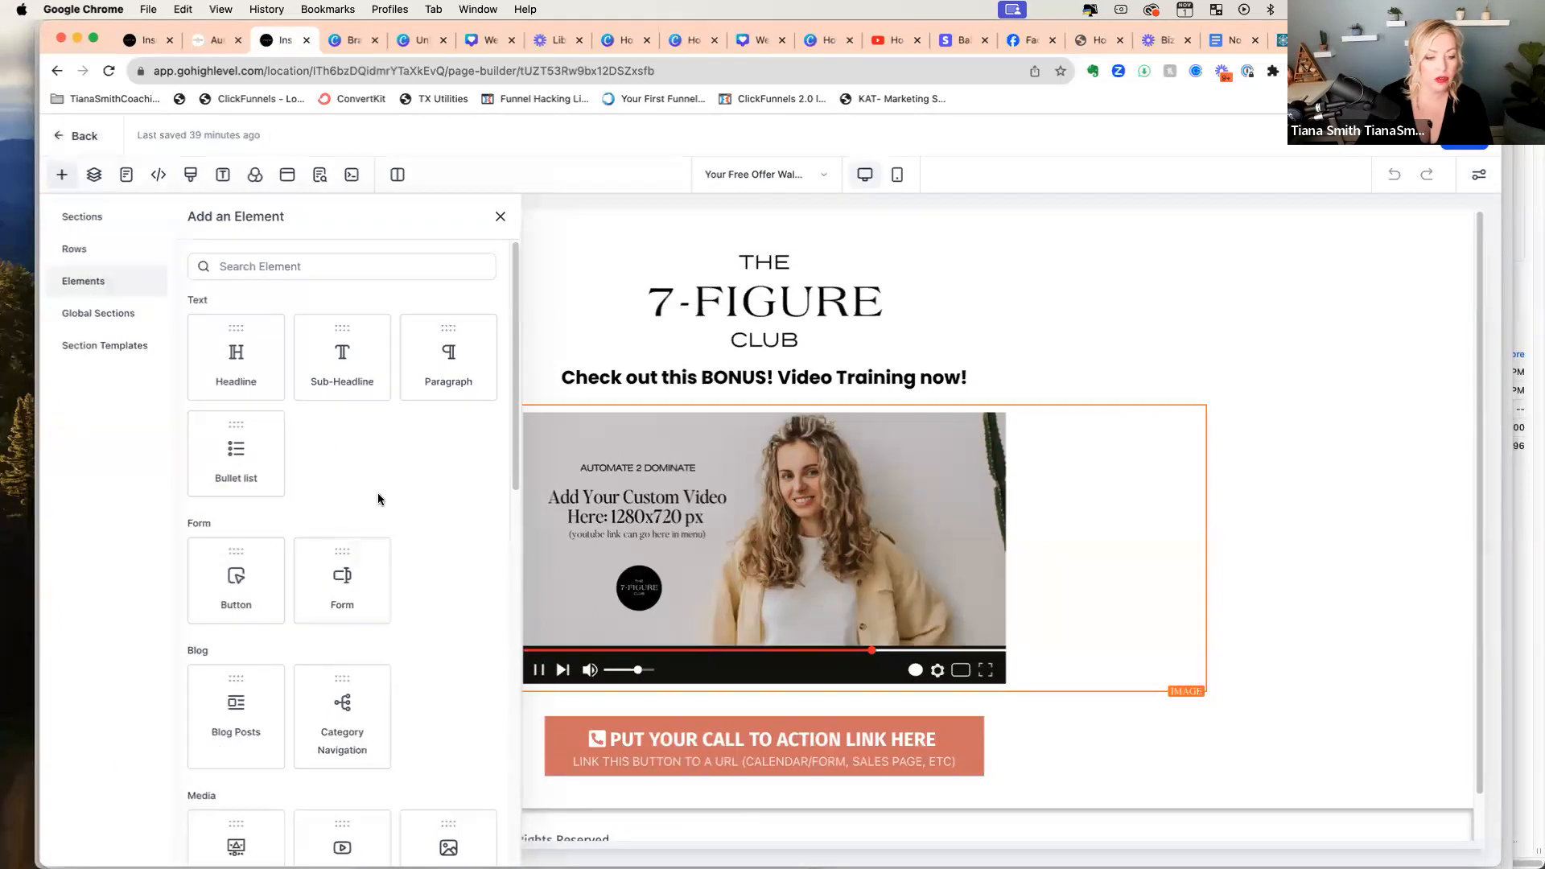
pyautogui.scroll(-5, 379, 499)
pyautogui.moveTo(378, 499); pyautogui.dragTo(611, 409)
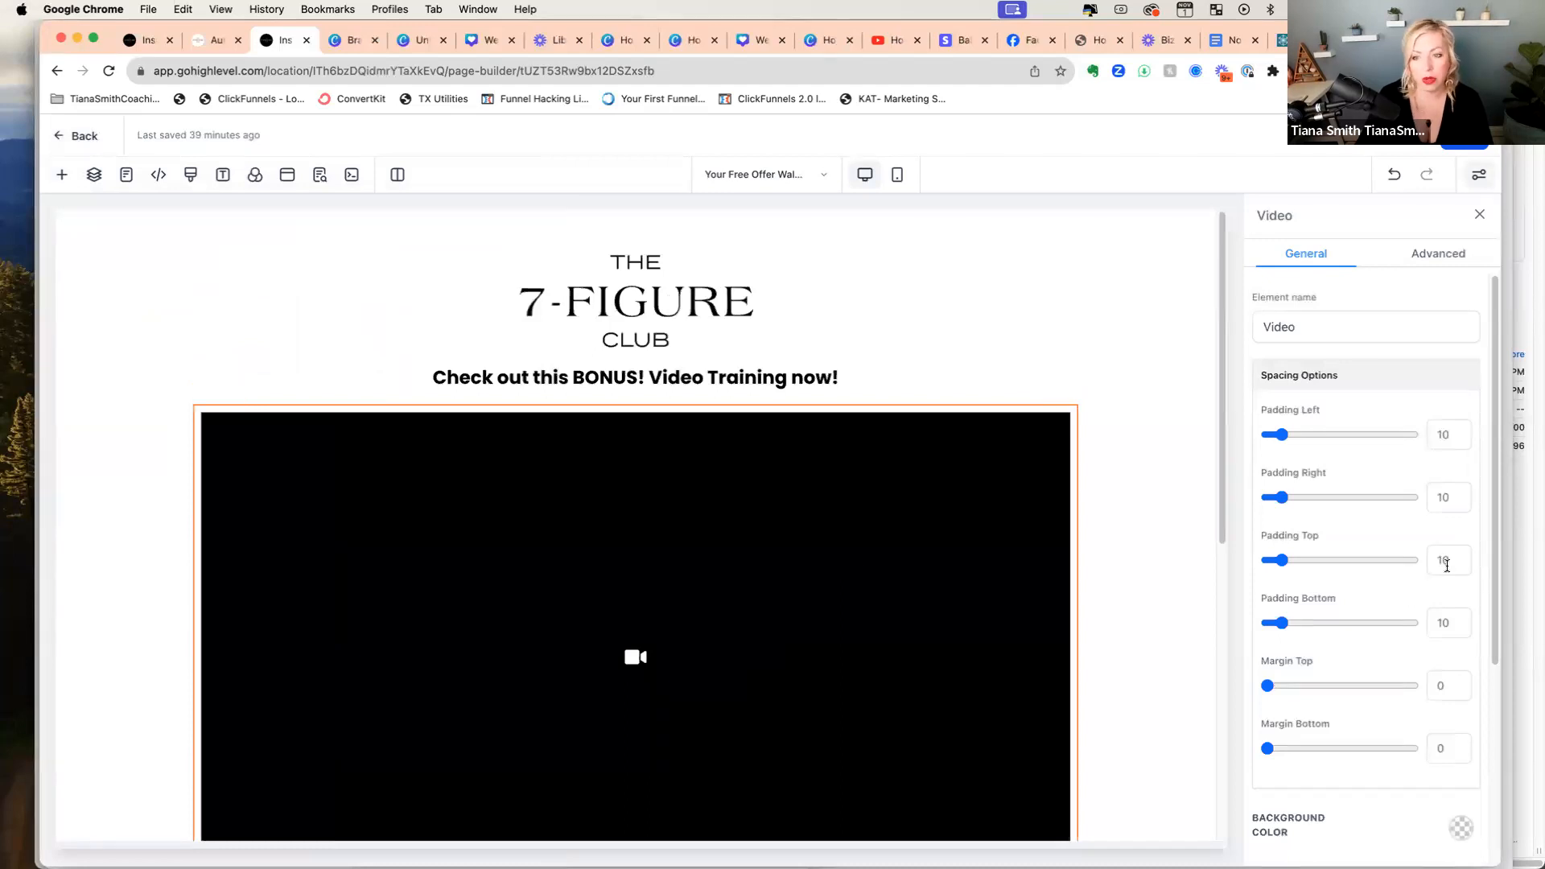
pyautogui.scroll(-4, 1447, 577)
pyautogui.click(1387, 811)
pyautogui.click(1351, 833)
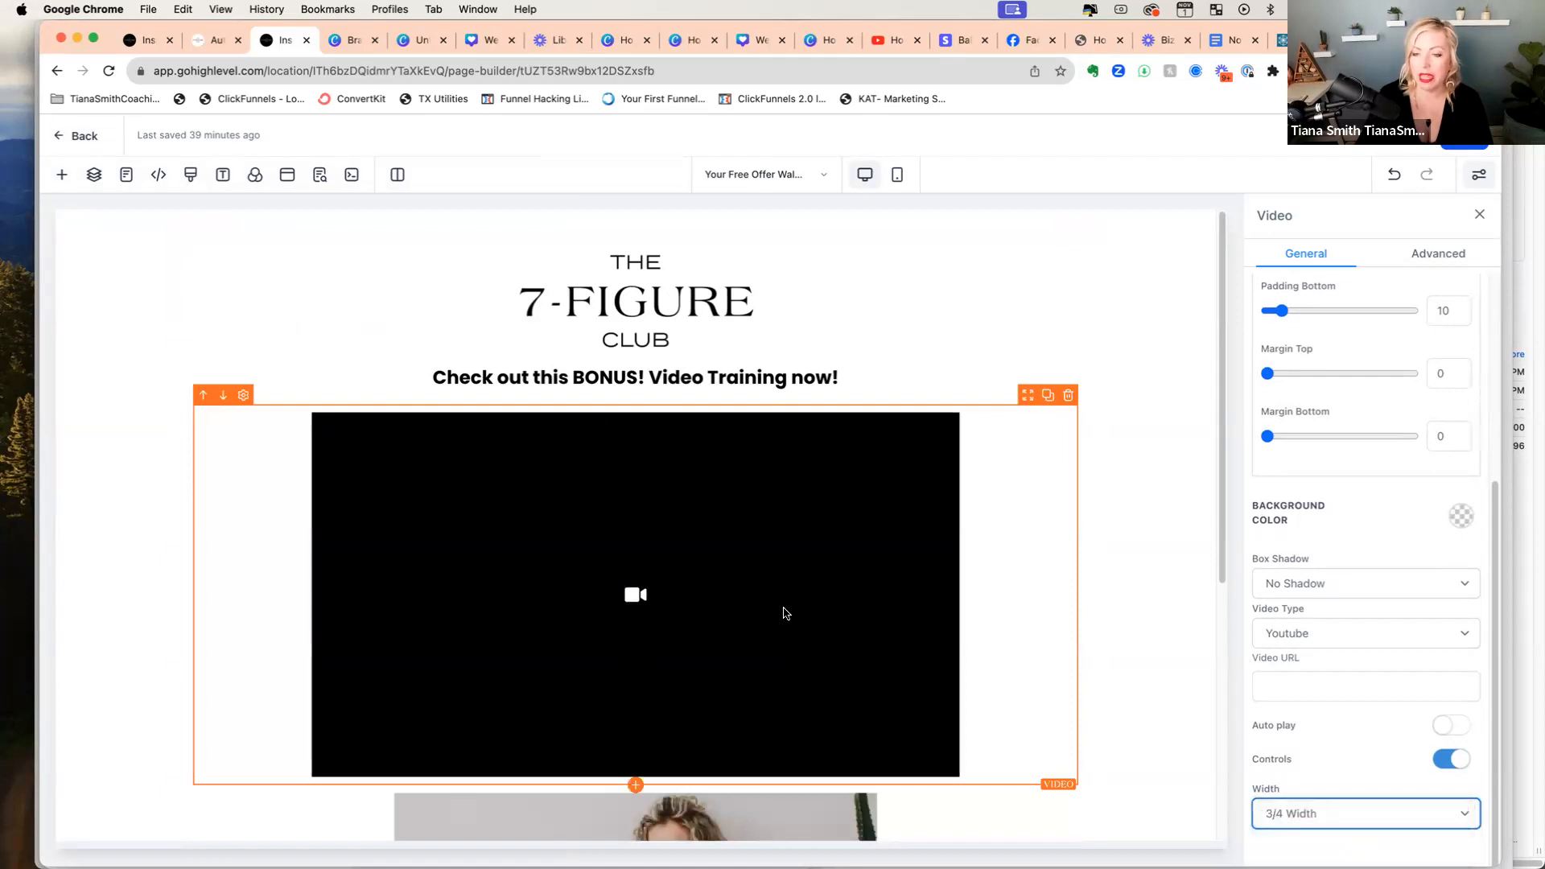
# Step: Move the call-to-action button directly below the video element and delete the video placeholder image
pyautogui.scroll(-1, 787, 612)
pyautogui.scroll(-6, 785, 605)
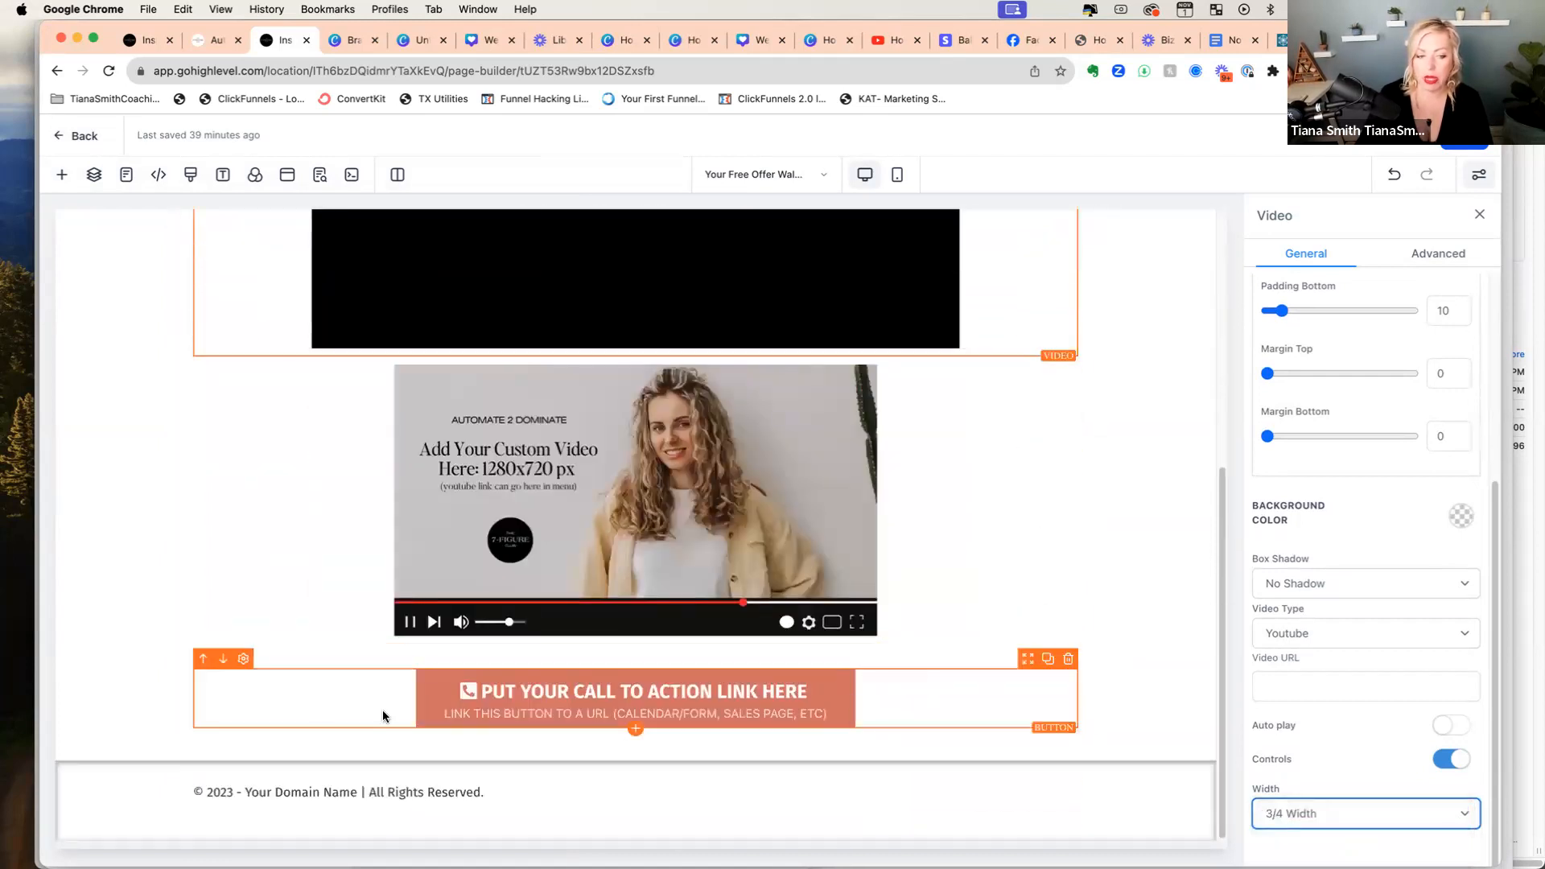
pyautogui.click(204, 661)
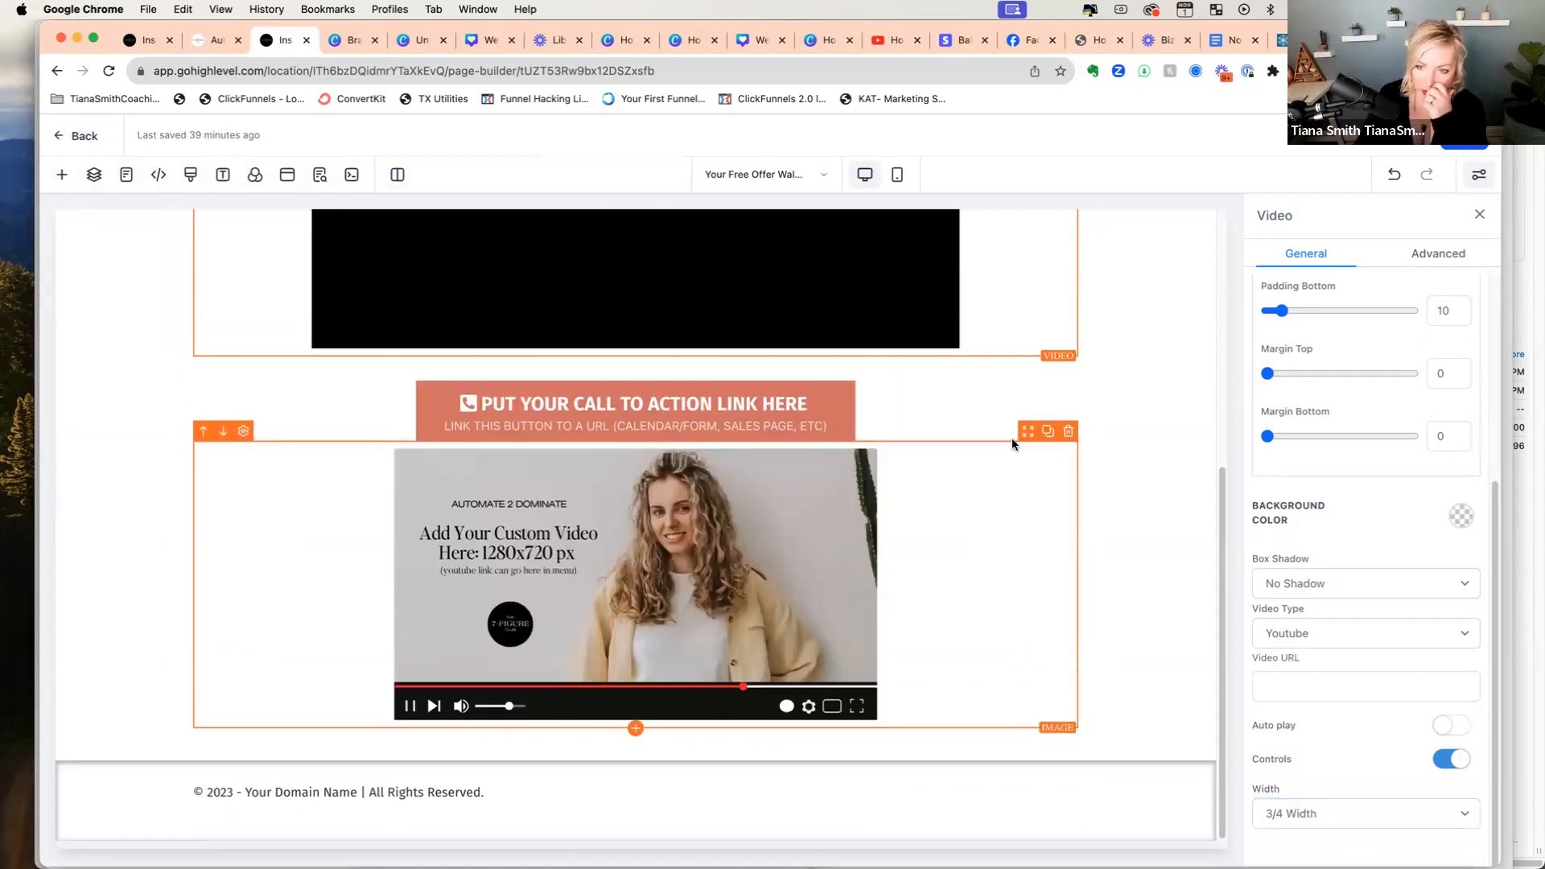
pyautogui.click(1061, 433)
pyautogui.scroll(2, 1060, 593)
pyautogui.scroll(1, 1063, 600)
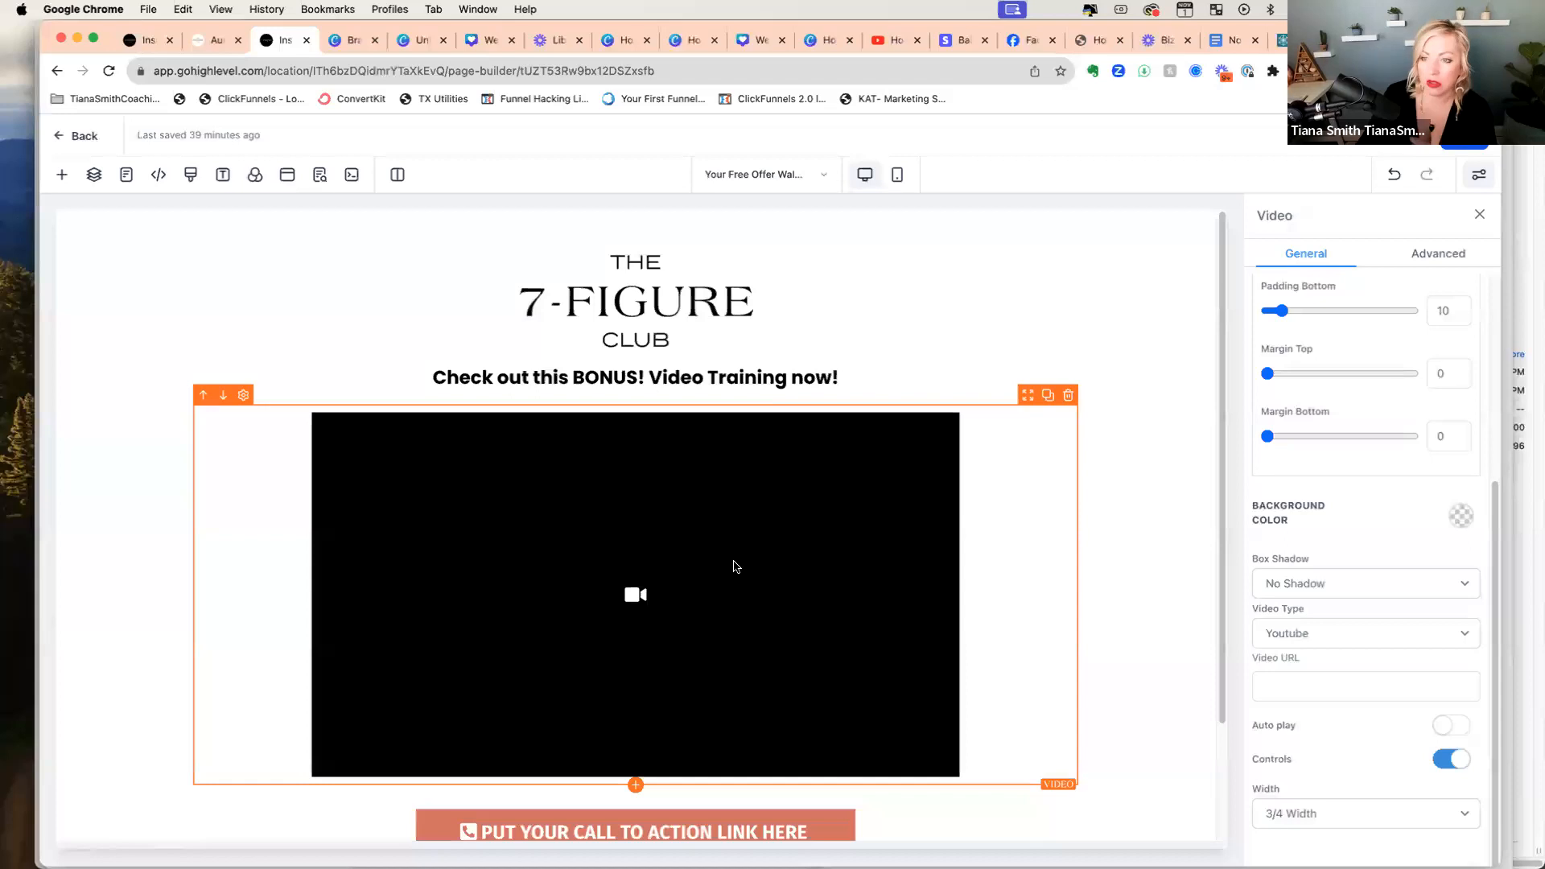
# Step: Review the video element's URL setting and the available video types, keeping Youtube selected
pyautogui.click(1314, 687)
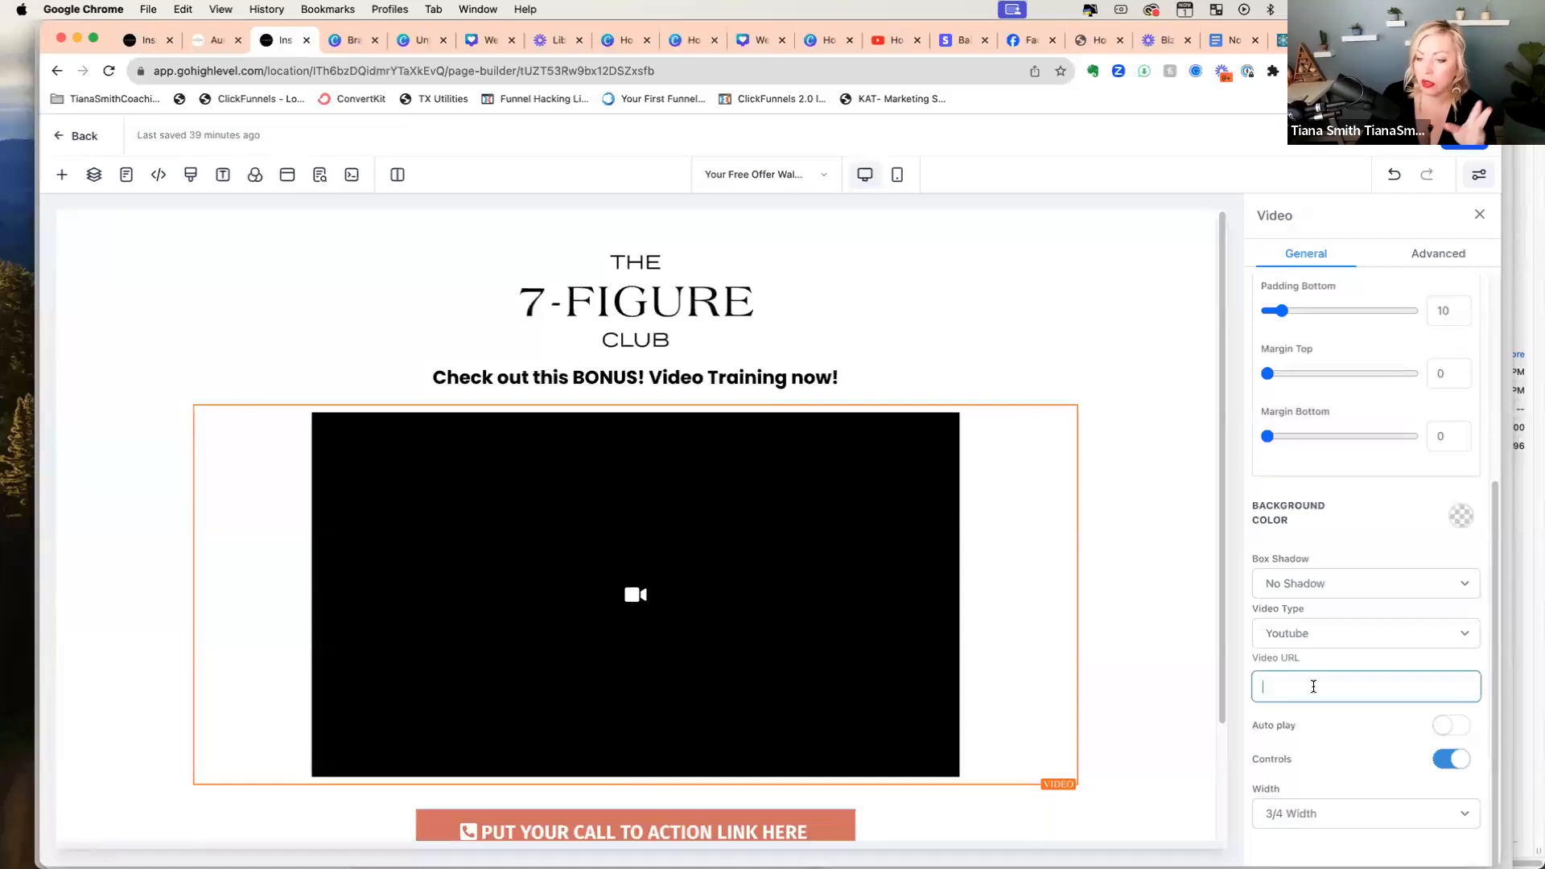
pyautogui.click(1322, 632)
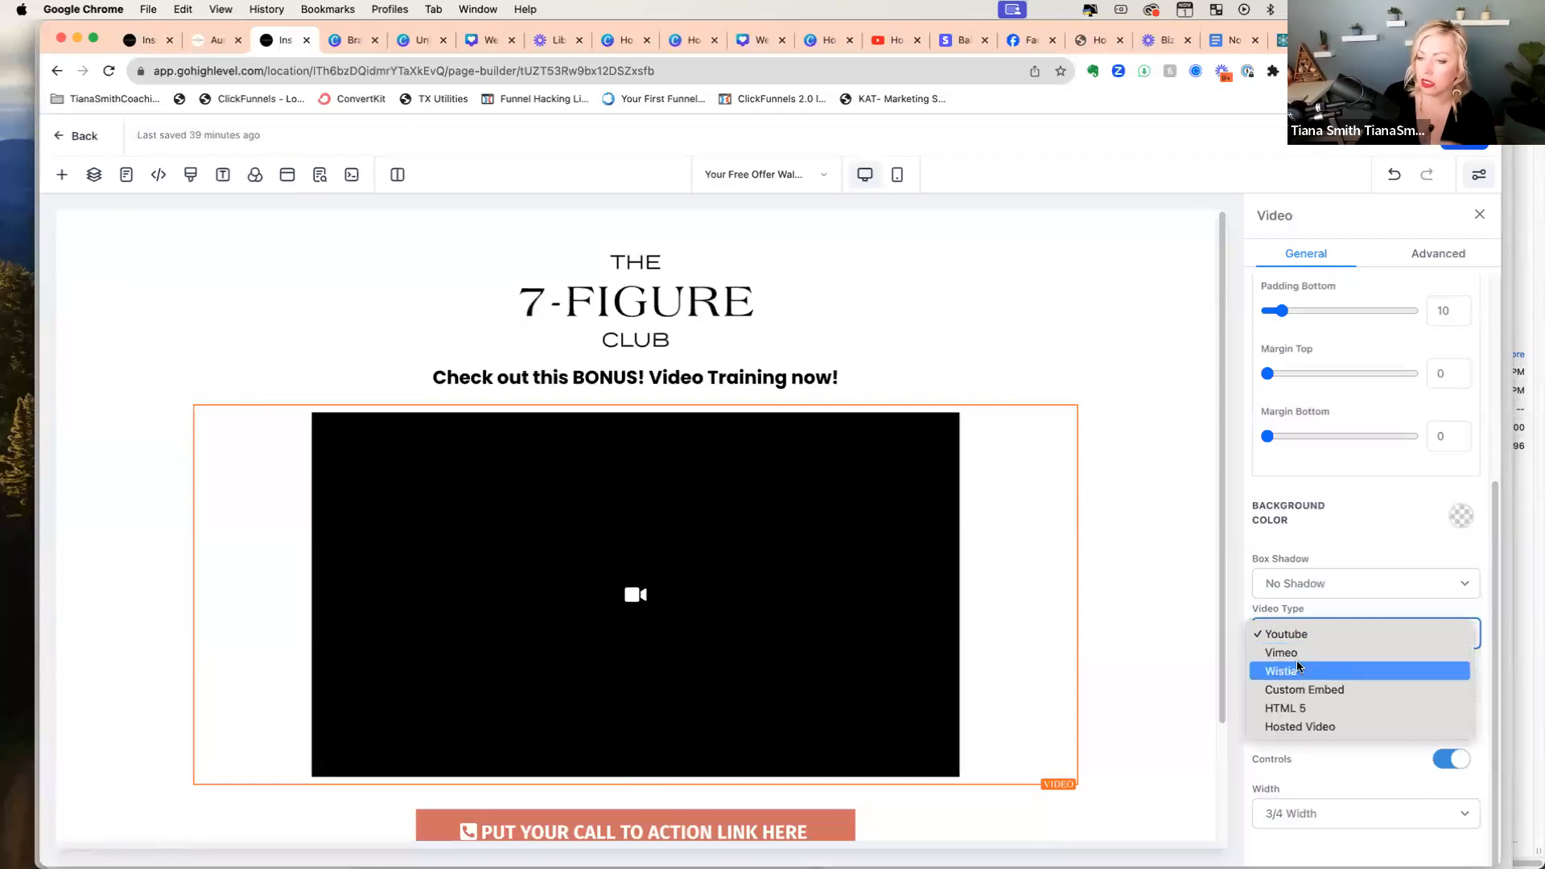
pyautogui.click(1306, 633)
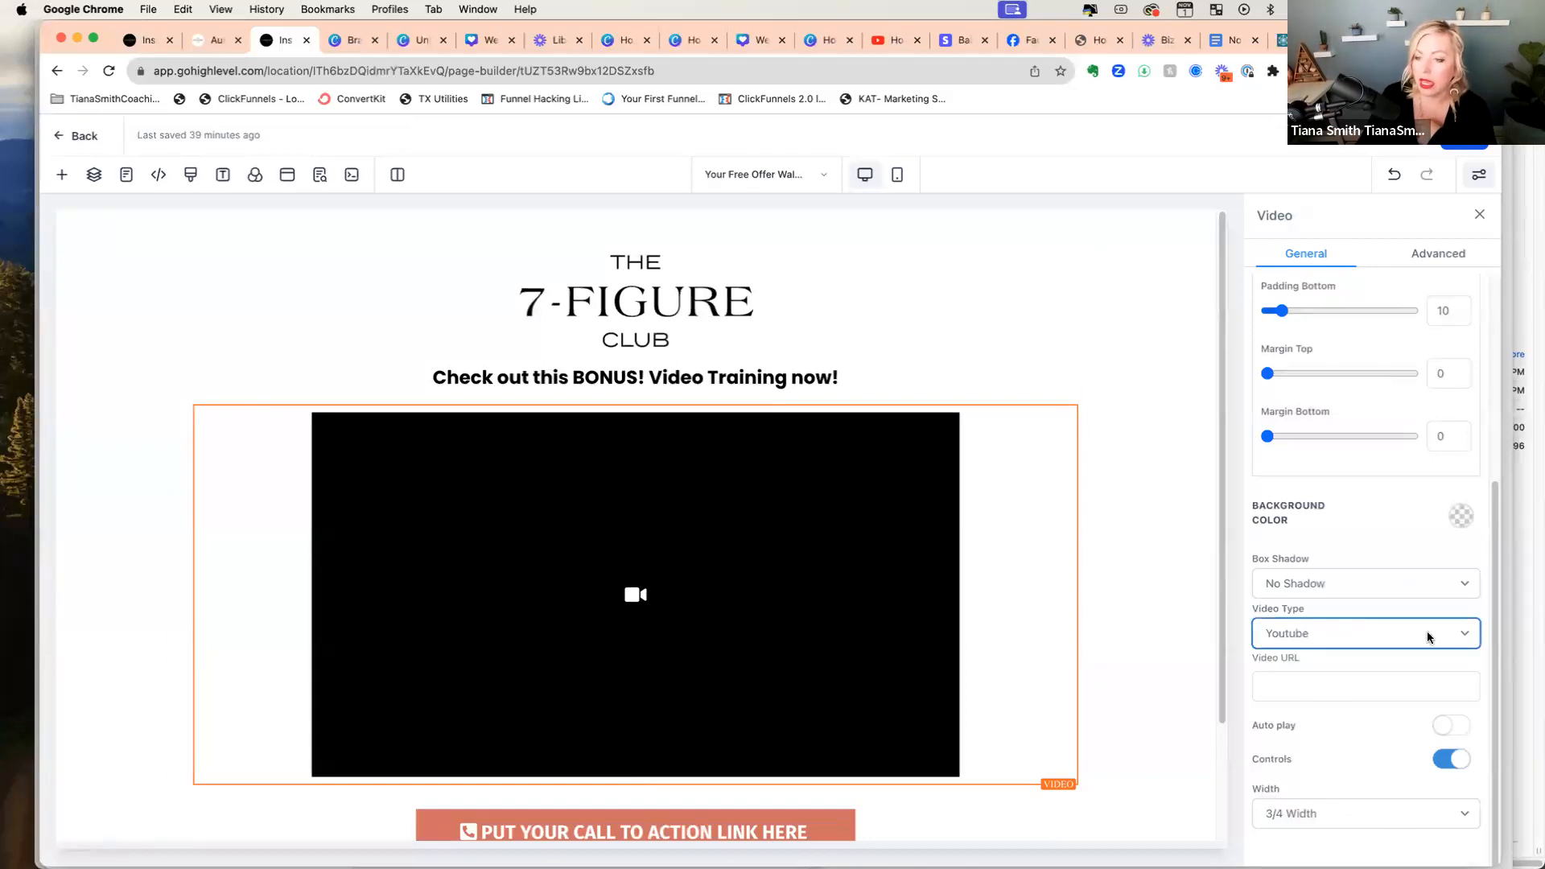
pyautogui.scroll(-3, 1126, 655)
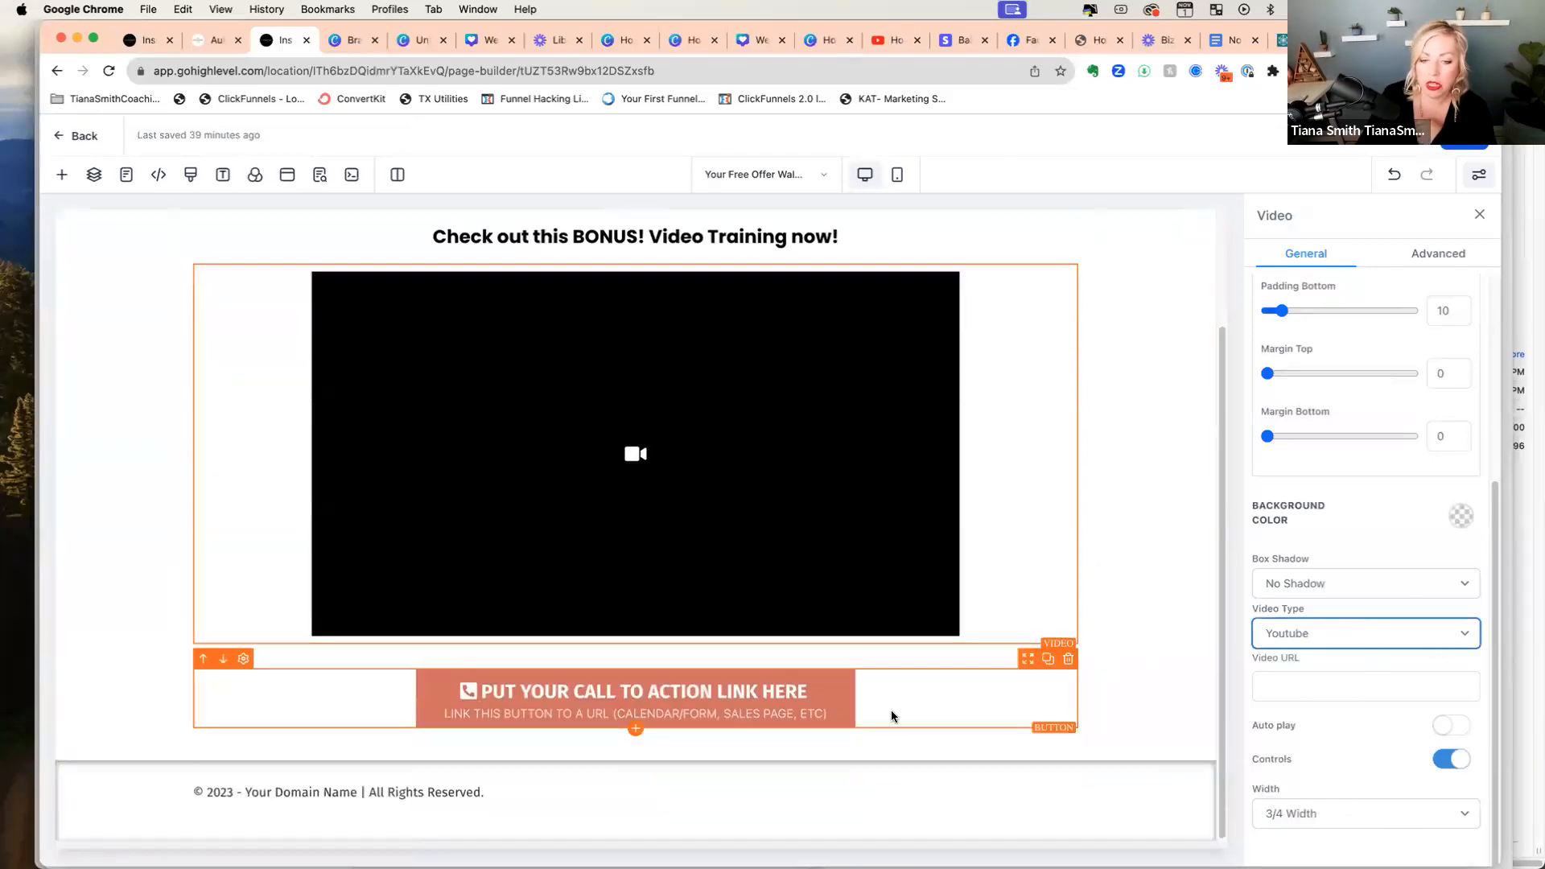
# Step: Change the call-to-action button's text to "Yes! I want a Free Call with" plus the coach's first name, and clear its sub text
pyautogui.click(790, 706)
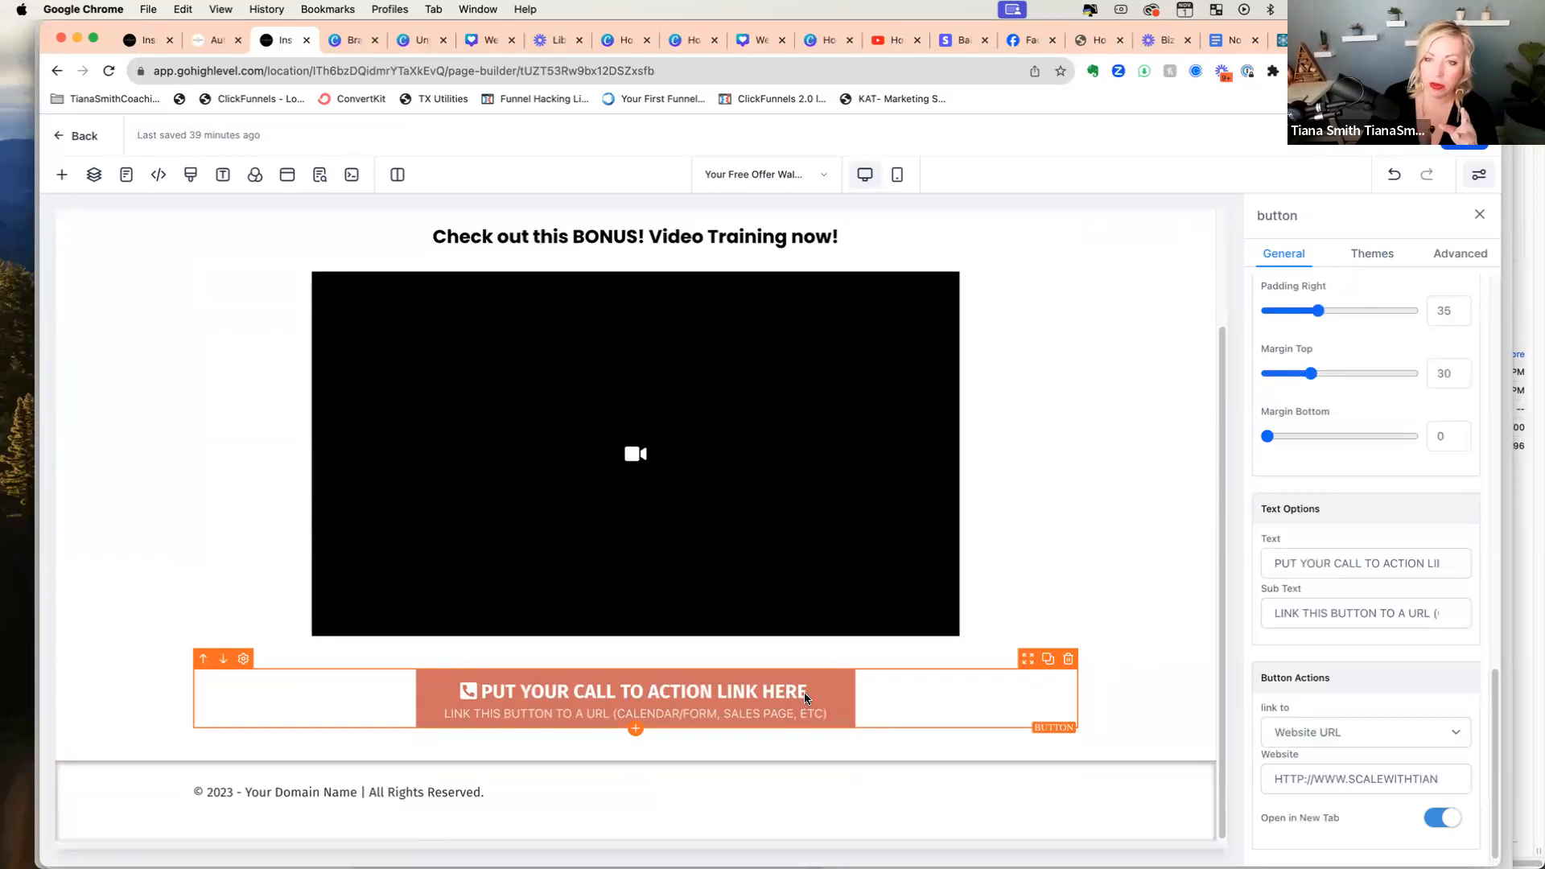
pyautogui.doubleClick(1317, 563)
pyautogui.tripleClick(1321, 564)
pyautogui.write('Yes')
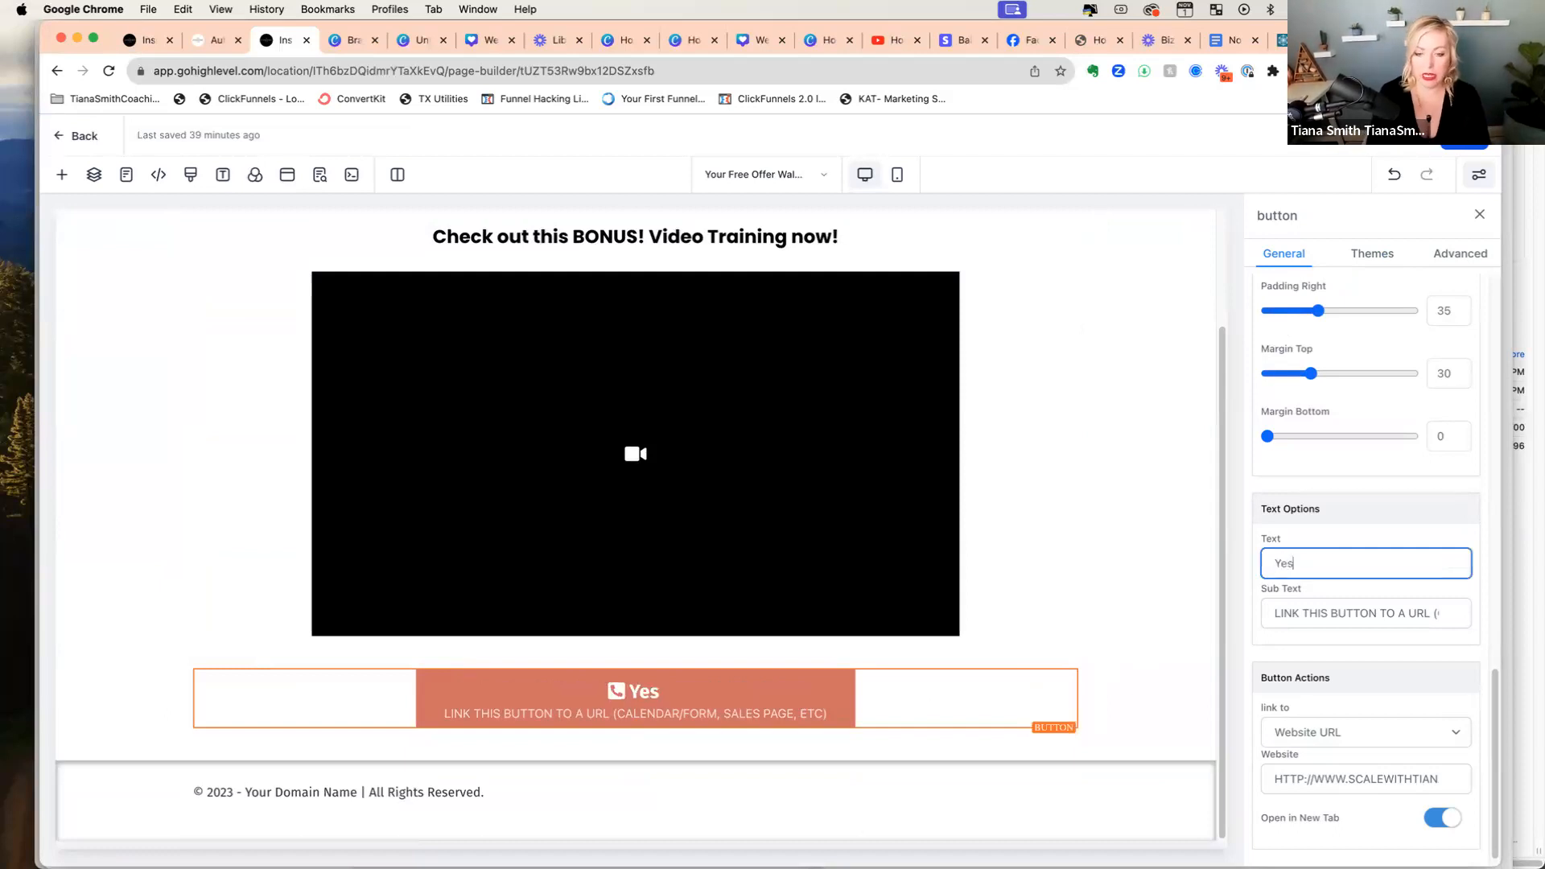
pyautogui.write('! I want a Free Call with Tiana')
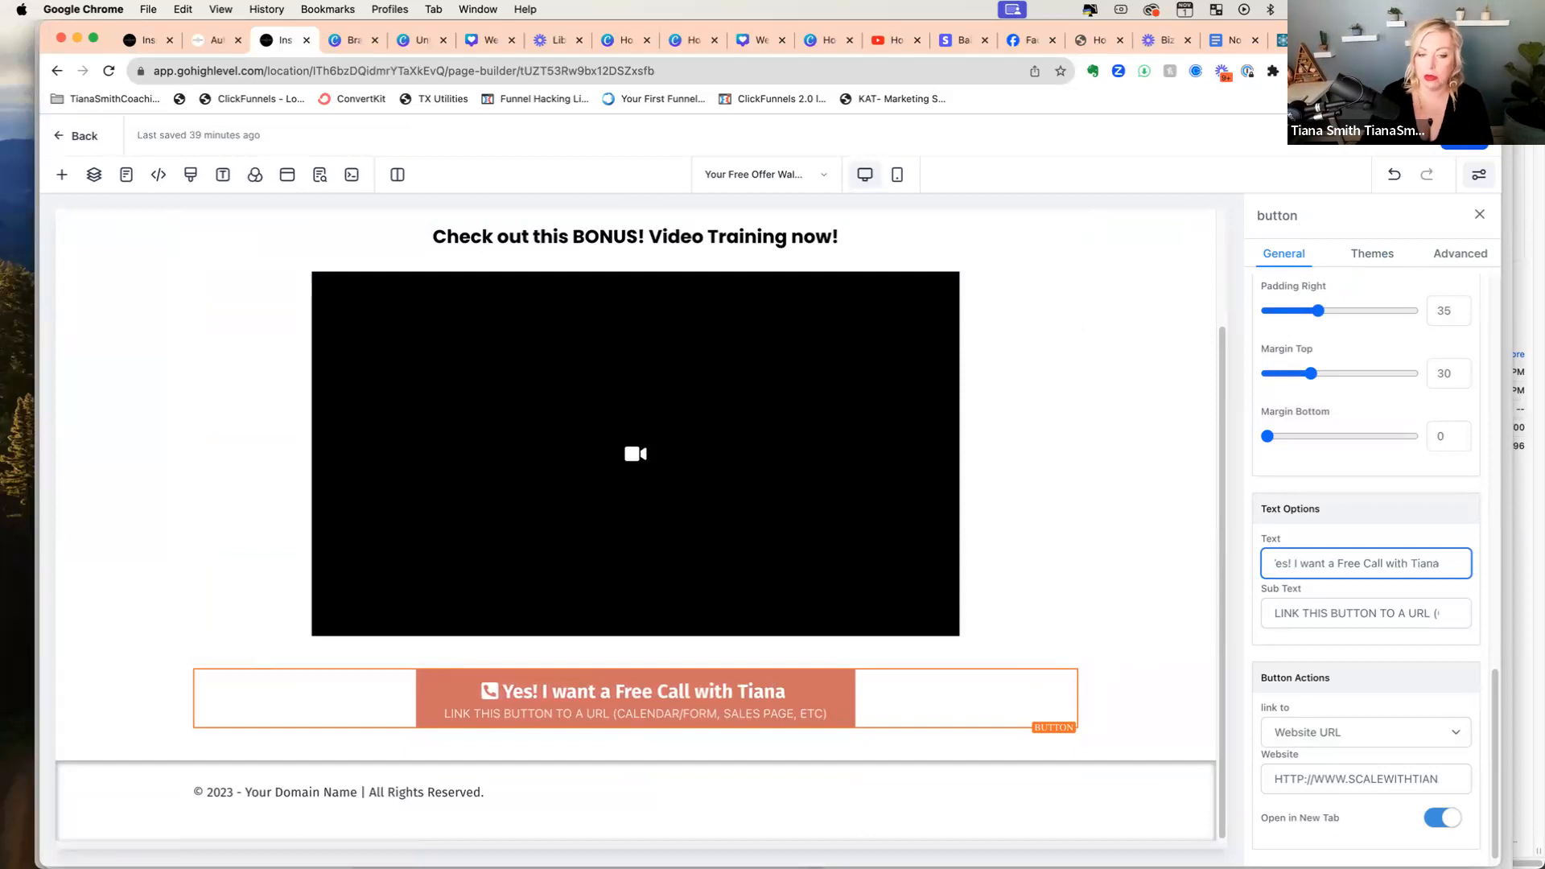
pyautogui.tripleClick(1377, 613)
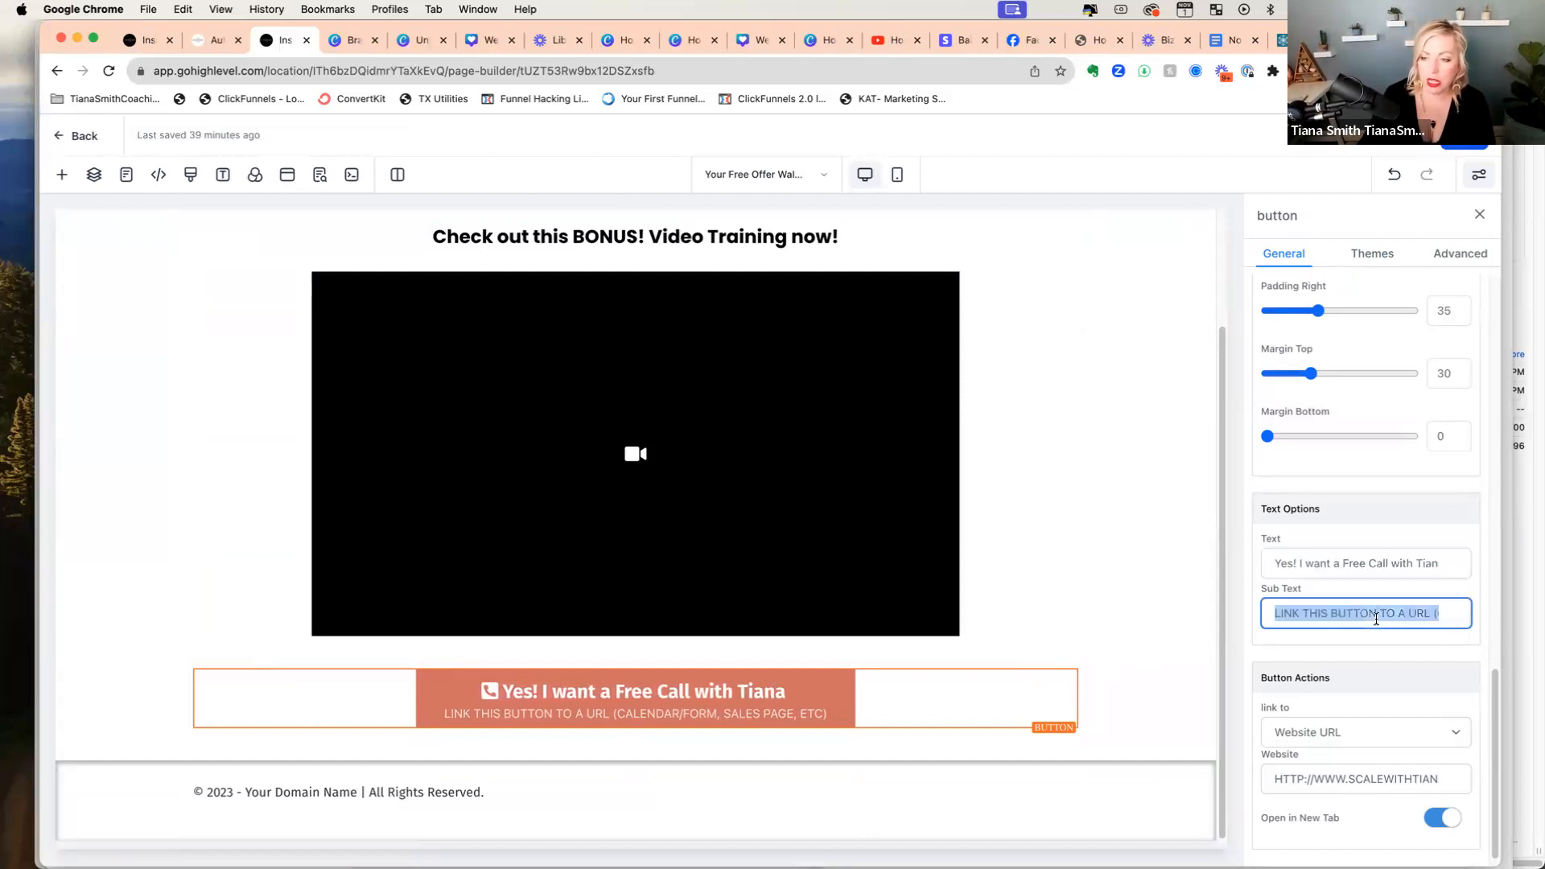
pyautogui.press('BackSpace')
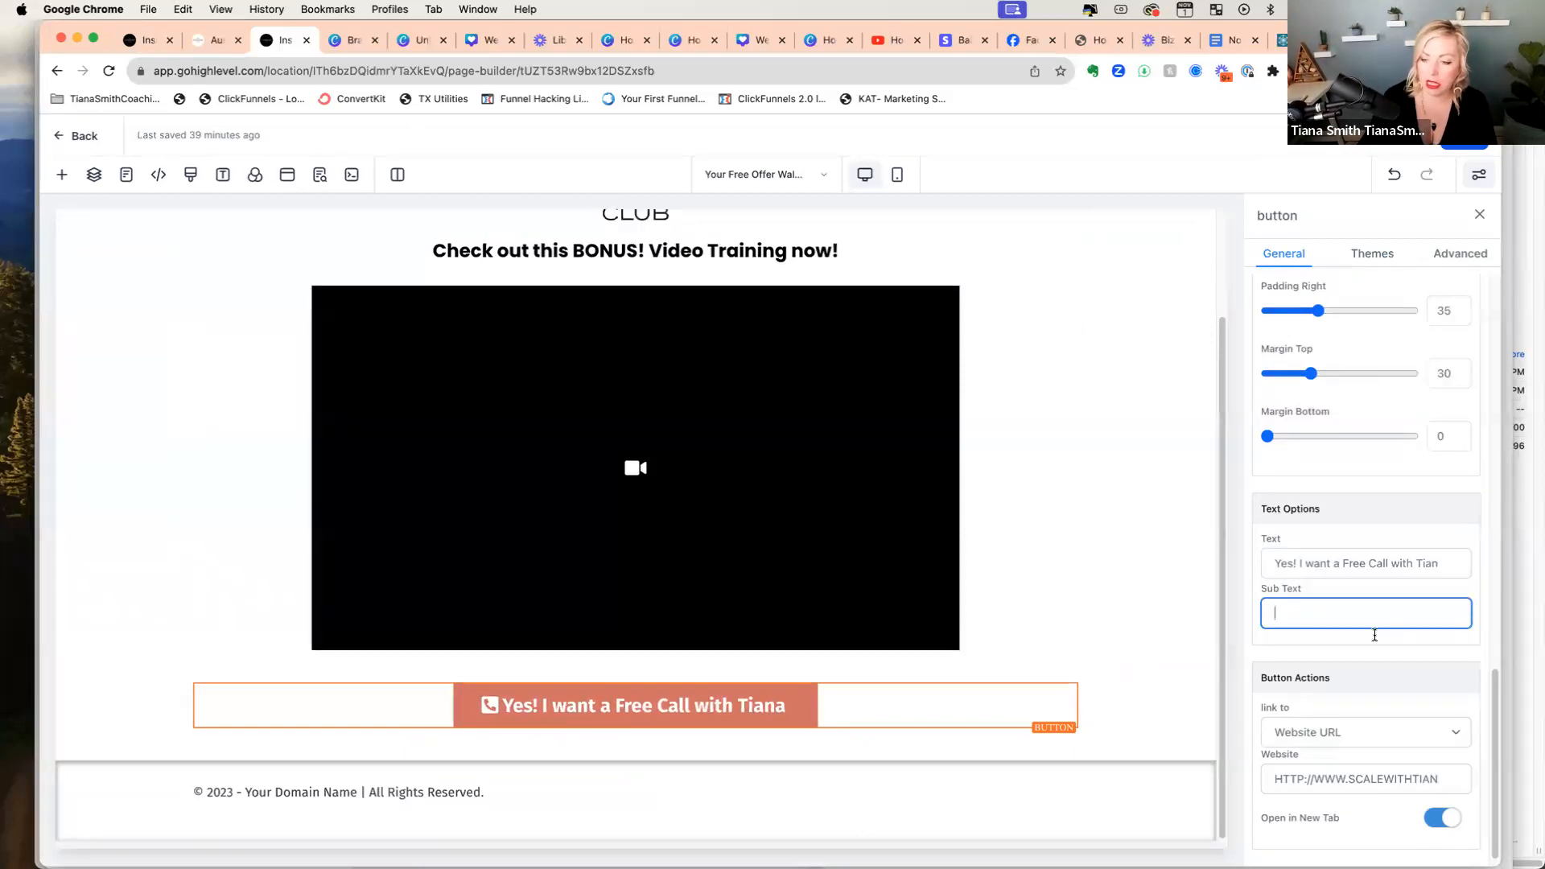
# Step: Check the button's website setting, preview the walk-through page and test the call-to-action button's link
pyautogui.click(1364, 777)
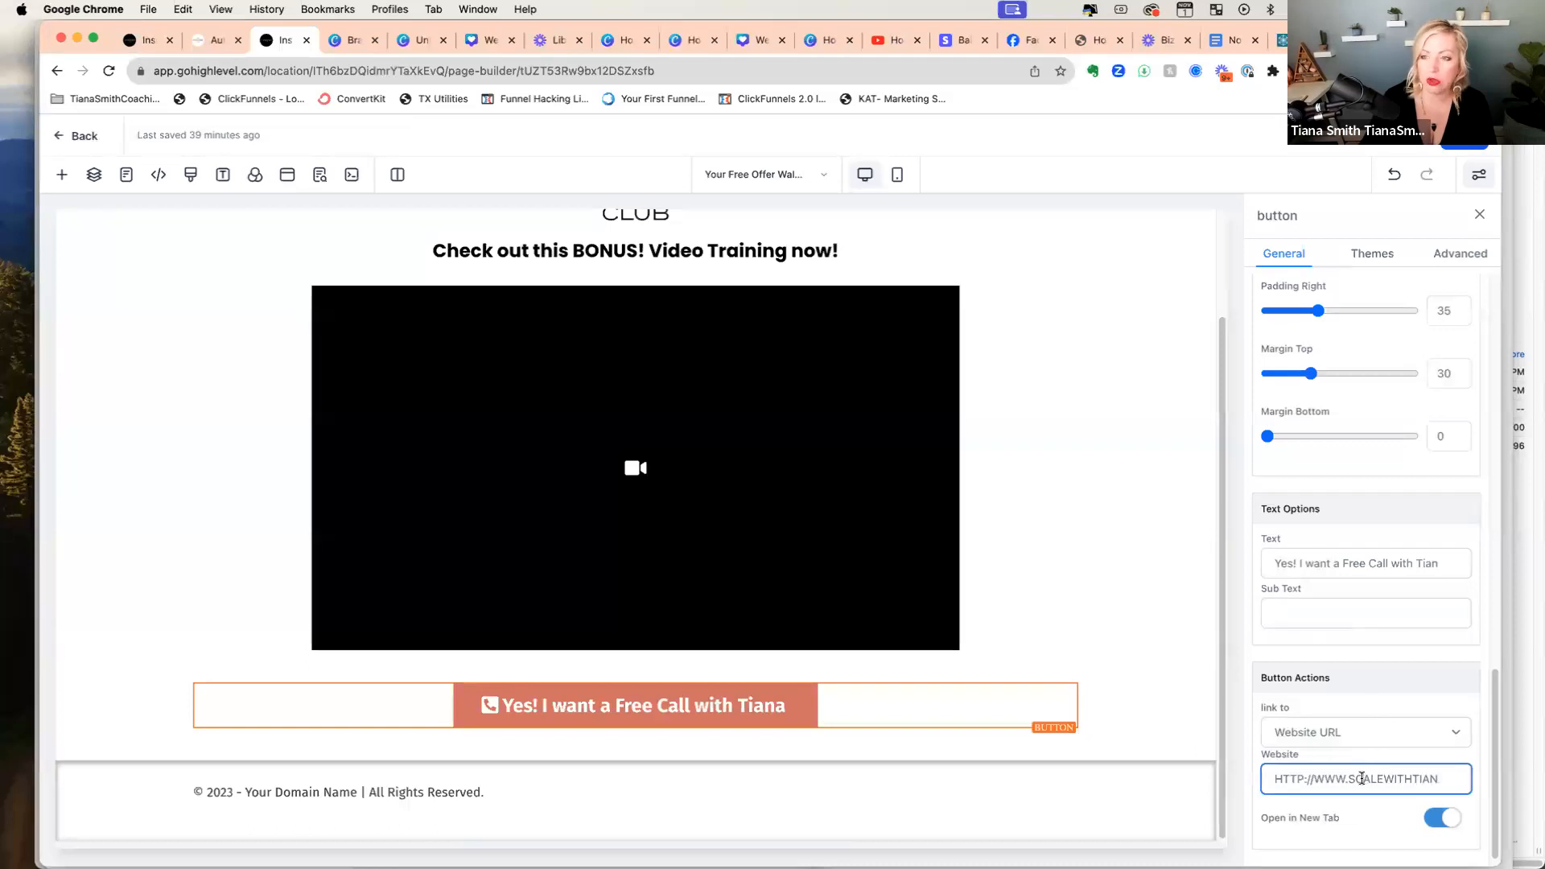
pyautogui.click(1405, 157)
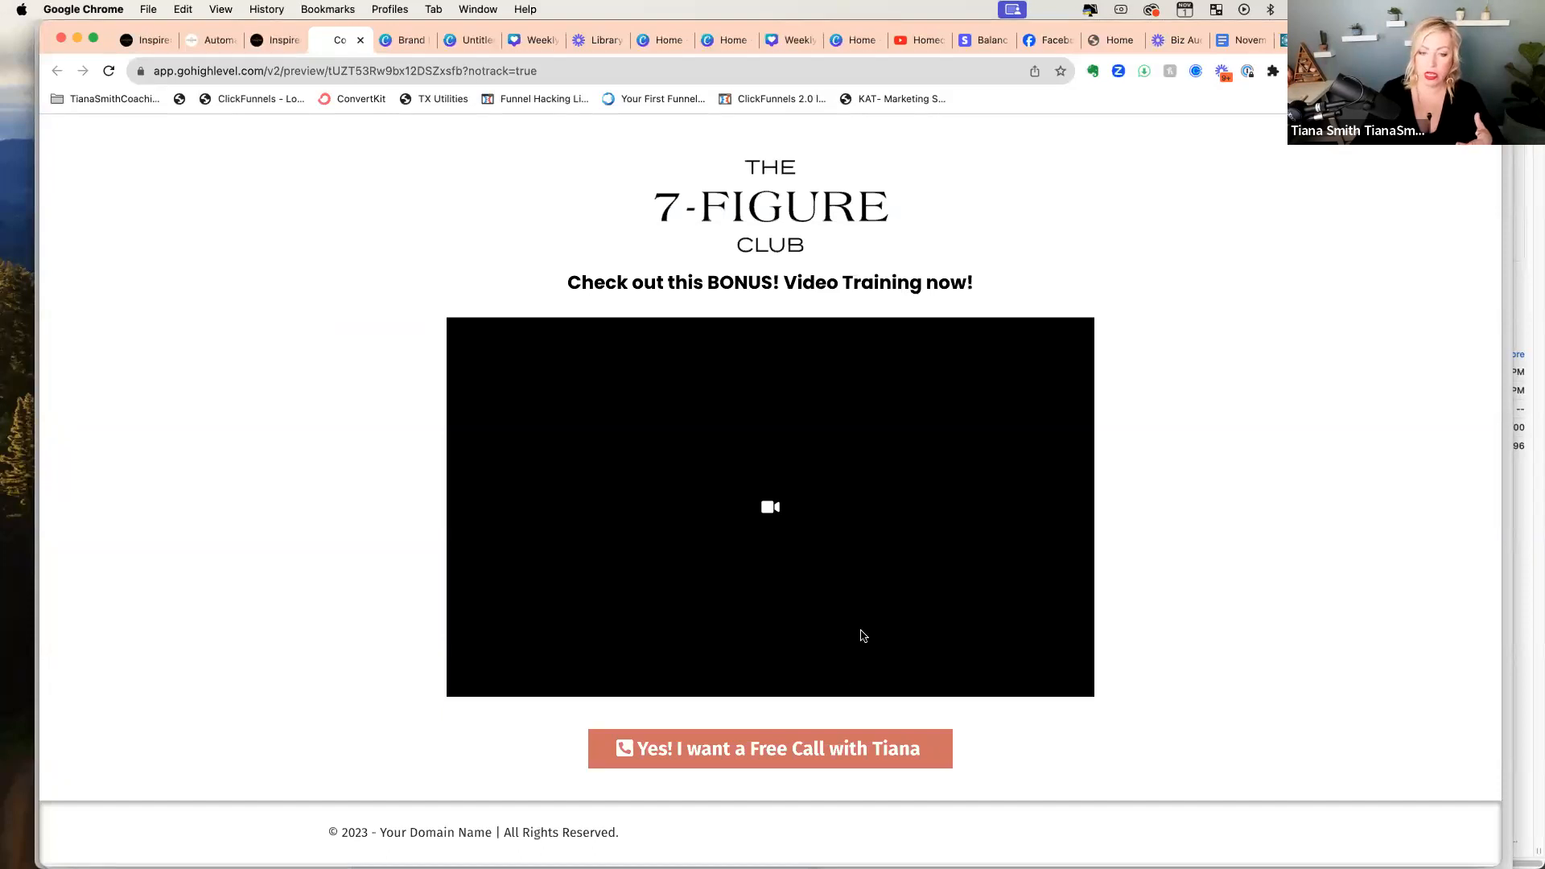
pyautogui.click(802, 754)
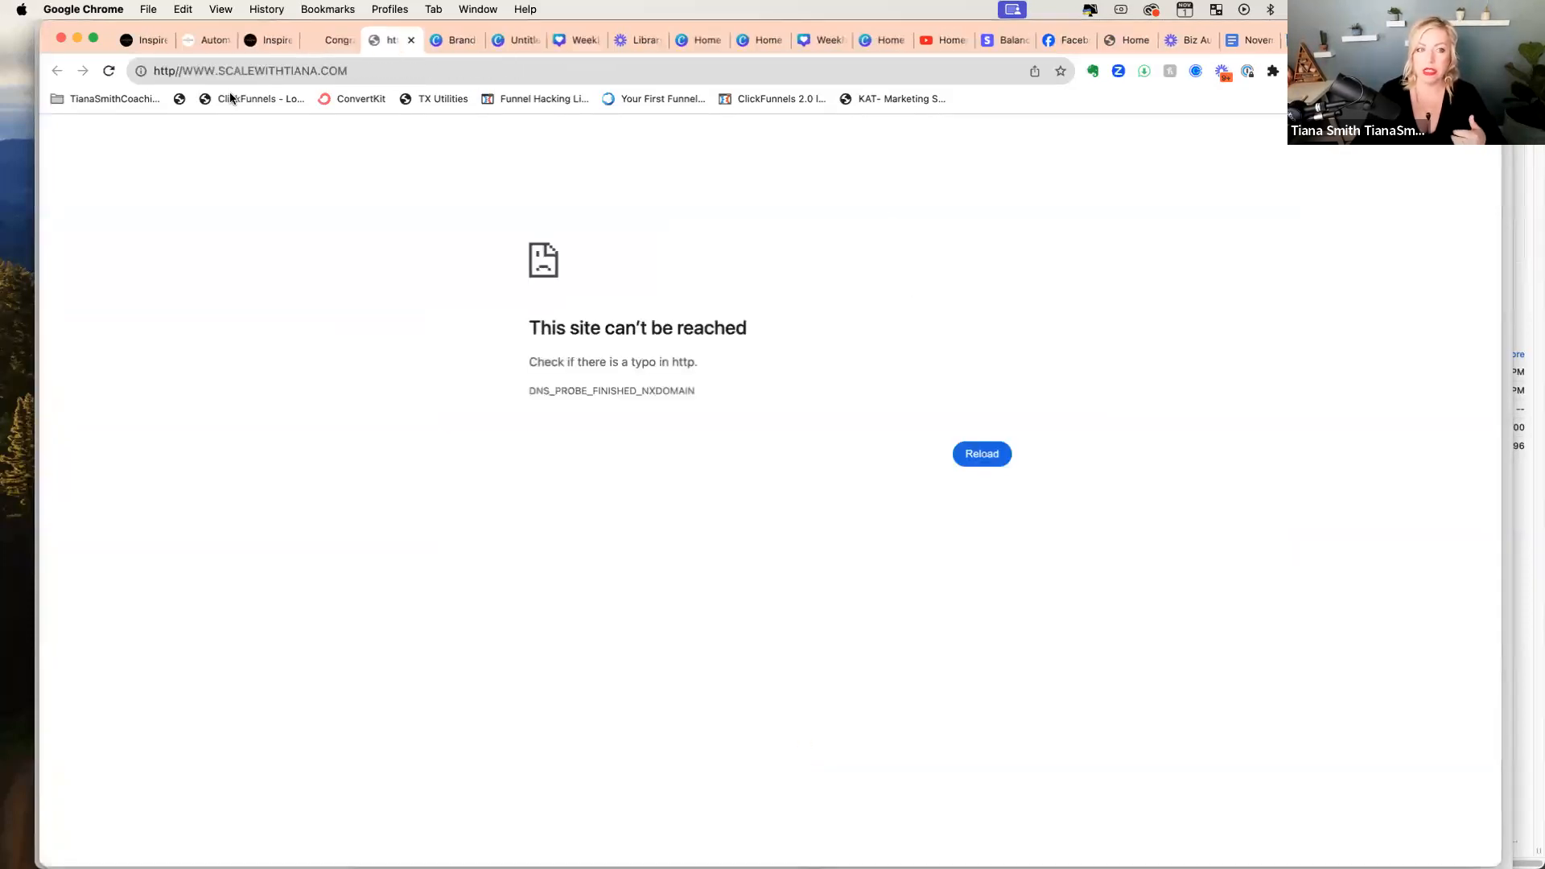
pyautogui.click(326, 44)
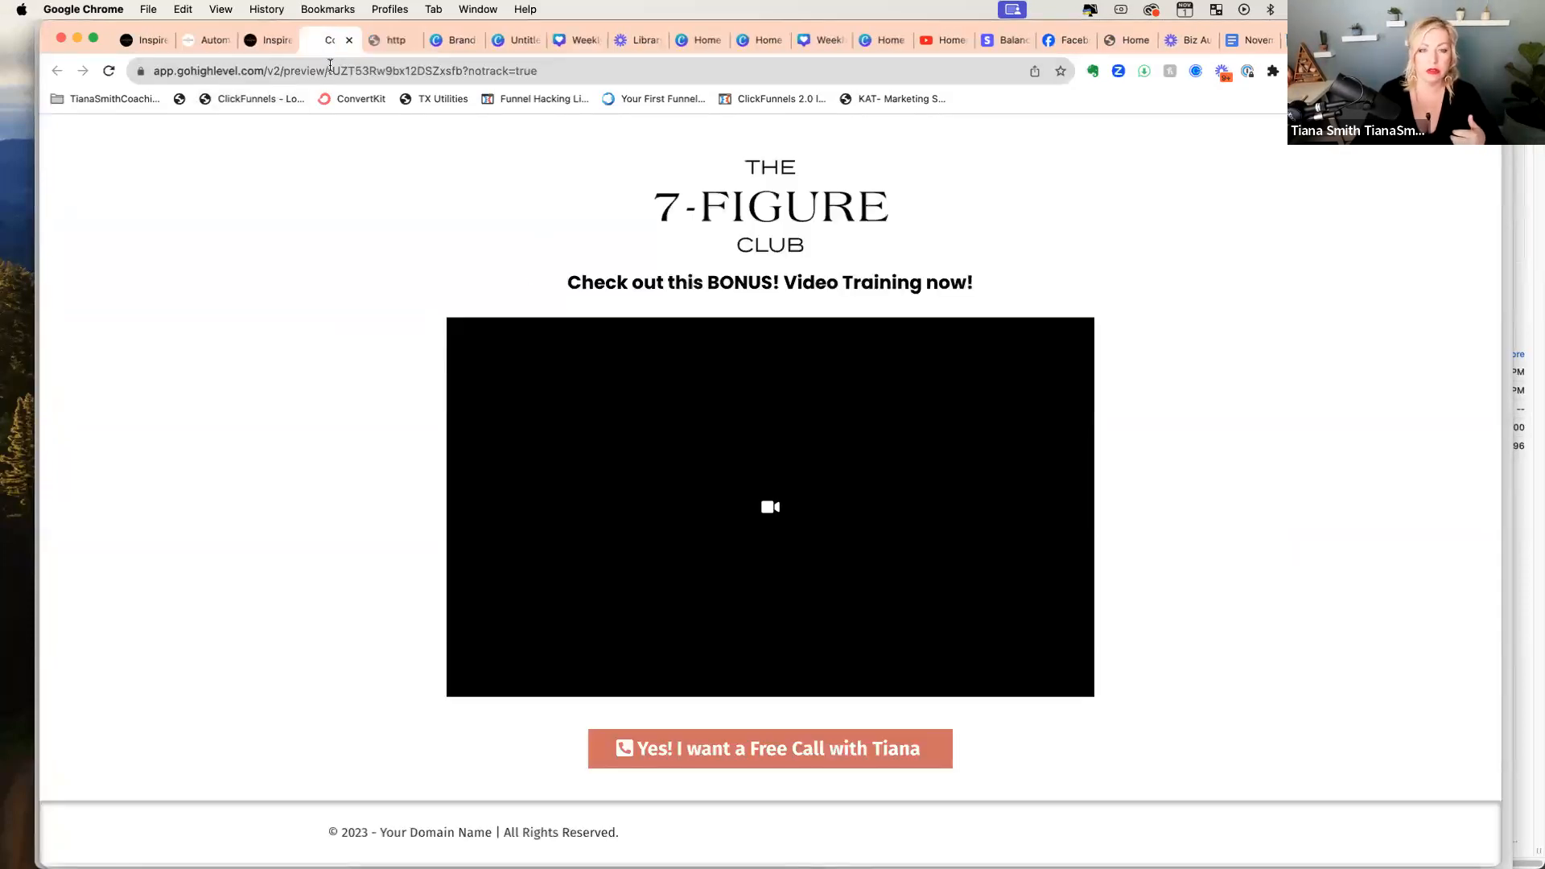
pyautogui.click(278, 44)
pyautogui.click(1320, 782)
pyautogui.press('super+a')
pyautogui.write('h')
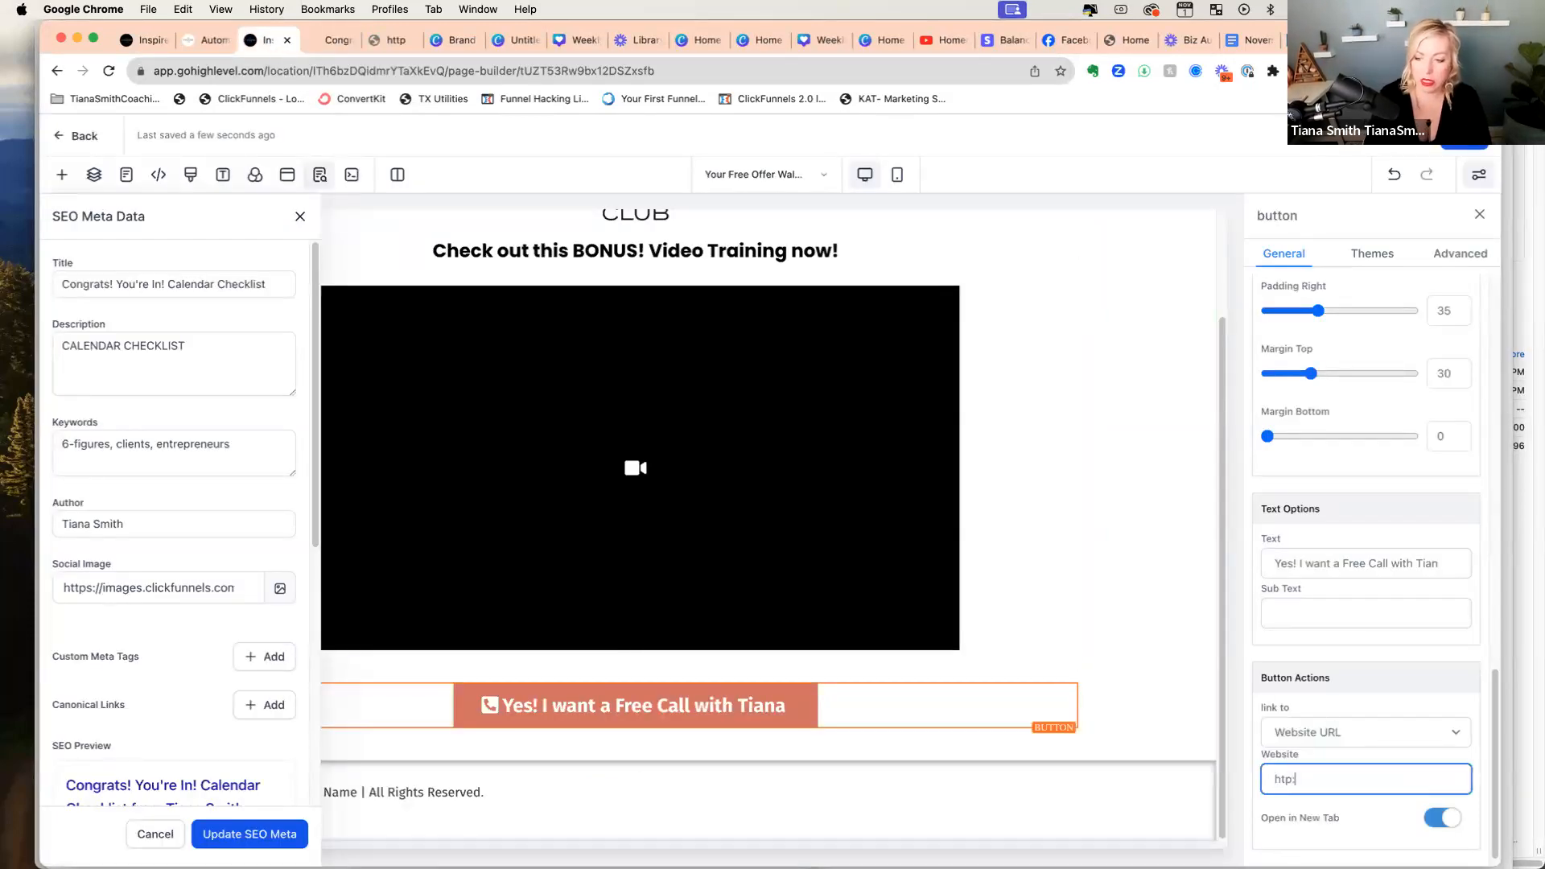
pyautogui.write('ttp://www.scalewithtiana.com')
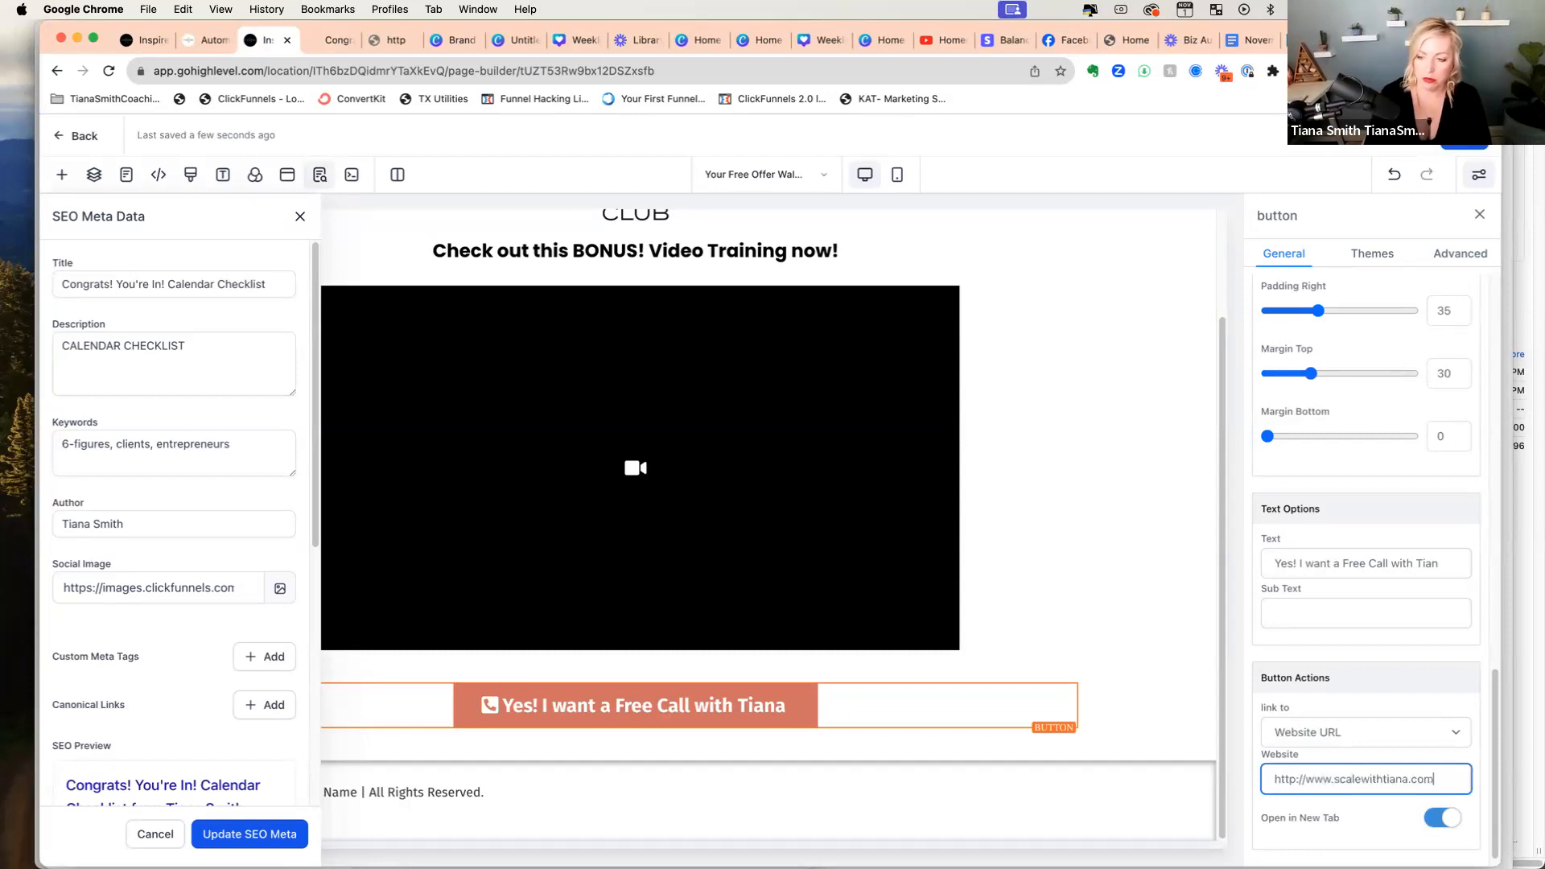
pyautogui.click(1138, 552)
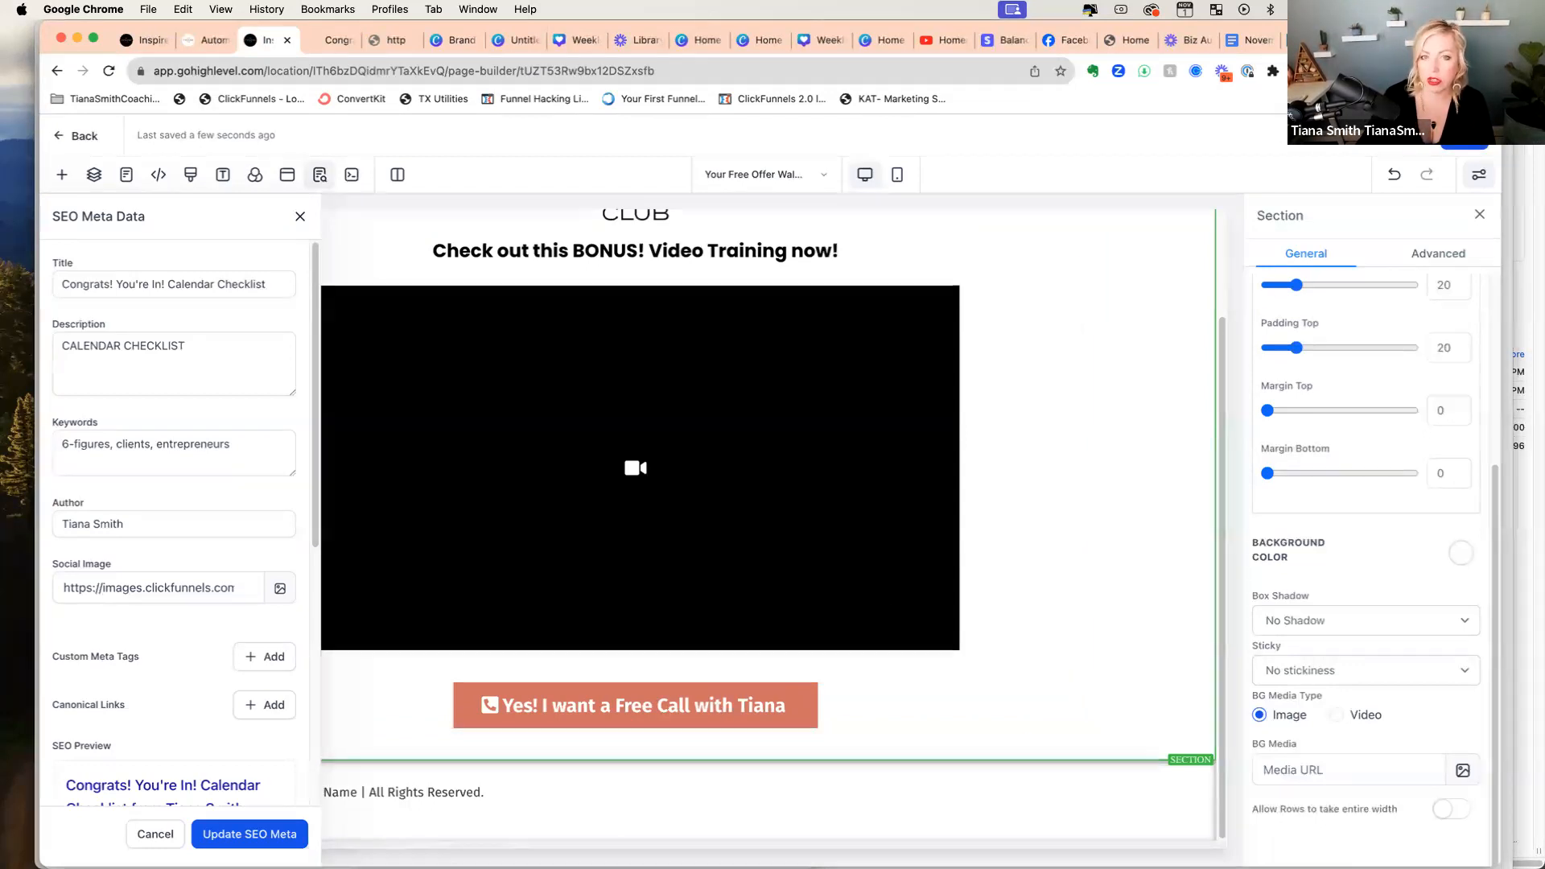
pyautogui.click(1405, 135)
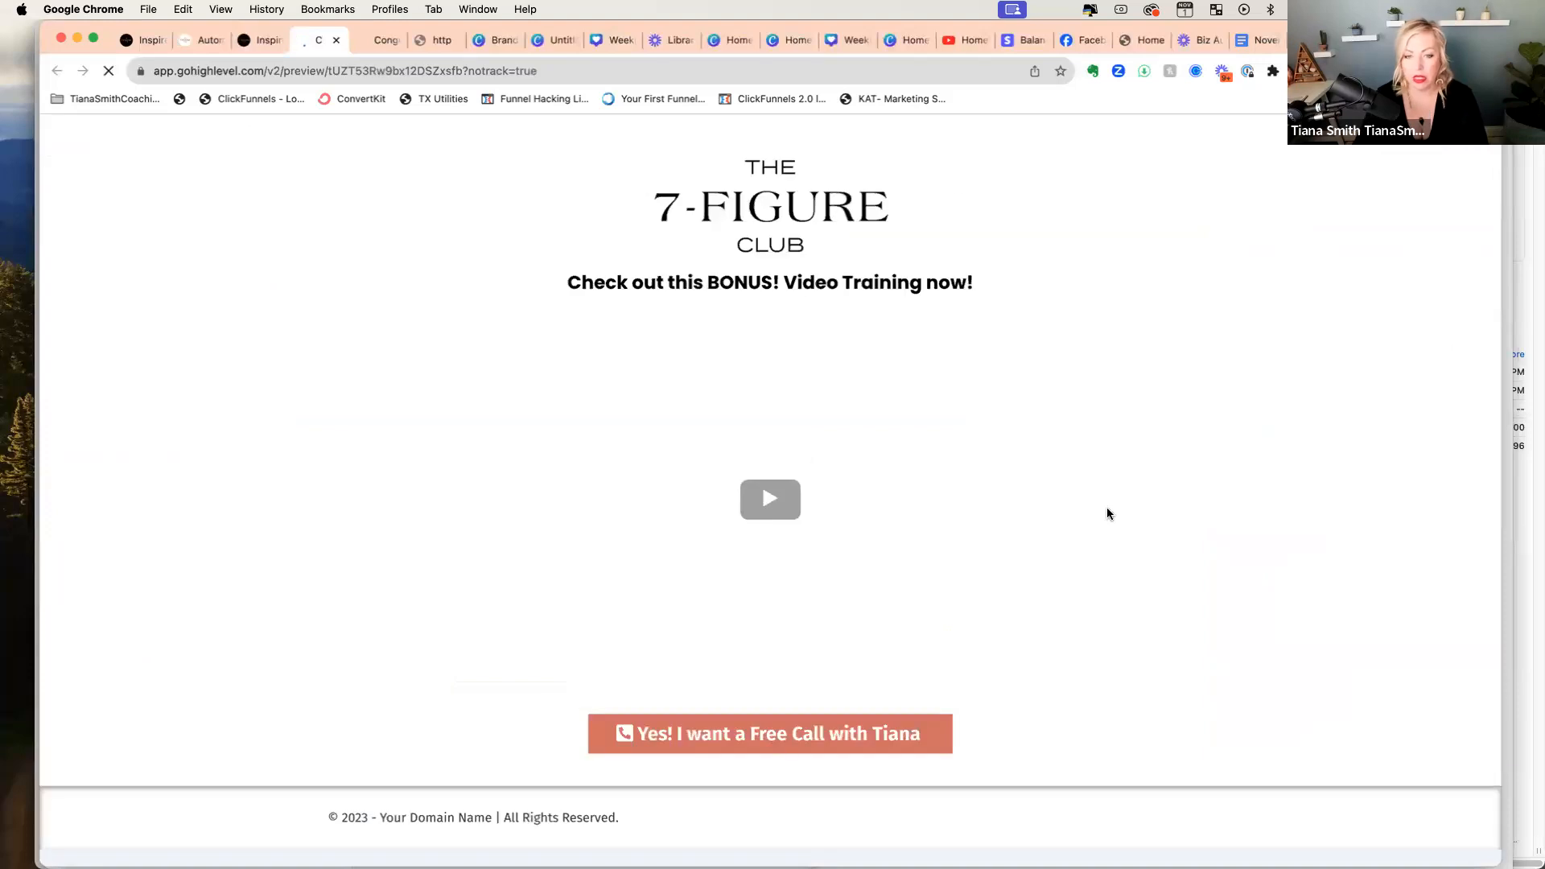
pyautogui.click(838, 749)
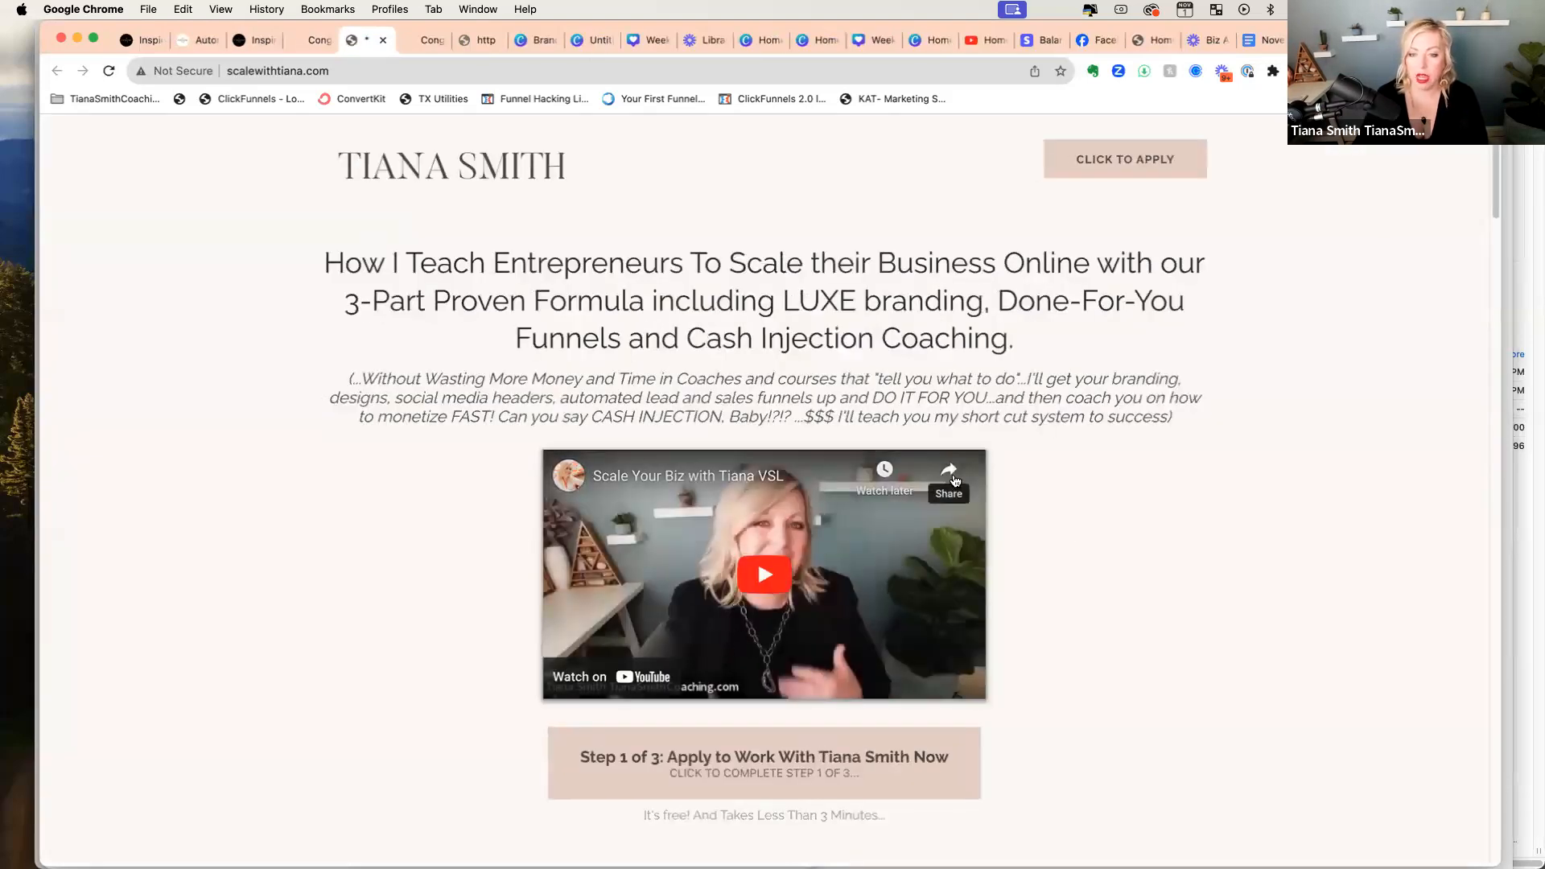
# Step: Open the sales page's embedded video on YouTube, pause it and copy its share link
pyautogui.click(934, 500)
pyautogui.click(877, 567)
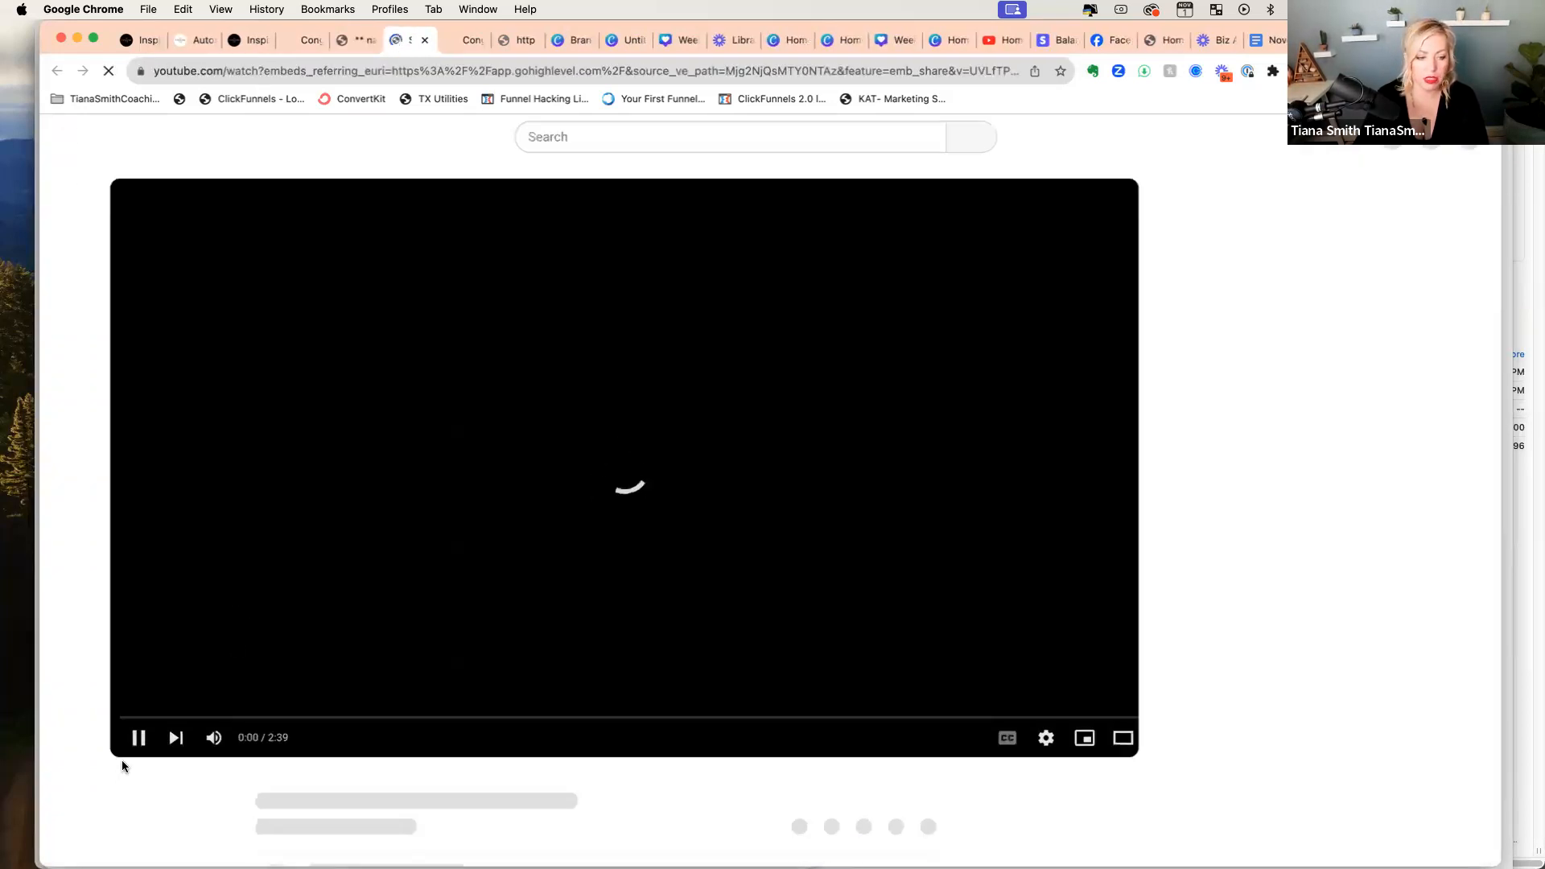
pyautogui.click(138, 744)
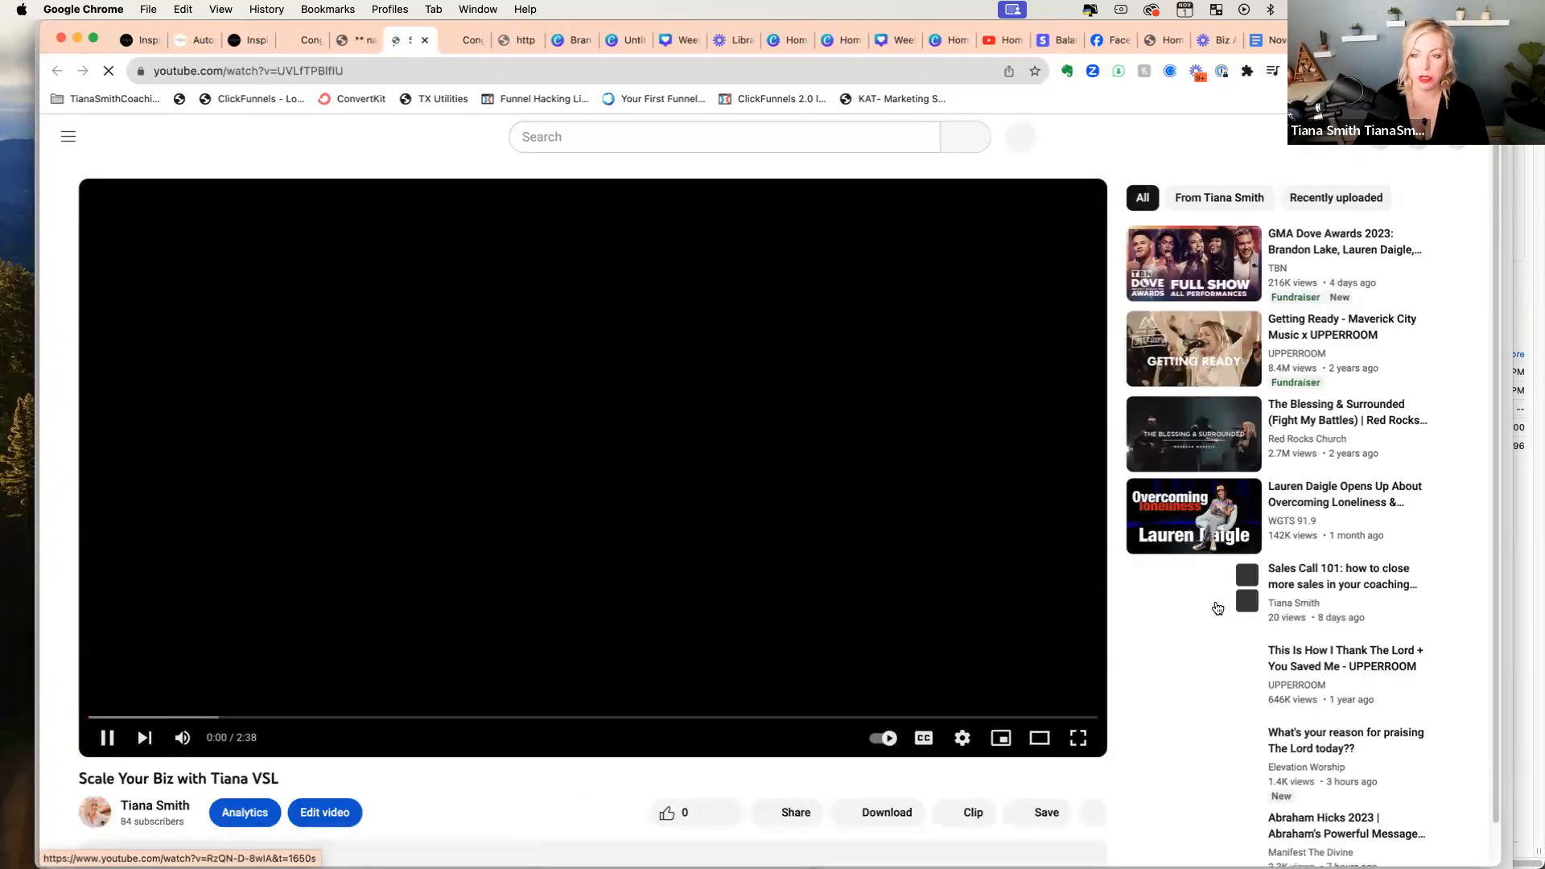
pyautogui.scroll(-1, 1217, 608)
pyautogui.click(119, 692)
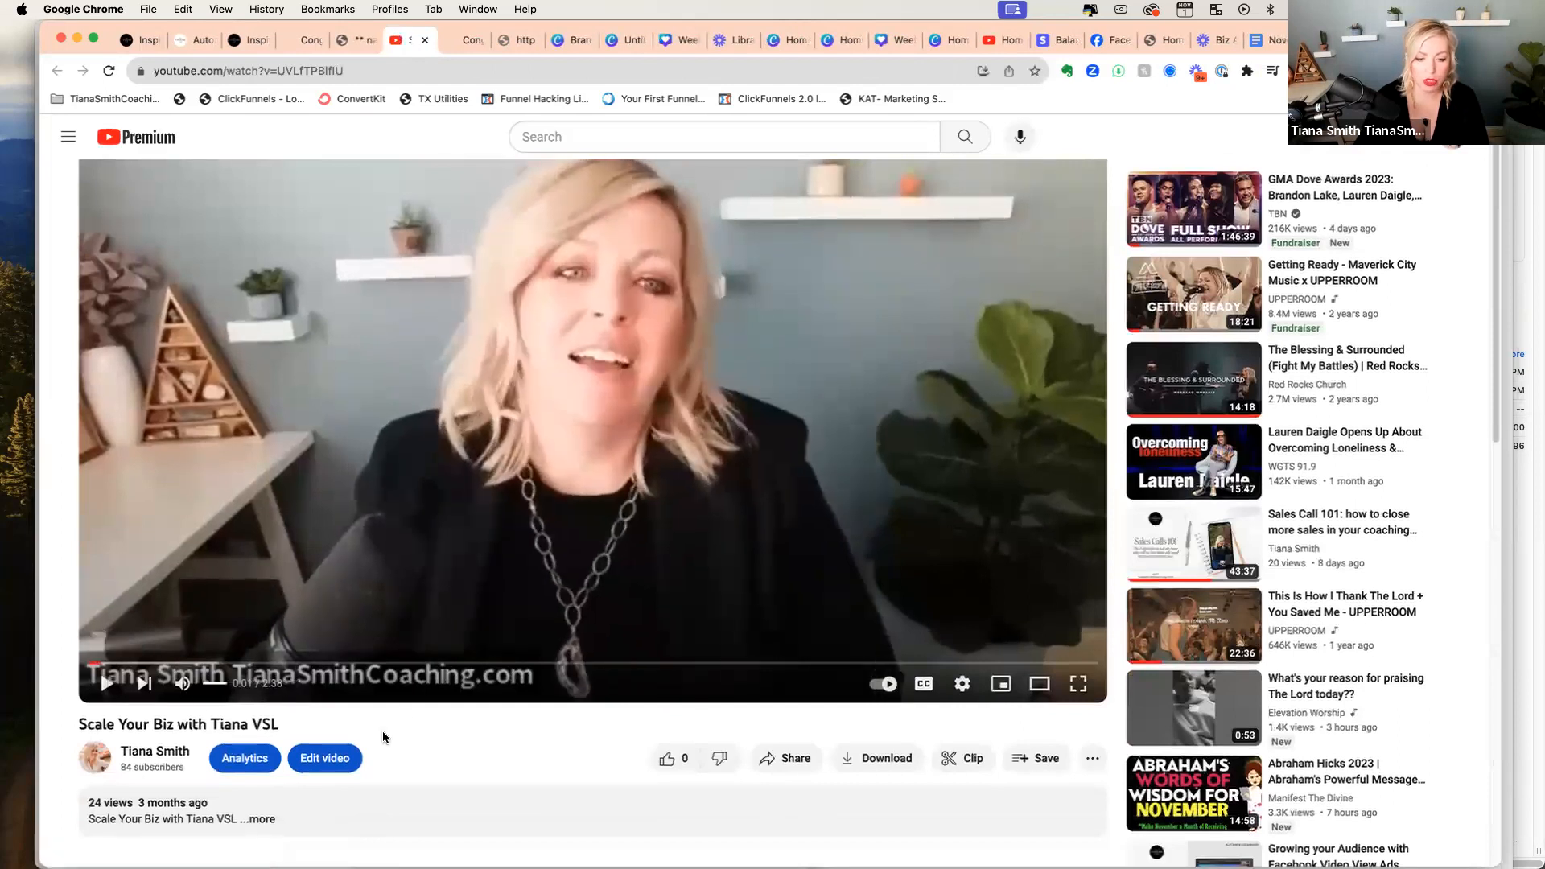
pyautogui.click(785, 758)
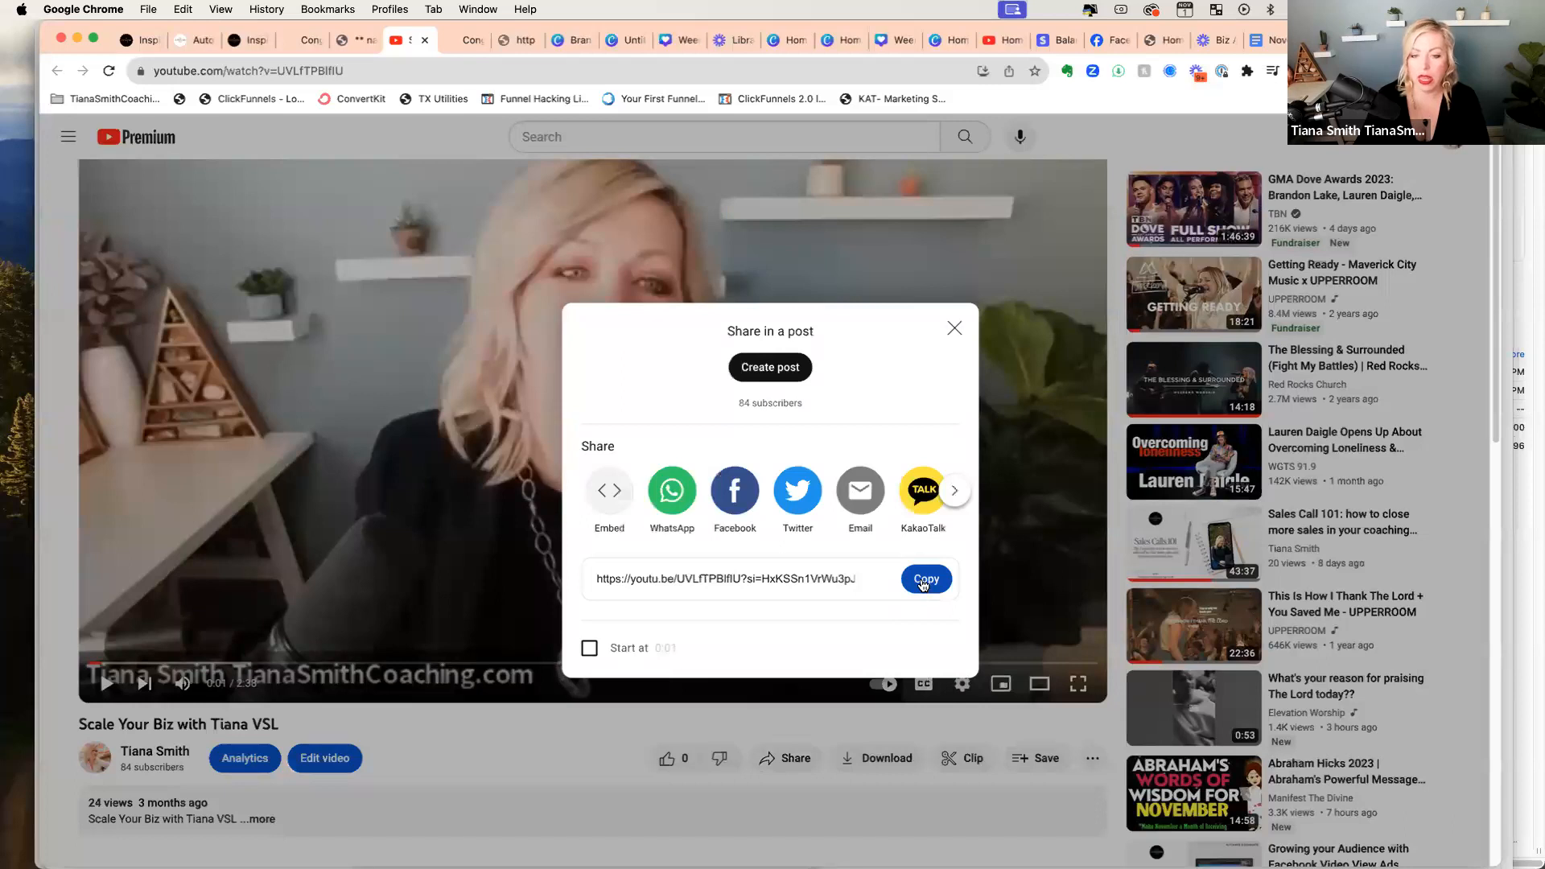
pyautogui.click(924, 580)
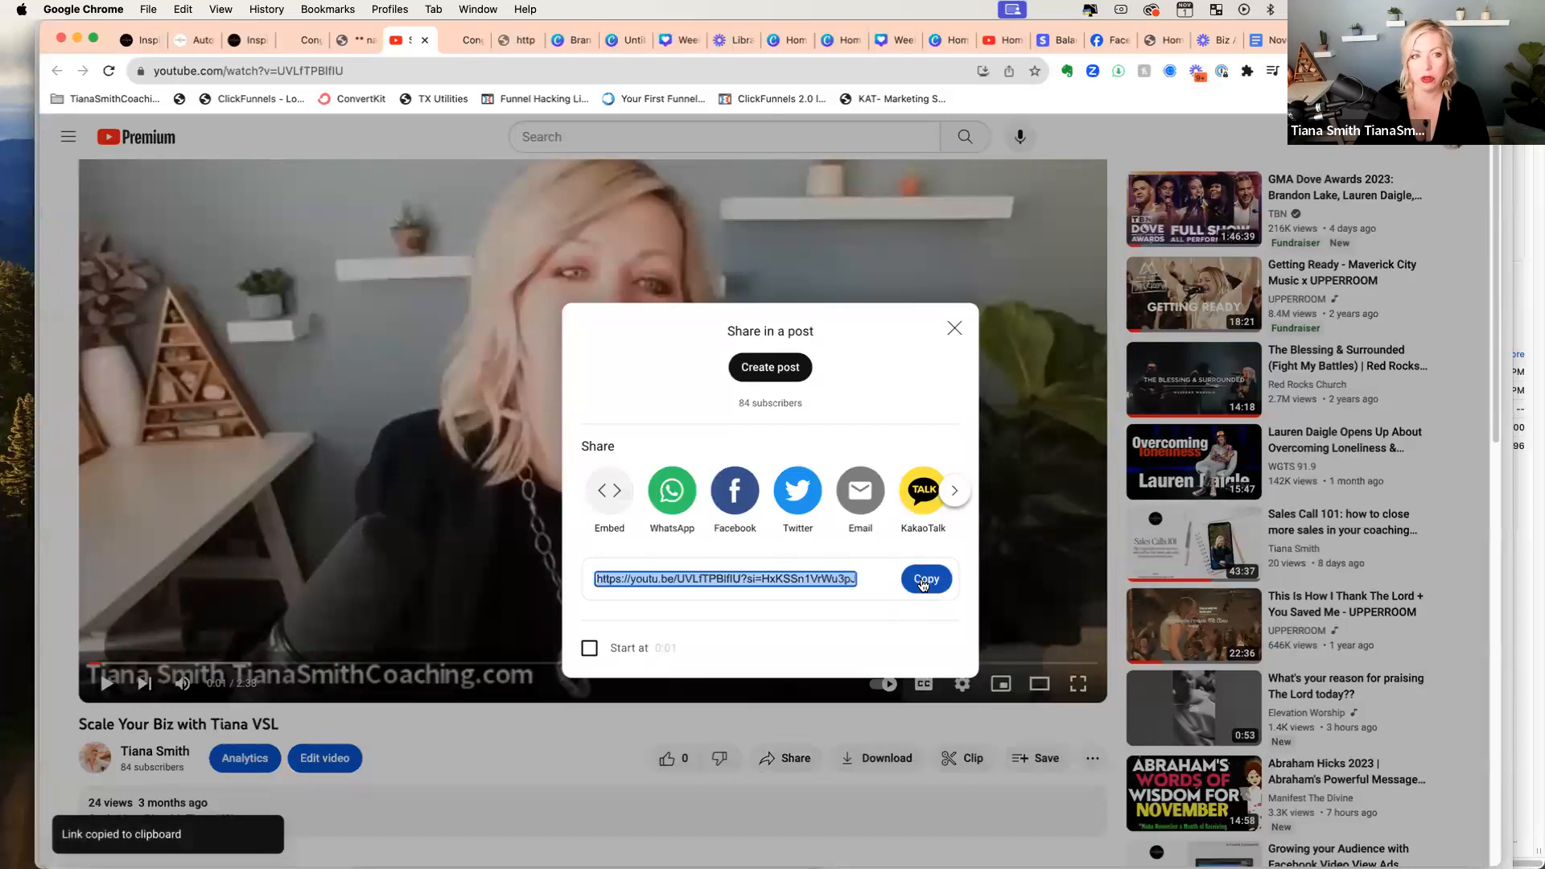
# Step: Paste the copied YouTube link as the walk-through page video element's URL and check the page in a preview
pyautogui.click(352, 40)
pyautogui.click(253, 40)
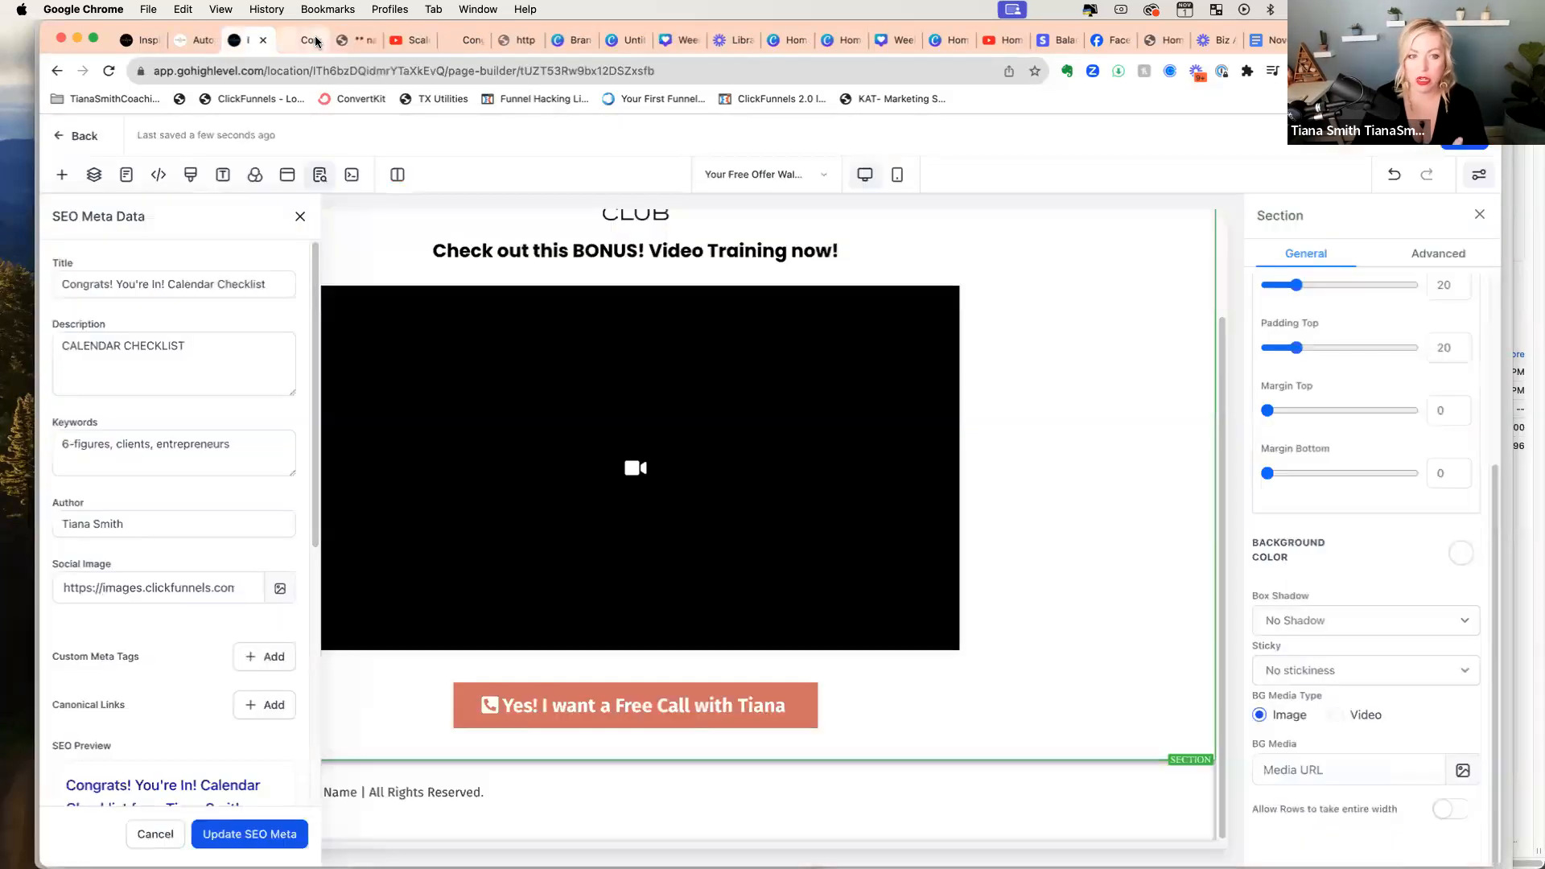
pyautogui.click(716, 416)
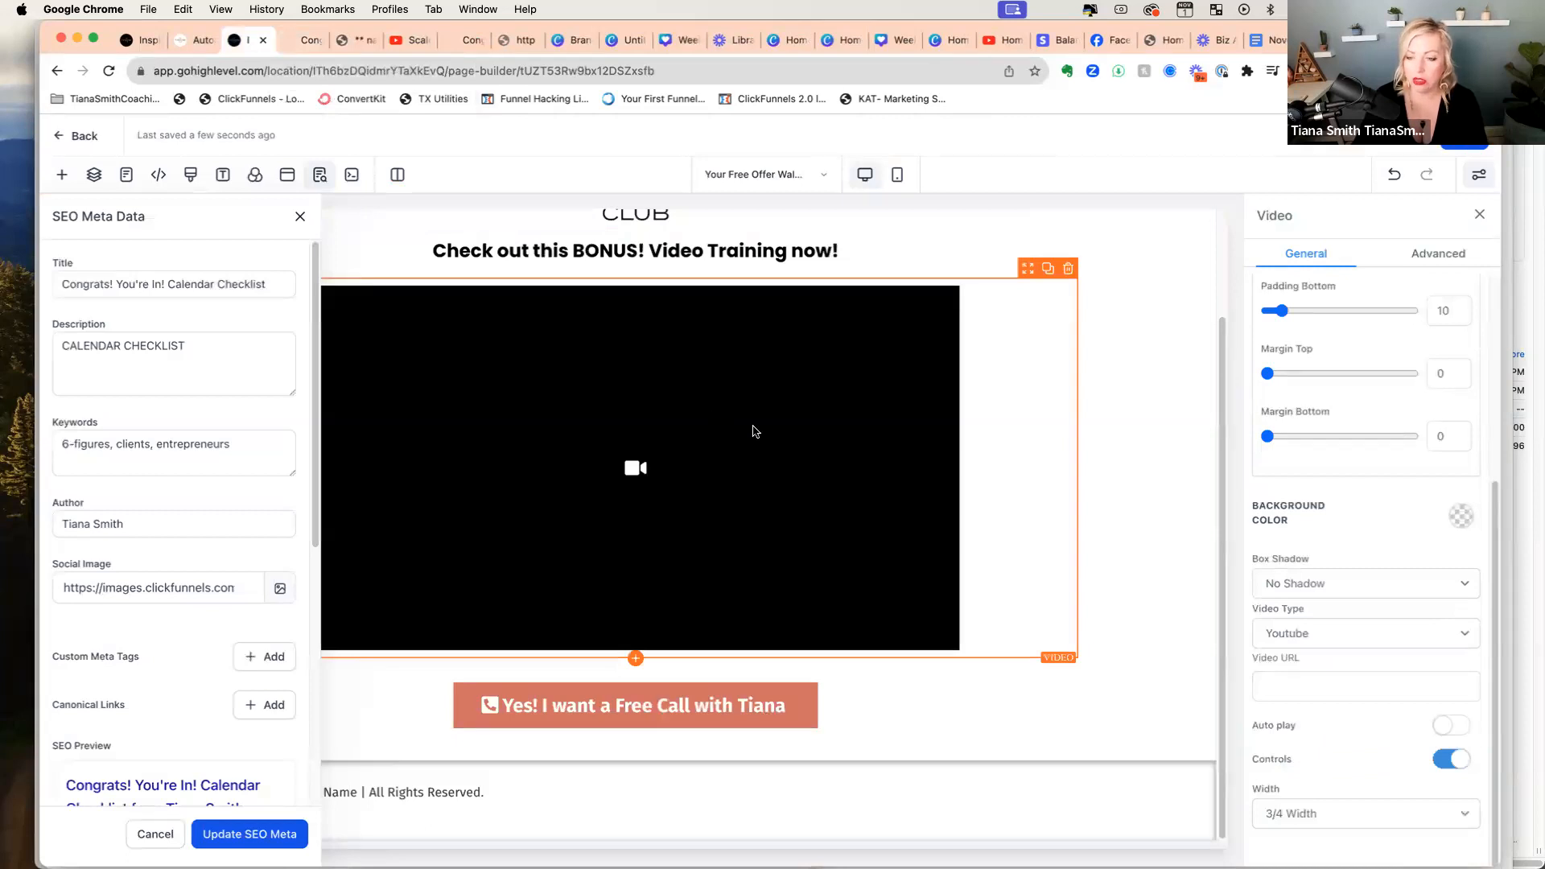
pyautogui.click(1327, 682)
pyautogui.press('super+v')
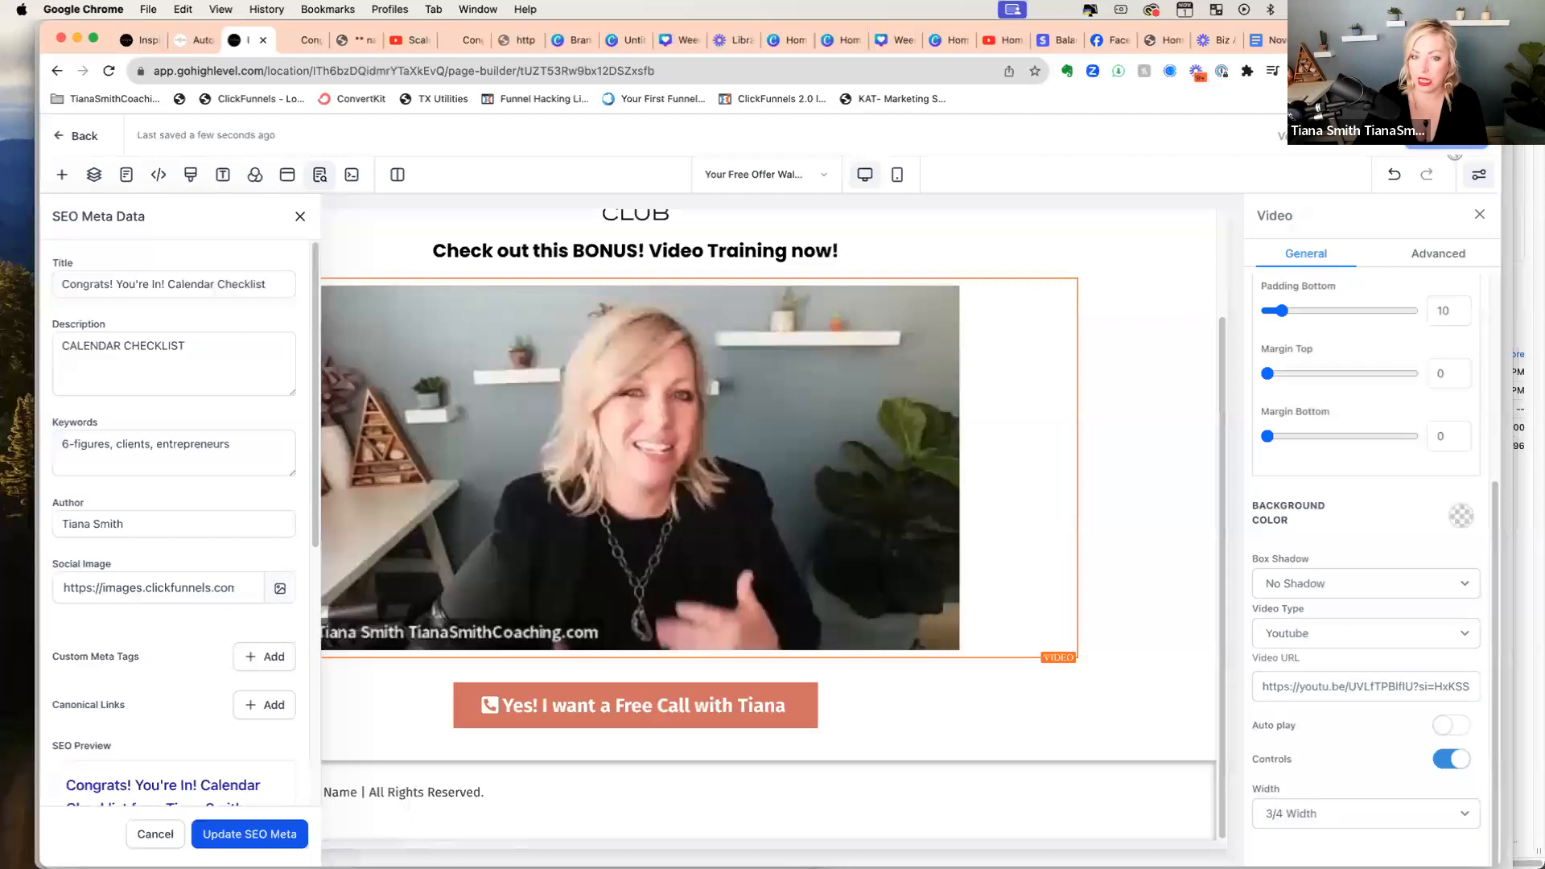
pyautogui.click(1360, 135)
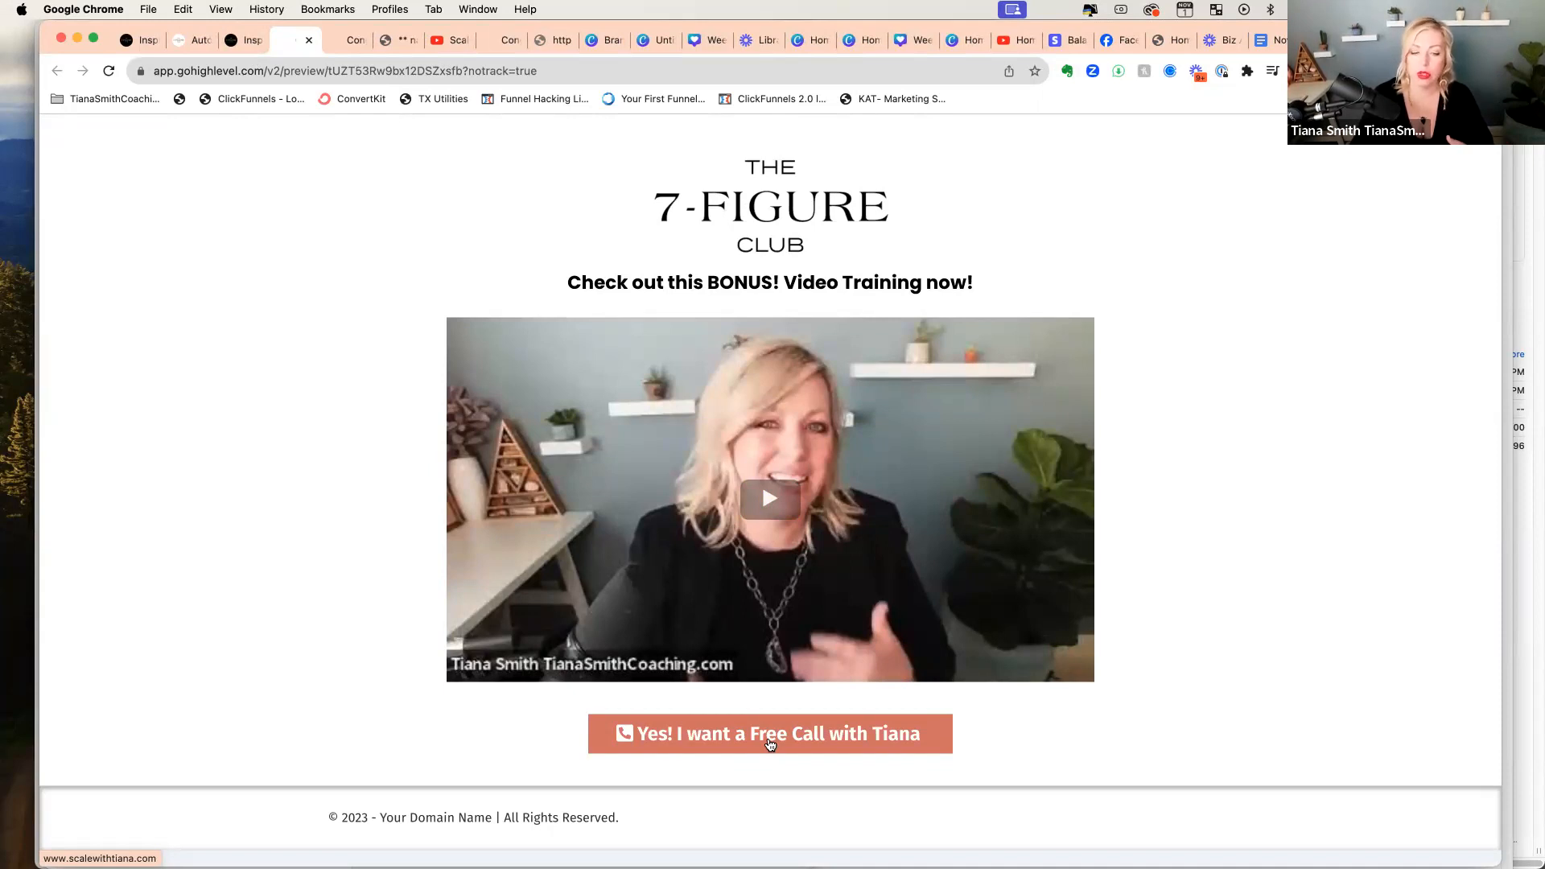
pyautogui.click(244, 37)
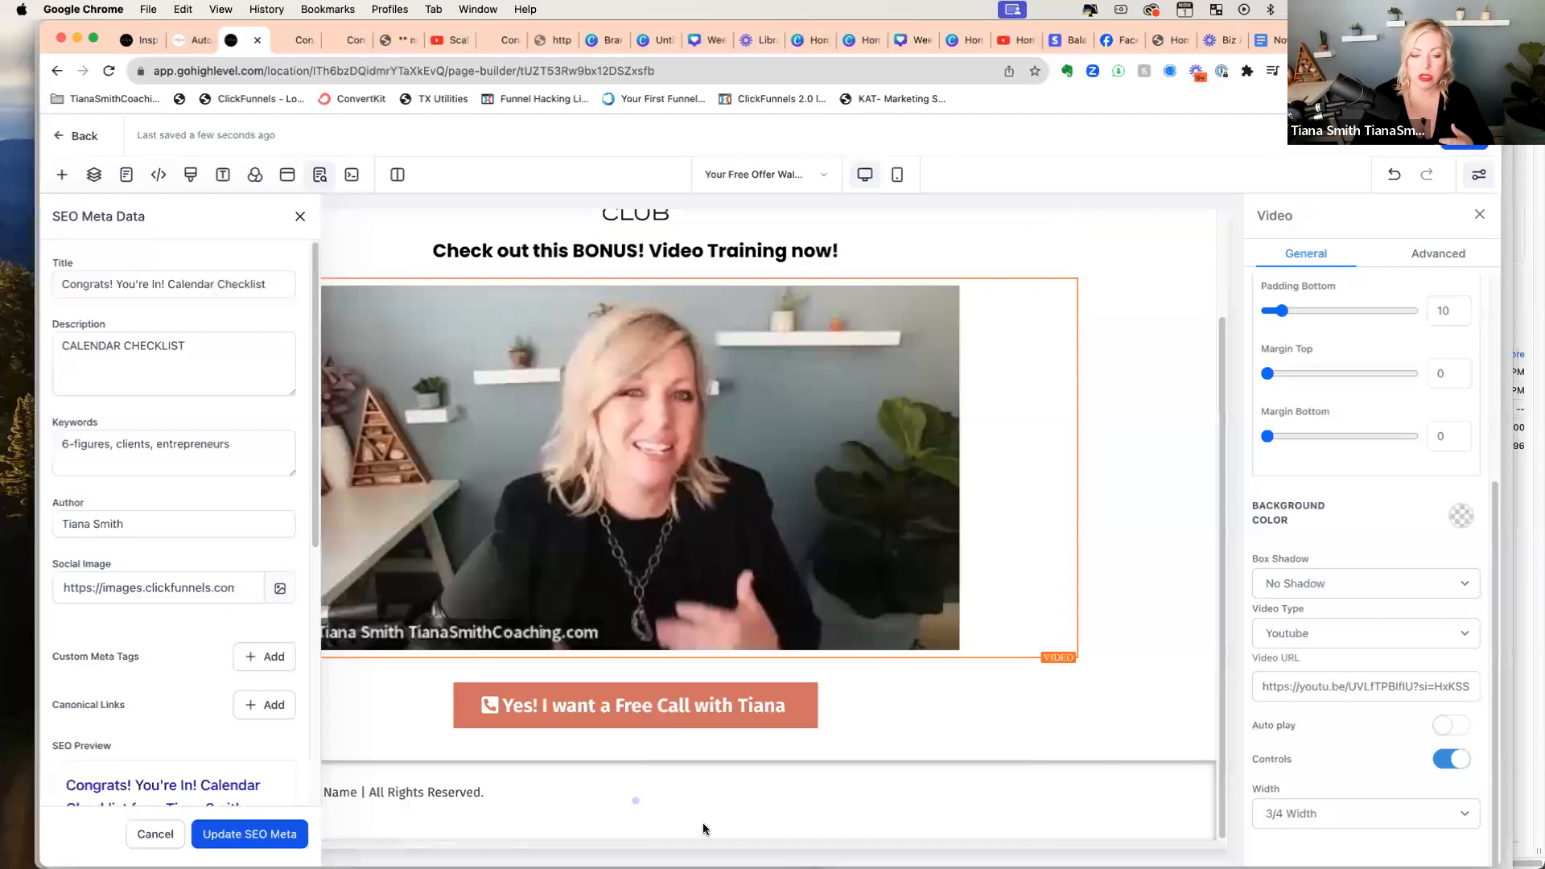
# Step: Close the SEO Meta Data settings and highlight the "Your Domain Name" placeholder in the footer's copyright line
pyautogui.click(340, 792)
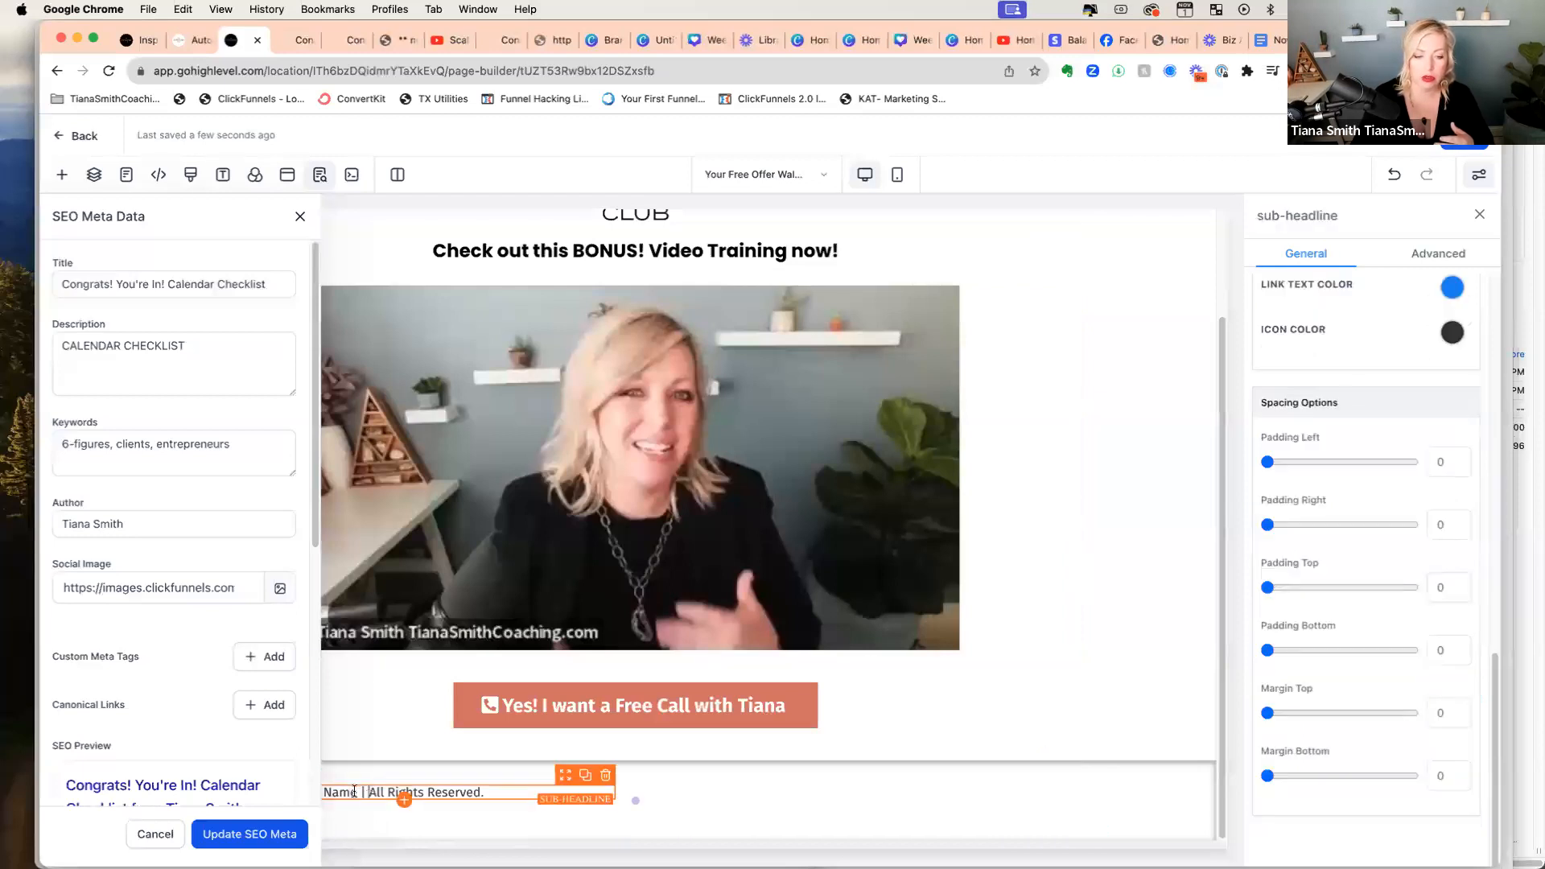
pyautogui.doubleClick(341, 792)
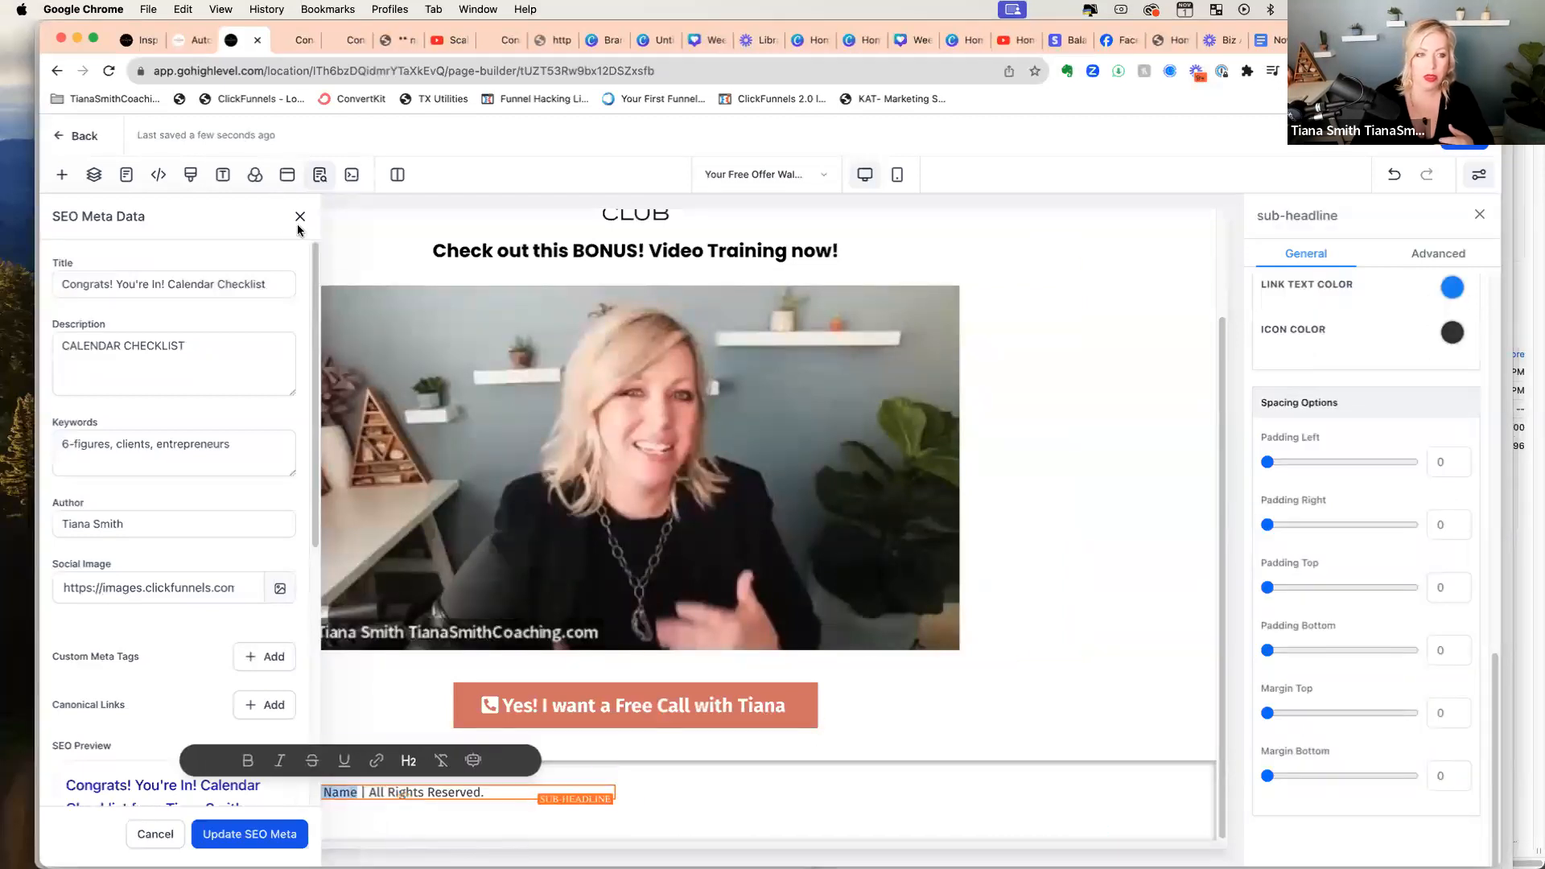
pyautogui.click(300, 219)
pyautogui.click(301, 793)
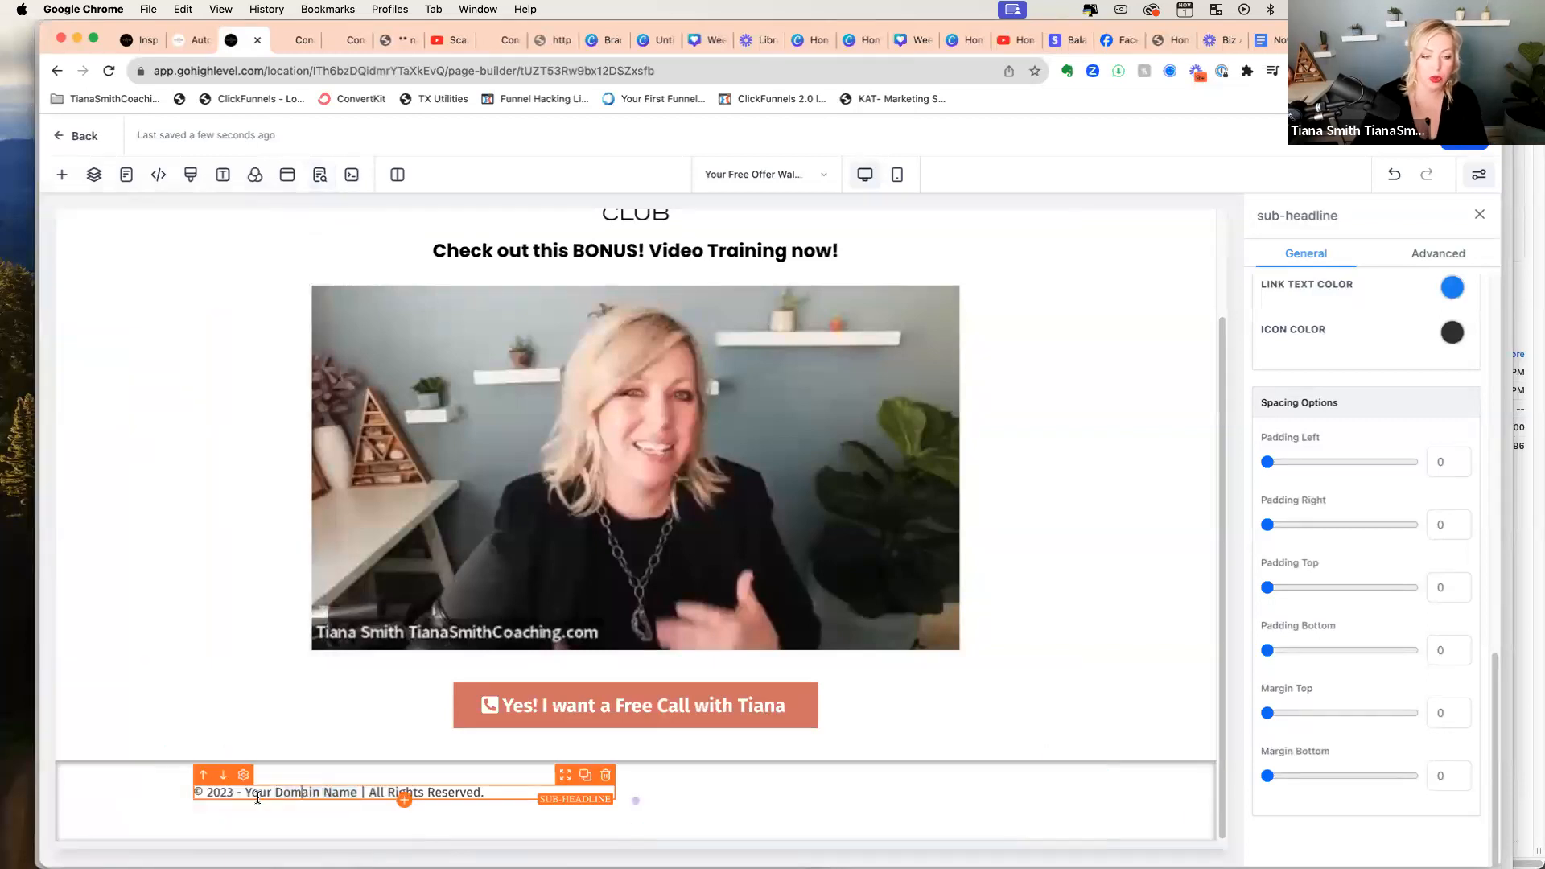
pyautogui.keyDown('shift'); pyautogui.click(237, 793); pyautogui.keyUp('shift')
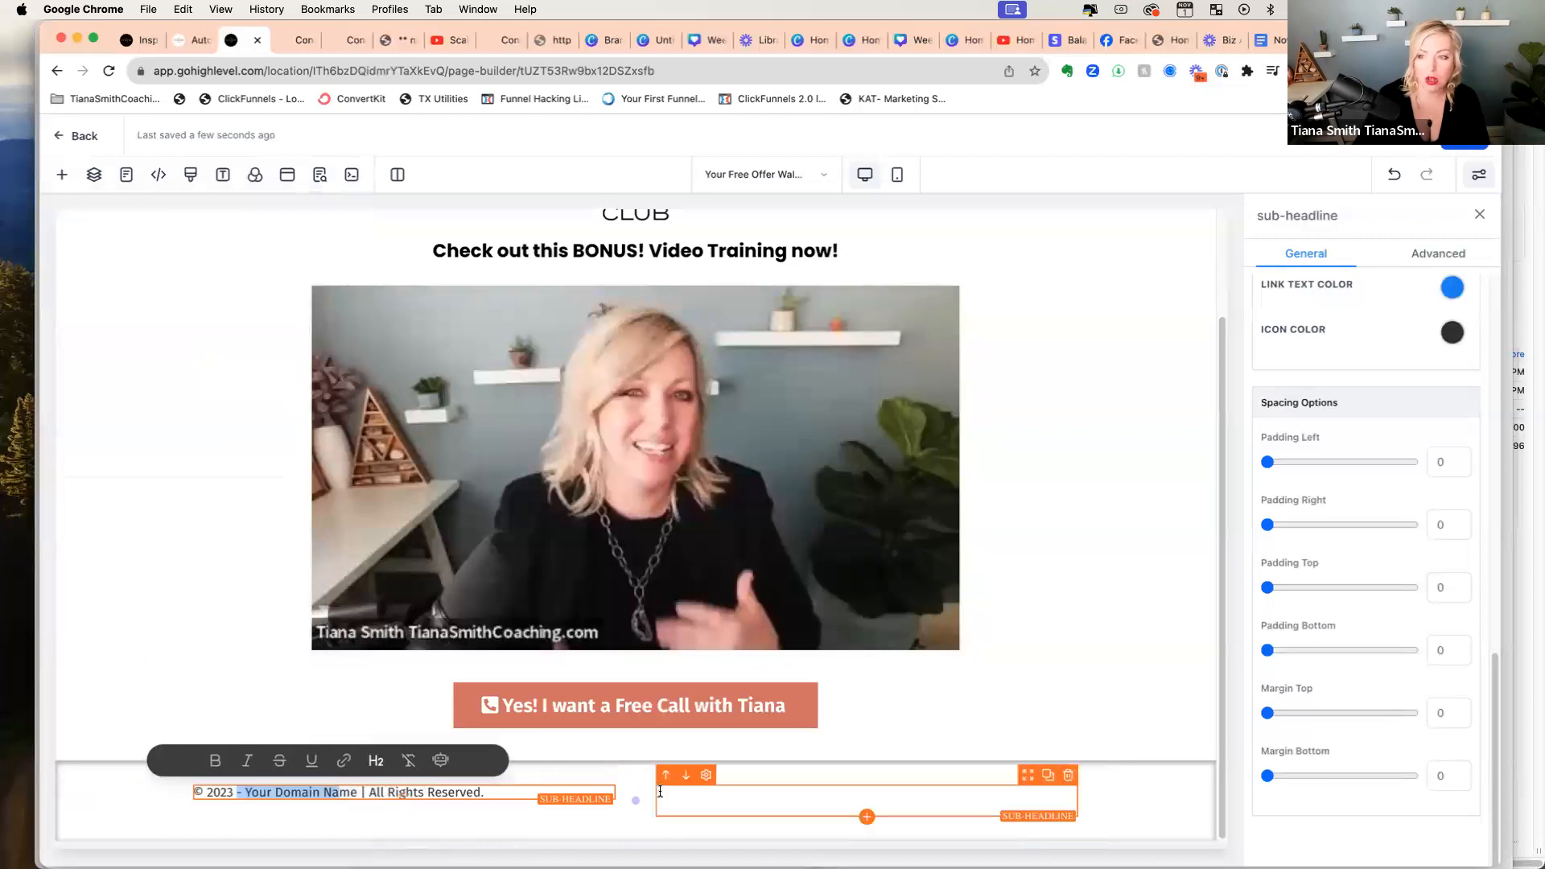
pyautogui.scroll(3, 1080, 689)
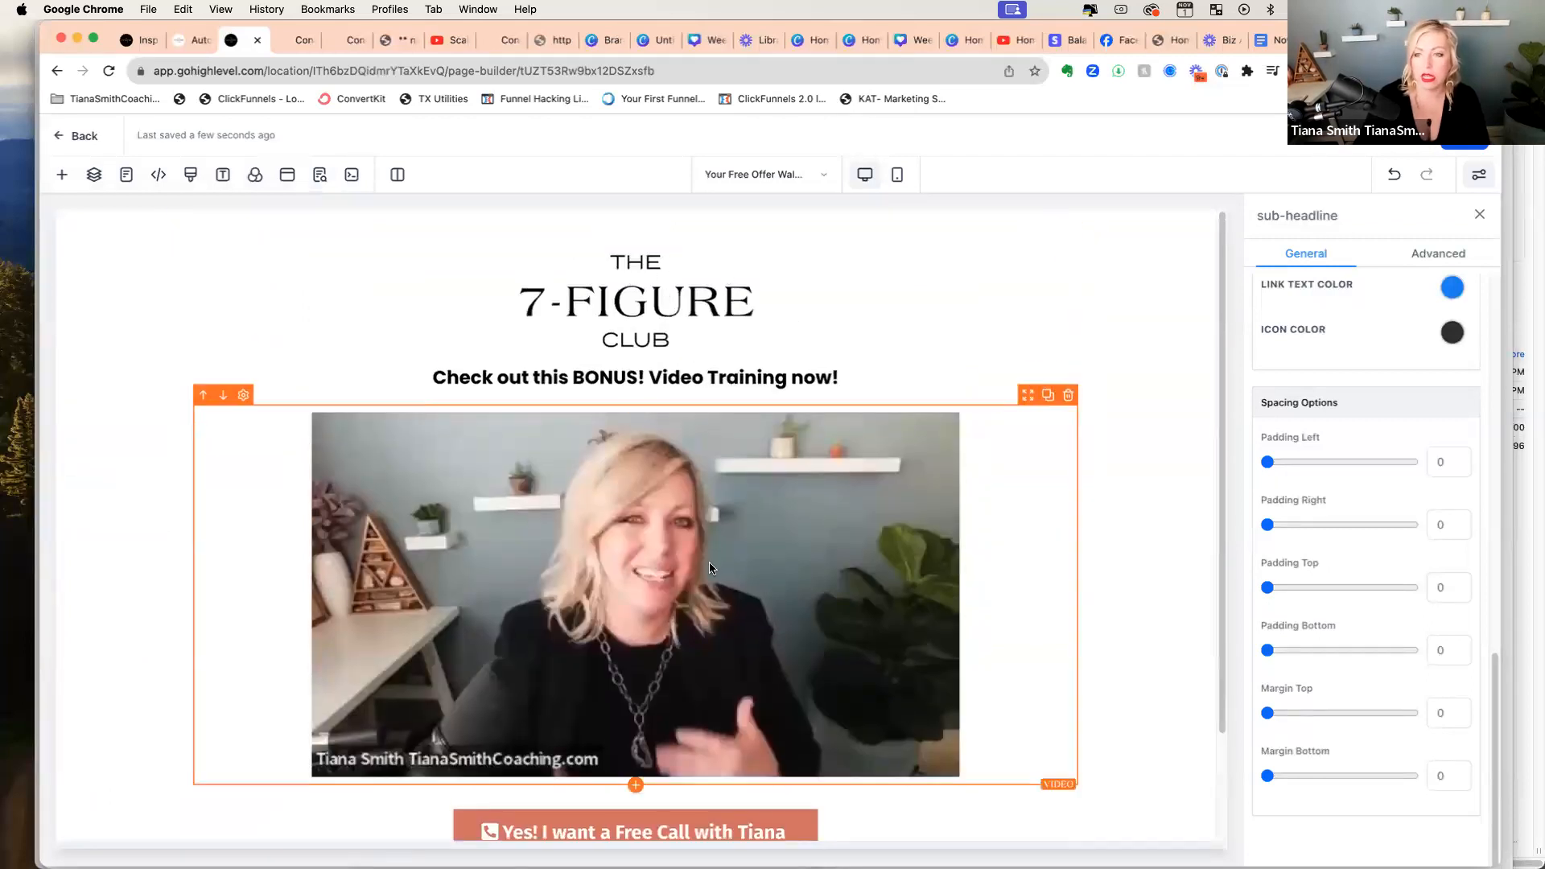
pyautogui.scroll(-3, 709, 568)
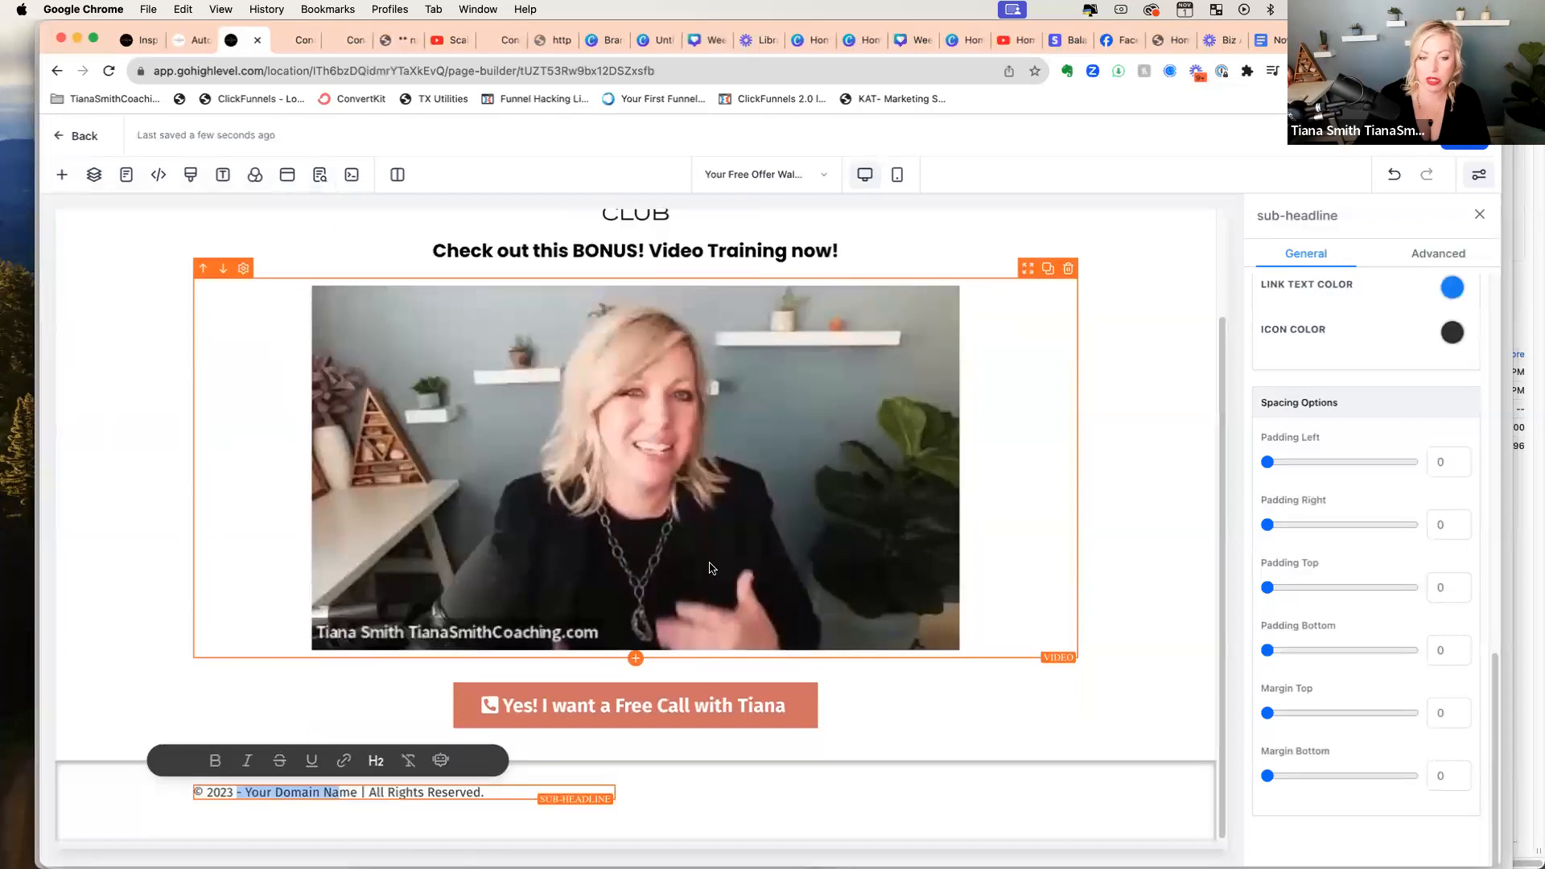
# Step: Duplicate the call-to-action button and set the copy's text to "YES! I WANT IN TO THE FREE FB GROUP!"
pyautogui.click(751, 739)
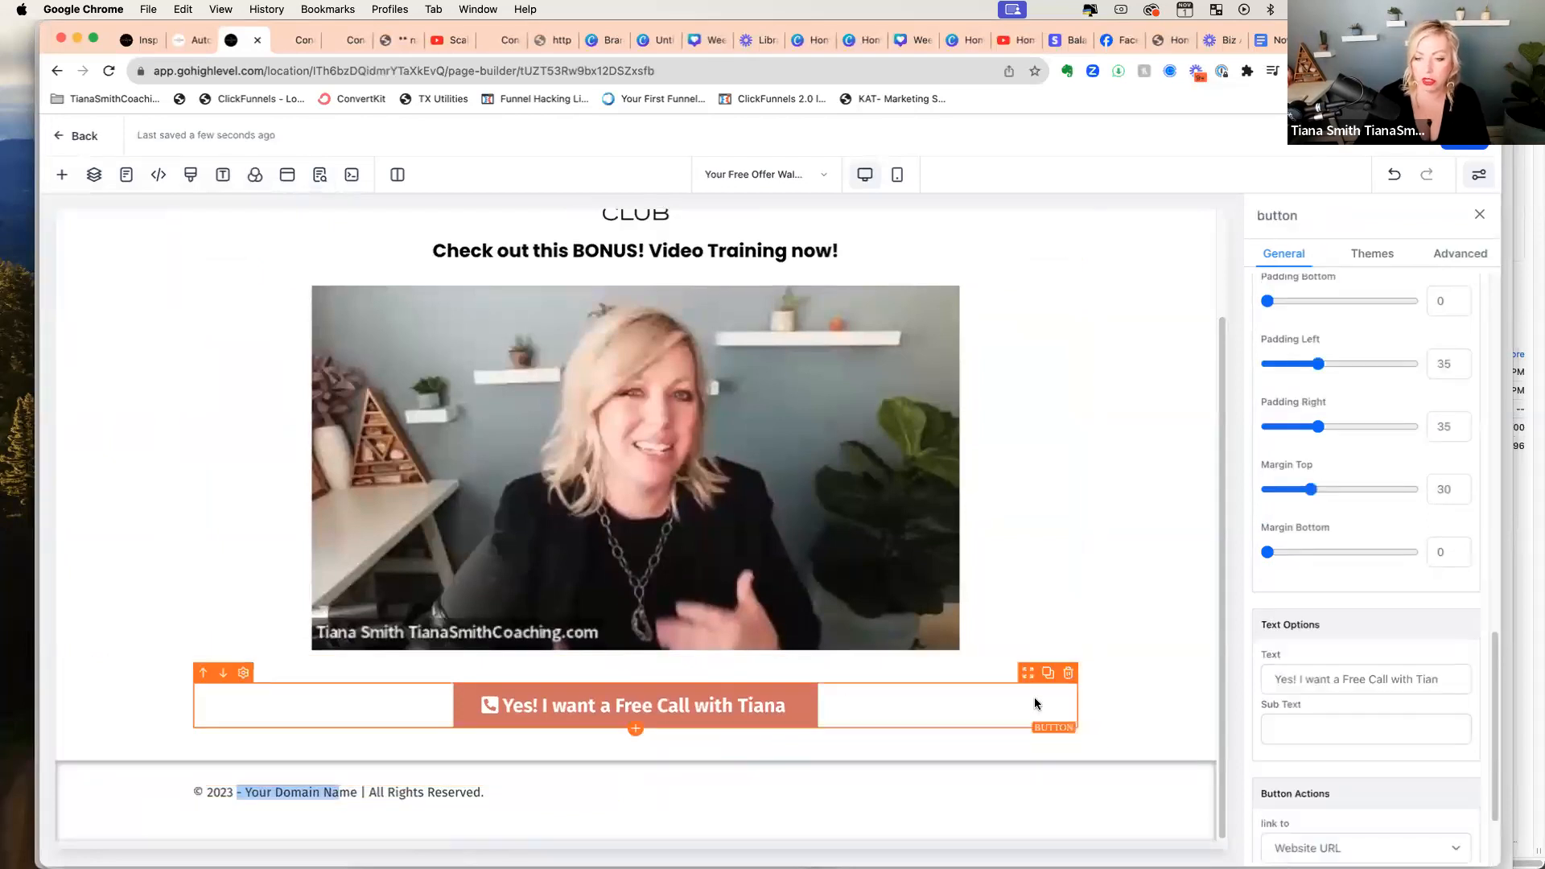
pyautogui.click(1048, 673)
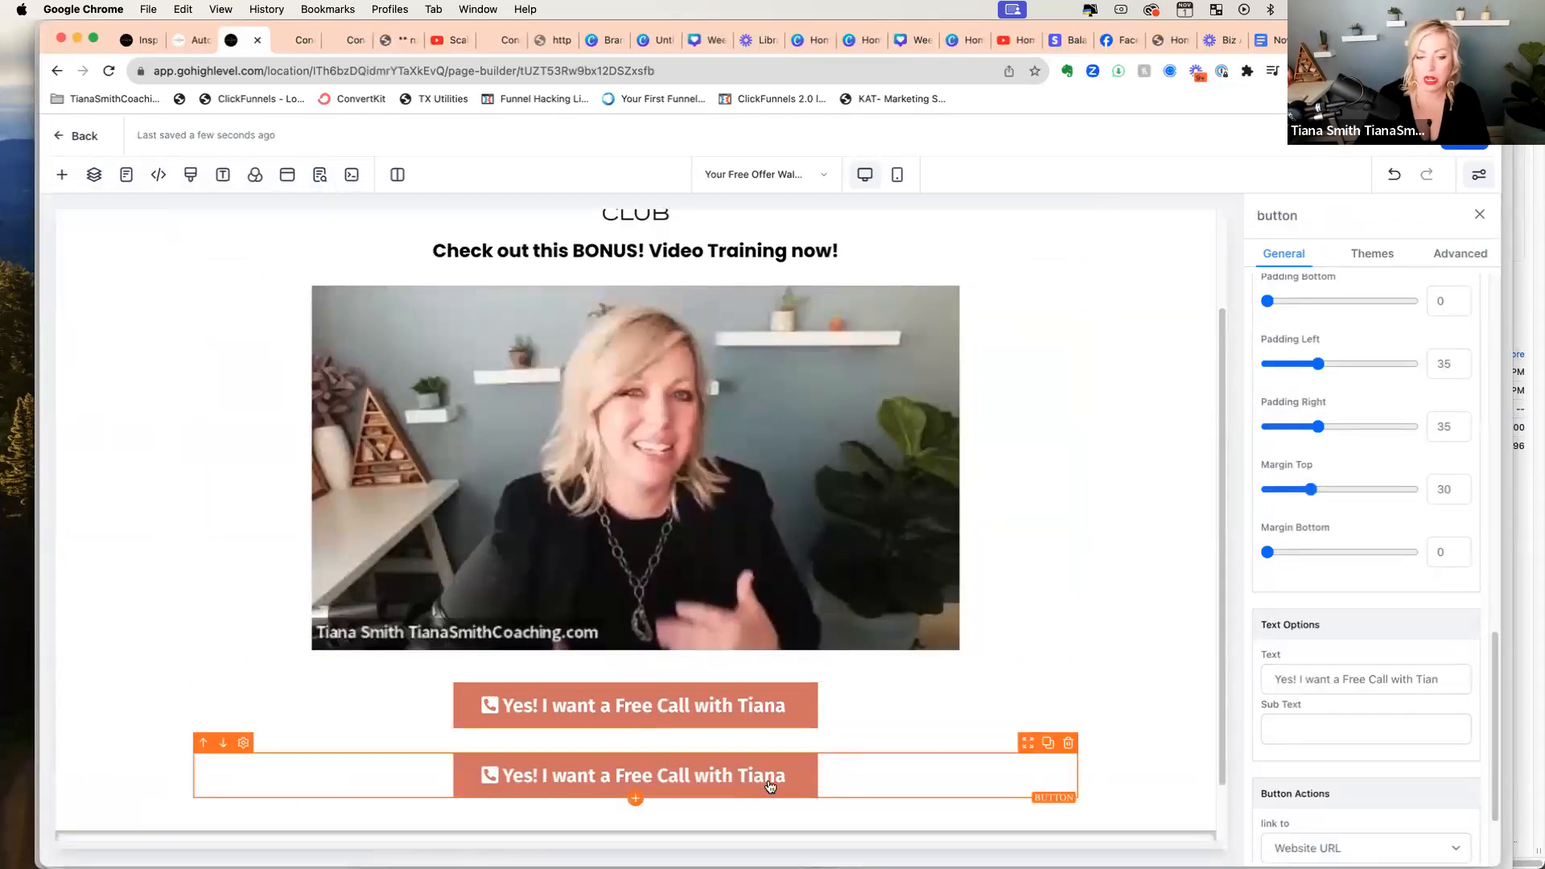
pyautogui.tripleClick(1352, 666)
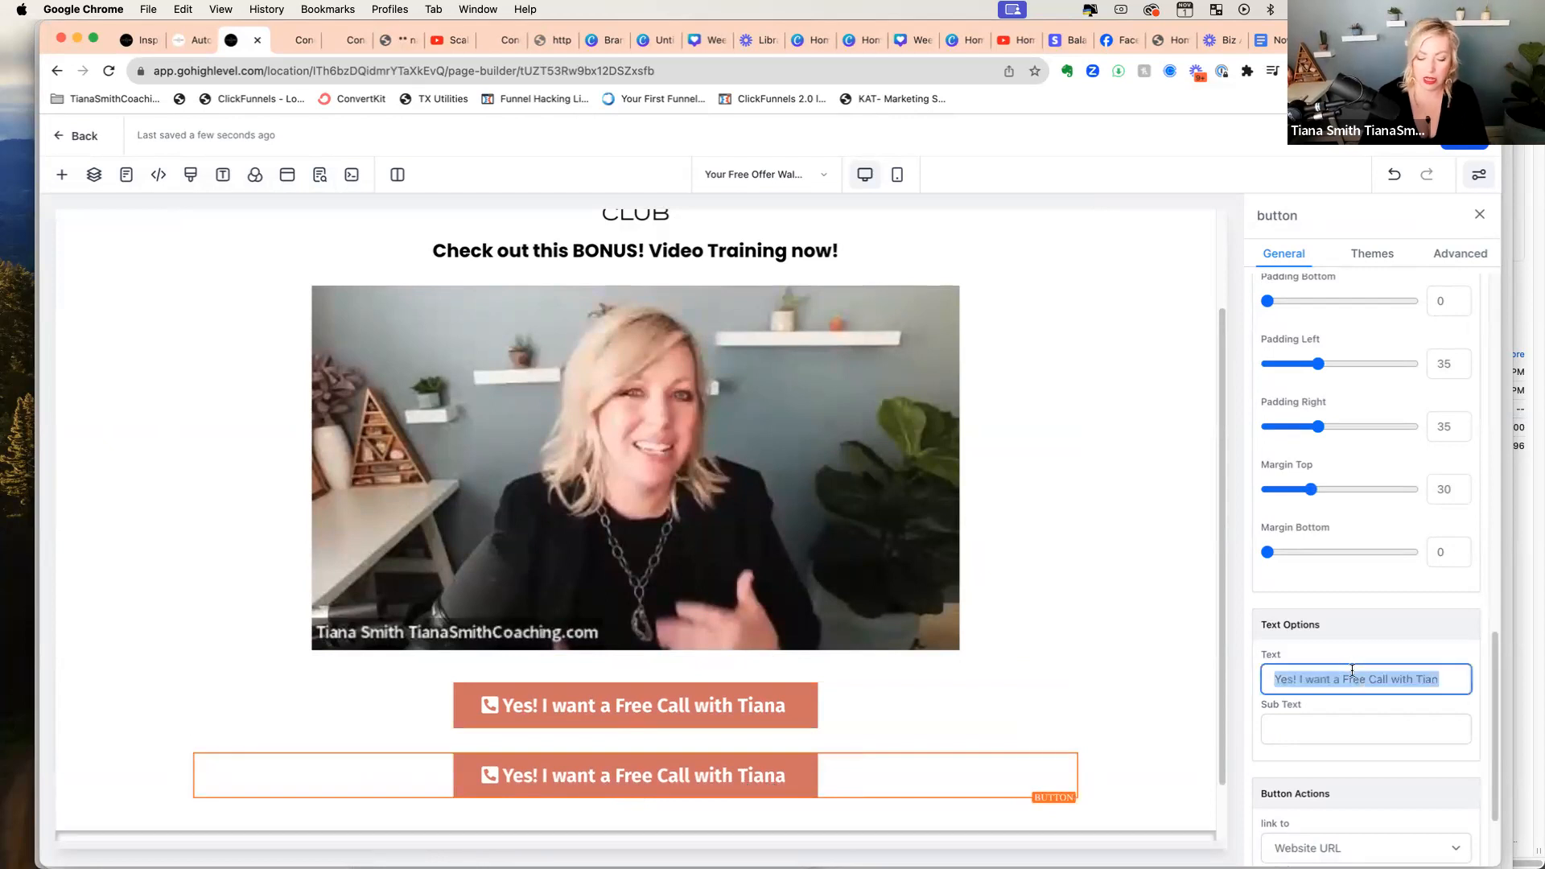
pyautogui.write('YES! I WANT ')
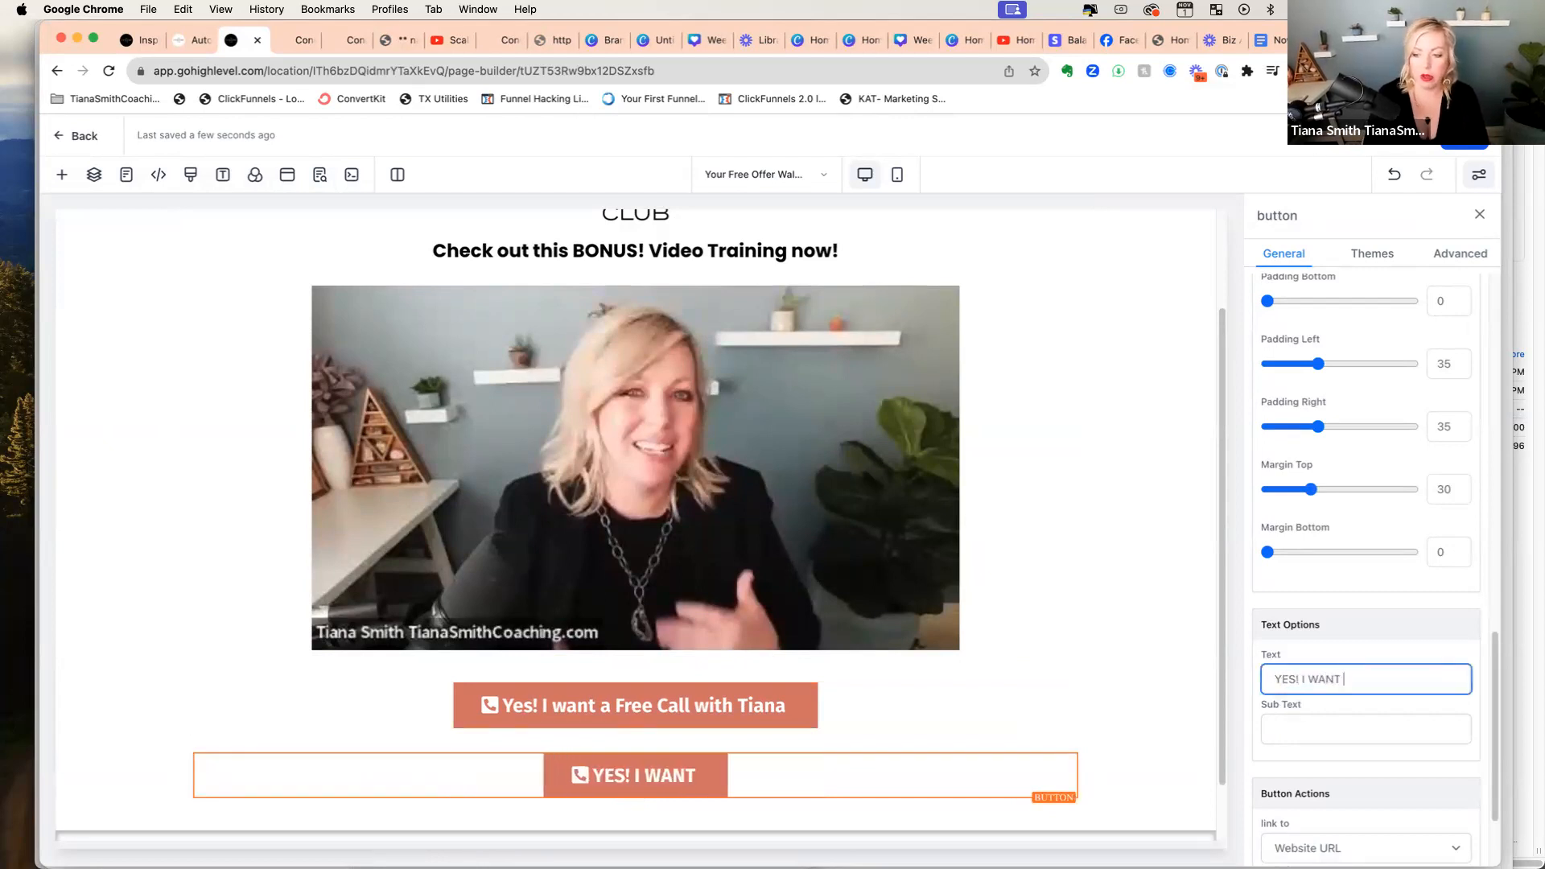
pyautogui.write('IN TO THE FREE FB GROUP!')
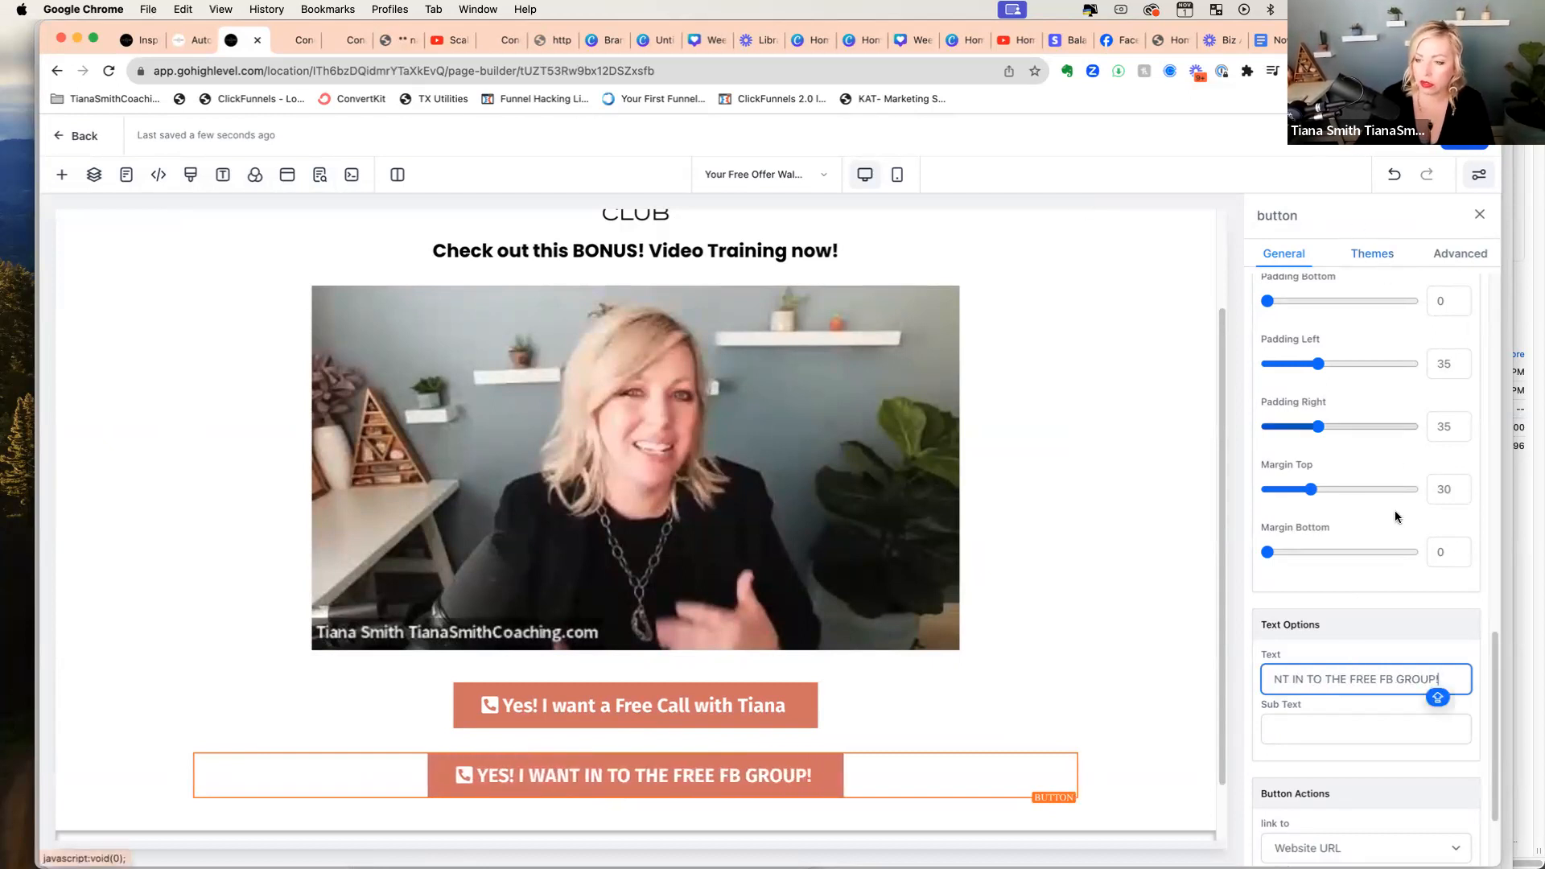
# Step: Change the FB group button's icon to facebook-square and delete the free-call button above it
pyautogui.scroll(5, 1399, 507)
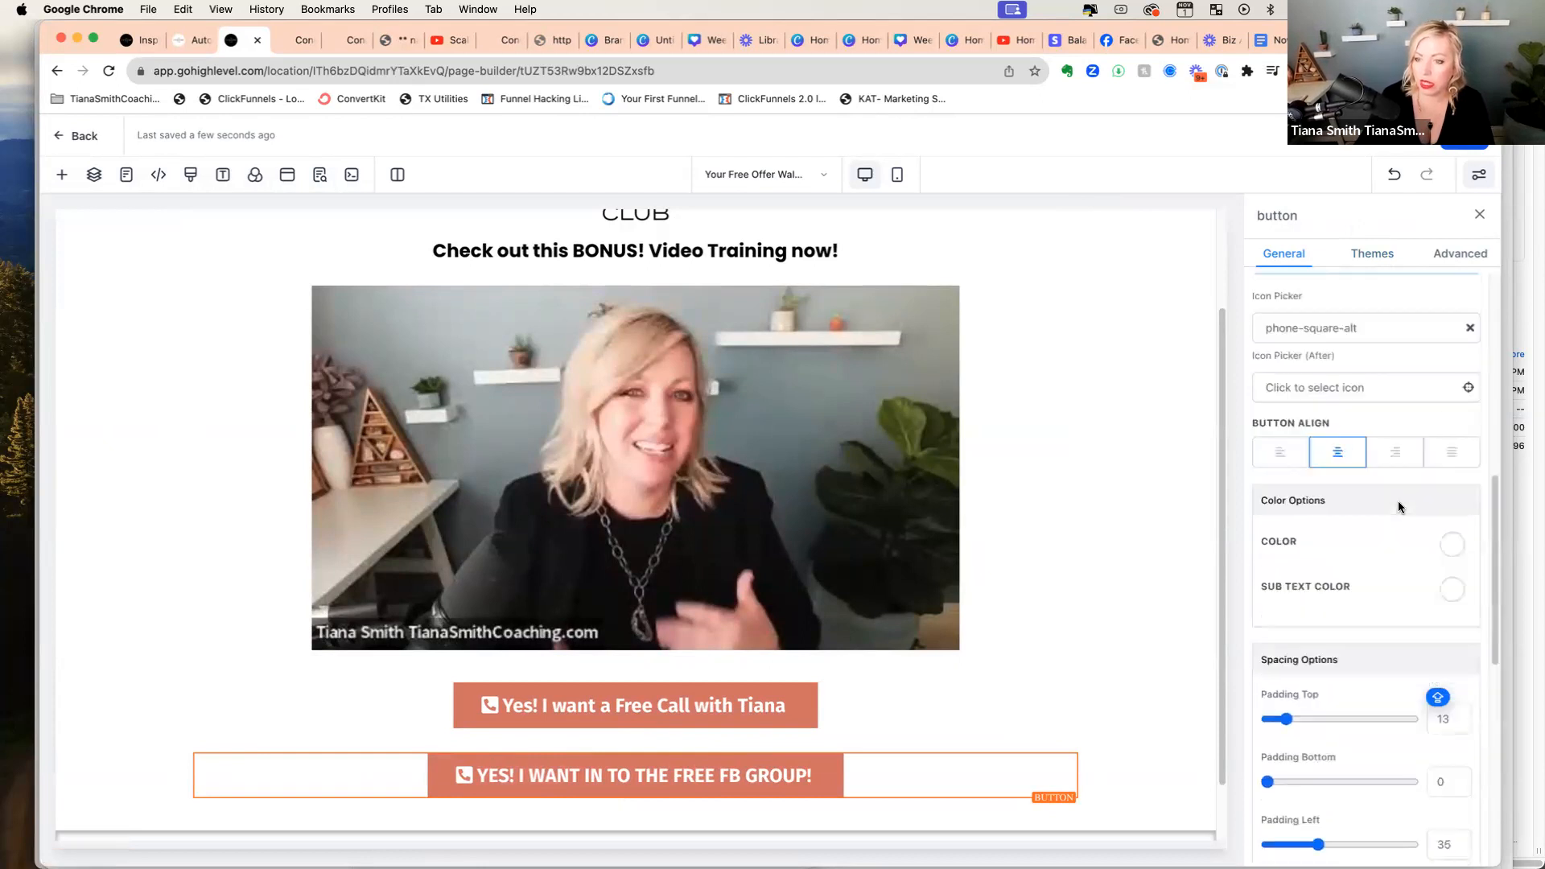
pyautogui.click(1388, 330)
pyautogui.write('FACEB')
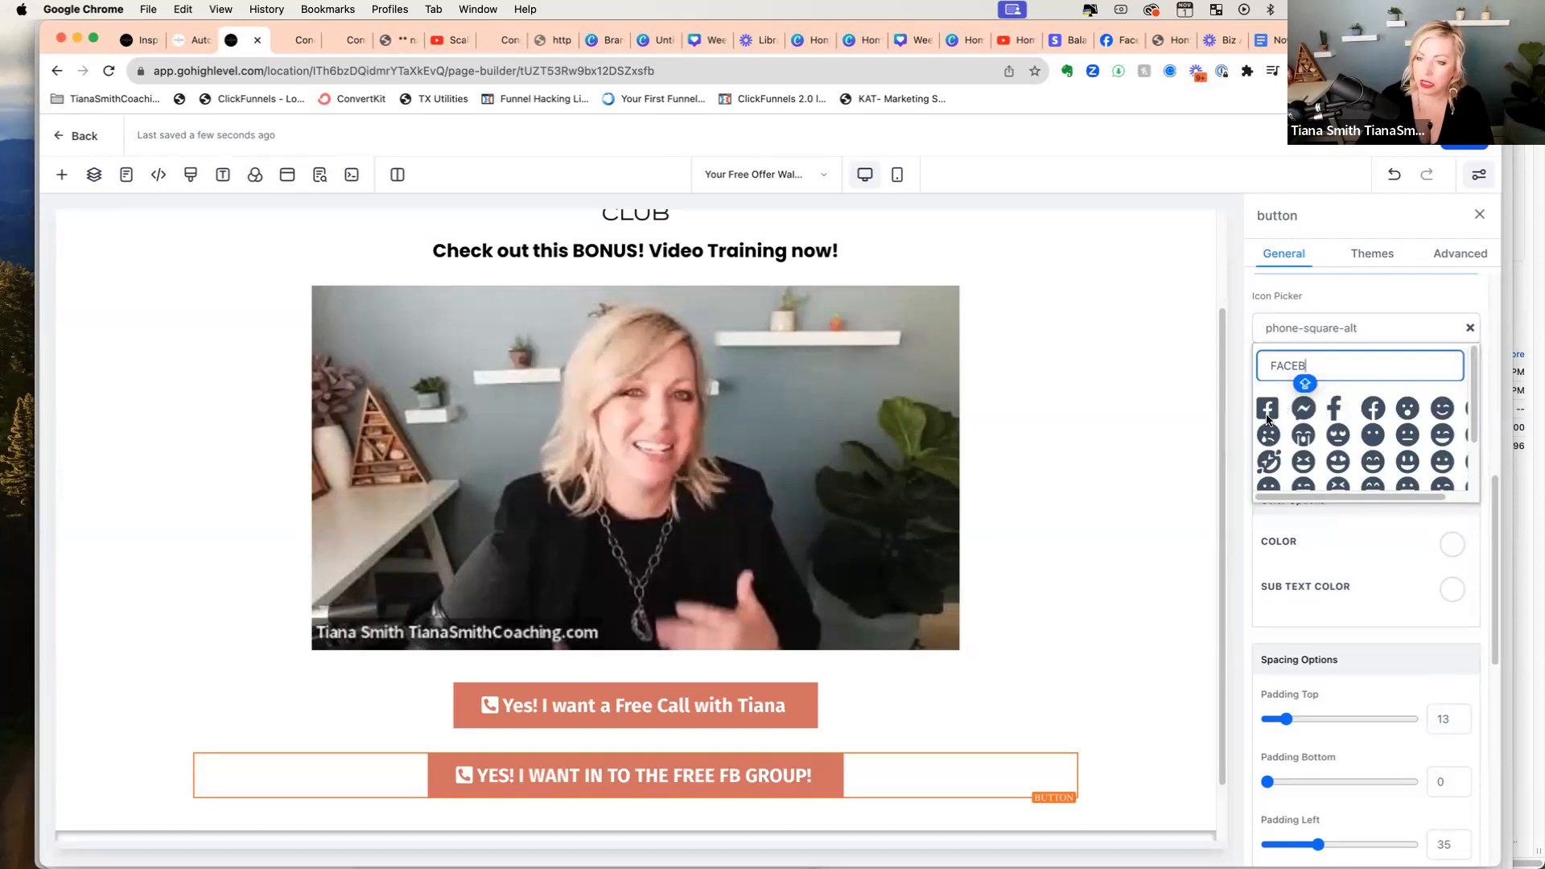
pyautogui.click(1268, 412)
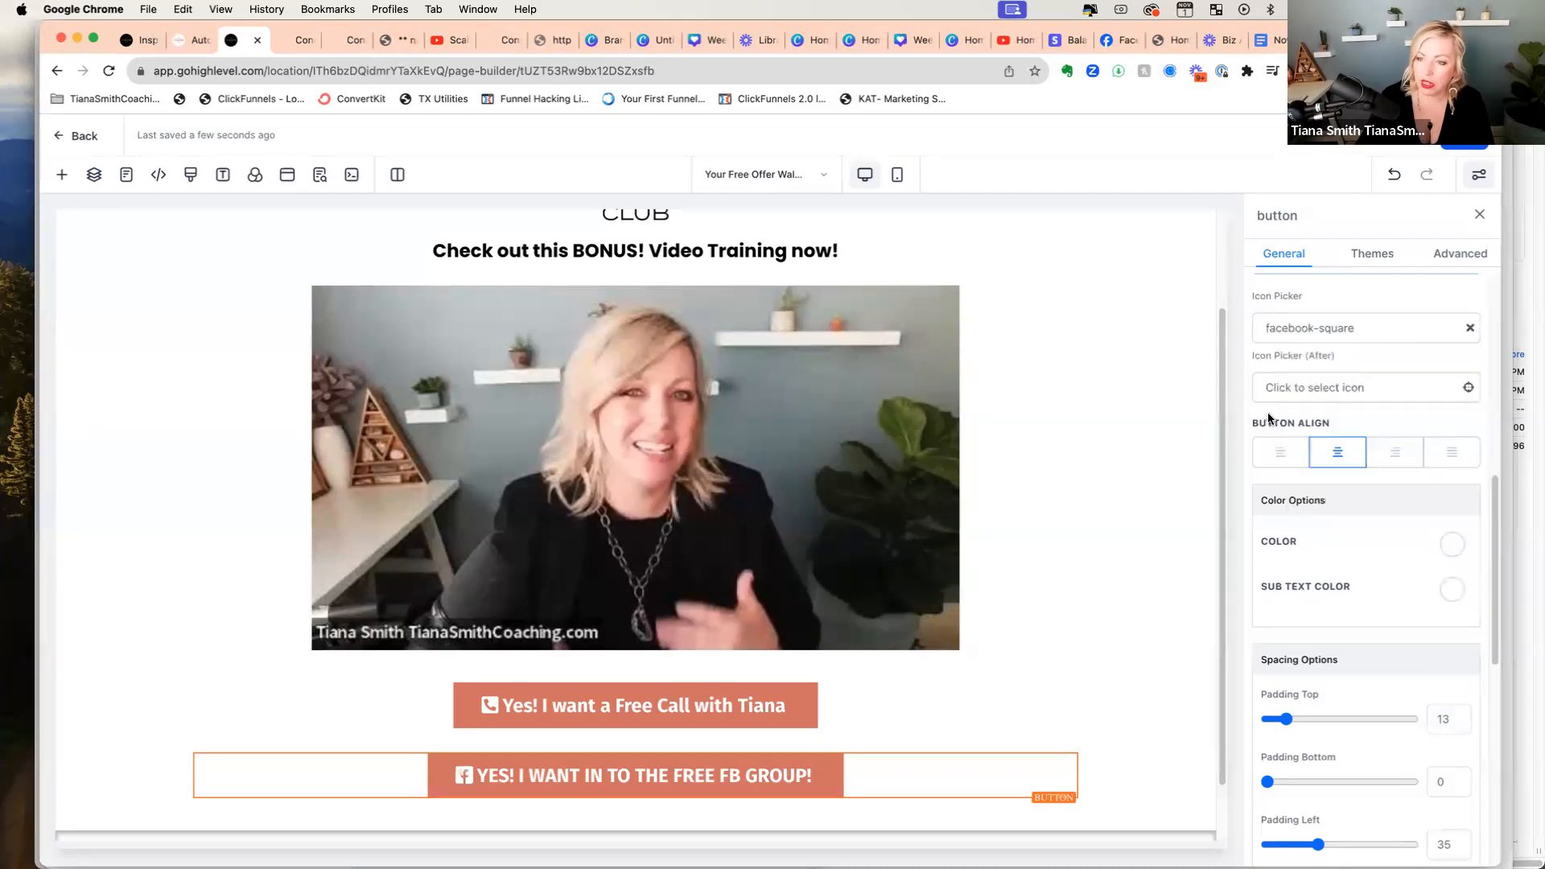
pyautogui.click(1105, 654)
pyautogui.click(1068, 673)
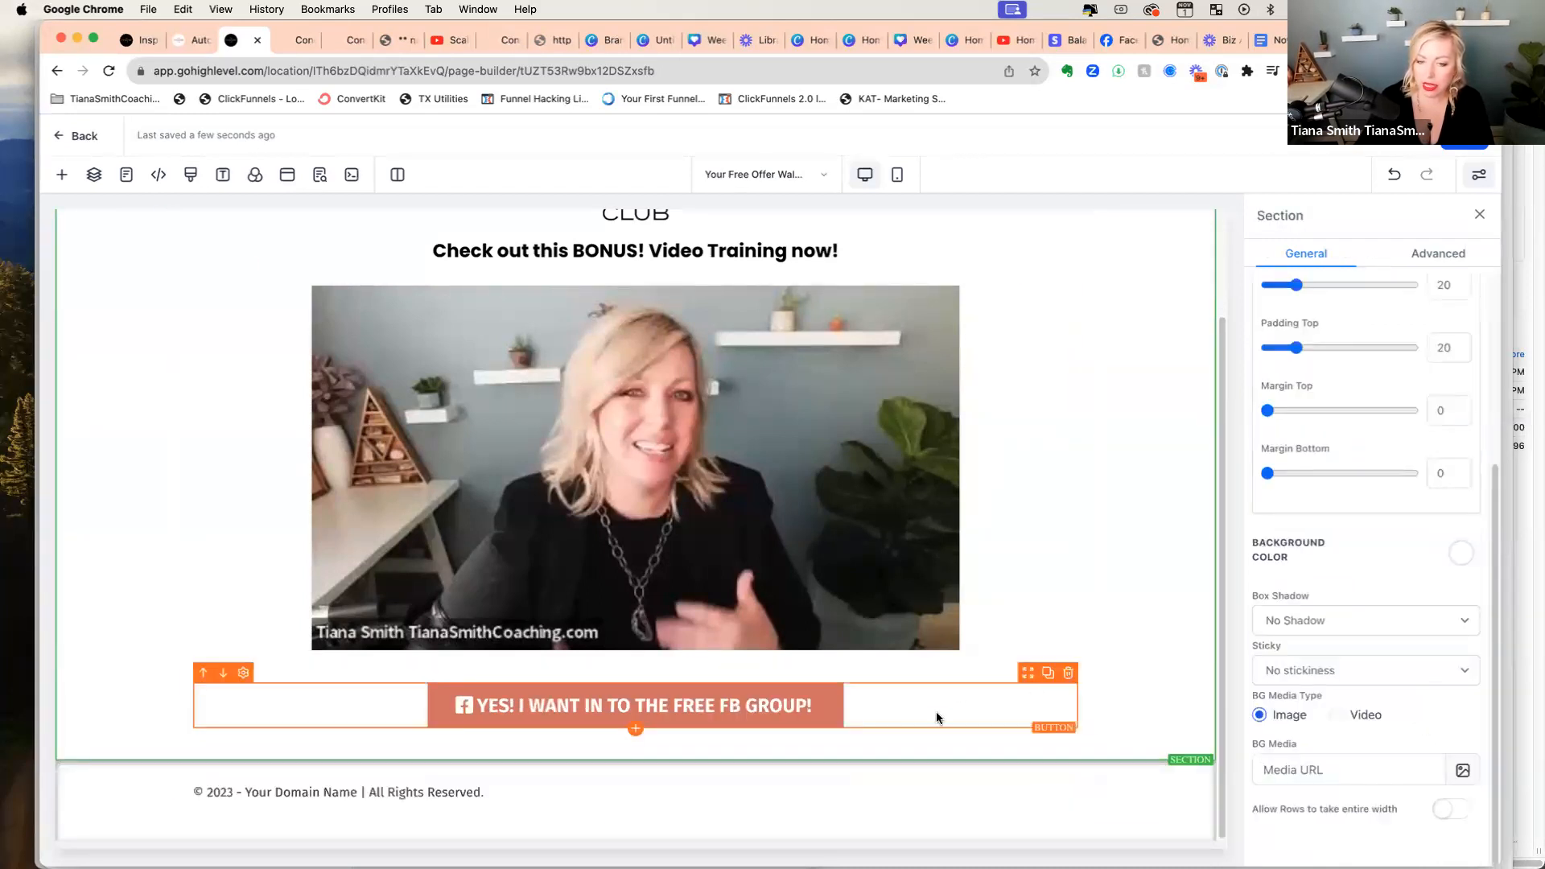
# Step: Set the FB group button's background color to light blue
pyautogui.click(796, 711)
pyautogui.scroll(-5, 1288, 698)
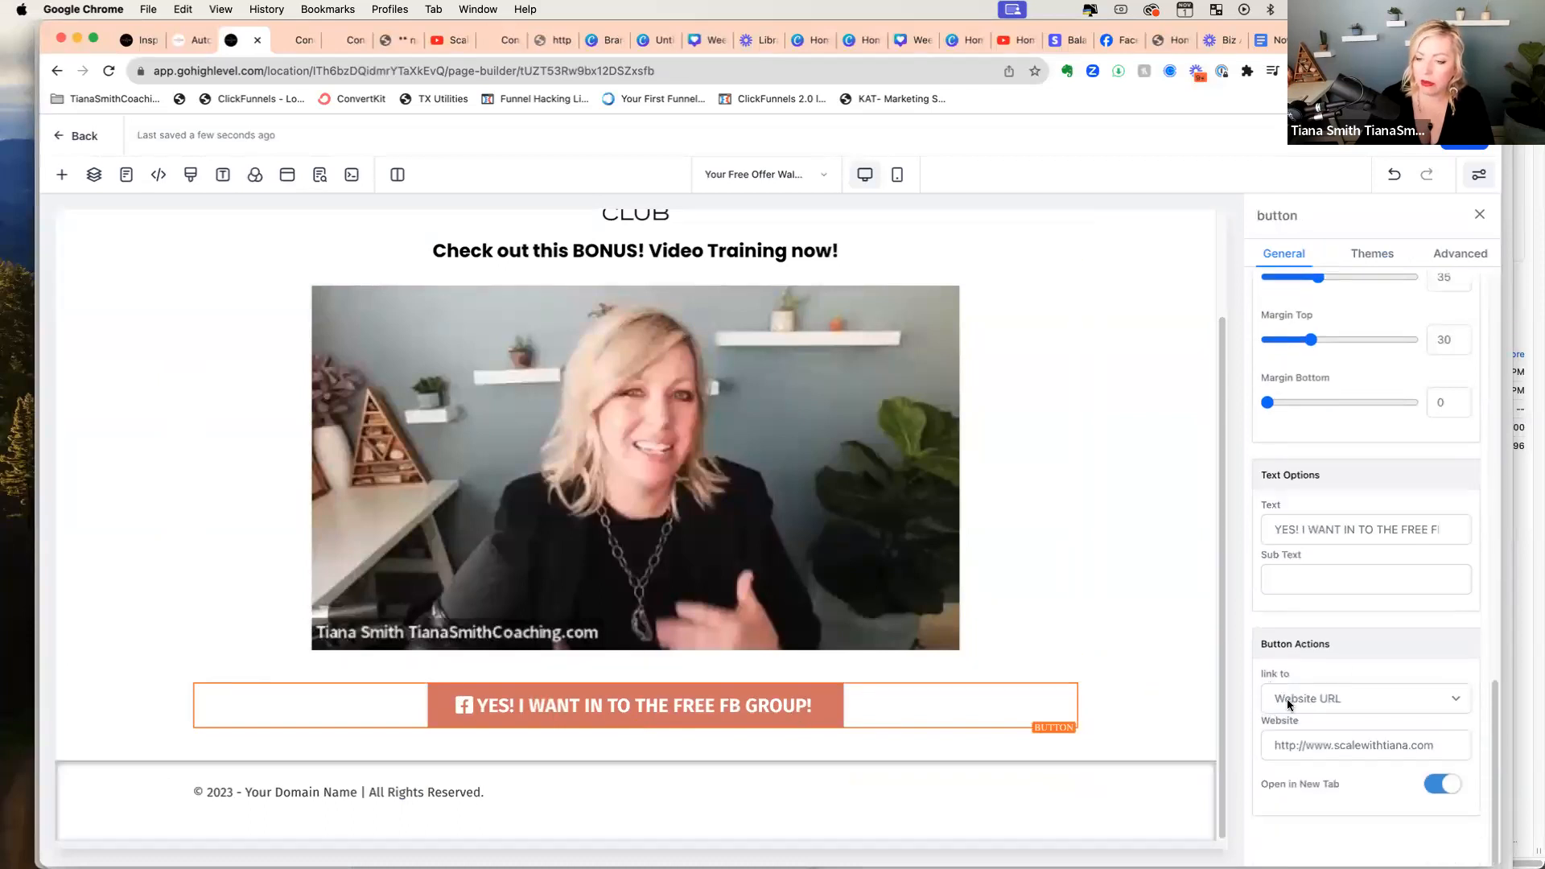
pyautogui.scroll(3, 1490, 358)
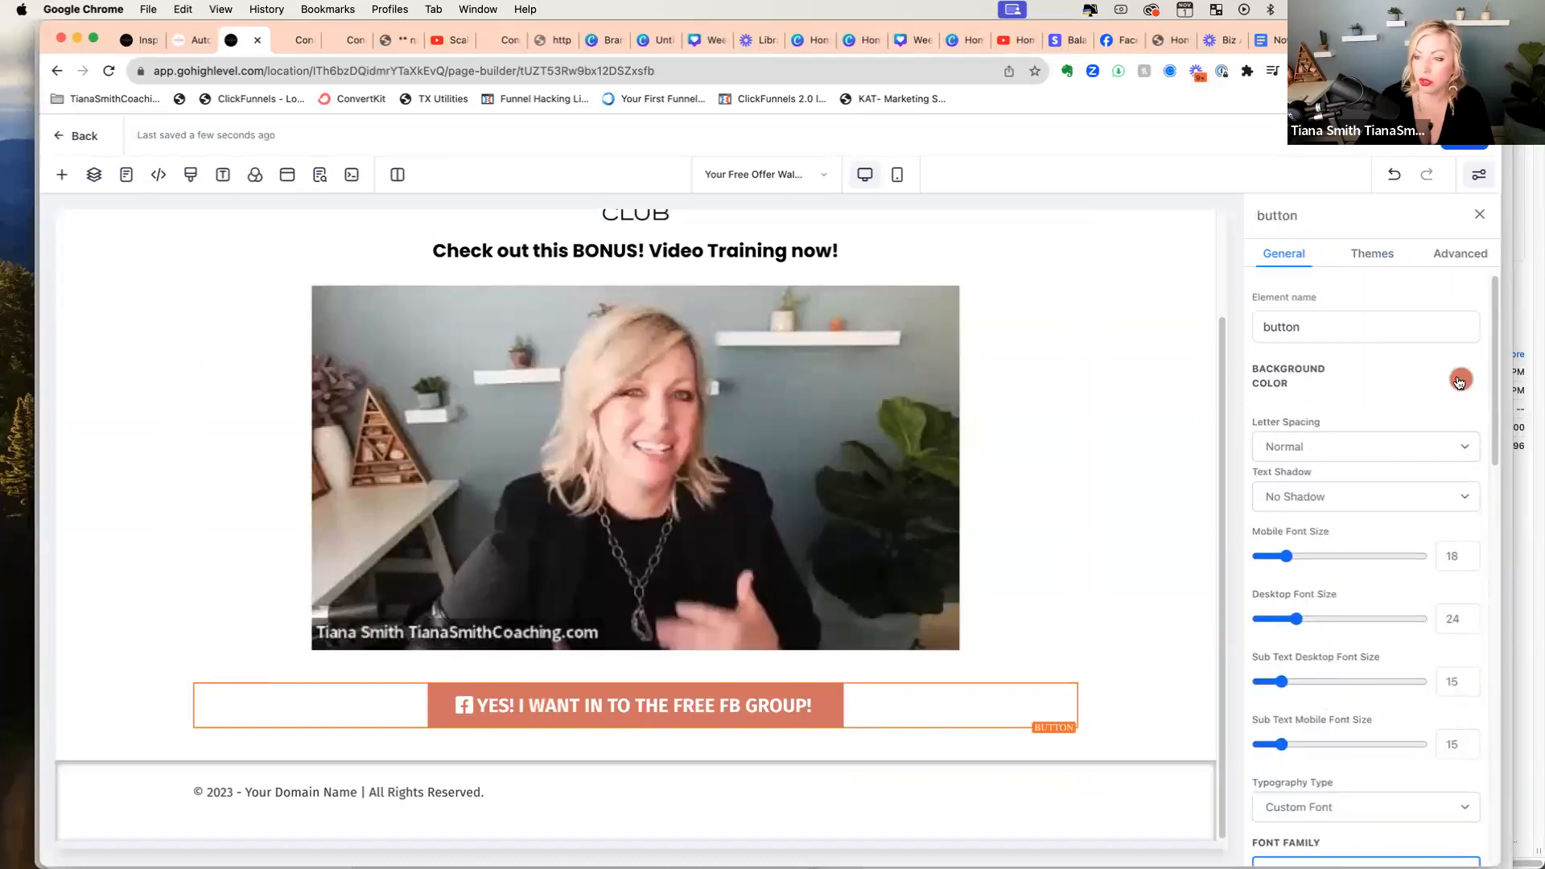
pyautogui.click(1460, 380)
pyautogui.click(1292, 423)
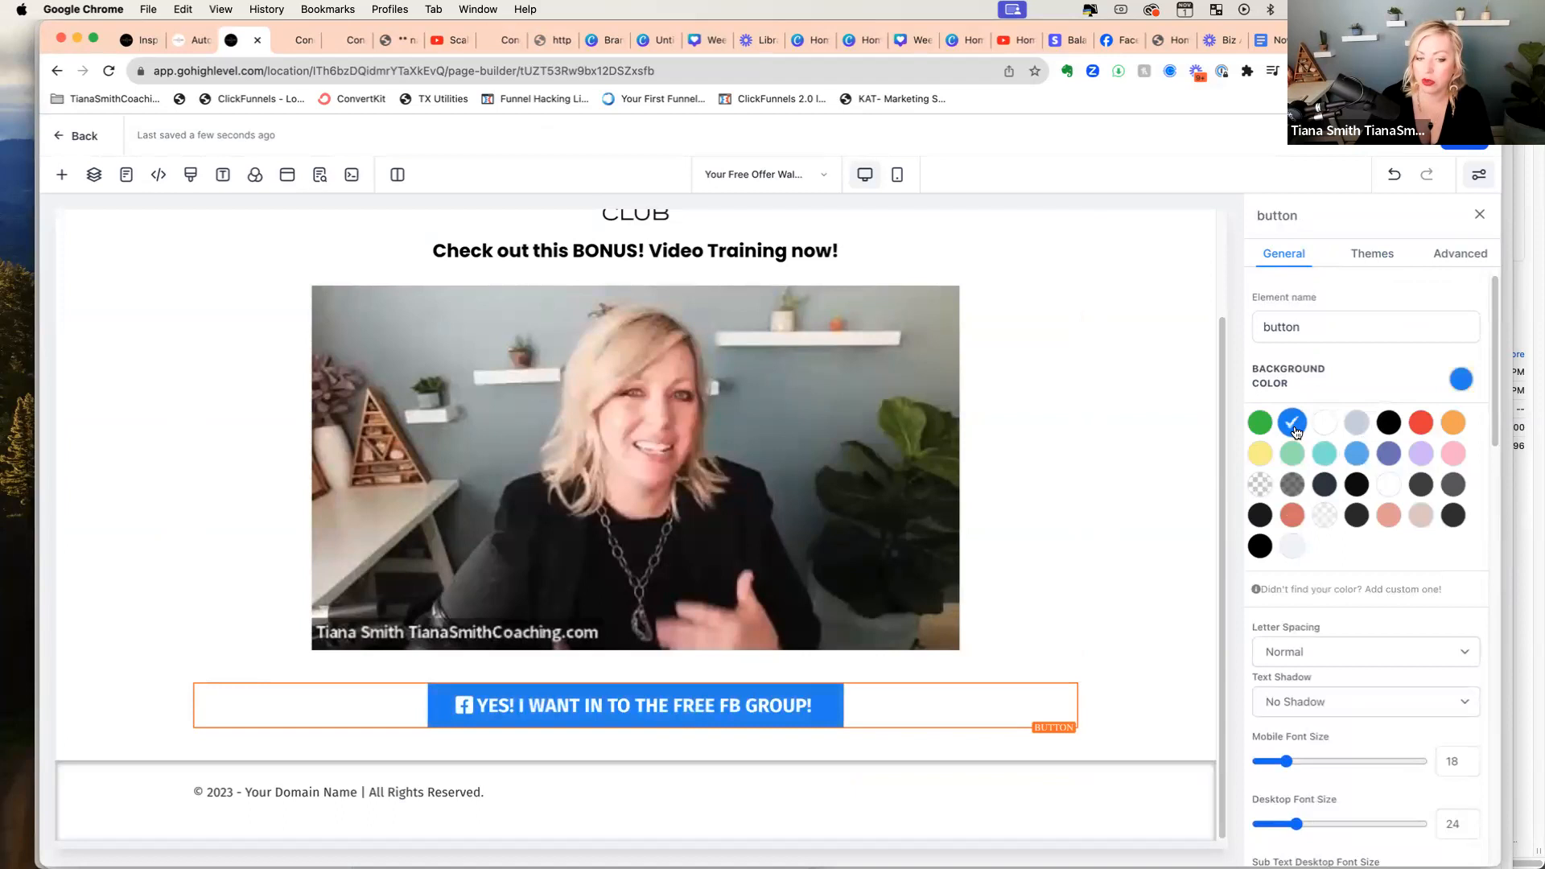
pyautogui.click(1352, 455)
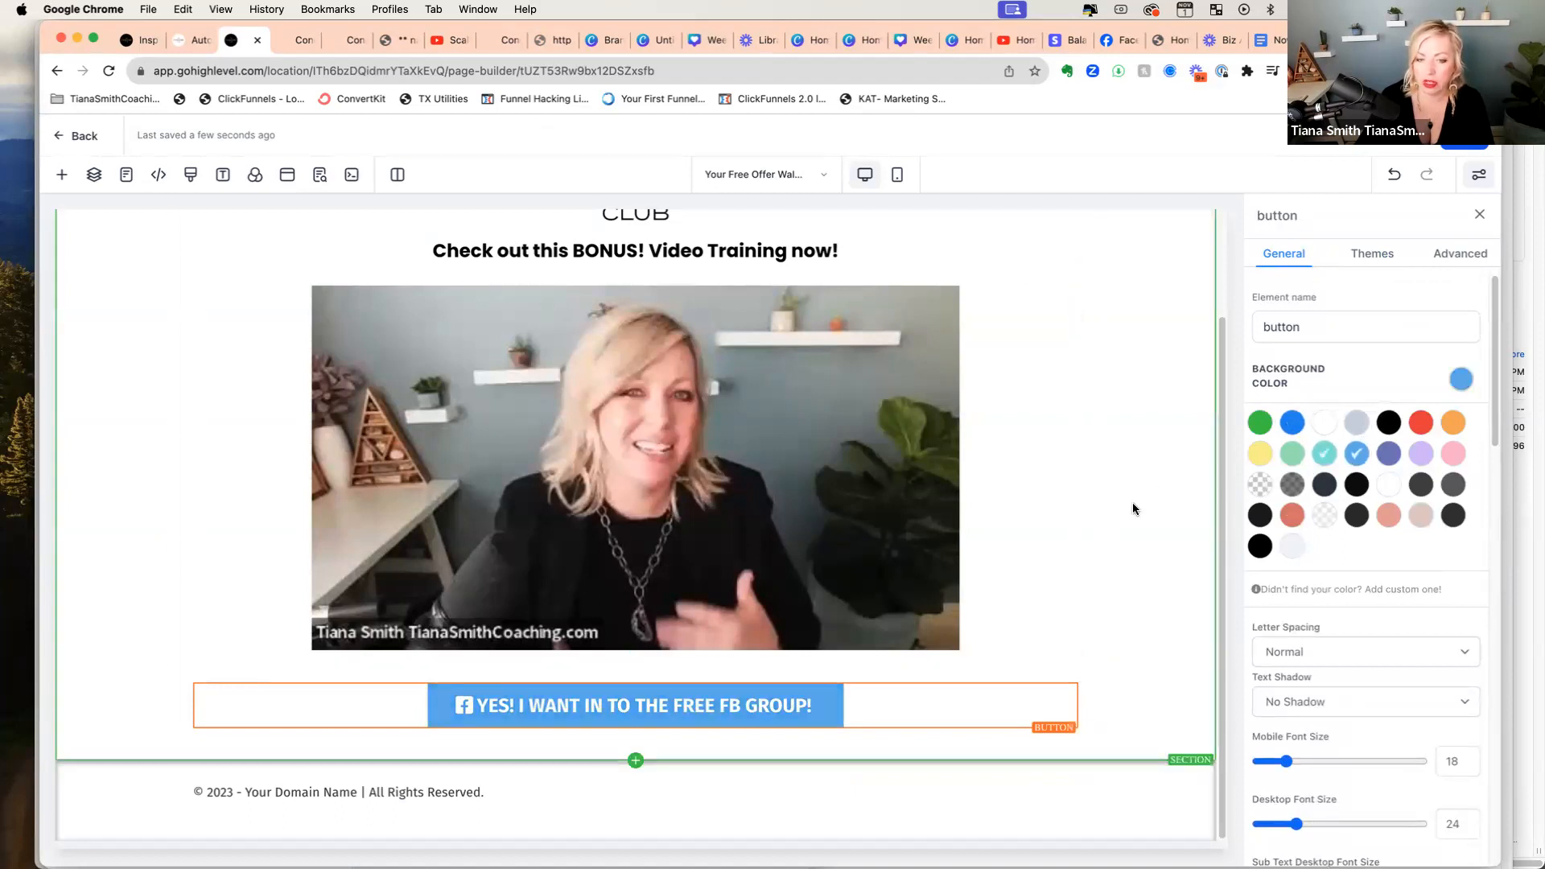
# Step: Move the FB group button above the video and set its top margin to 0
pyautogui.scroll(3, 1161, 557)
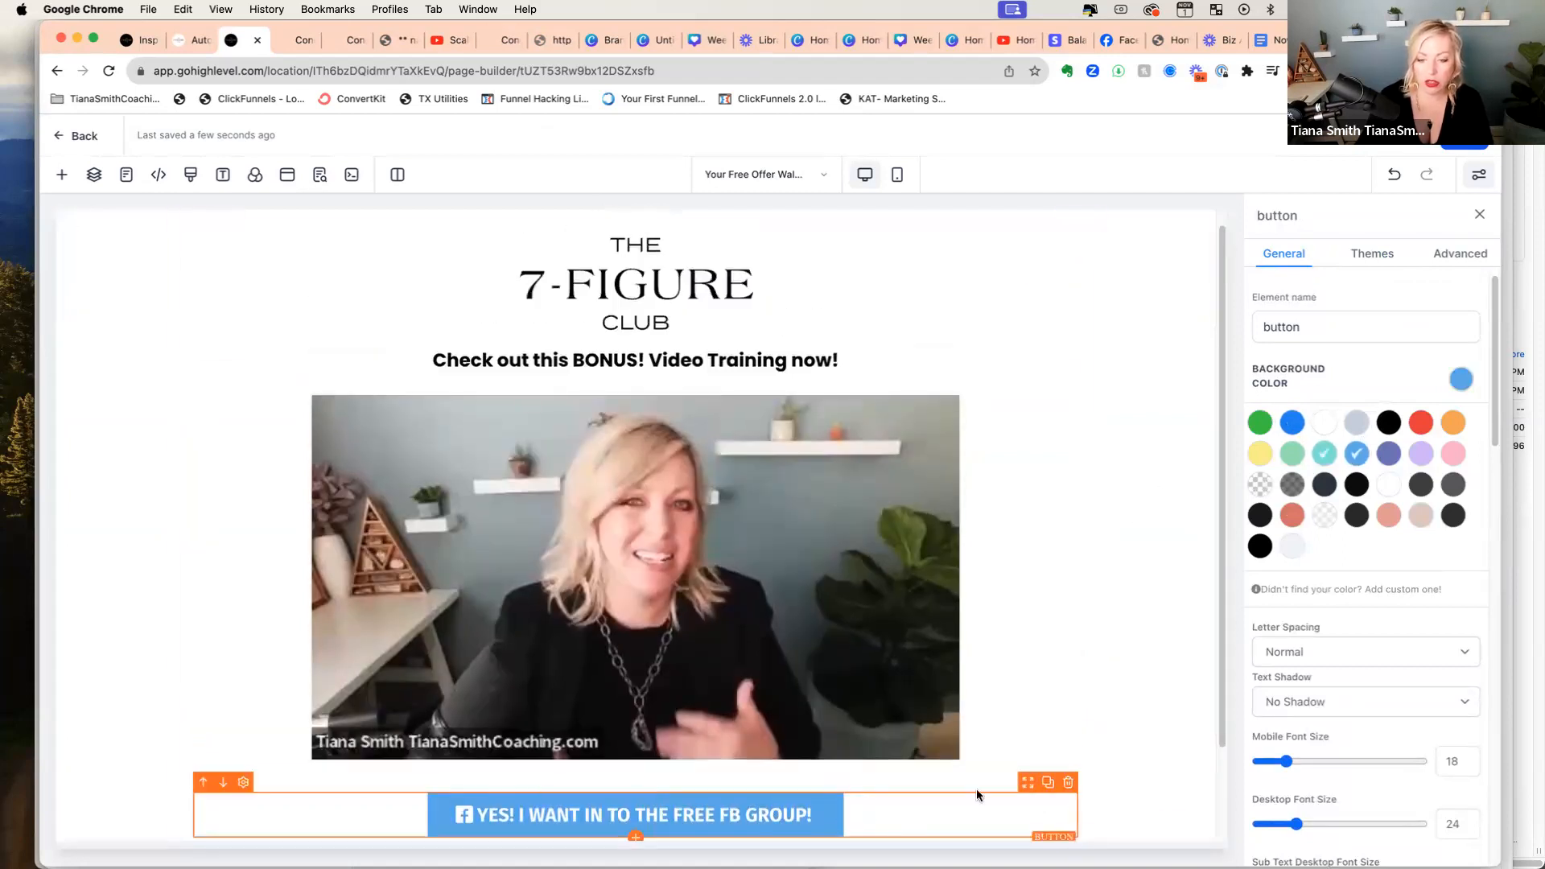
pyautogui.click(203, 783)
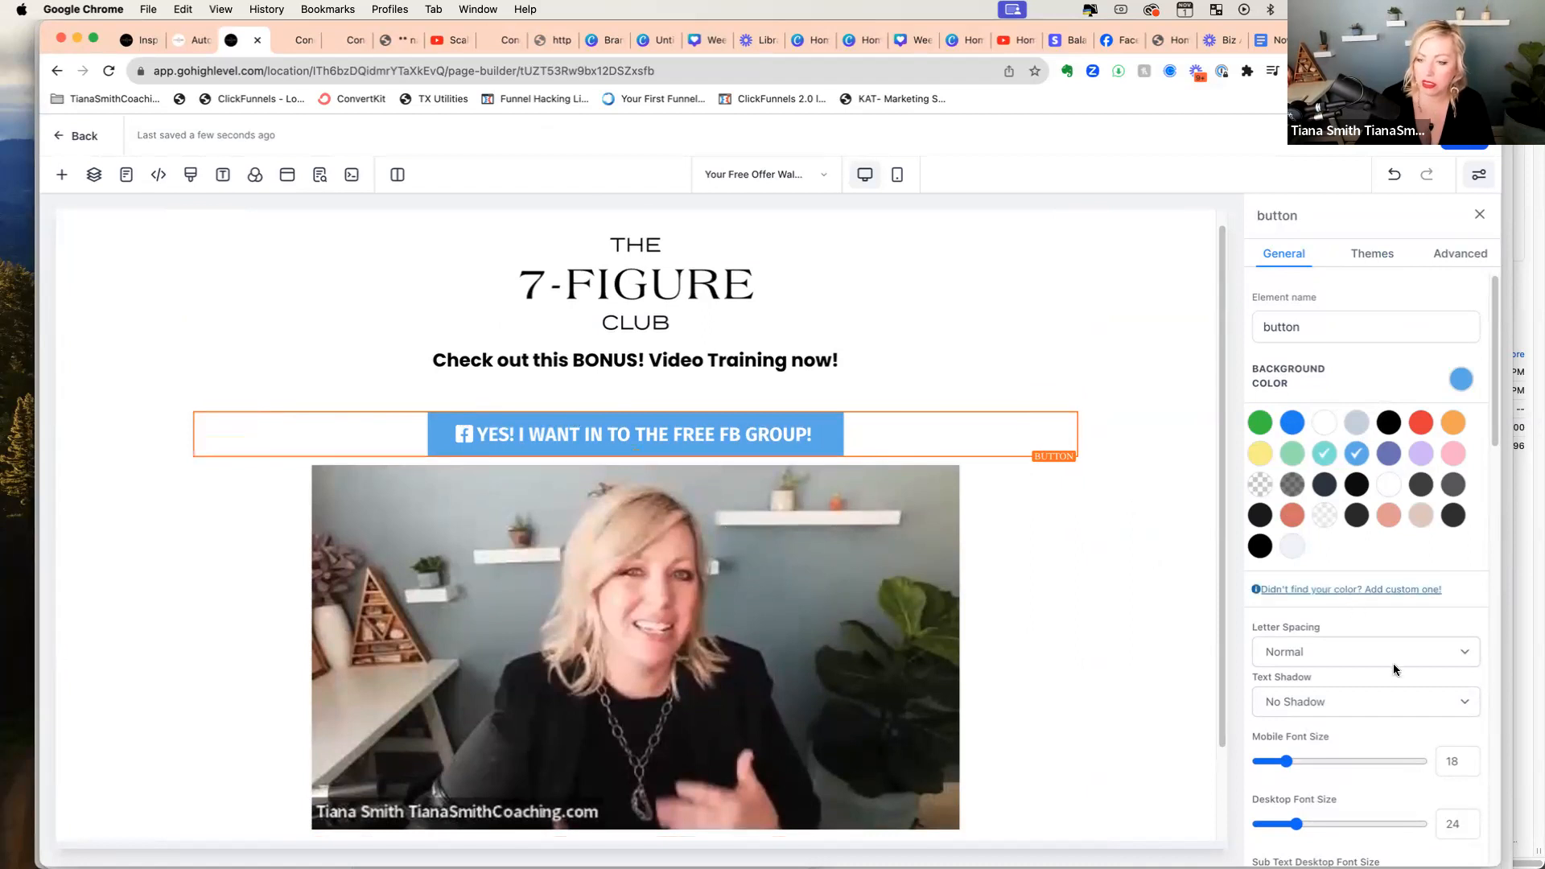
pyautogui.scroll(-10, 1394, 675)
pyautogui.scroll(-8, 1397, 680)
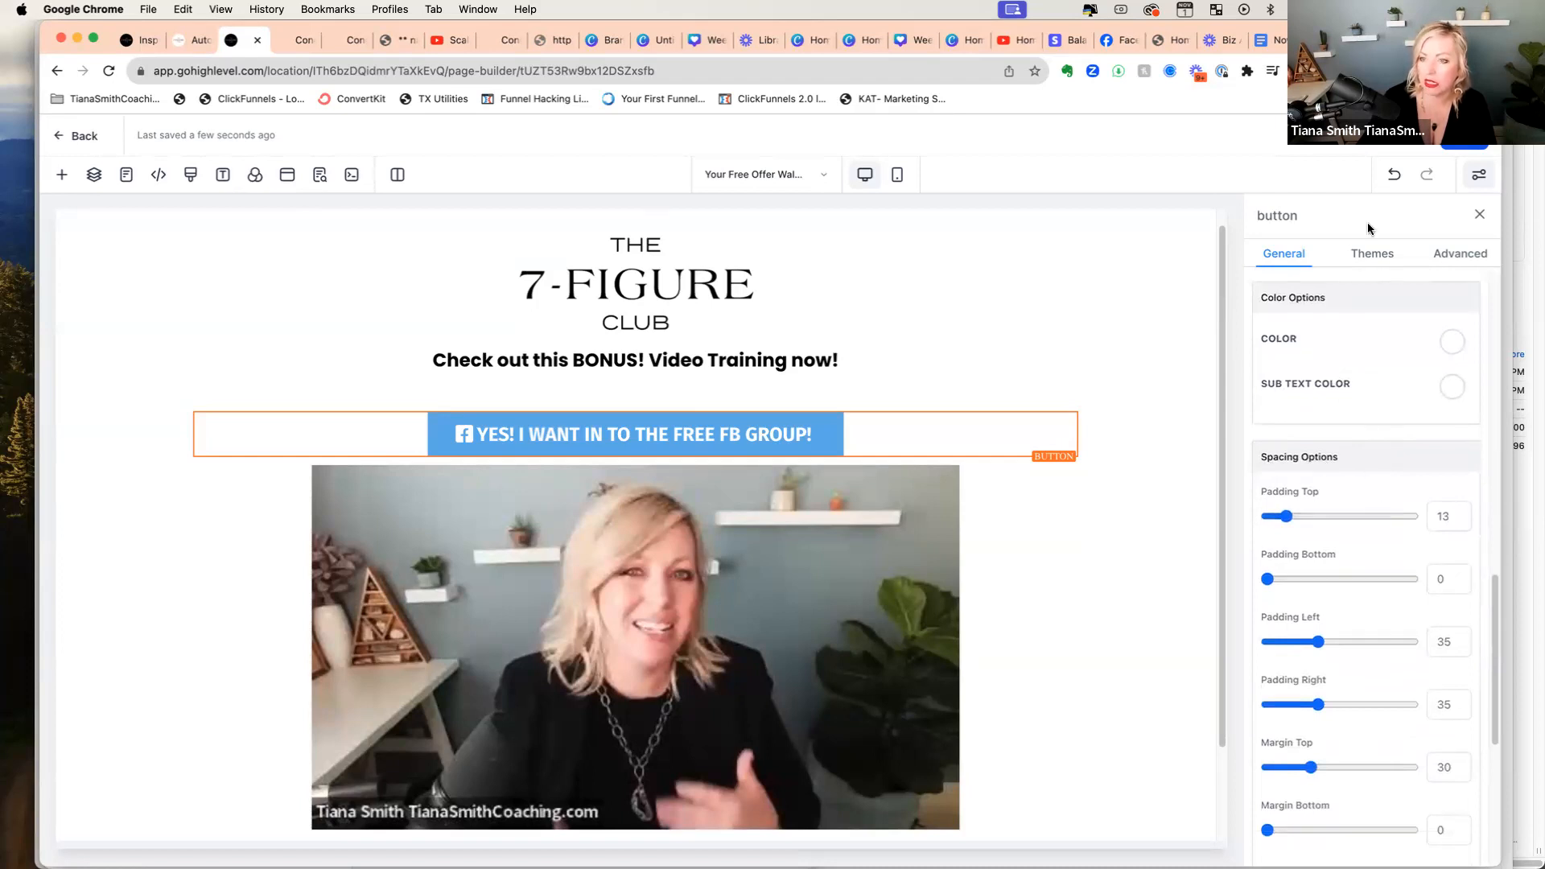
pyautogui.scroll(-2, 1465, 625)
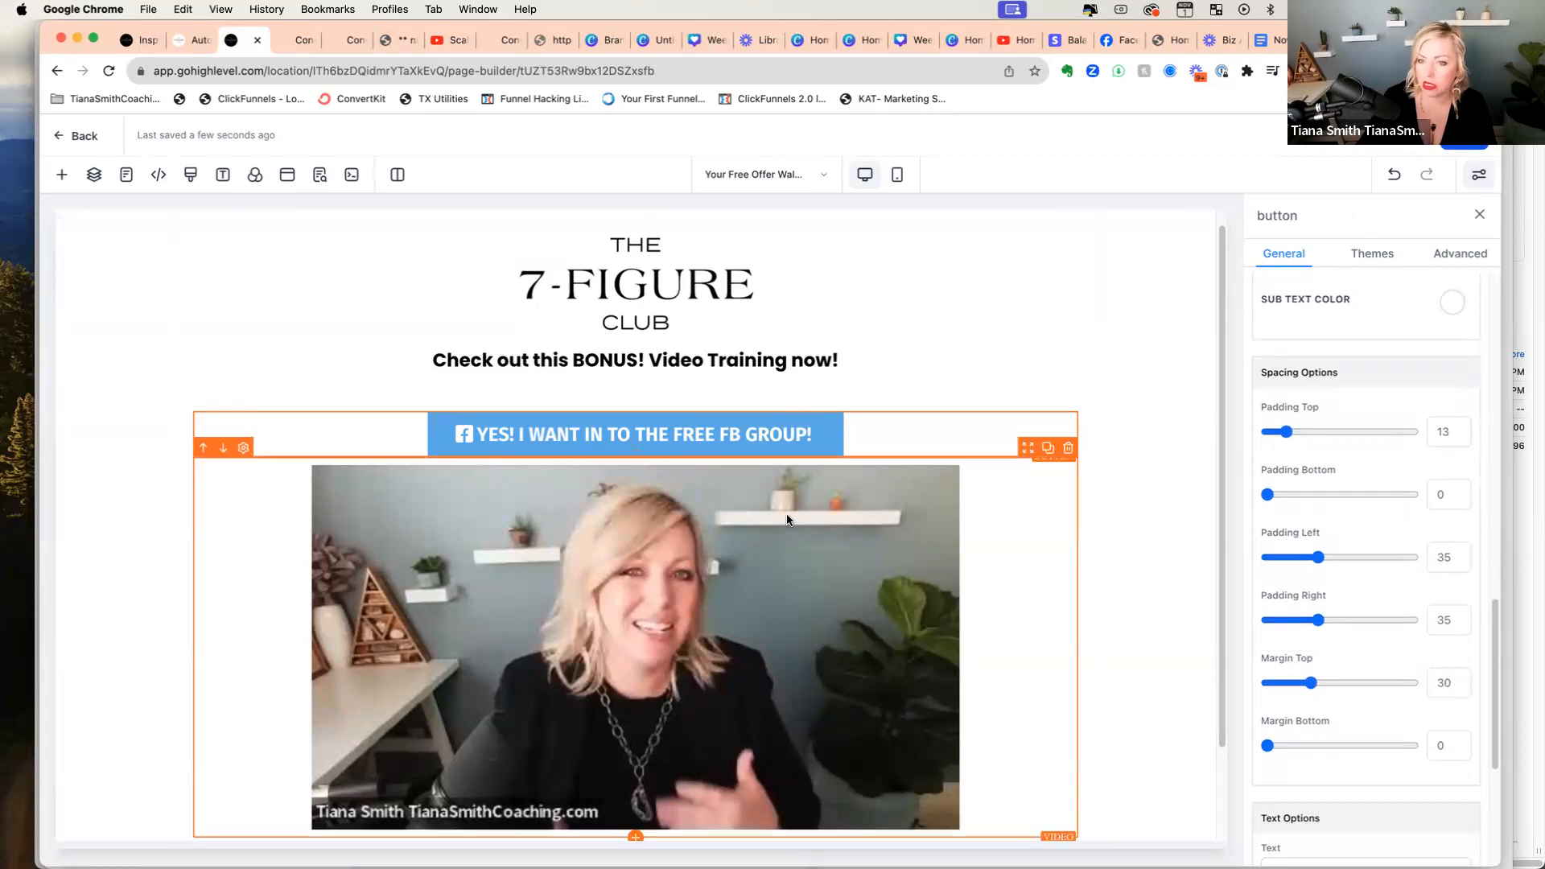
pyautogui.scroll(-2, 1402, 509)
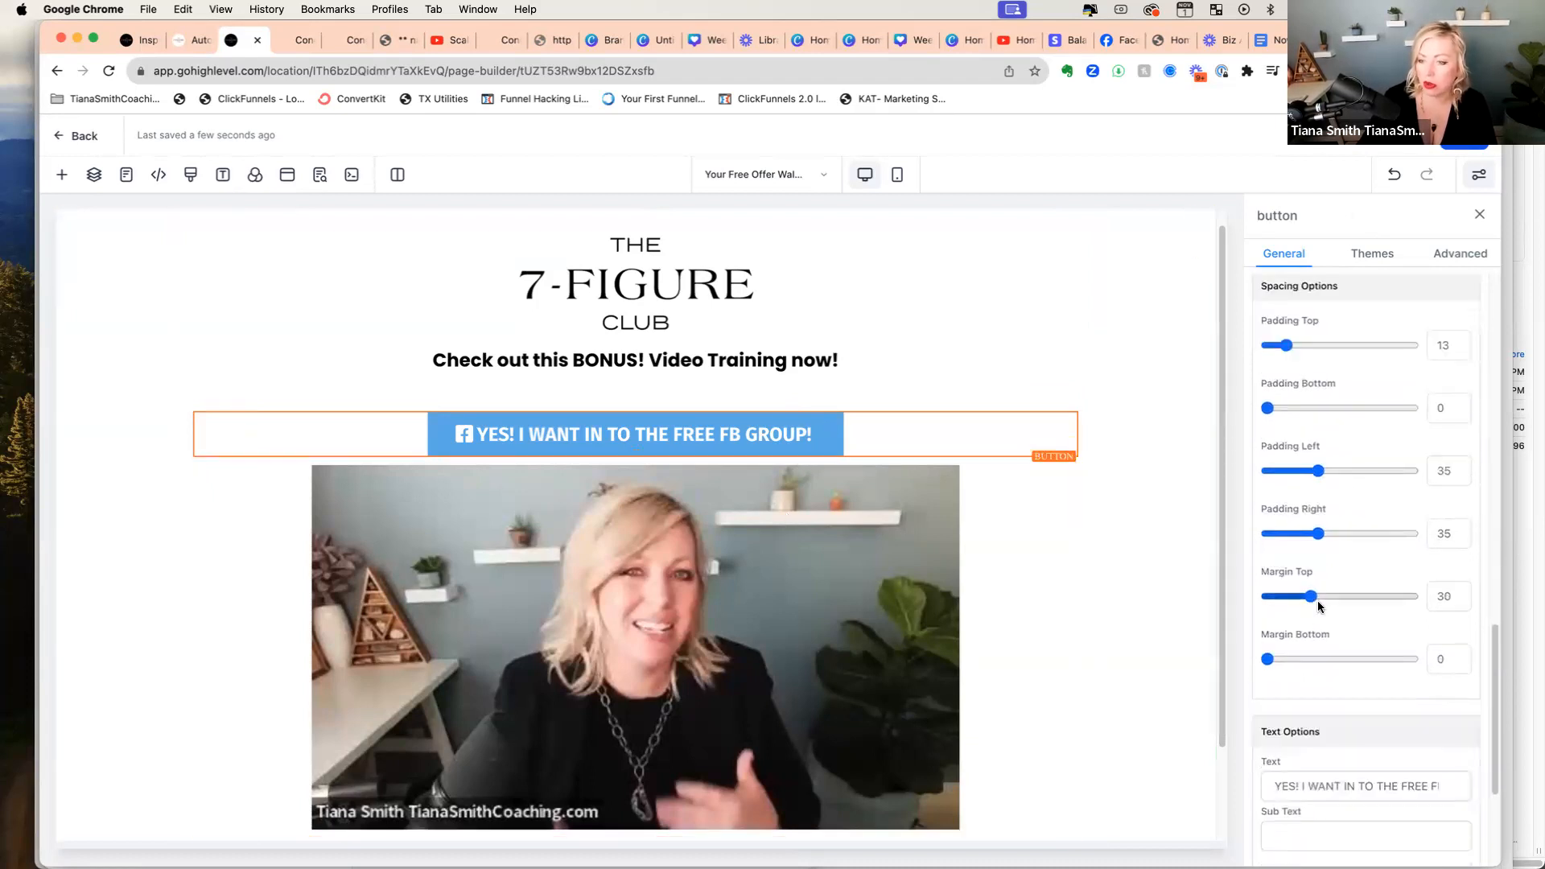
pyautogui.moveTo(1324, 602); pyautogui.dragTo(1229, 592)
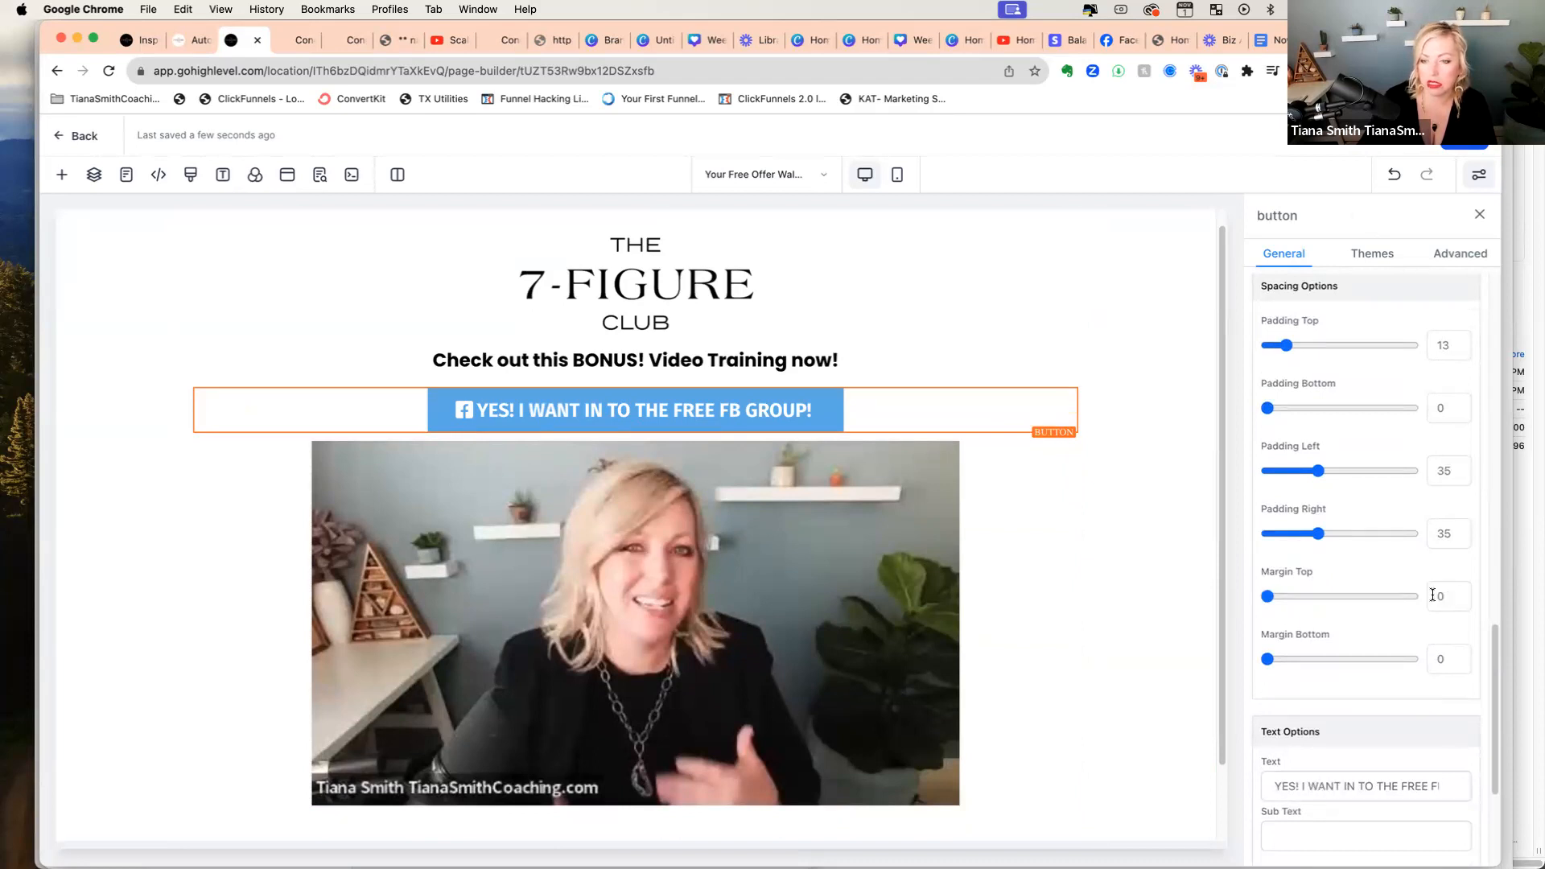
pyautogui.click(1051, 654)
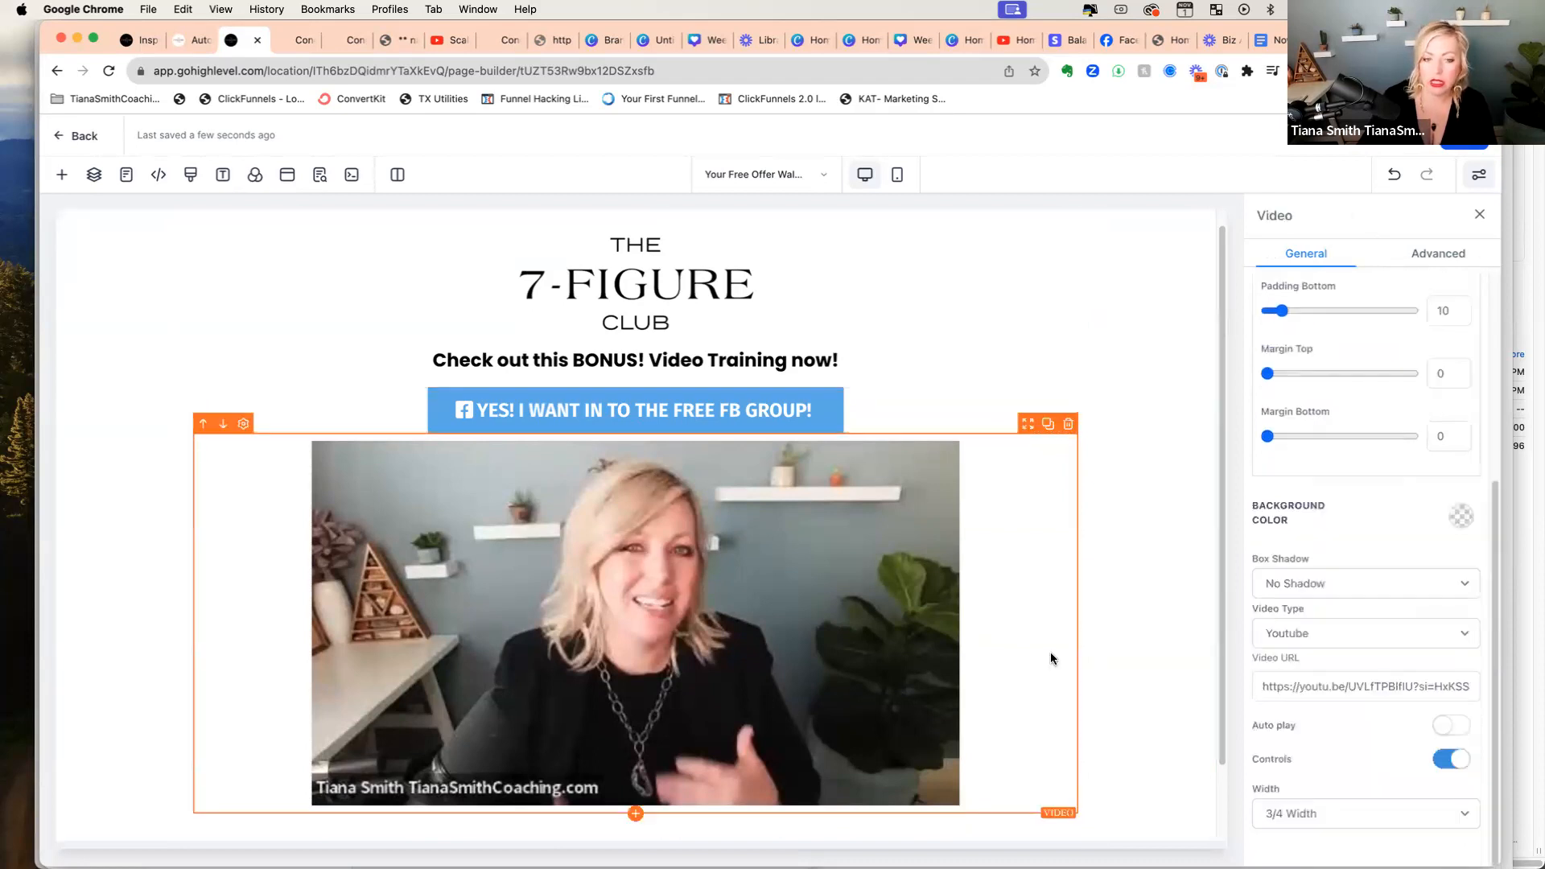
# Step: Reword the sub-headline to "Check out this BONUS! Video Training now and join the VIP FB Group!"
pyautogui.scroll(-1, 1056, 651)
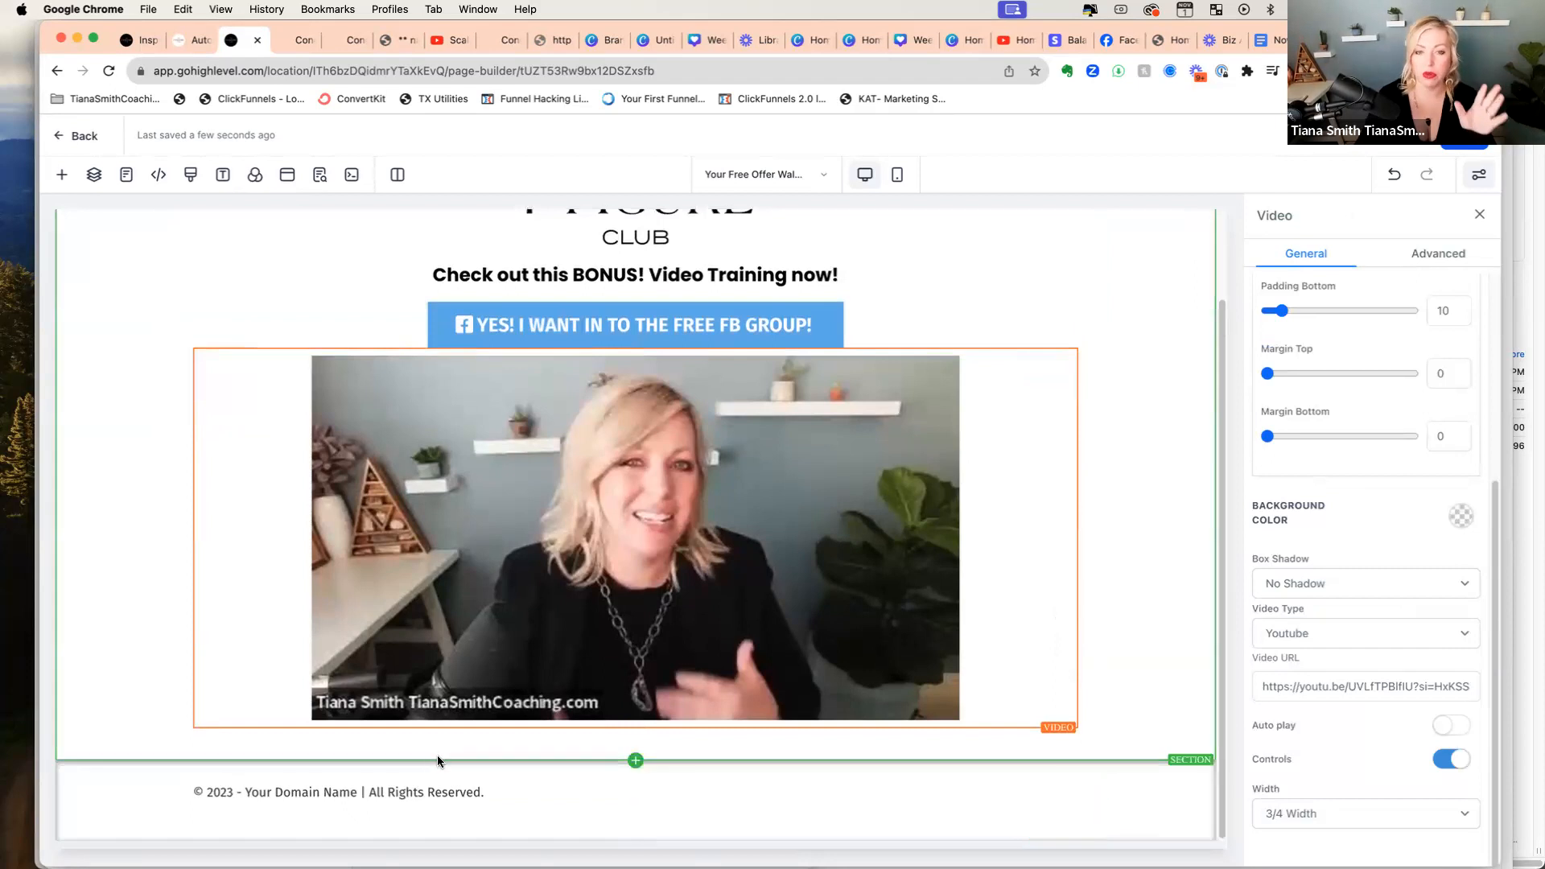
pyautogui.scroll(1, 437, 755)
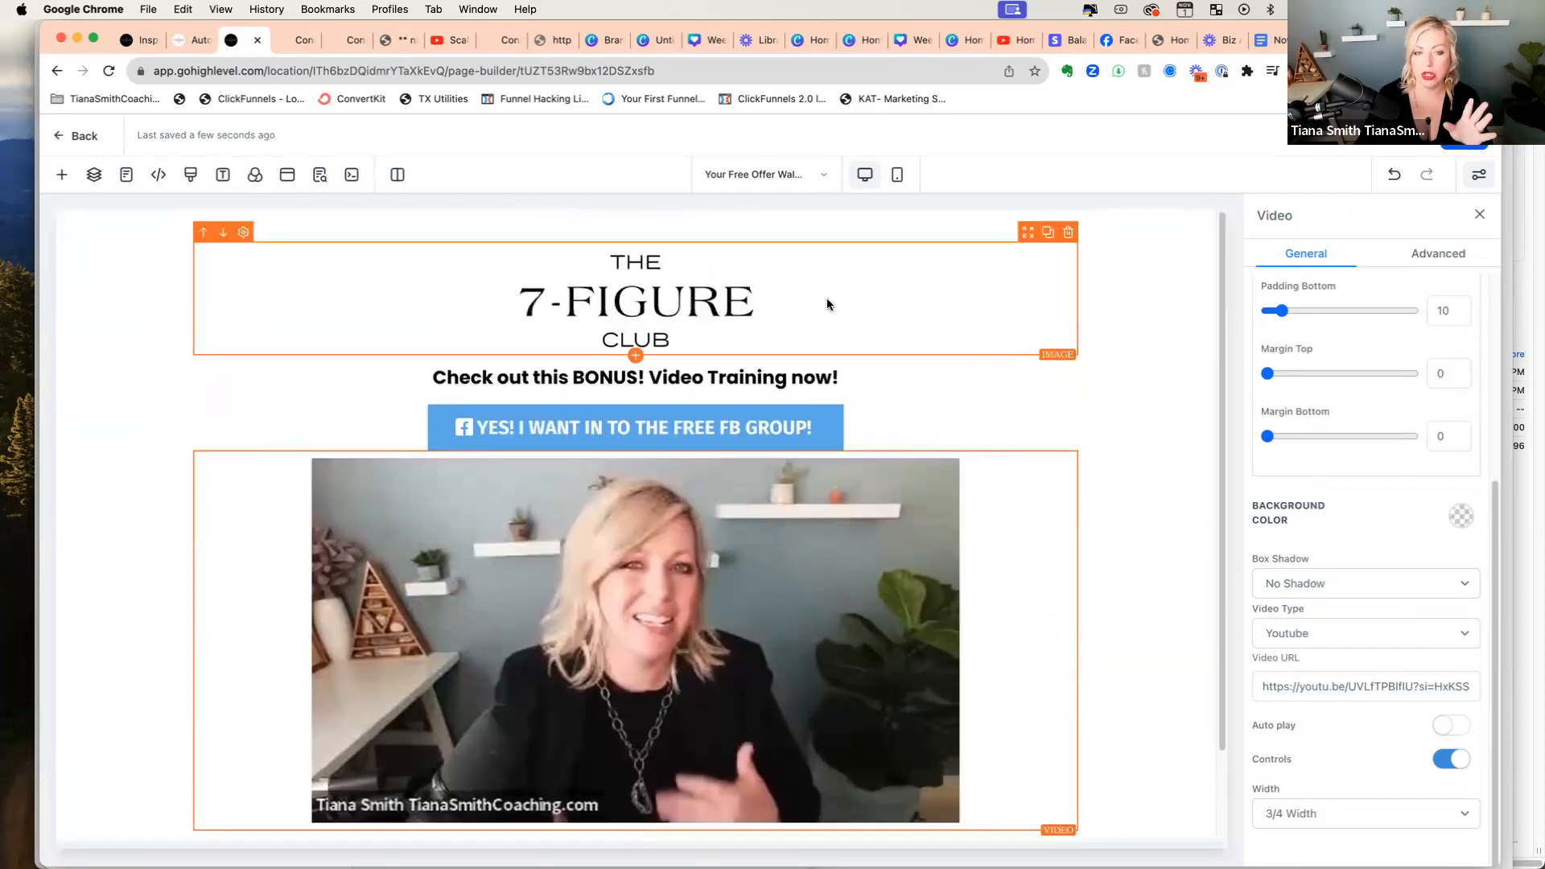
pyautogui.doubleClick(796, 377)
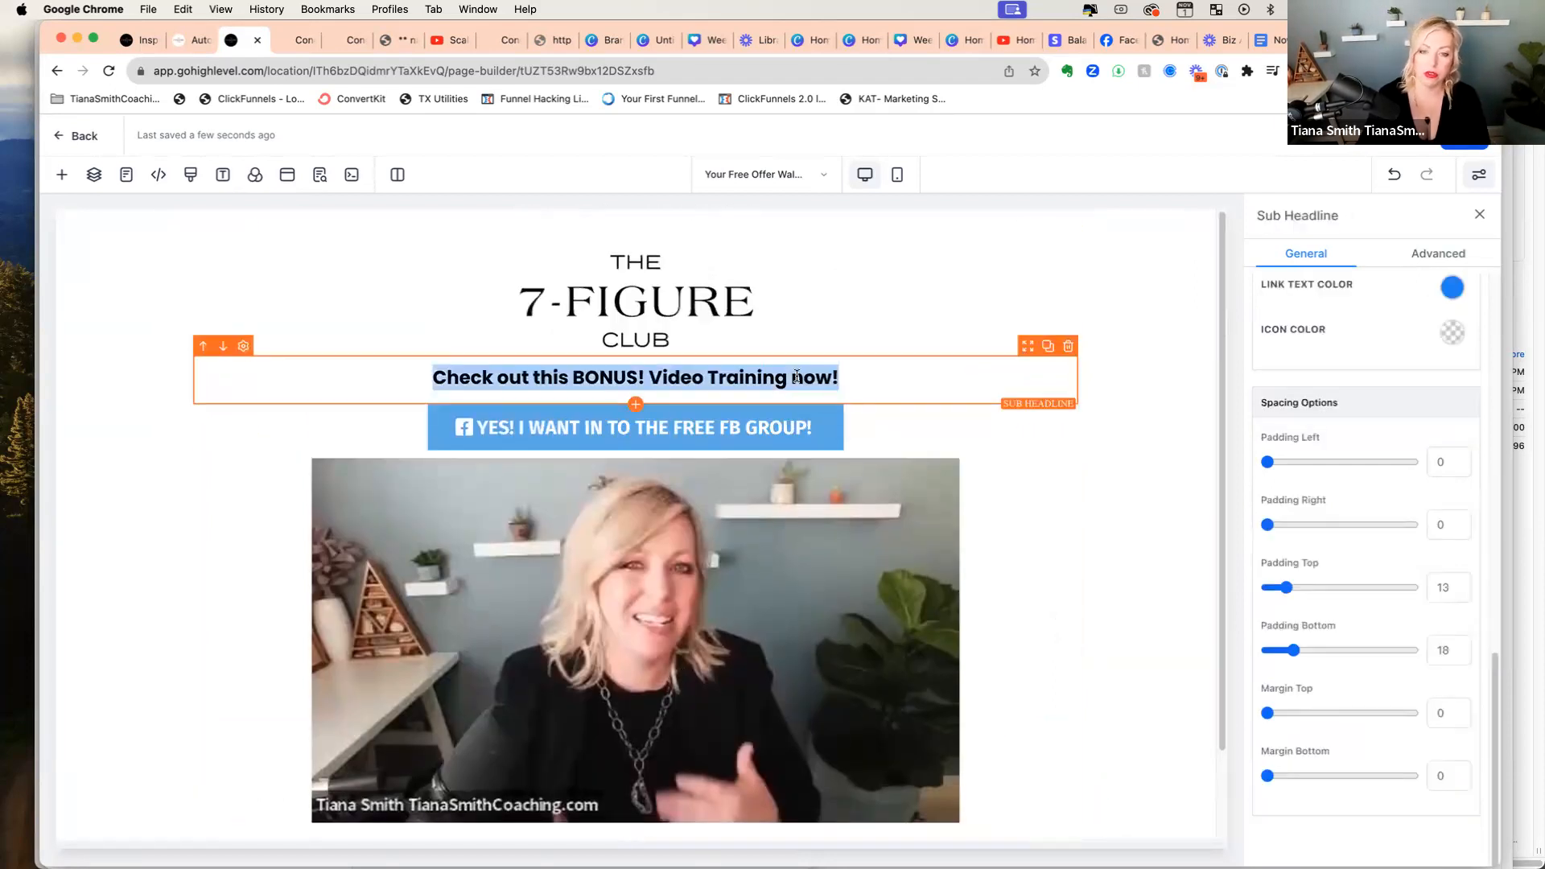
pyautogui.click(795, 378)
pyautogui.doubleClick(790, 380)
pyautogui.write('NOW AND')
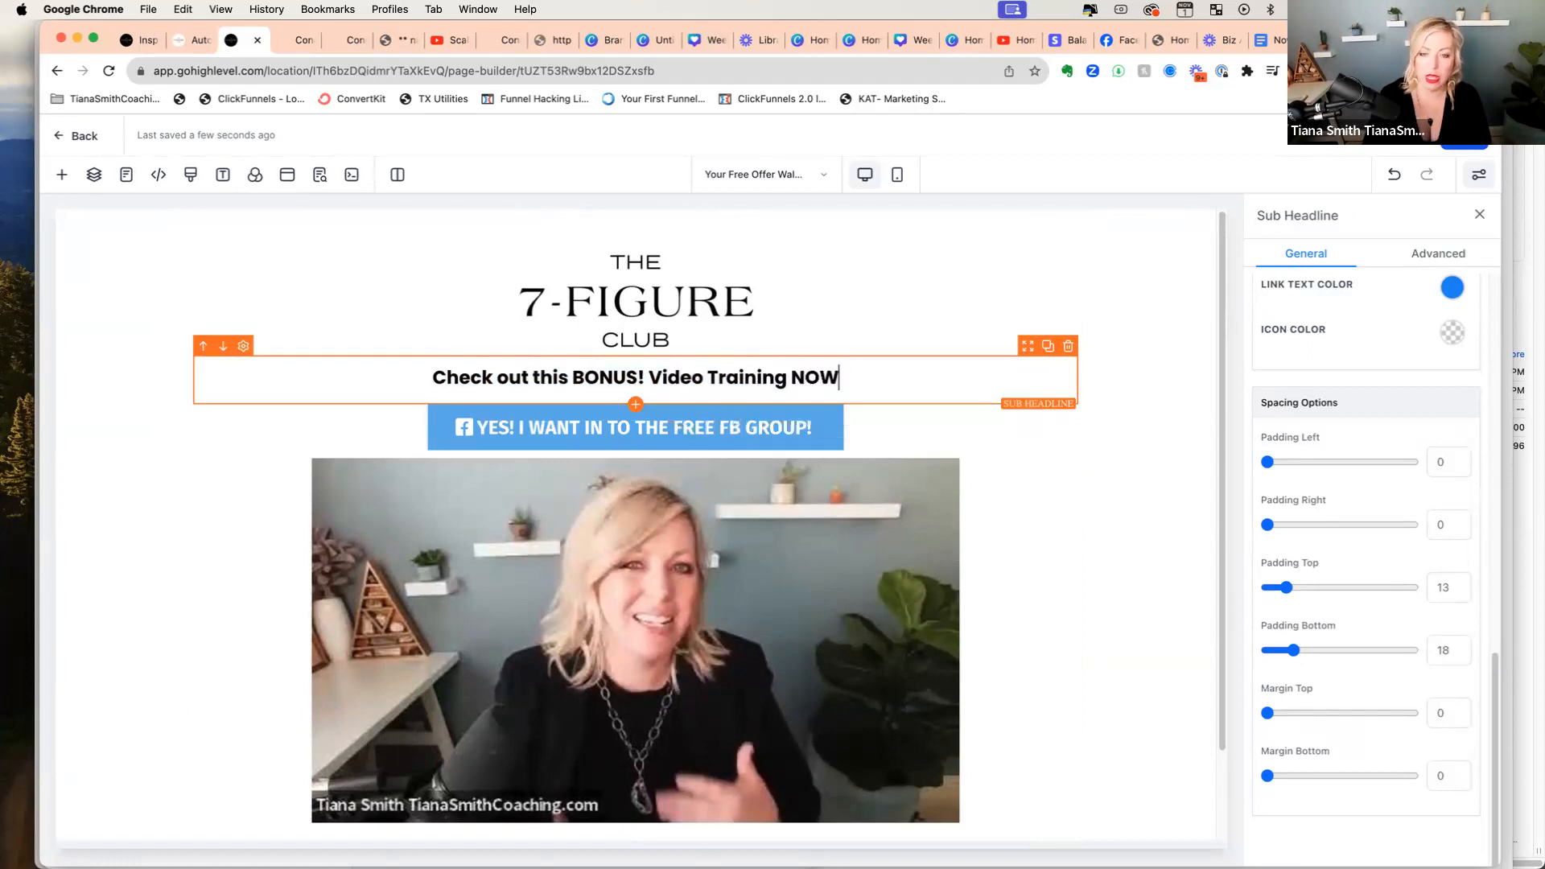
pyautogui.press('BackSpace')
pyautogui.press('BackSpace')
pyautogui.press('BackSpace')
pyautogui.press('BackSpace')
pyautogui.press('BackSpace')
pyautogui.press('BackSpace')
pyautogui.press('BackSpace')
pyautogui.write('now')
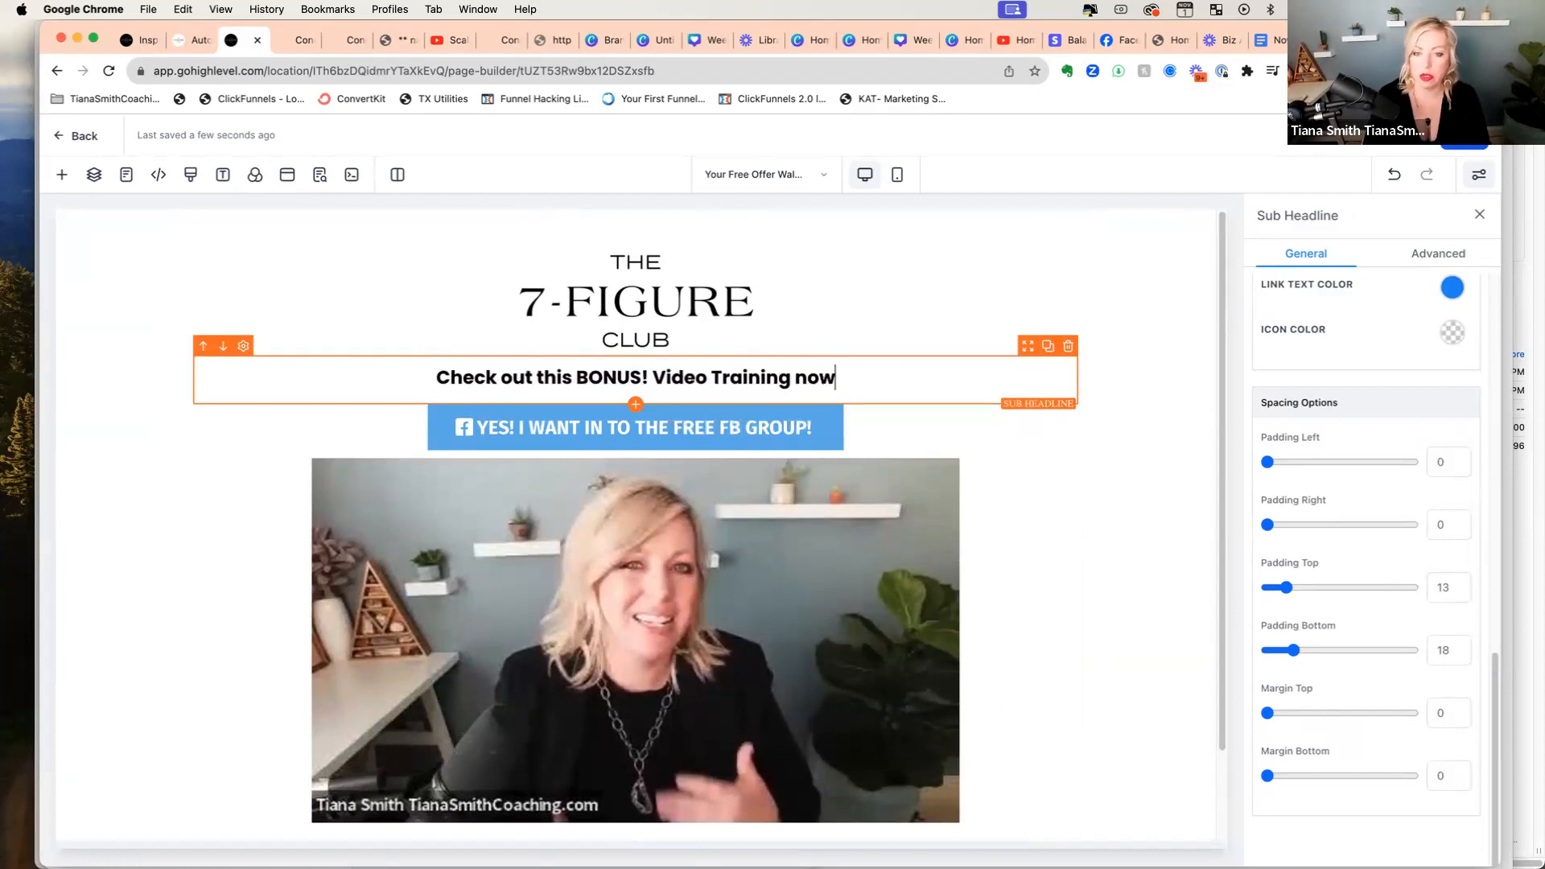
pyautogui.write(' and join the ')
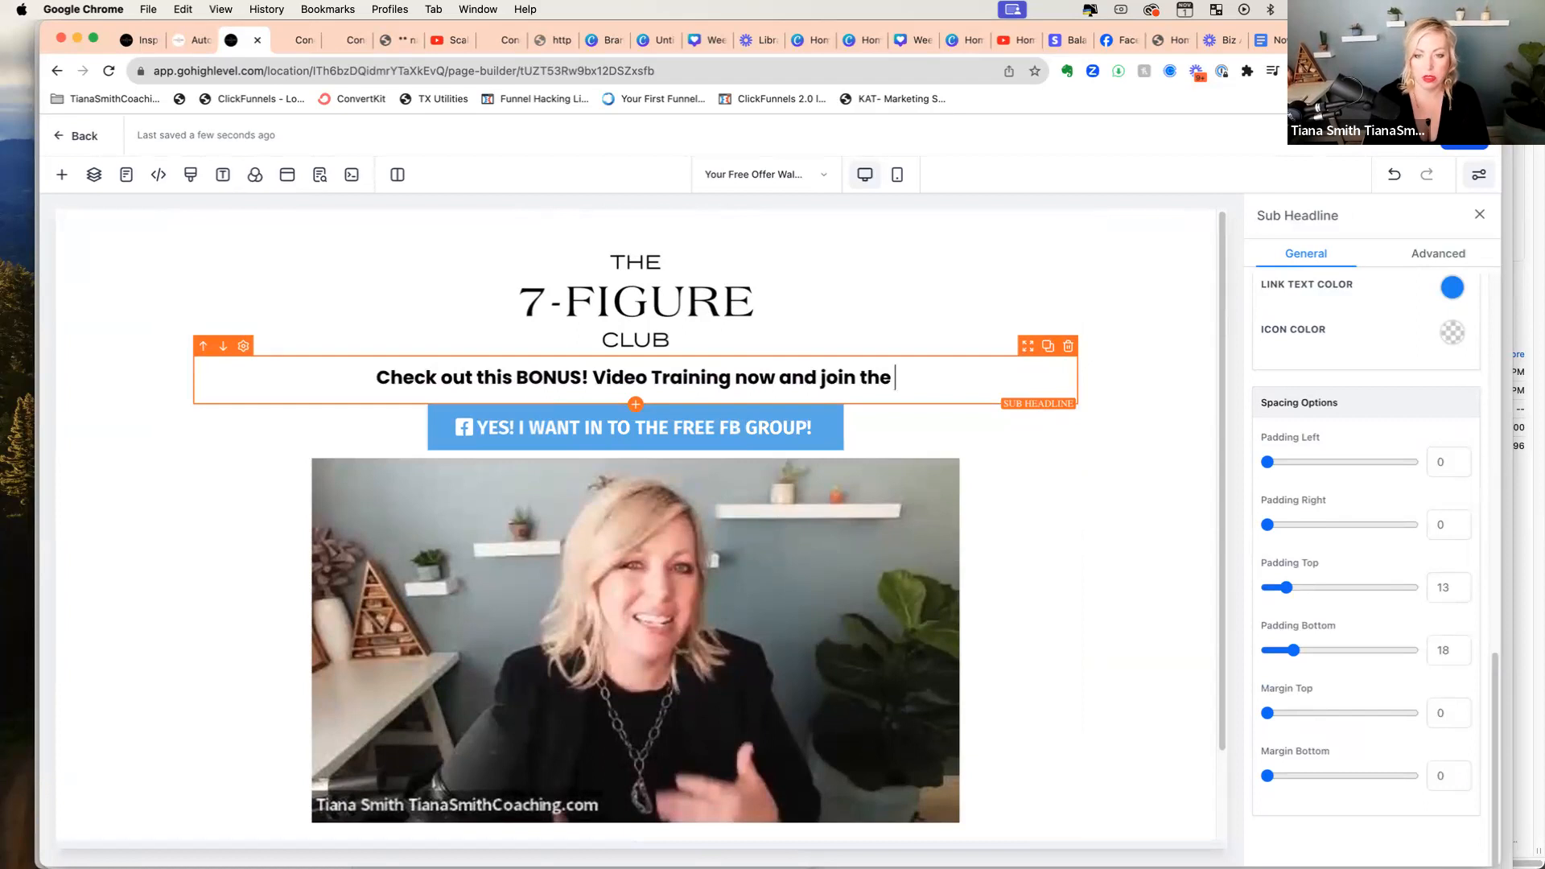
pyautogui.write('VIP FB Group!')
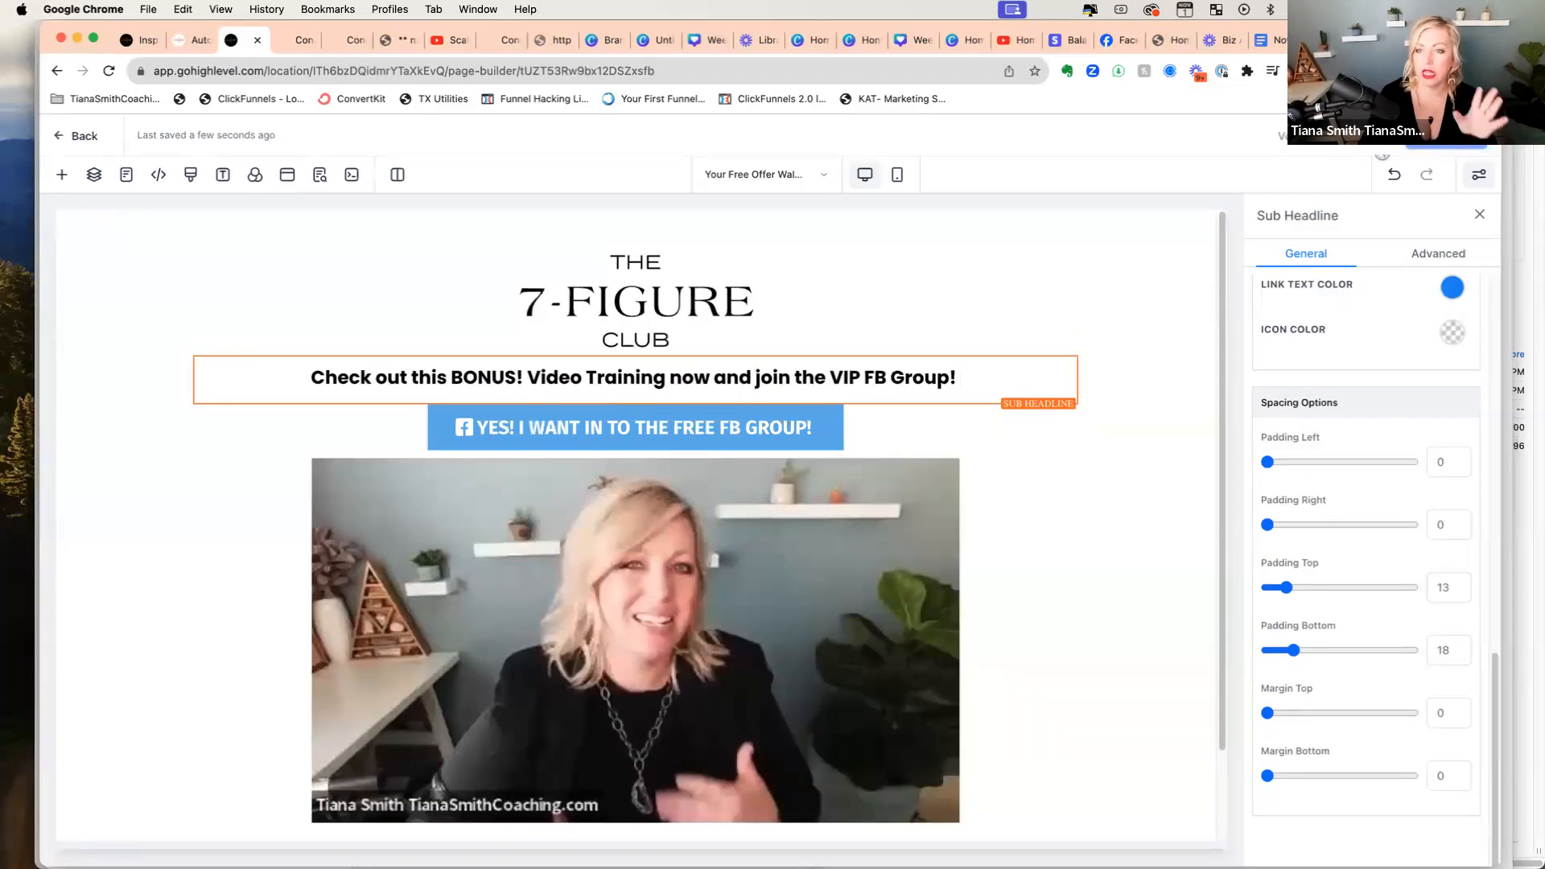
# Step: Preview the walk-through page, test where the FB group button leads, and return to the page editor
pyautogui.click(1377, 138)
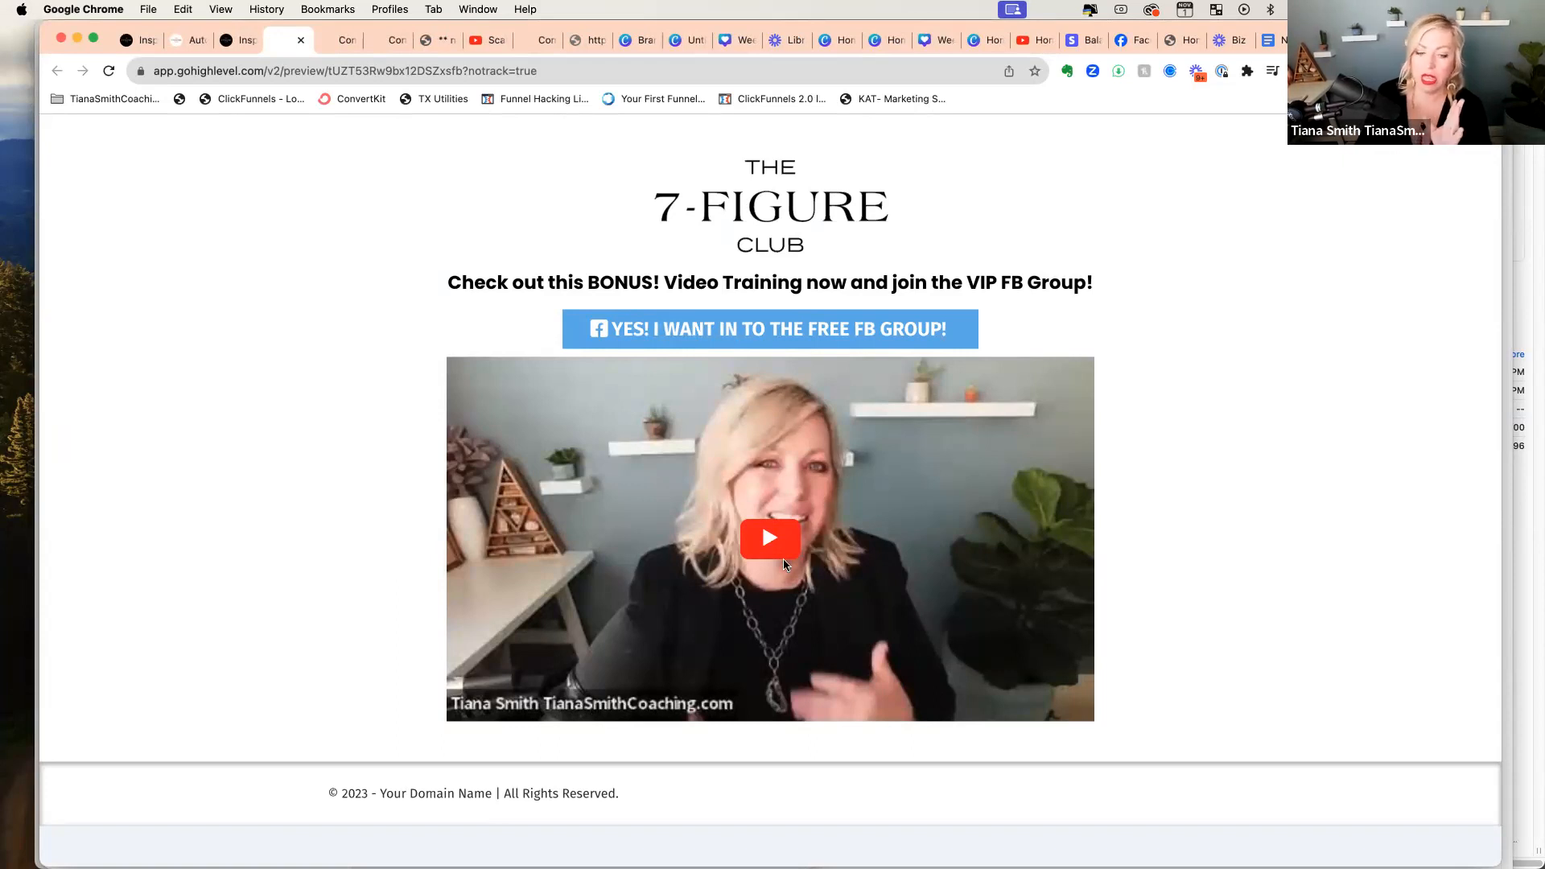
pyautogui.click(847, 332)
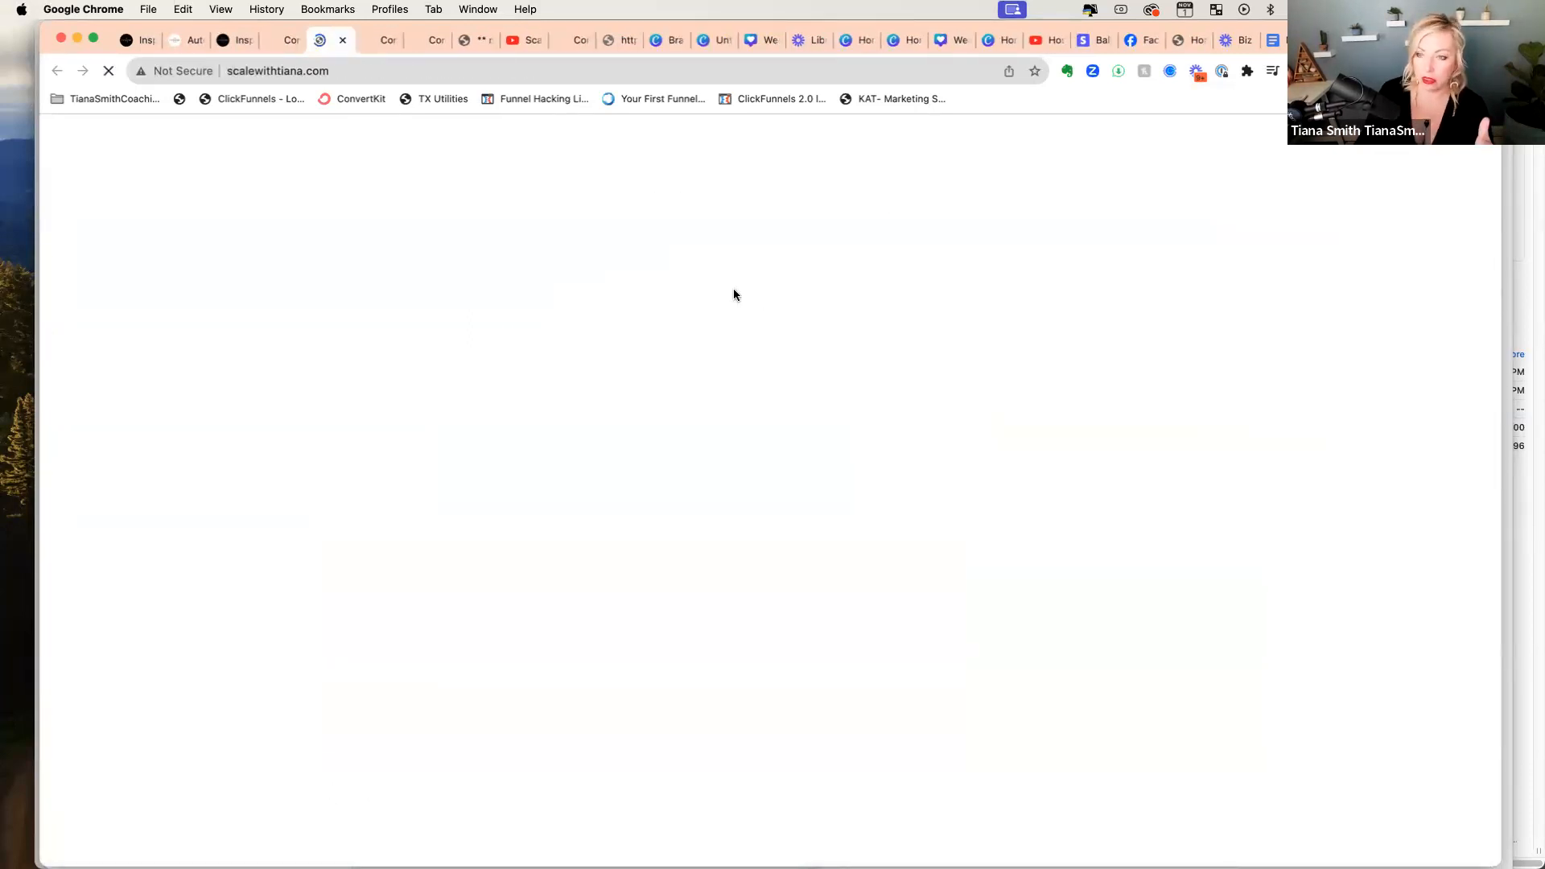
pyautogui.click(290, 40)
pyautogui.click(230, 40)
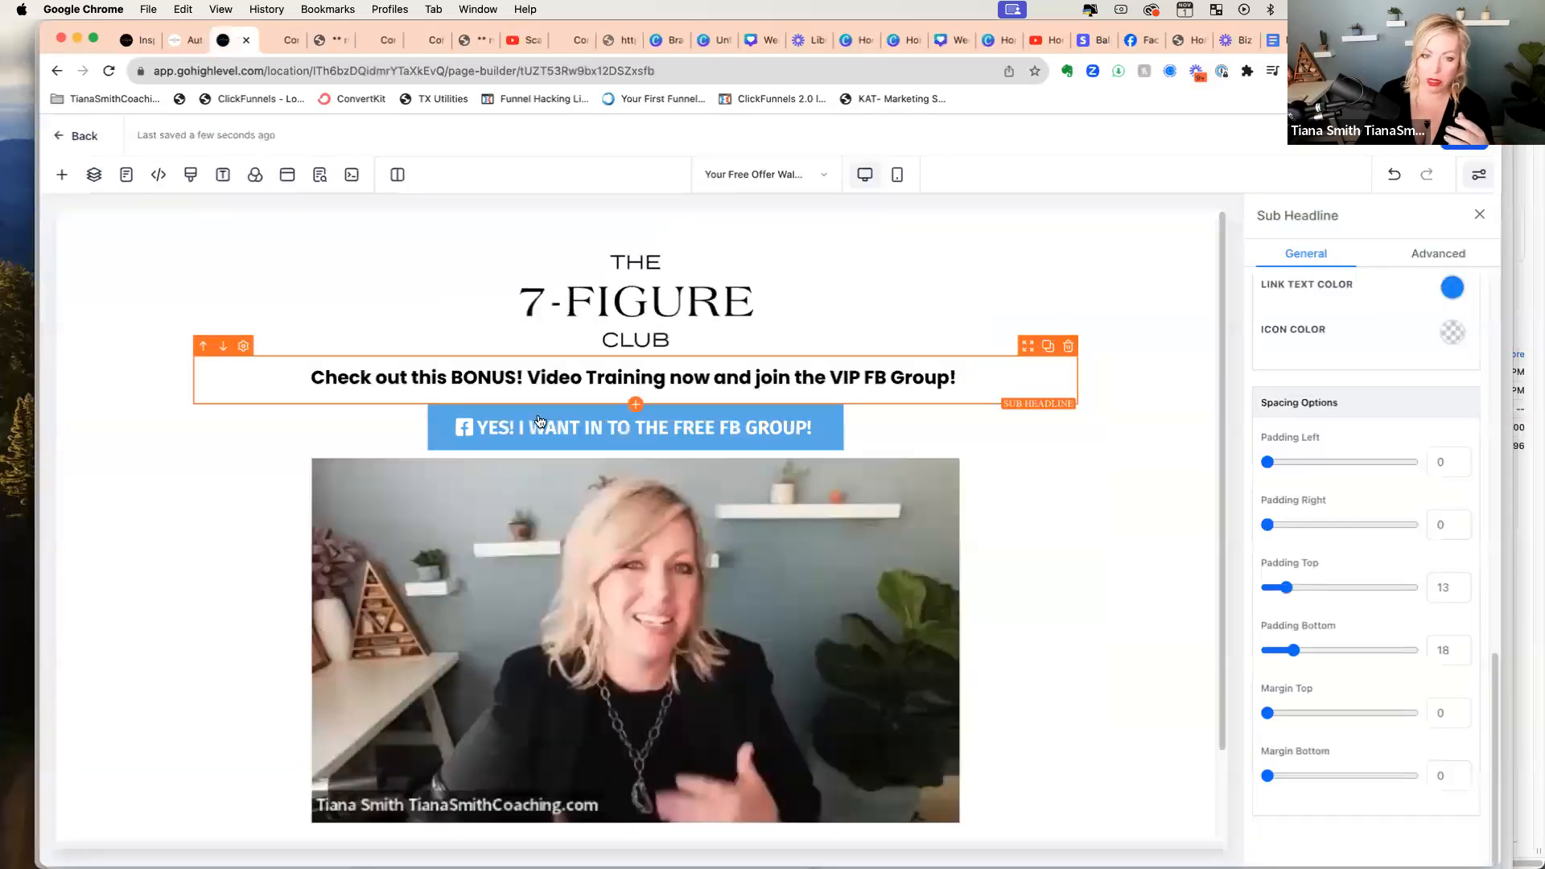
# Step: Switch to Facebook, open the Solopreneur's 7-Figure Society group and copy its web address
pyautogui.click(609, 431)
pyautogui.click(1137, 40)
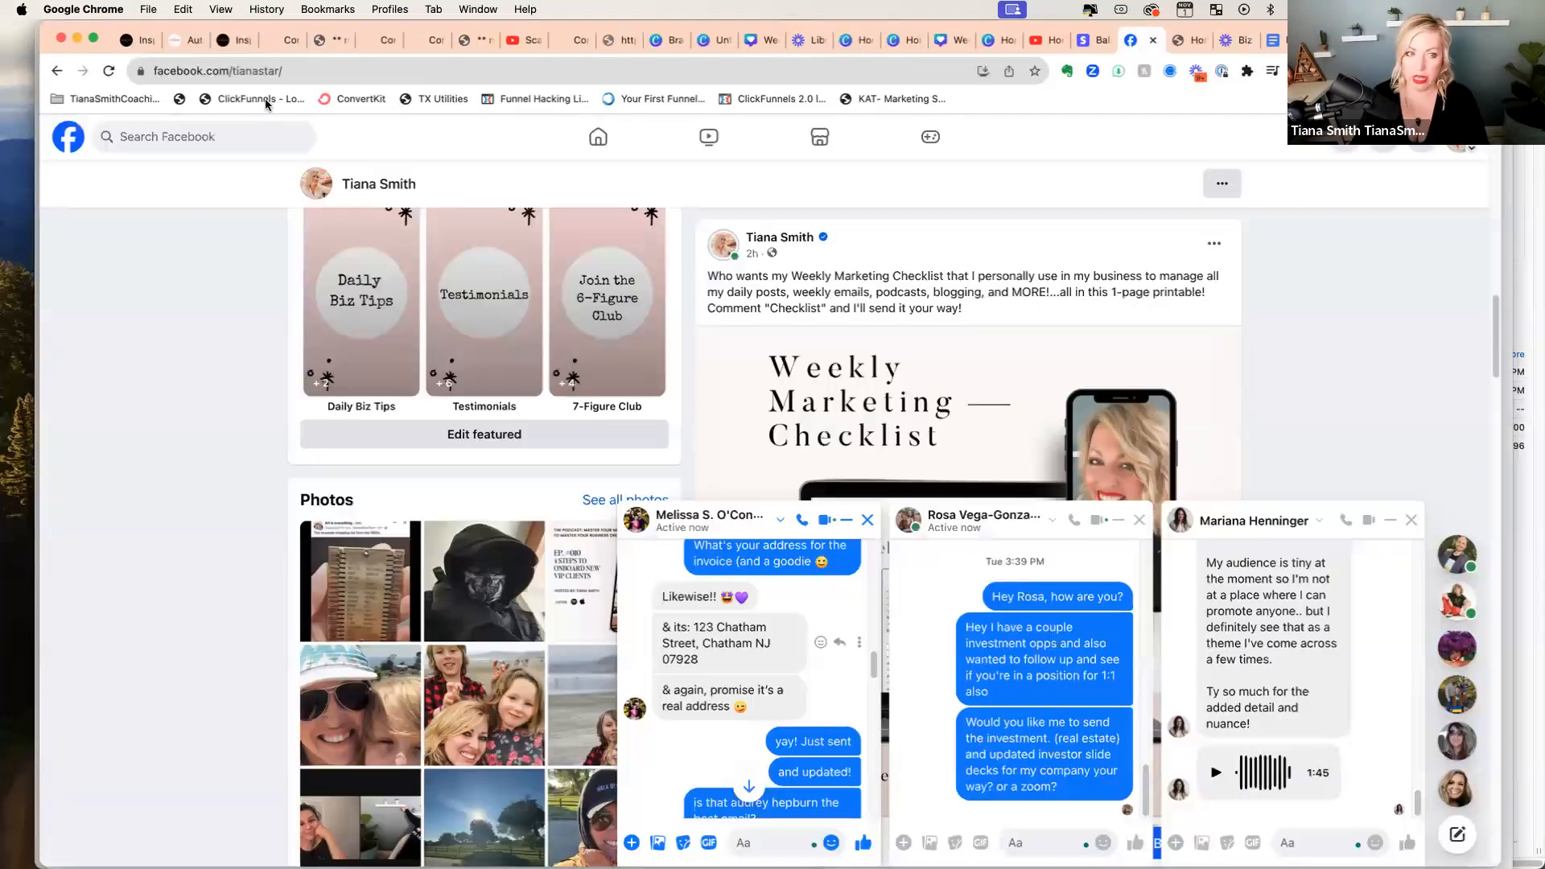
pyautogui.click(1414, 518)
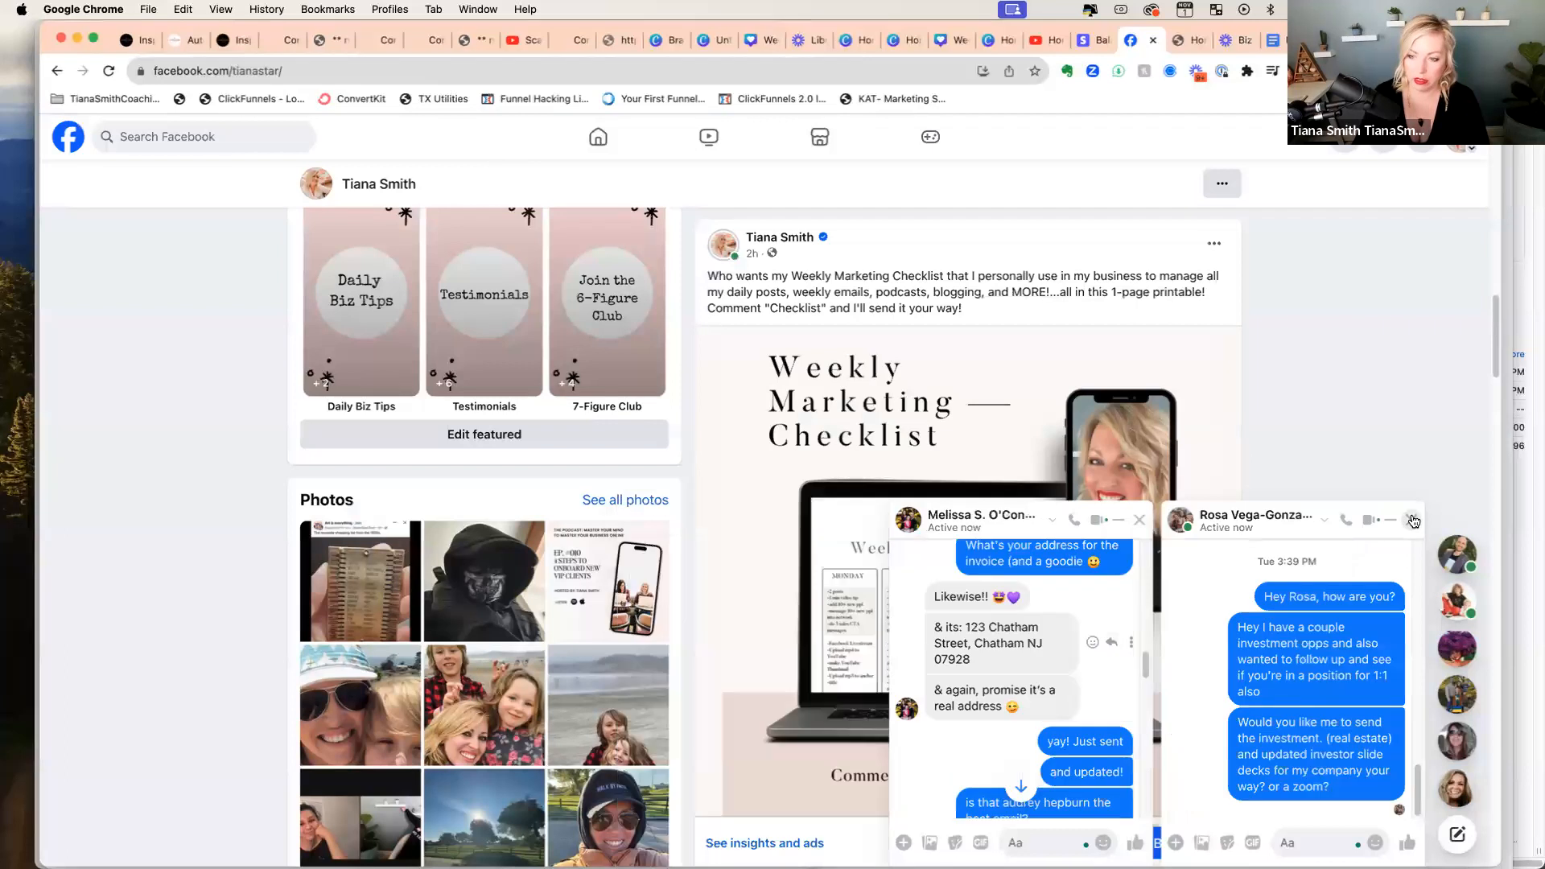
pyautogui.click(1414, 517)
pyautogui.click(1414, 517)
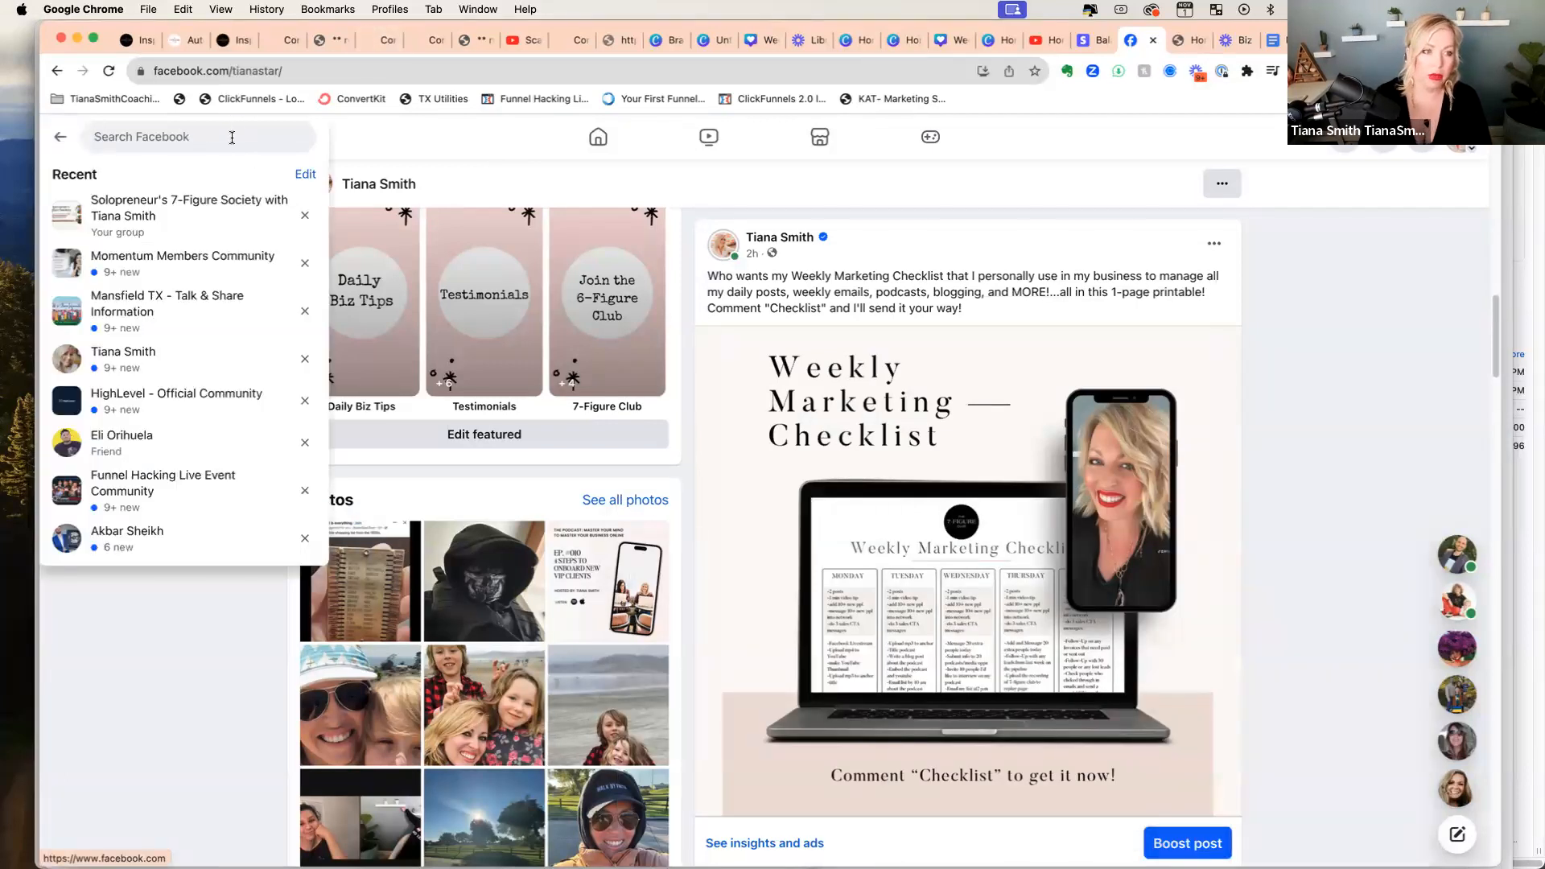
pyautogui.click(193, 207)
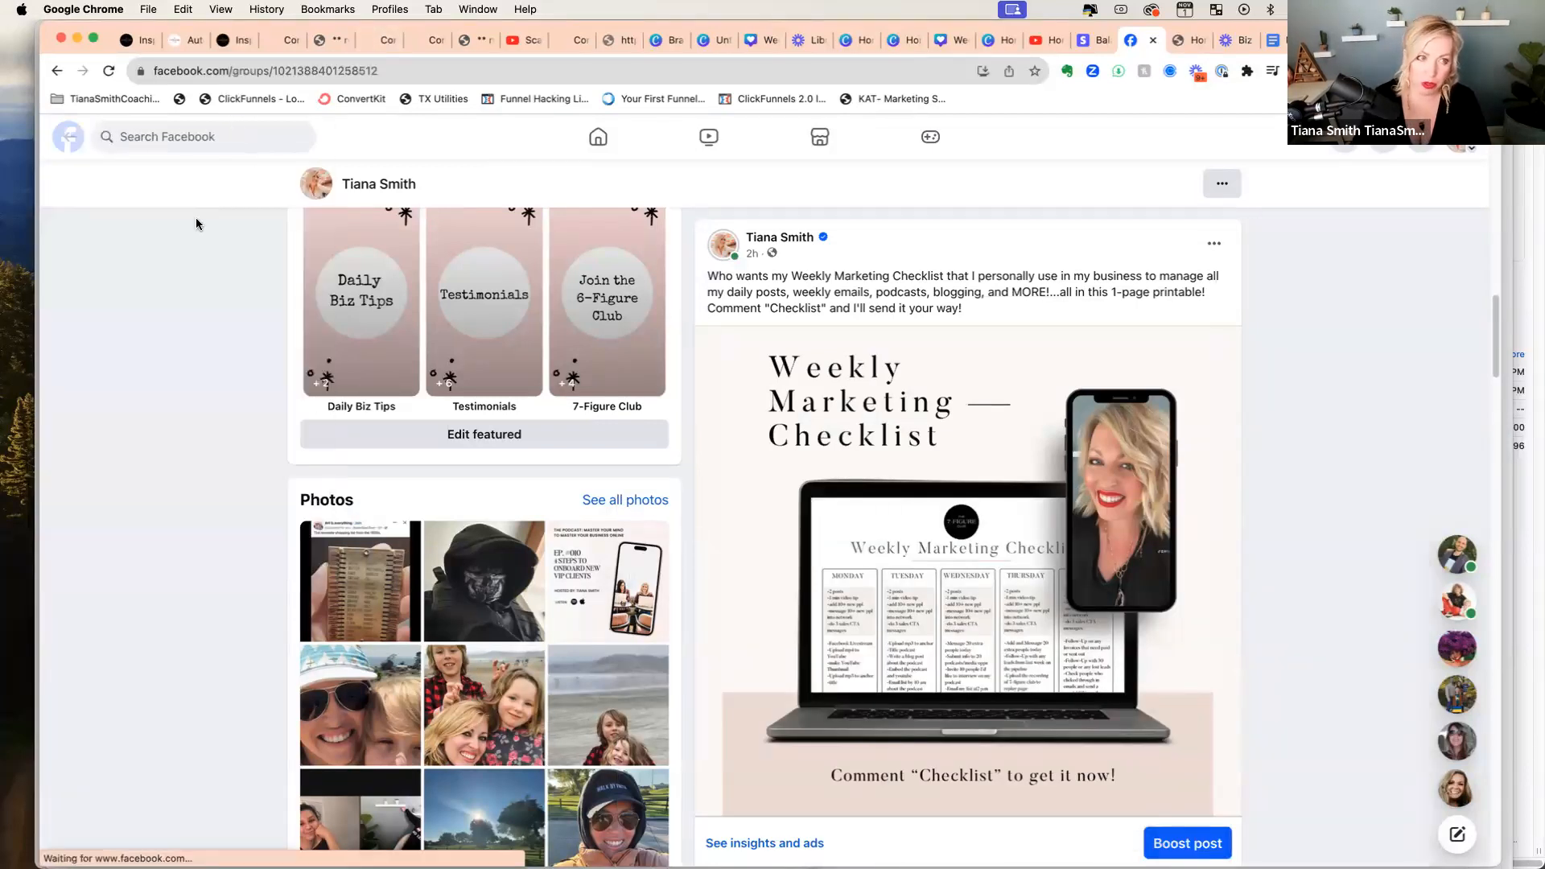
pyautogui.click(312, 71)
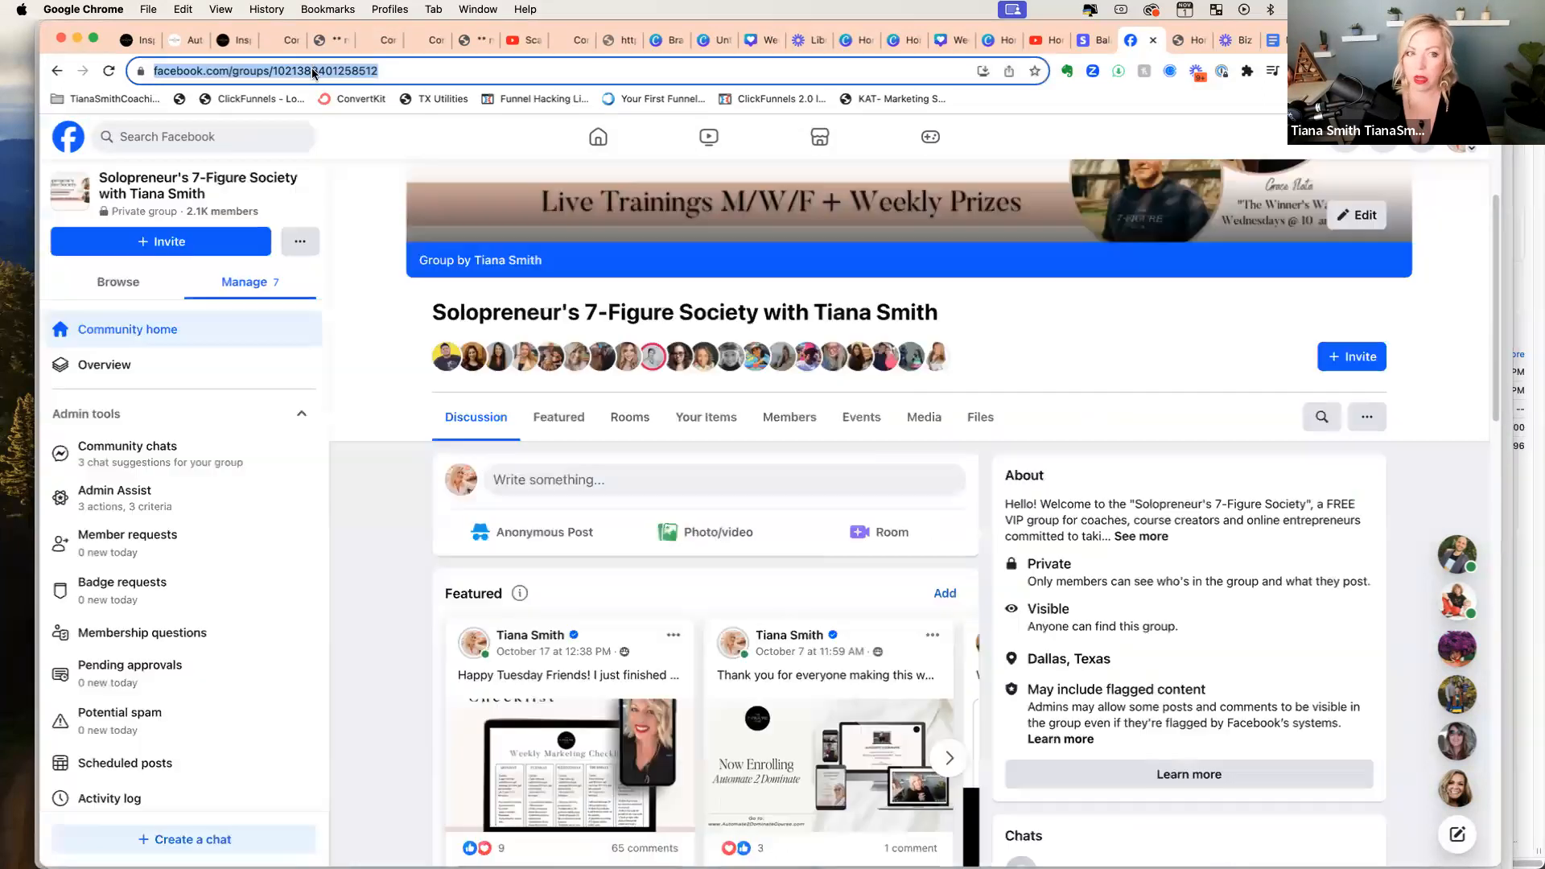
pyautogui.rightClick(312, 70)
pyautogui.click(338, 203)
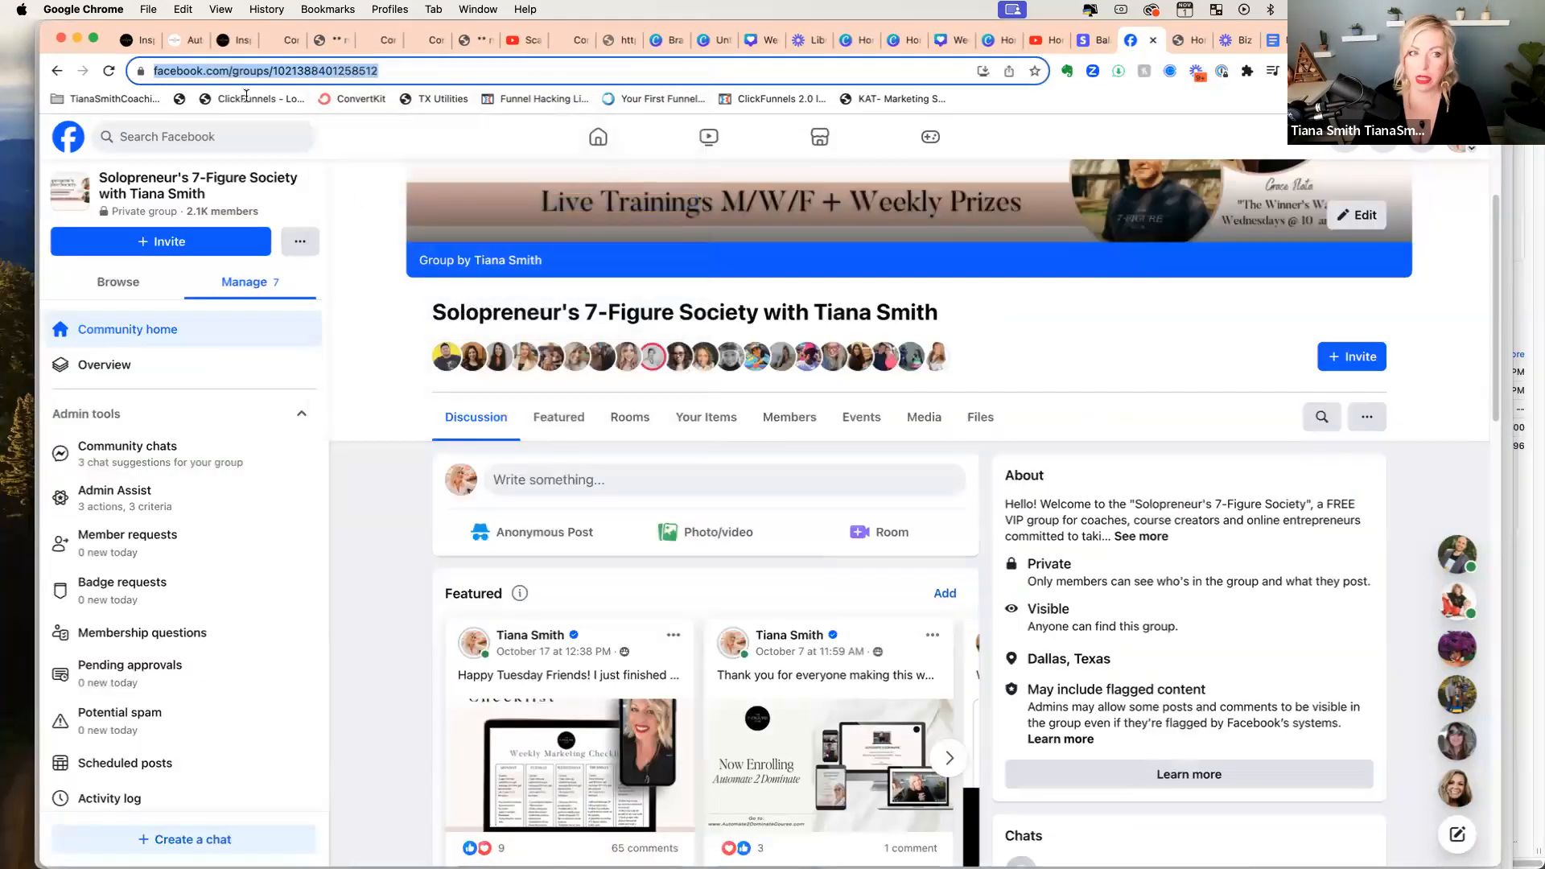
# Step: Return to the page editor and replace the FB group button's website URL with the copied Facebook group link
pyautogui.click(188, 40)
pyautogui.click(230, 40)
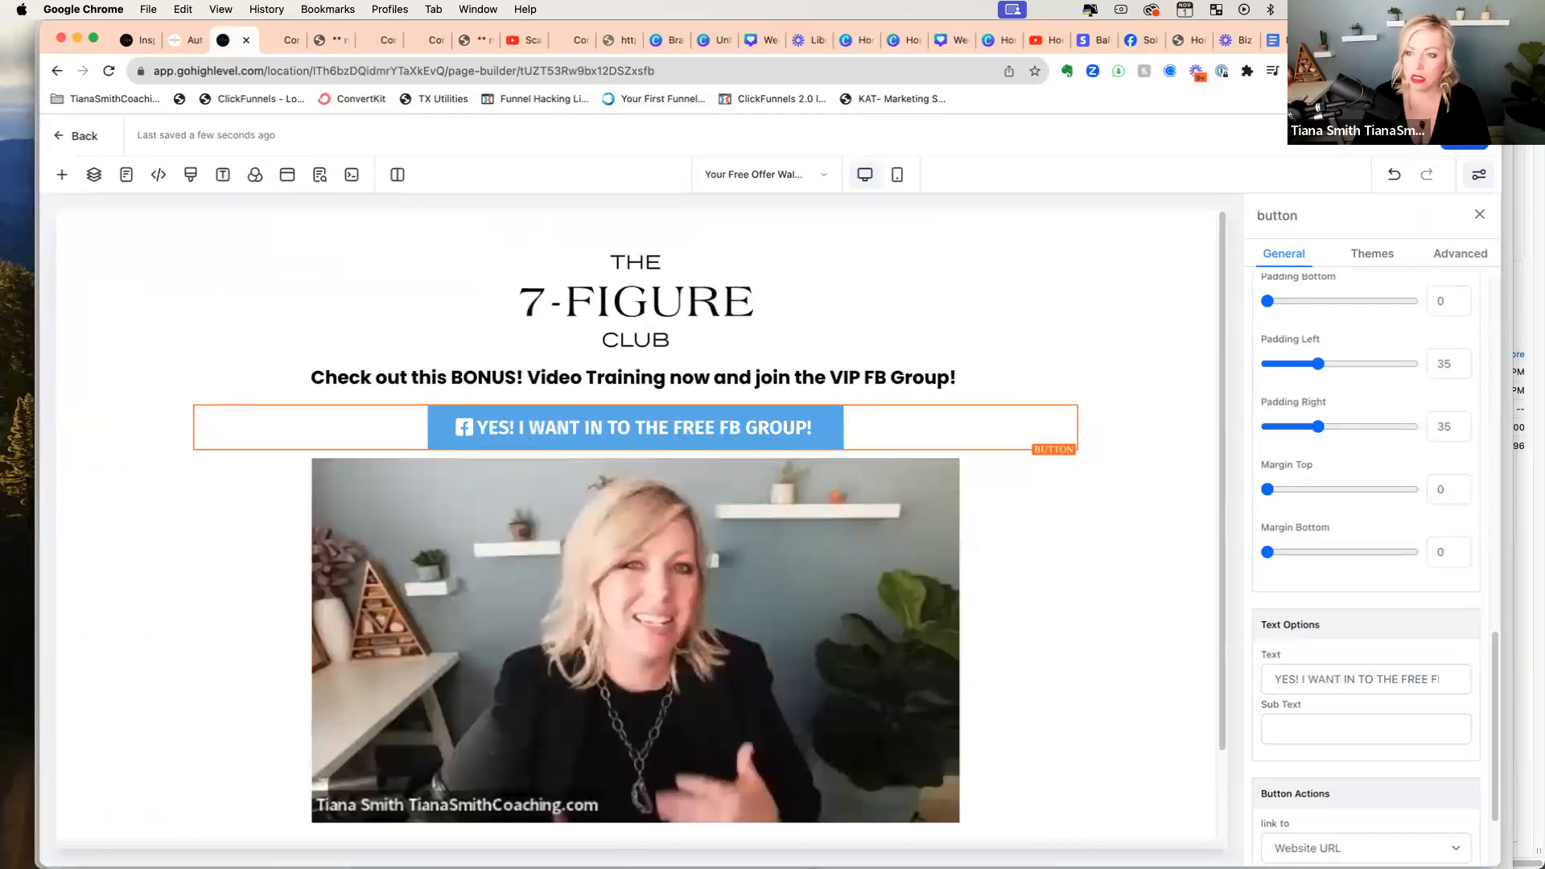
pyautogui.scroll(-3, 1436, 755)
pyautogui.click(1368, 739)
pyautogui.press('super+a')
pyautogui.rightClick(1368, 739)
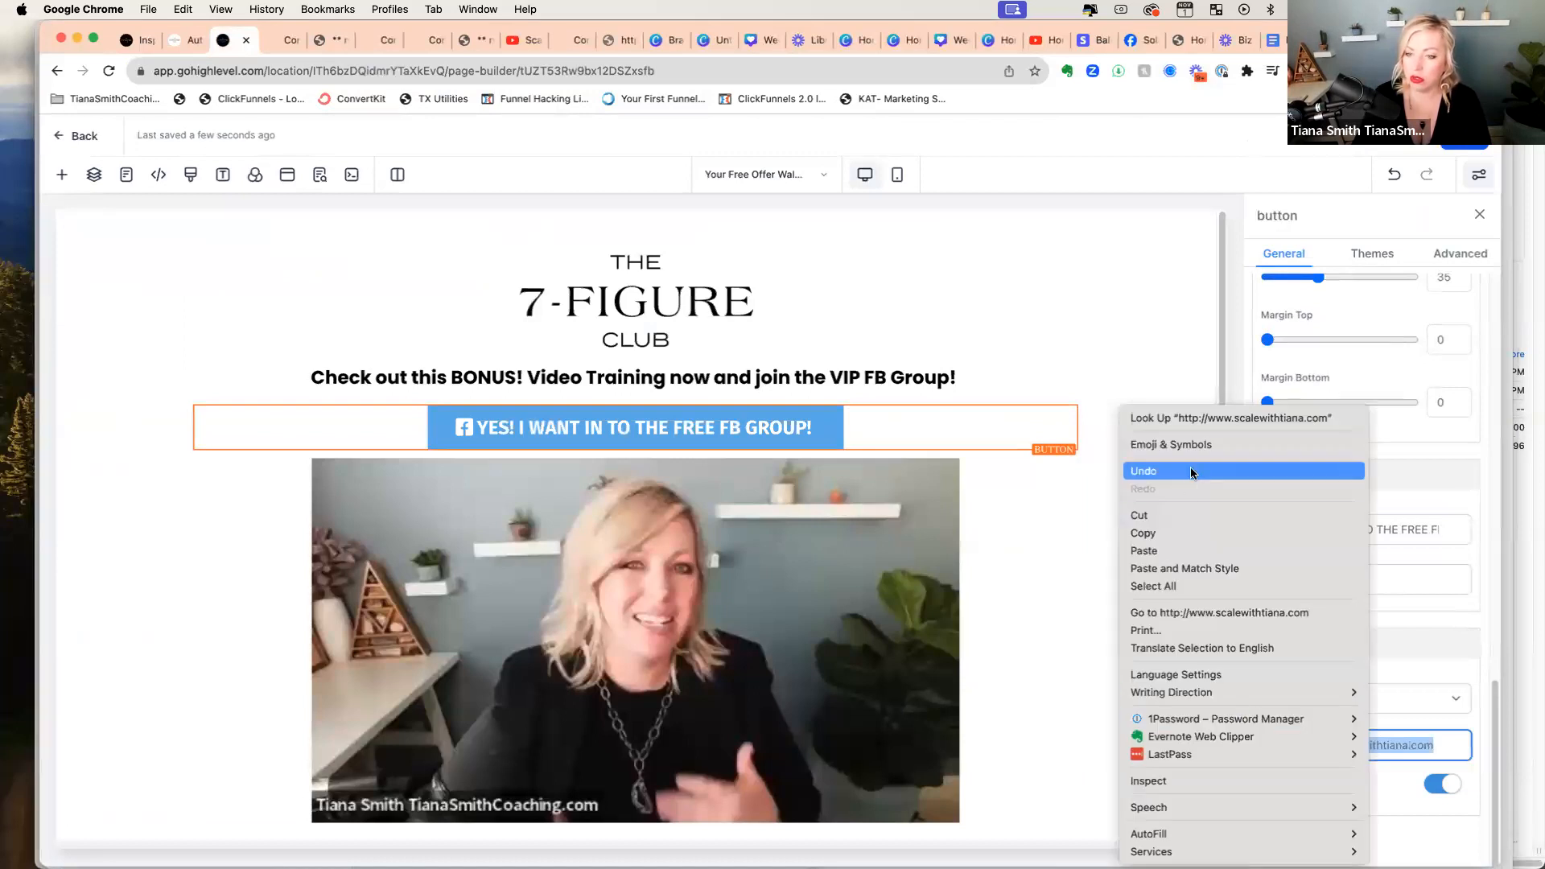
pyautogui.click(1144, 550)
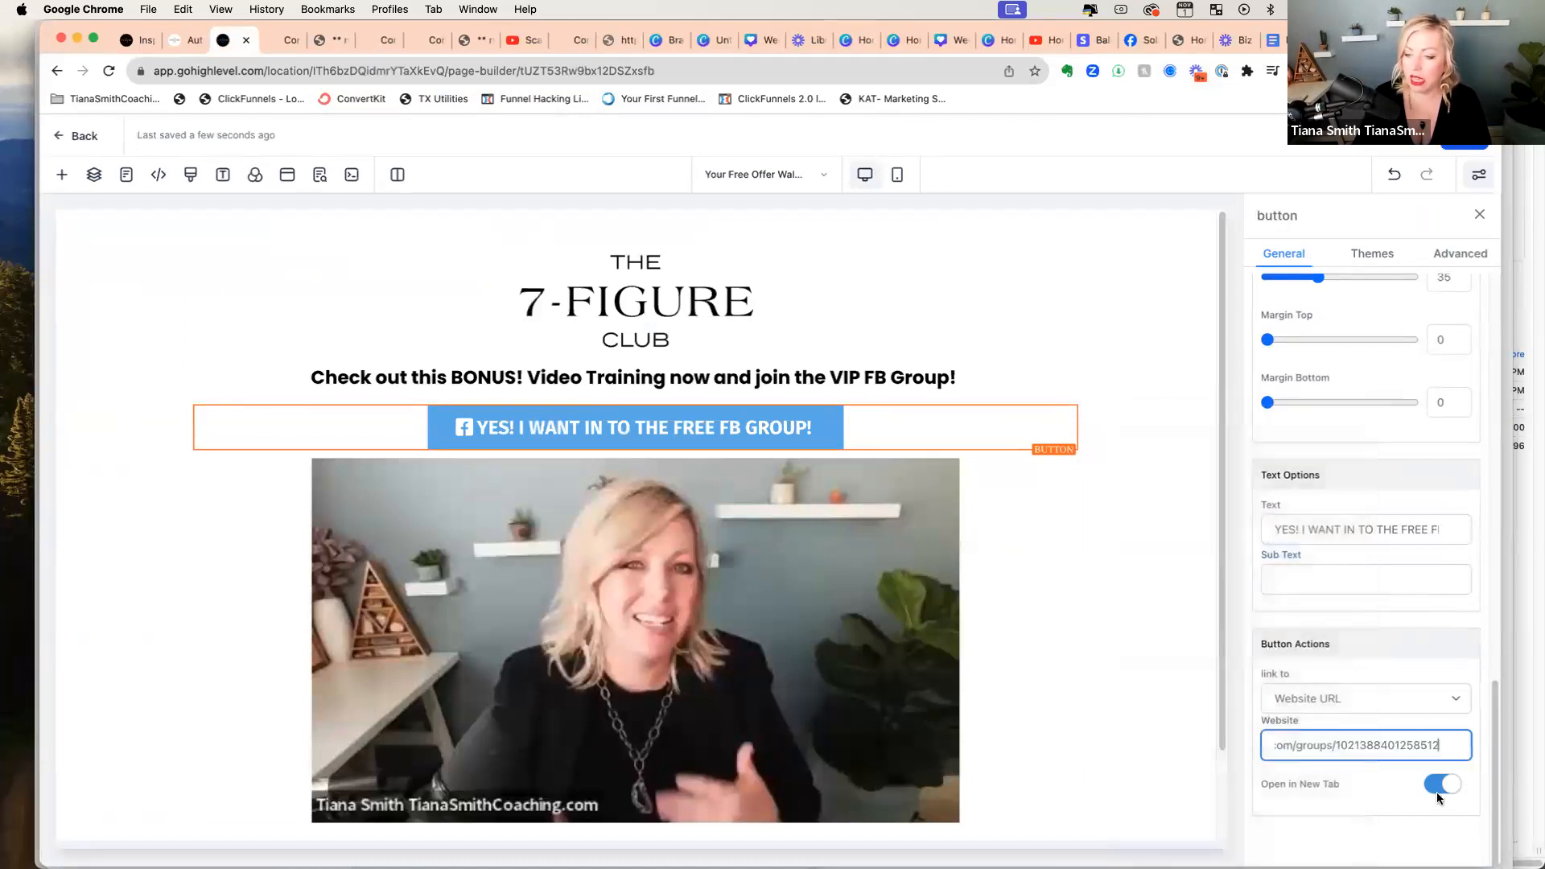
pyautogui.click(1360, 833)
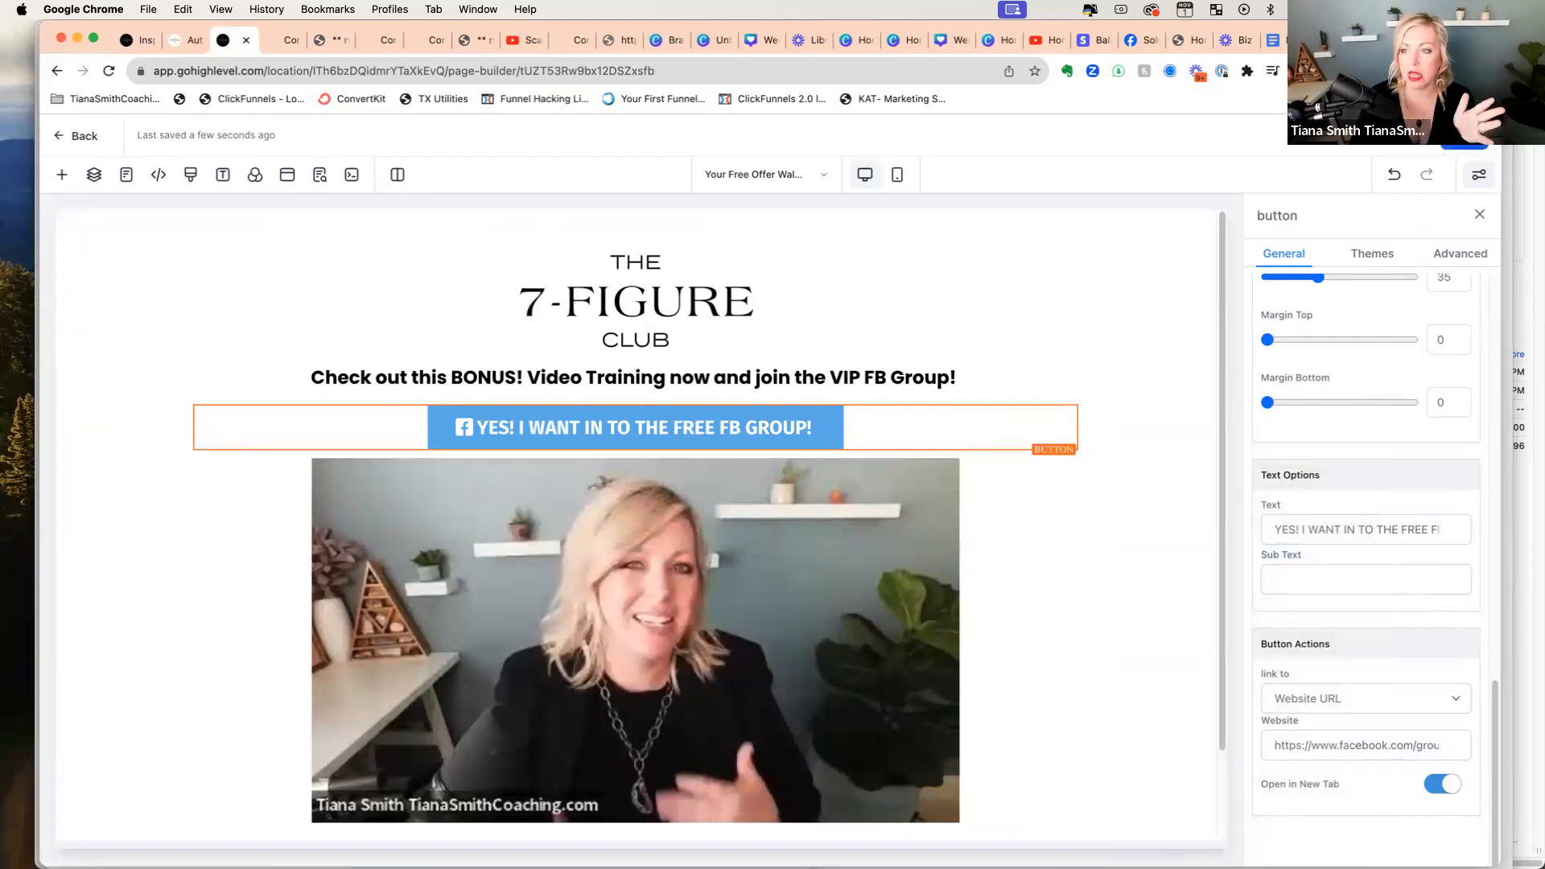
# Step: Preview the walk-through page, briefly play the video and test the FB group button's link
pyautogui.click(1402, 135)
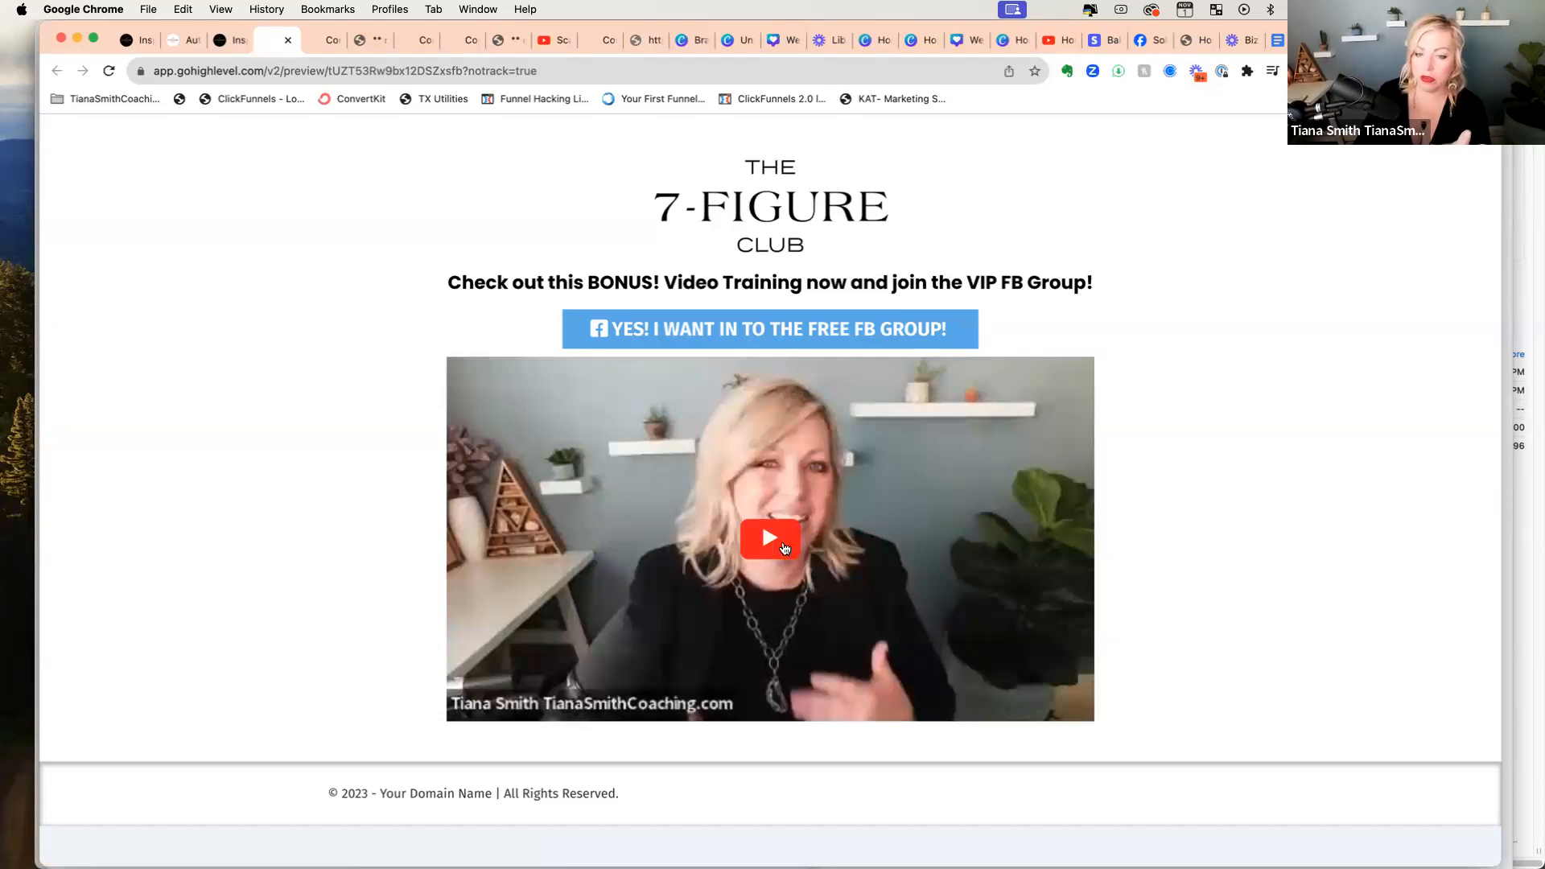
pyautogui.click(766, 545)
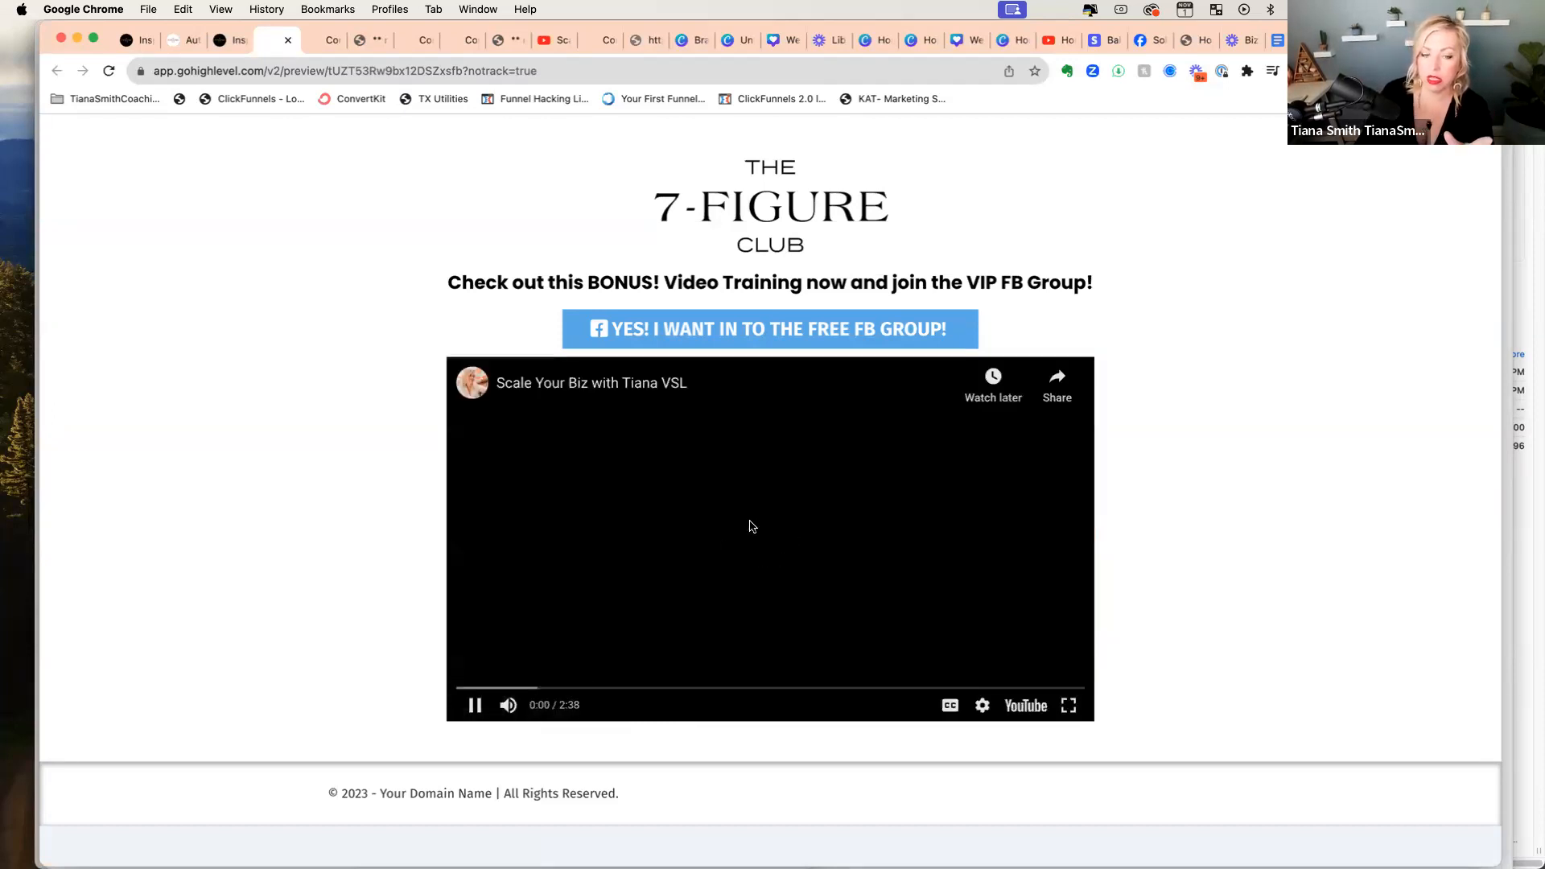
pyautogui.click(475, 706)
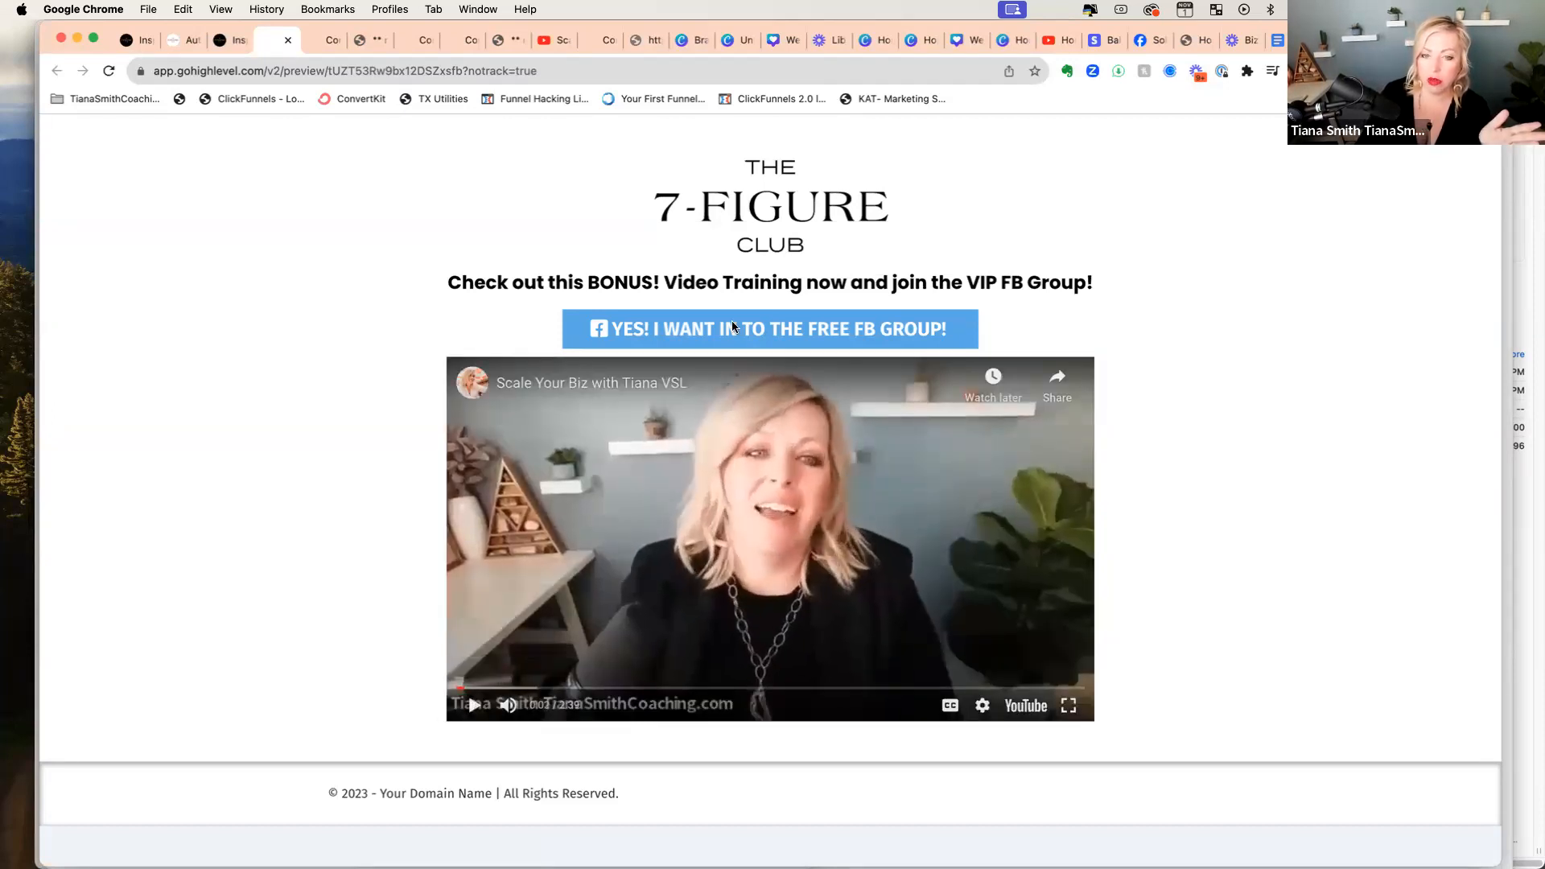
pyautogui.click(755, 331)
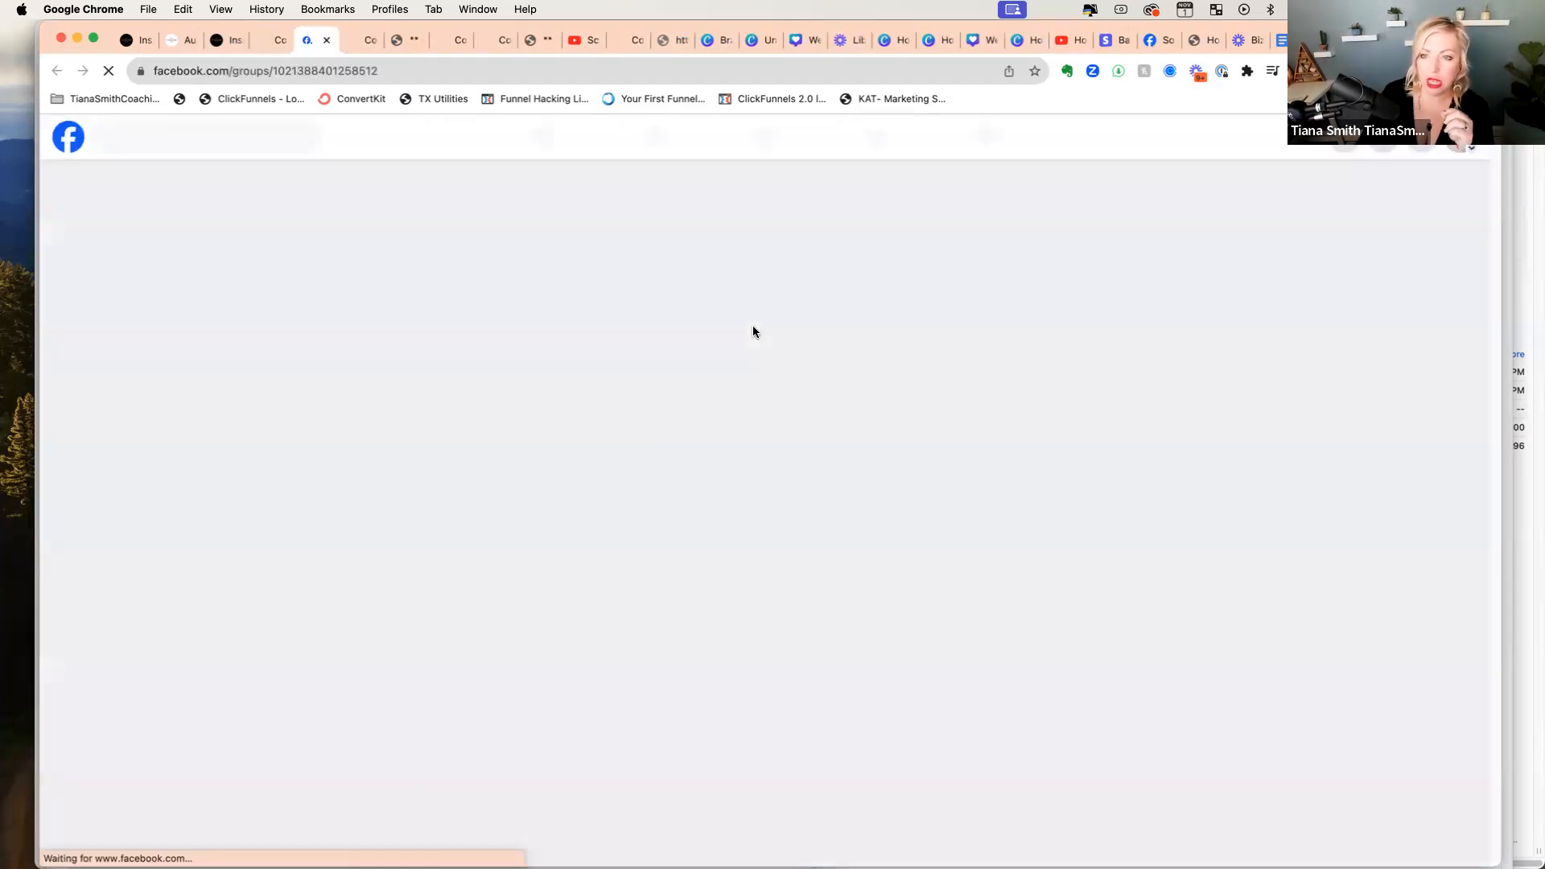